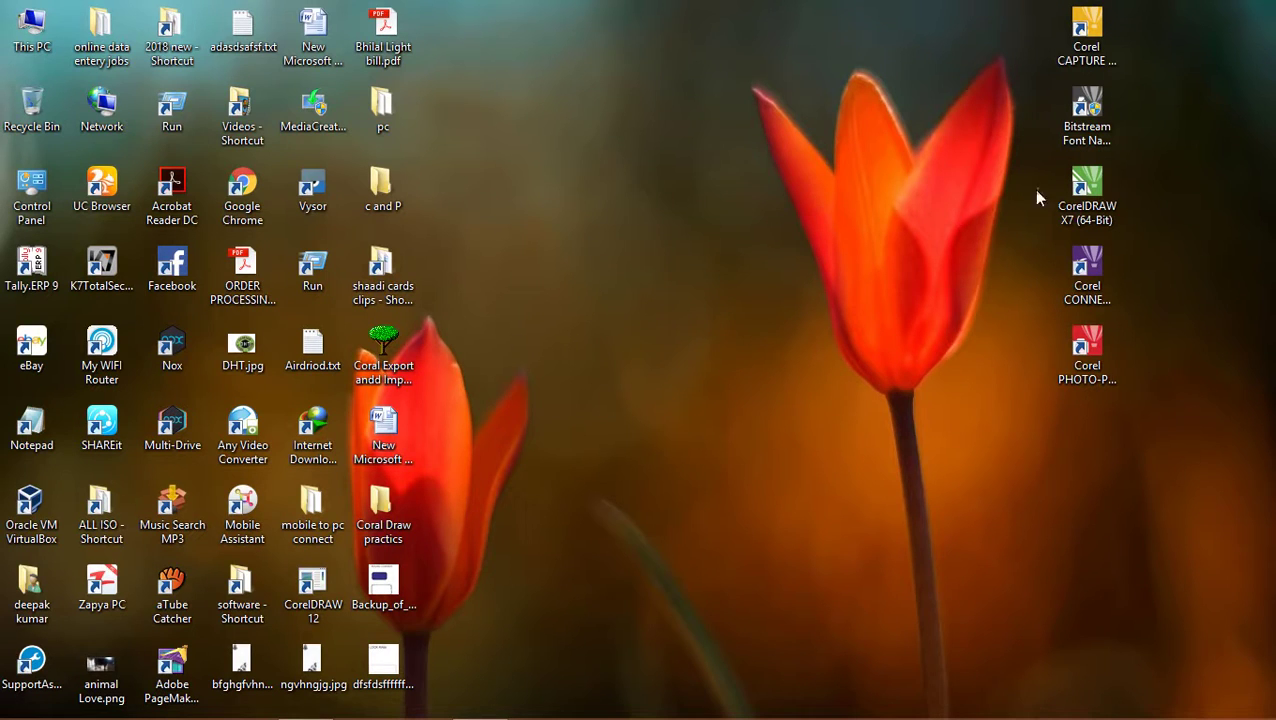
Step: Launch CorelDRAW X7 and create a new A4 document with 6 pages
double_click(1088, 196)
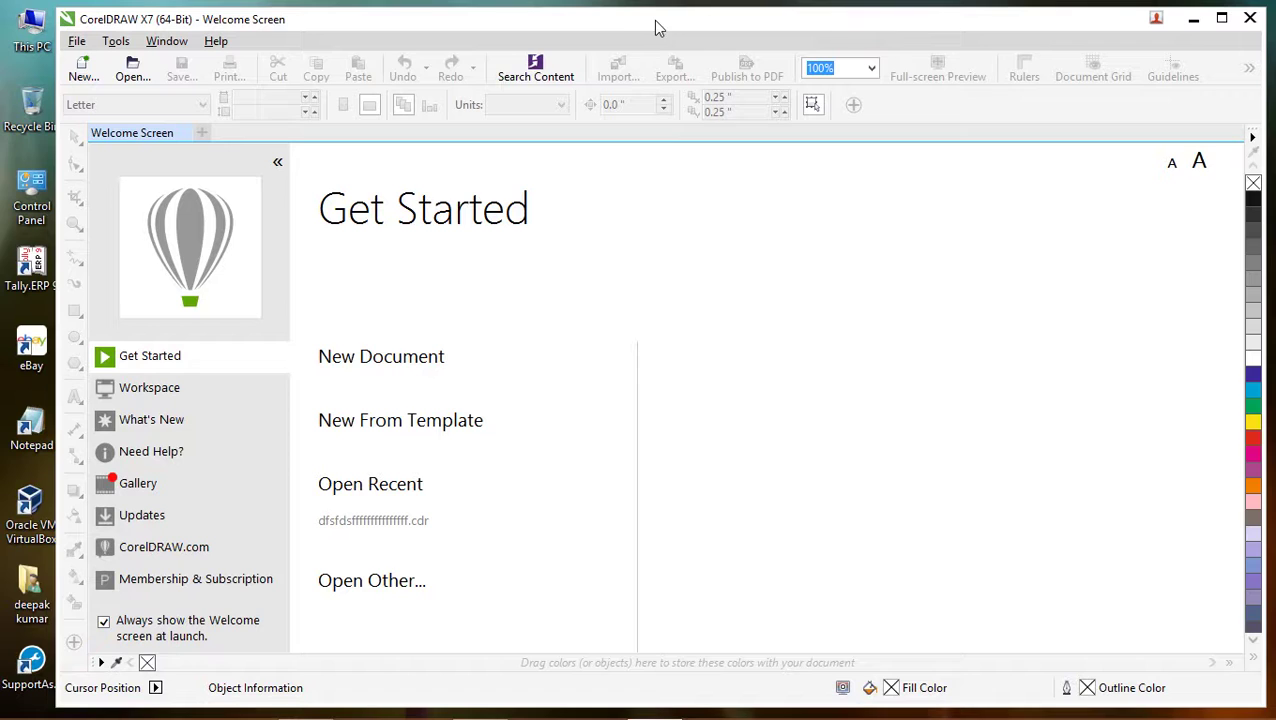
left_click_drag(653, 20, 611, 17)
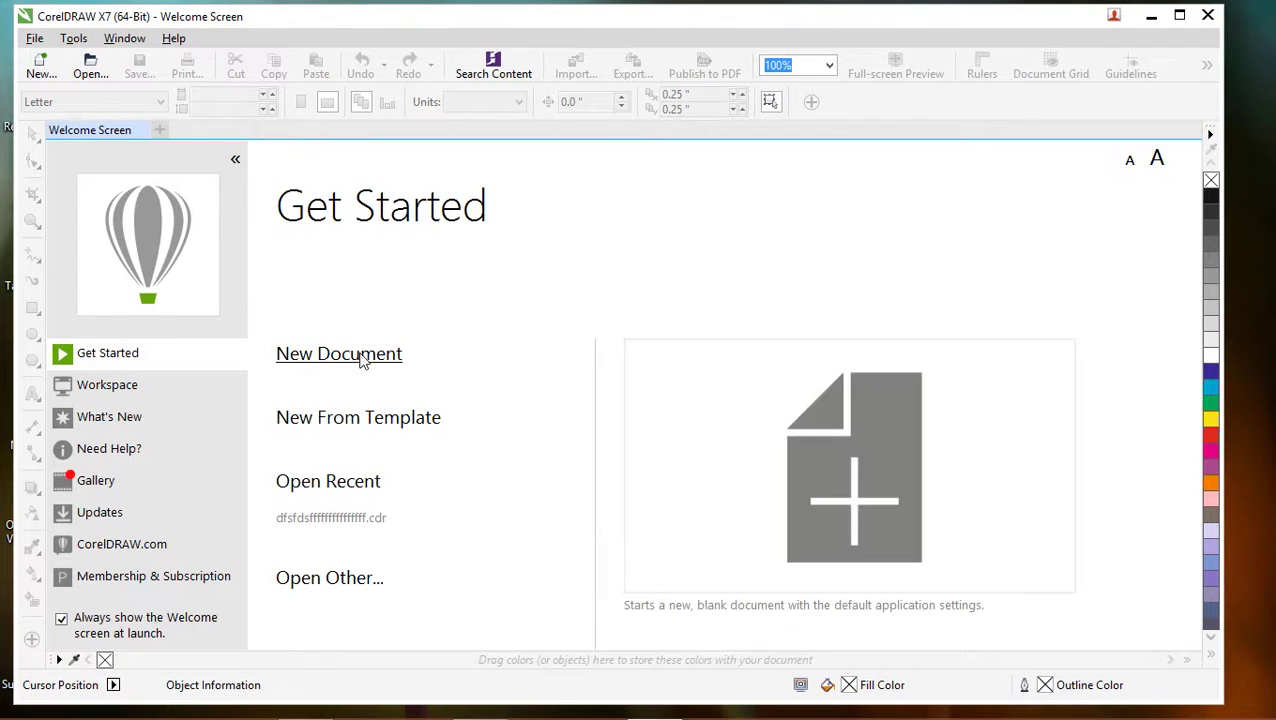
left_click(322, 358)
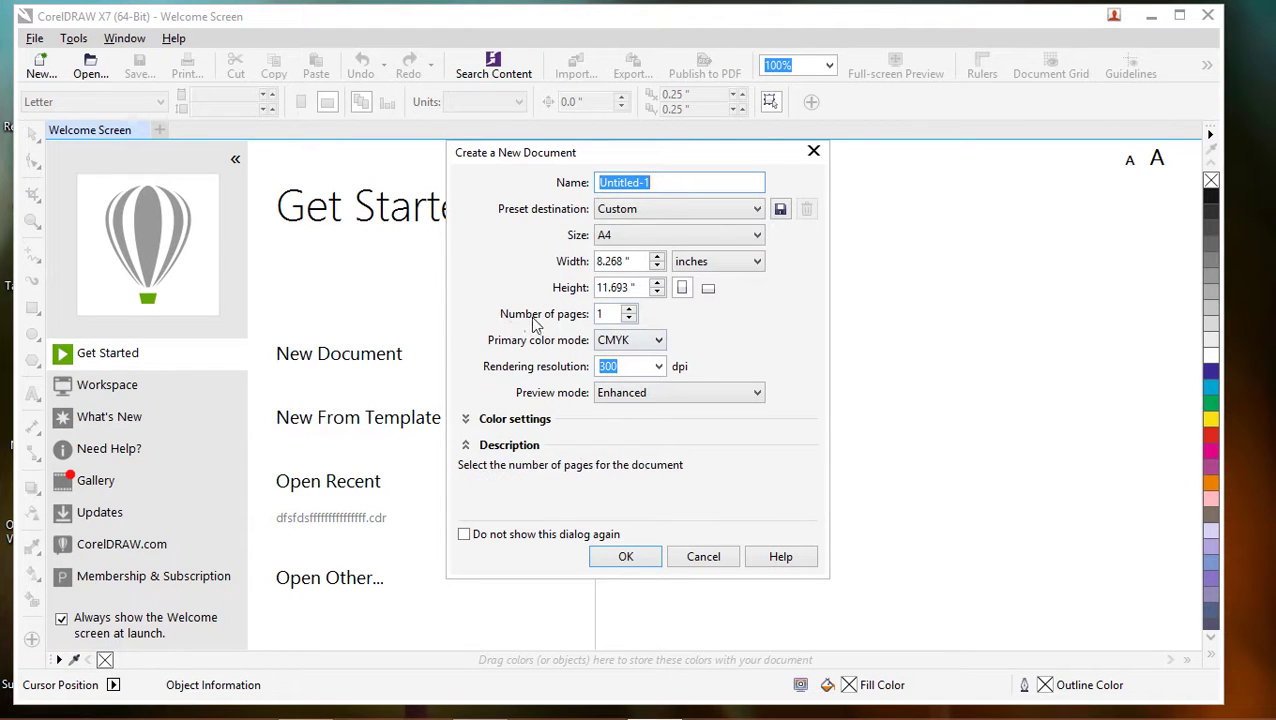
left_click(604, 315)
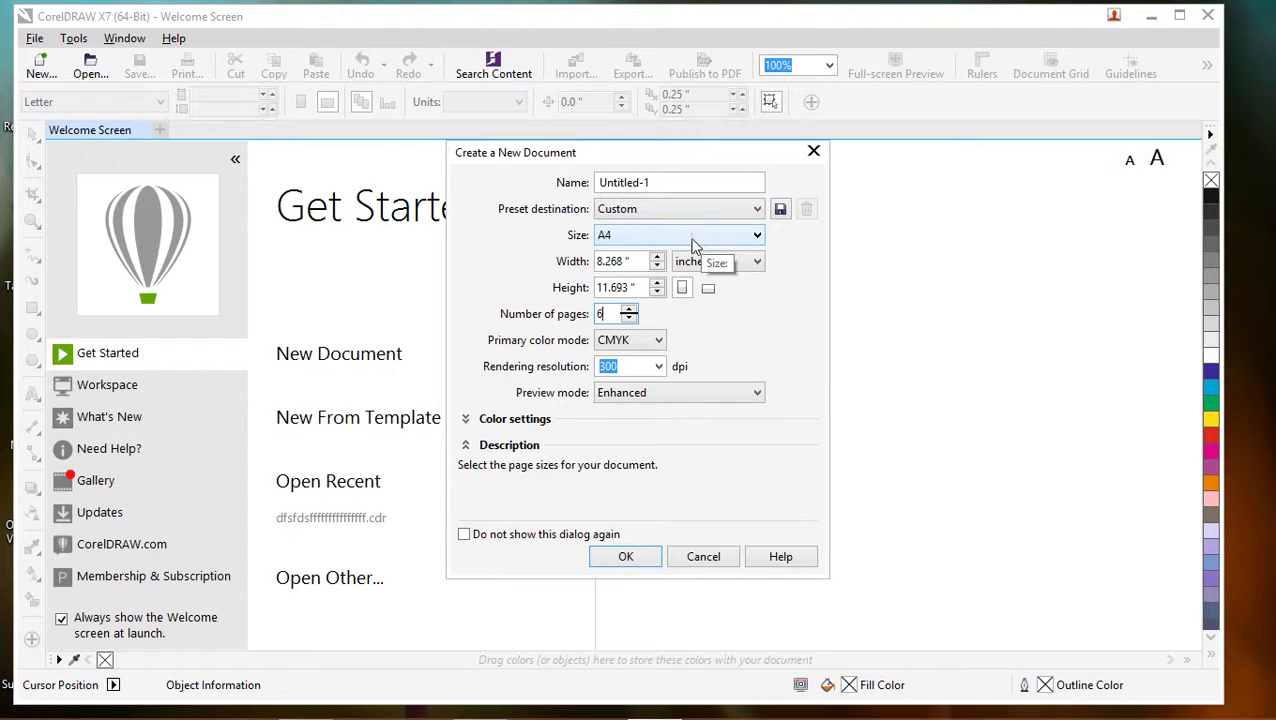
left_click(630, 556)
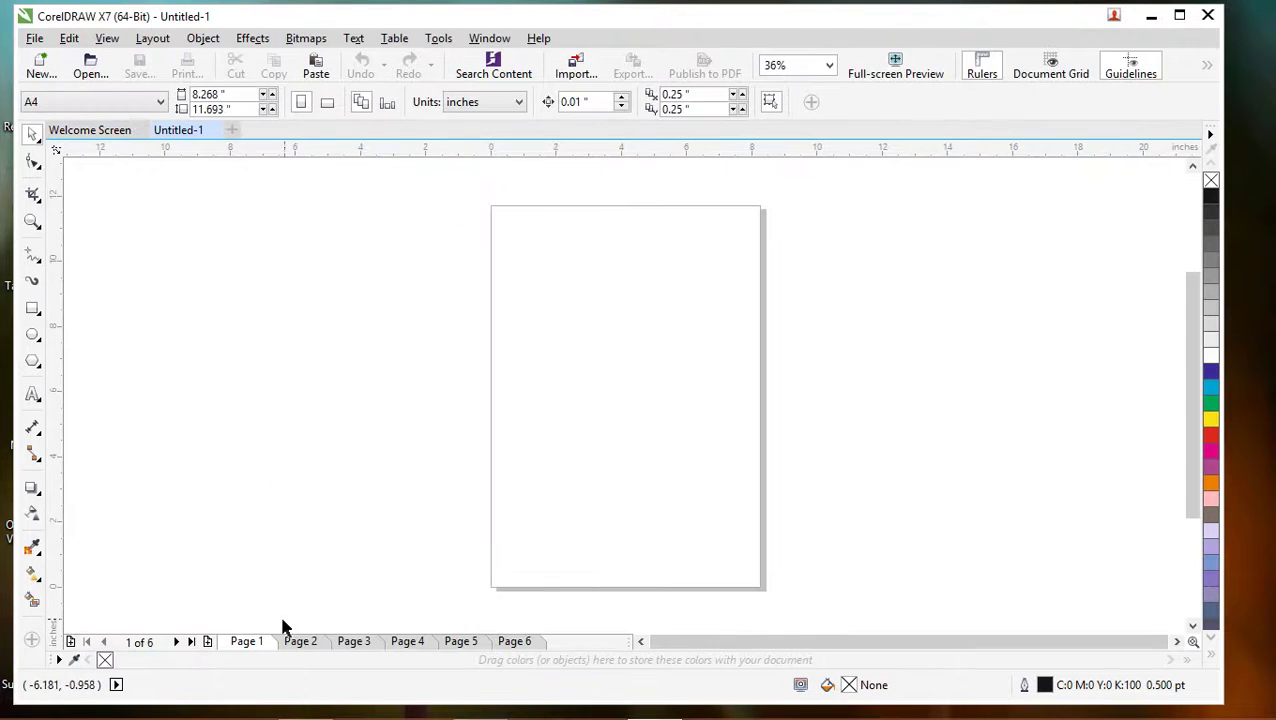
Step: Look through pages 1 to 6 of the new document in order
left_click(310, 646)
left_click(352, 646)
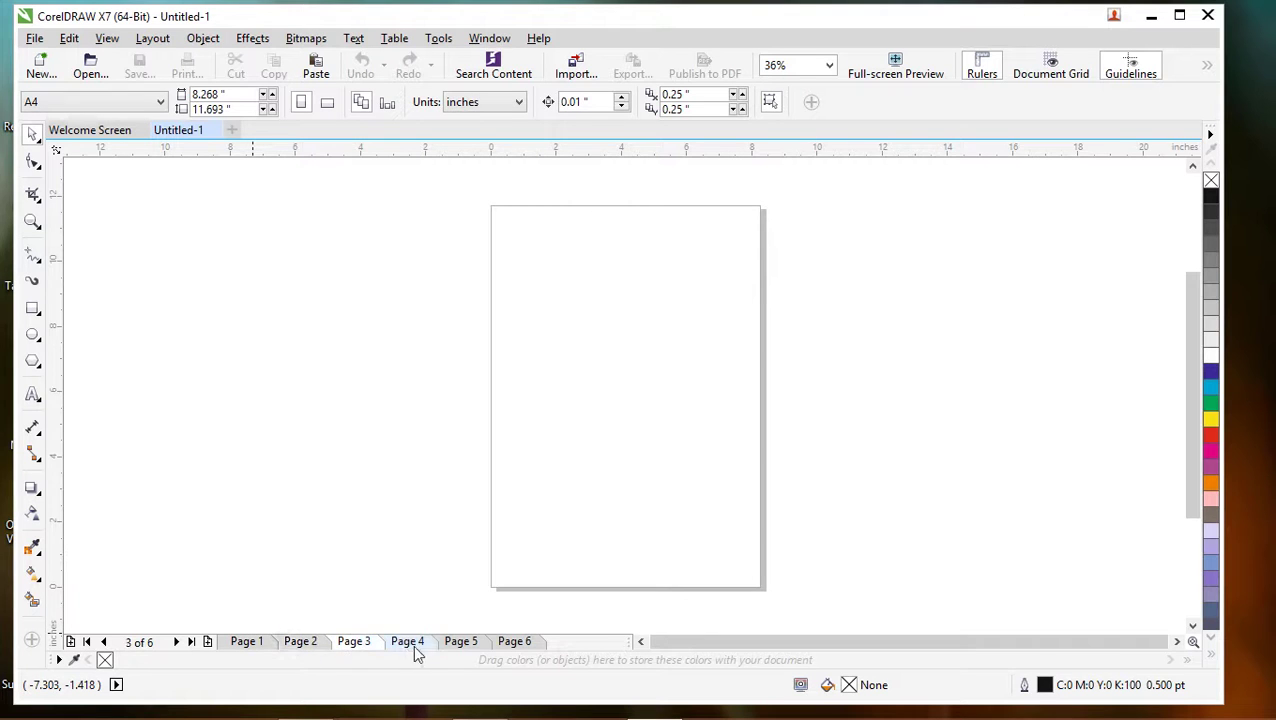
left_click(414, 645)
left_click(459, 646)
left_click(513, 646)
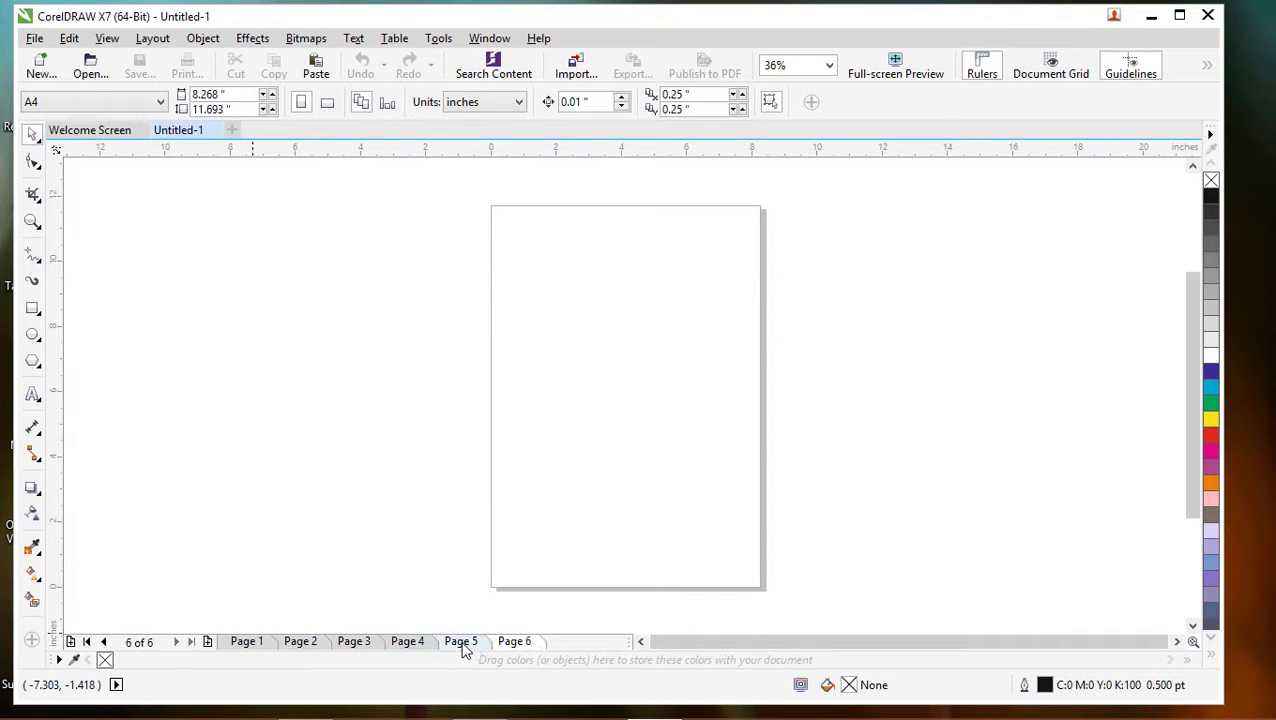
left_click(245, 644)
left_click(300, 645)
left_click(354, 645)
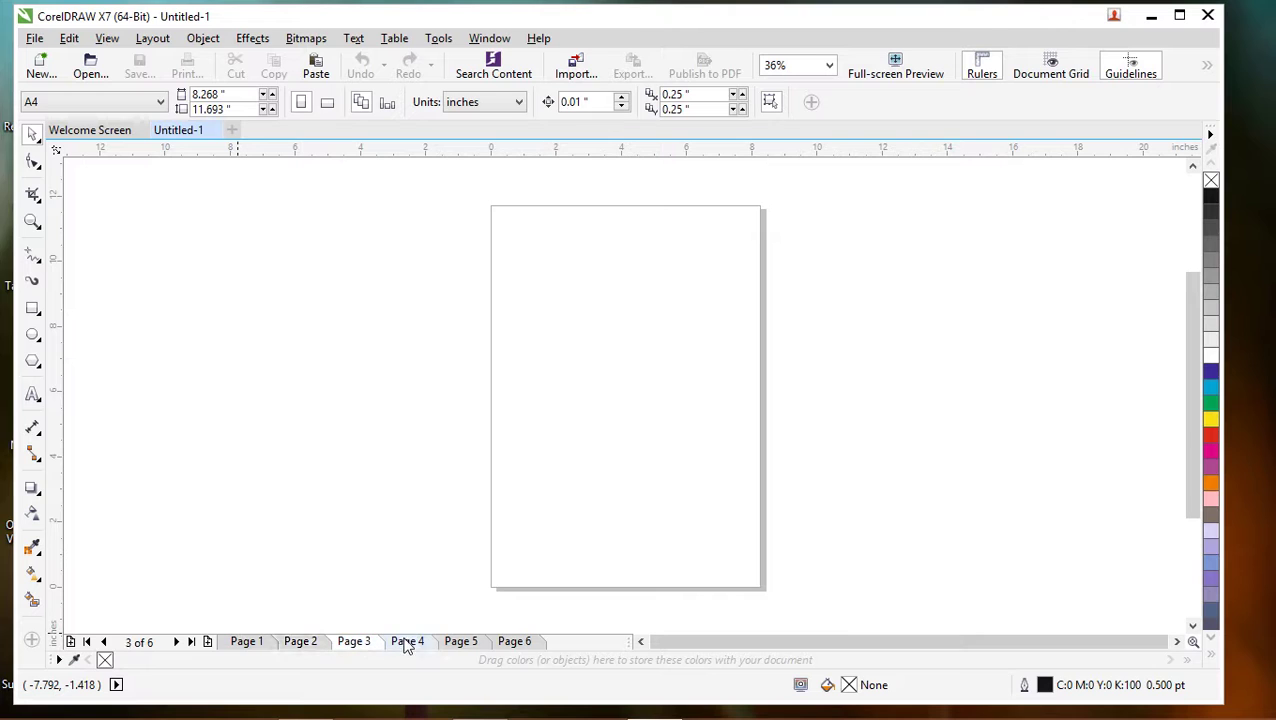
left_click(412, 646)
left_click(462, 646)
left_click(513, 646)
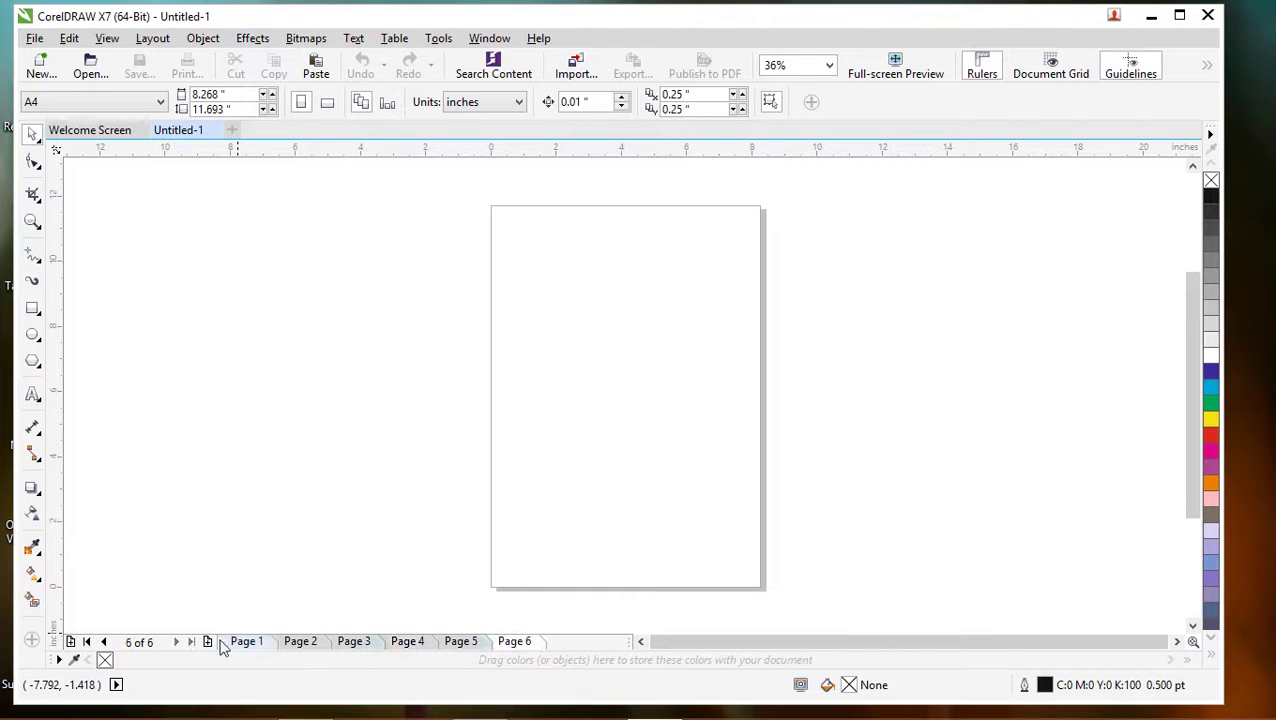
left_click(246, 645)
left_click(300, 645)
left_click(354, 645)
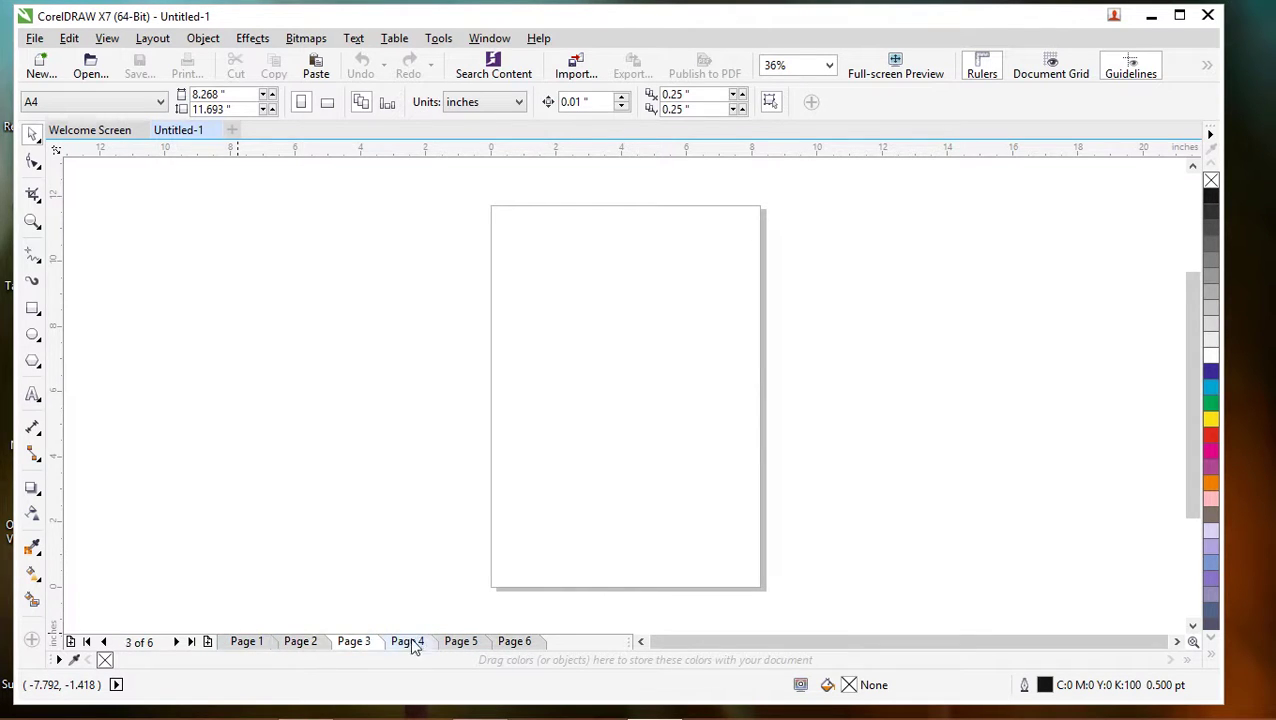
left_click(412, 646)
left_click(464, 646)
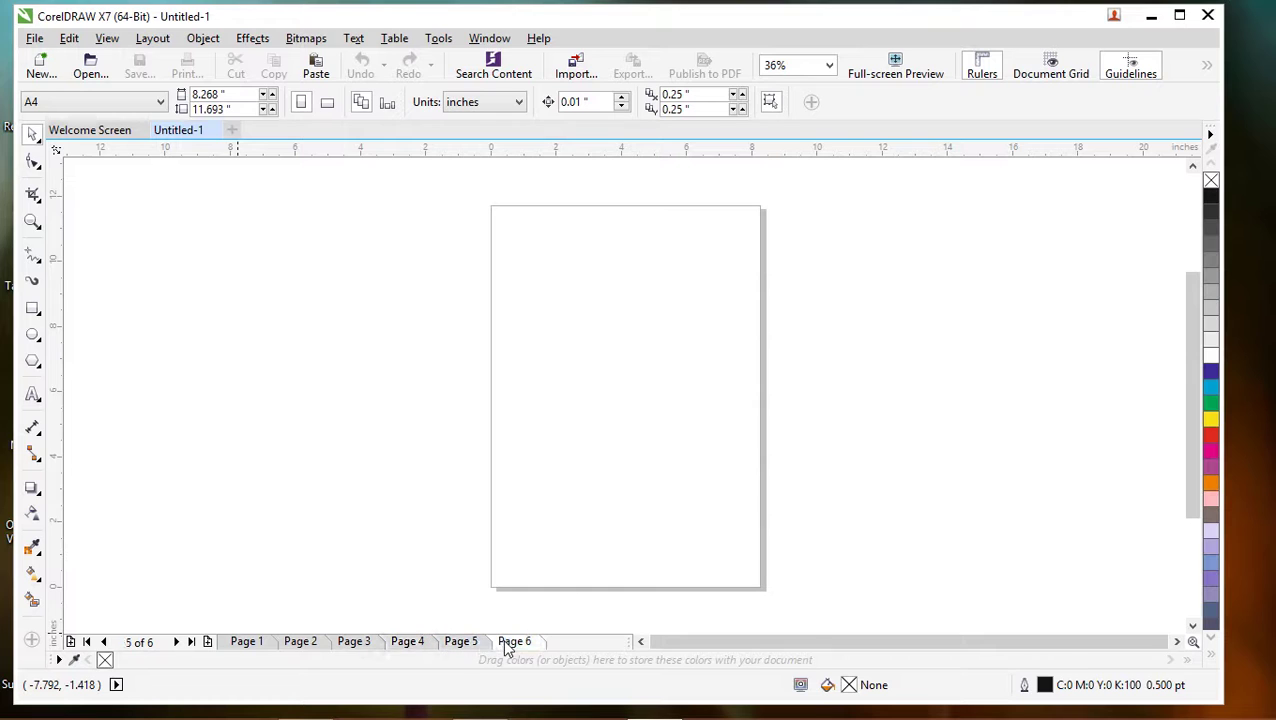
left_click(511, 645)
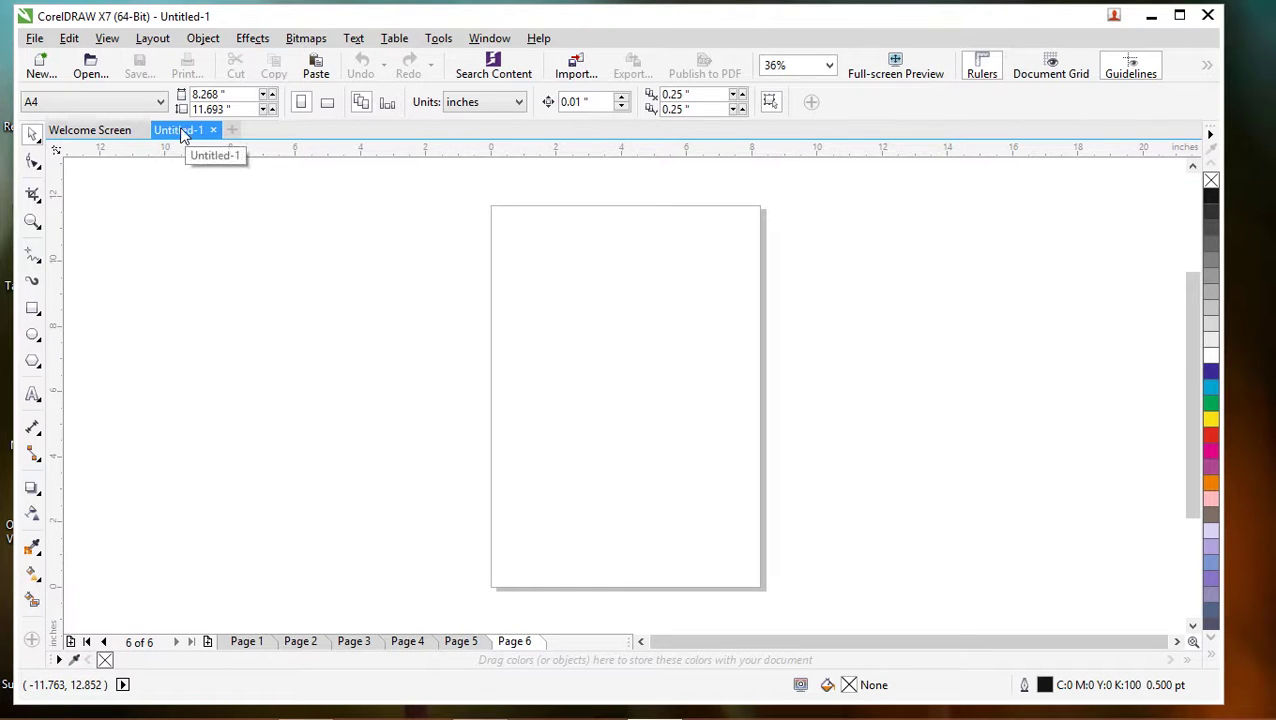
Step: Close the blank six-page document and open the CorelDRAW file beginning with Backup_of_dfsfds from the Desktop
left_click(214, 131)
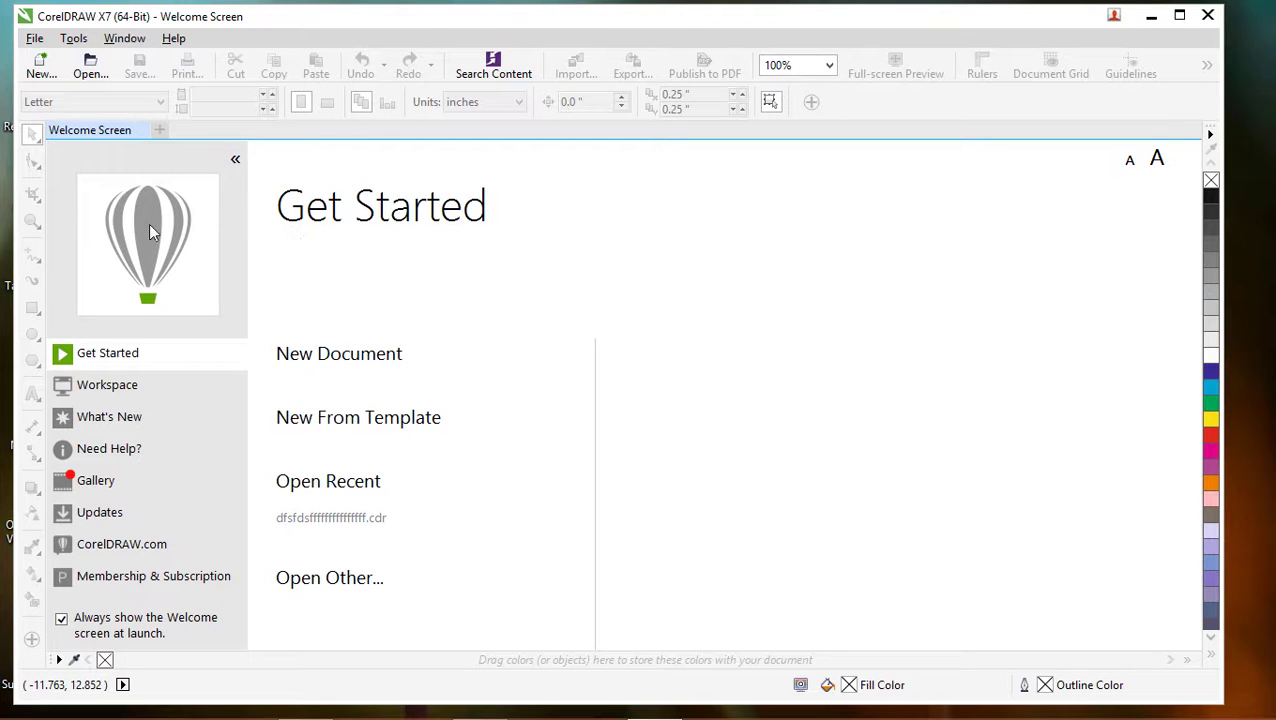
left_click_drag(490, 27, 532, 28)
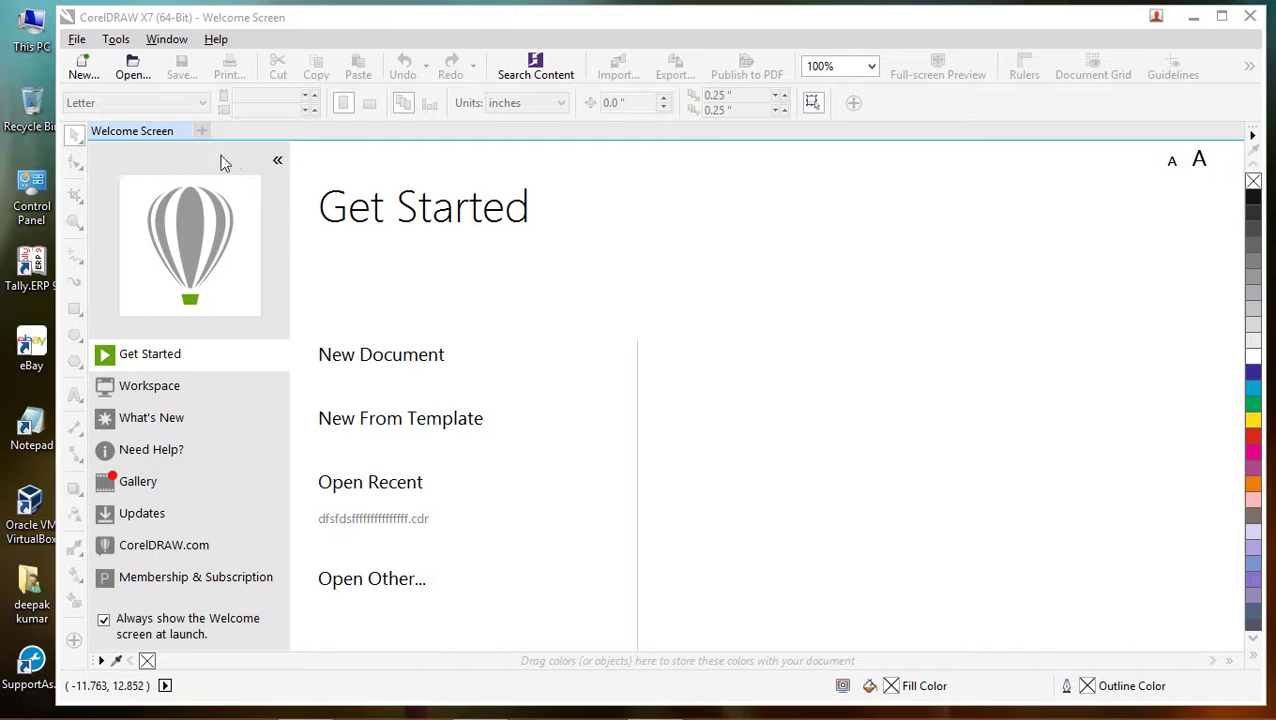
left_click(135, 72)
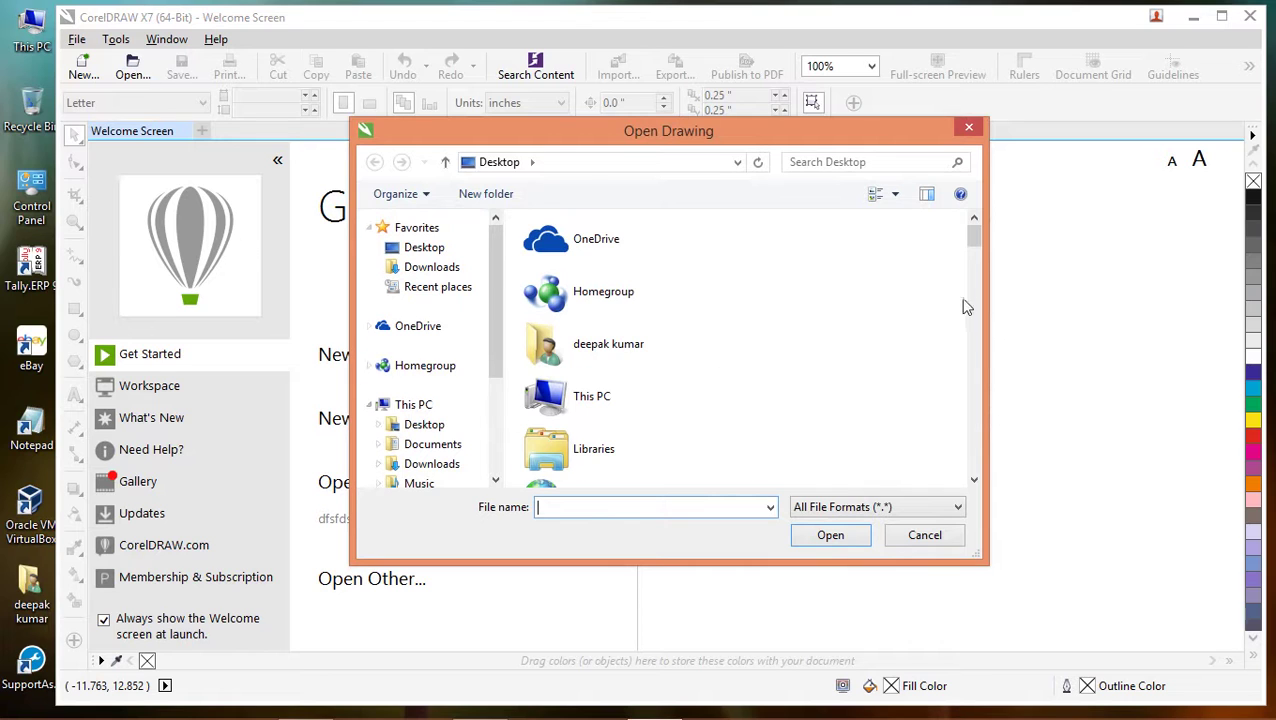
left_click_drag(973, 237, 974, 379)
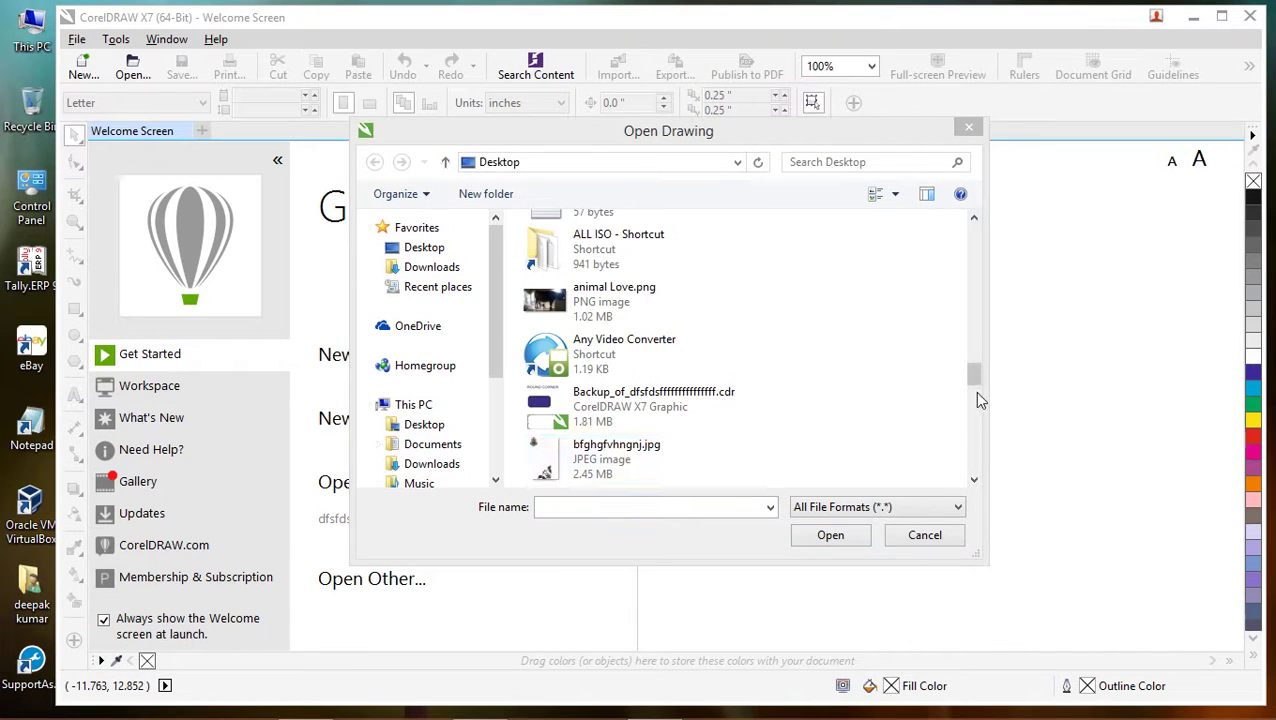
left_click_drag(975, 380, 974, 382)
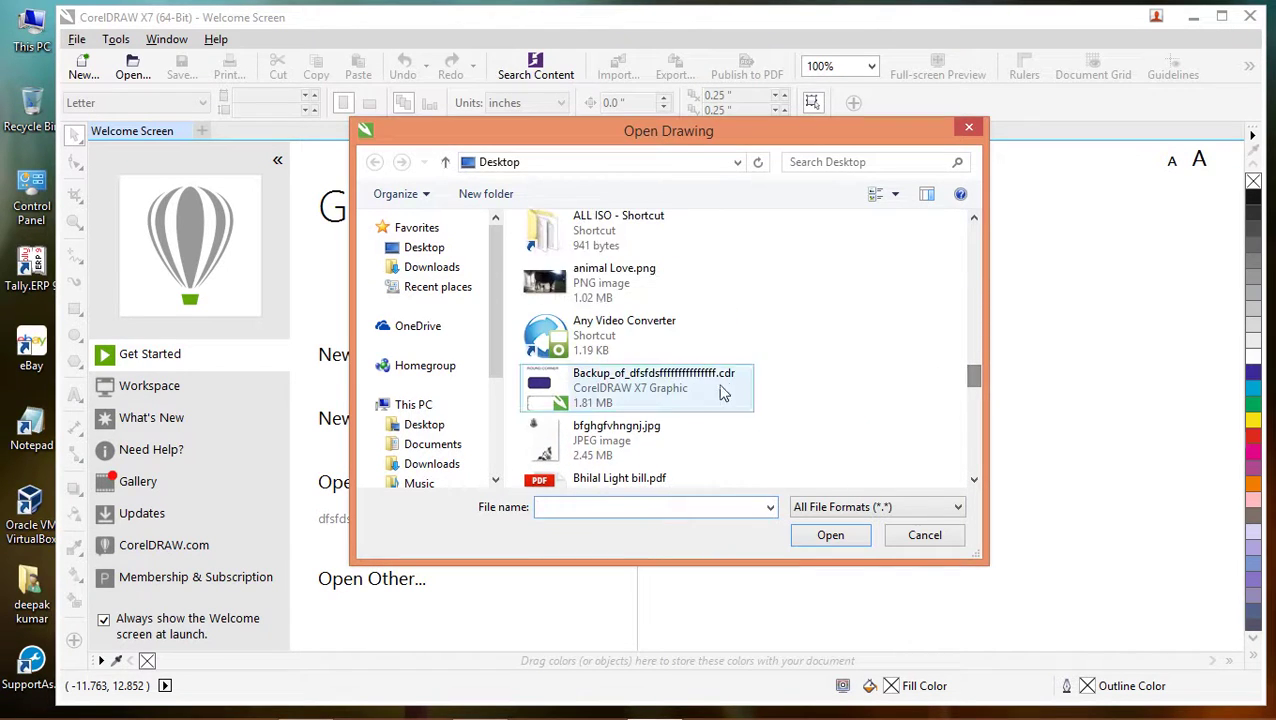
left_click(658, 395)
left_click(823, 575)
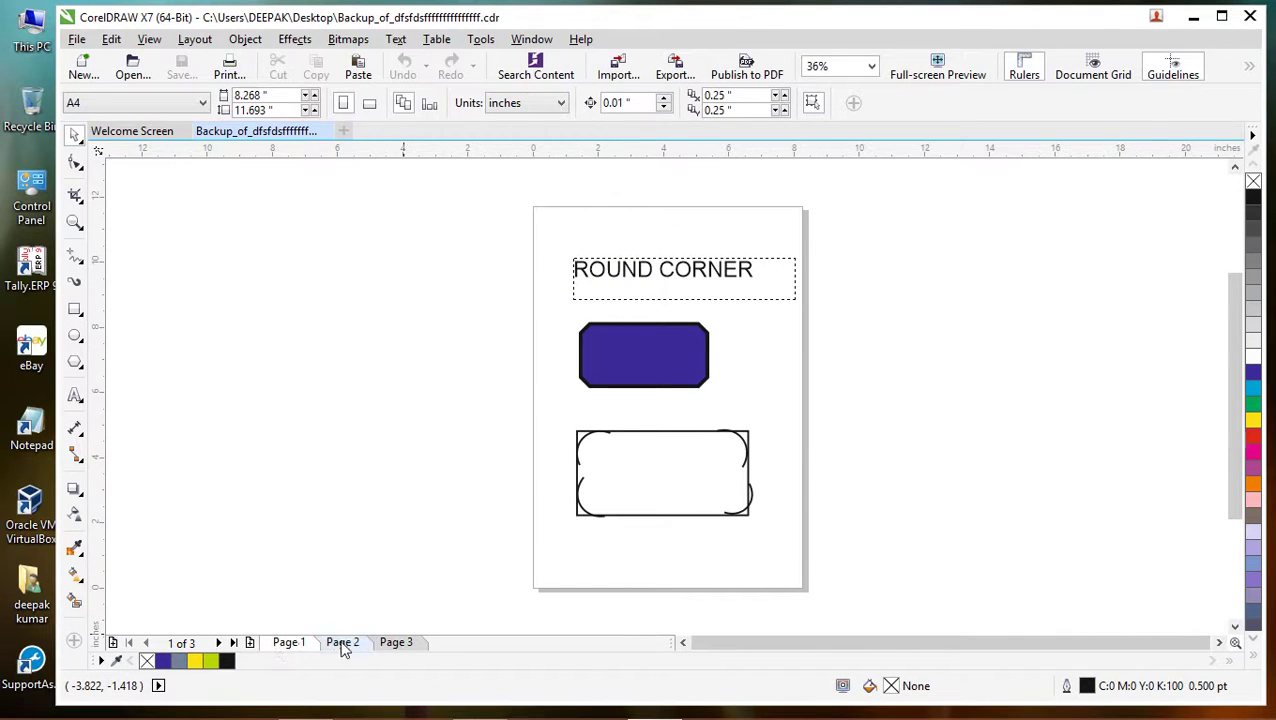
Step: Insert a blank page after Page 3 and draw a rectangle about 4.66 by 3.17 inches on it
left_click(396, 642)
left_click(342, 642)
left_click(289, 642)
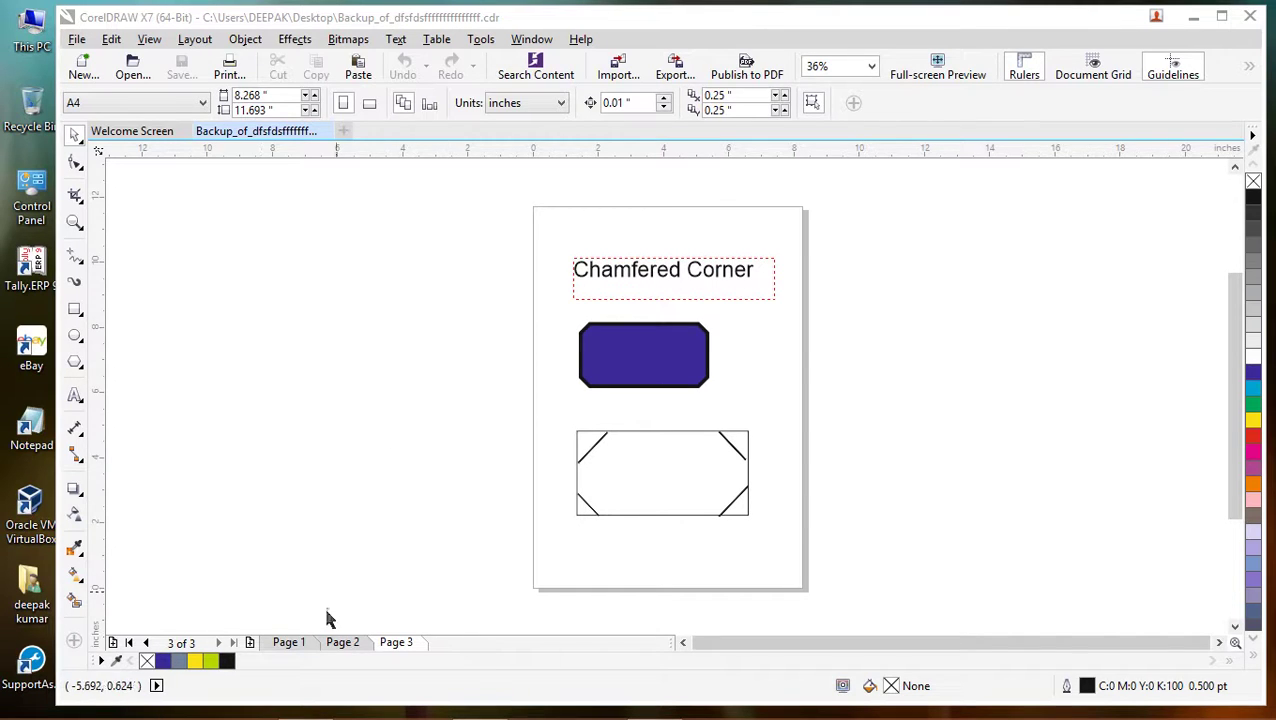
left_click(249, 643)
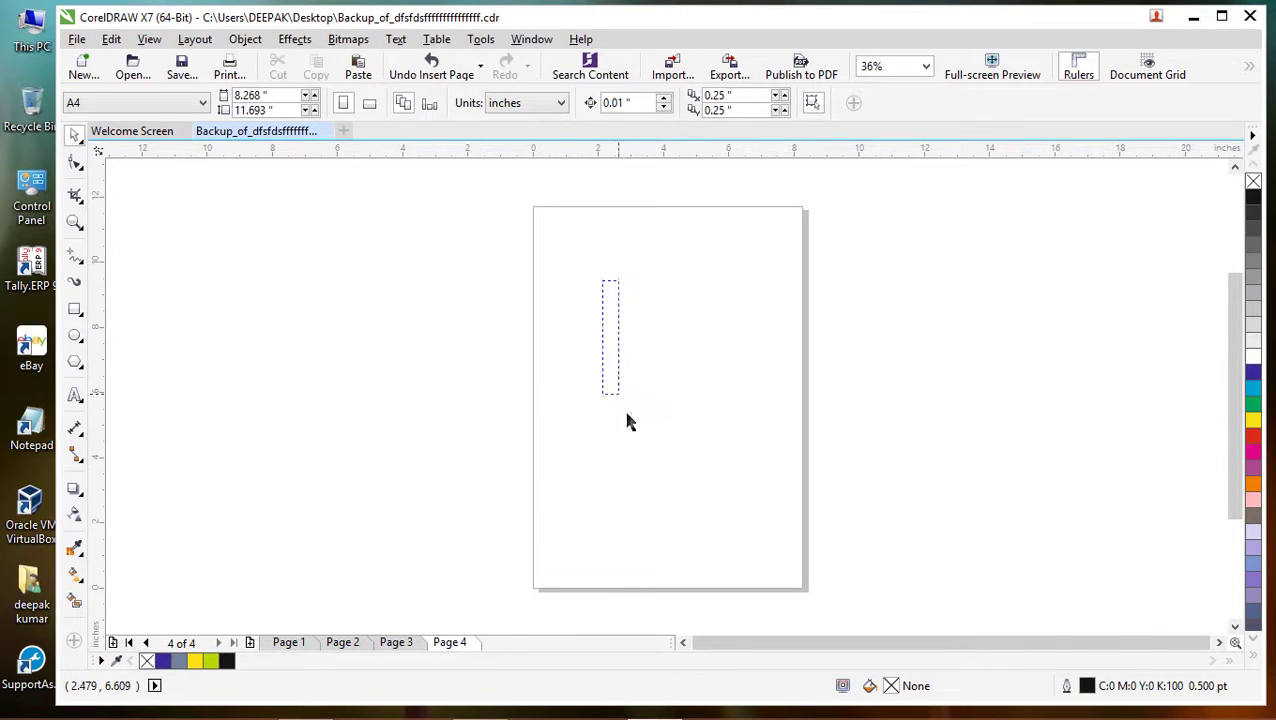
left_click_drag(587, 273, 708, 462)
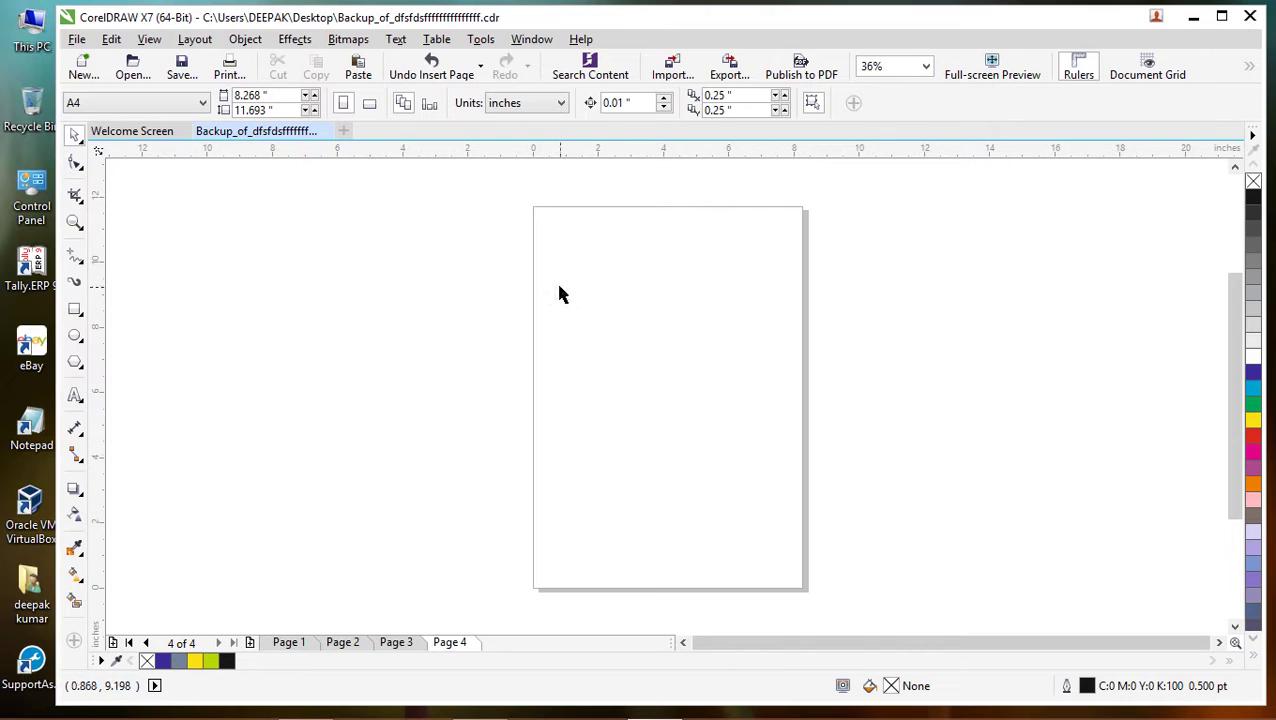
left_click(75, 310)
left_click_drag(567, 297, 718, 400)
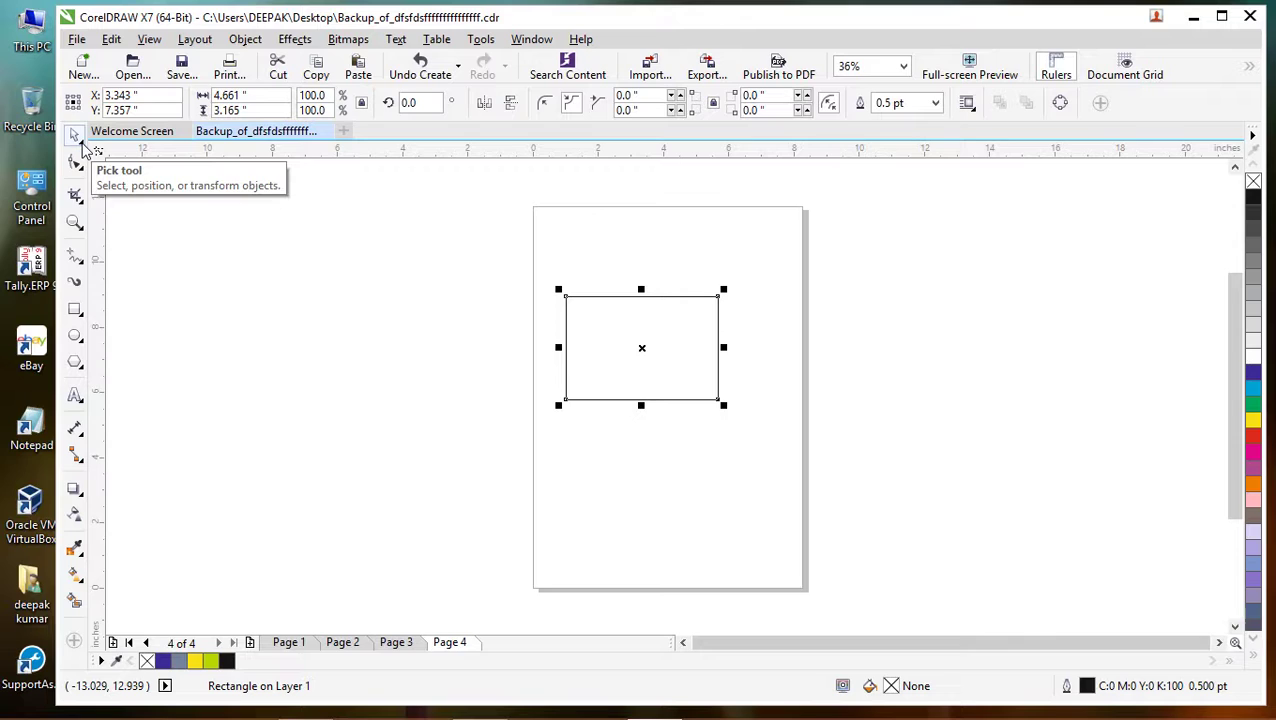
Step: Move the rectangle straight up with the Pick tool to a Y position of about 8.51 inches, then deselect it
left_click(83, 148)
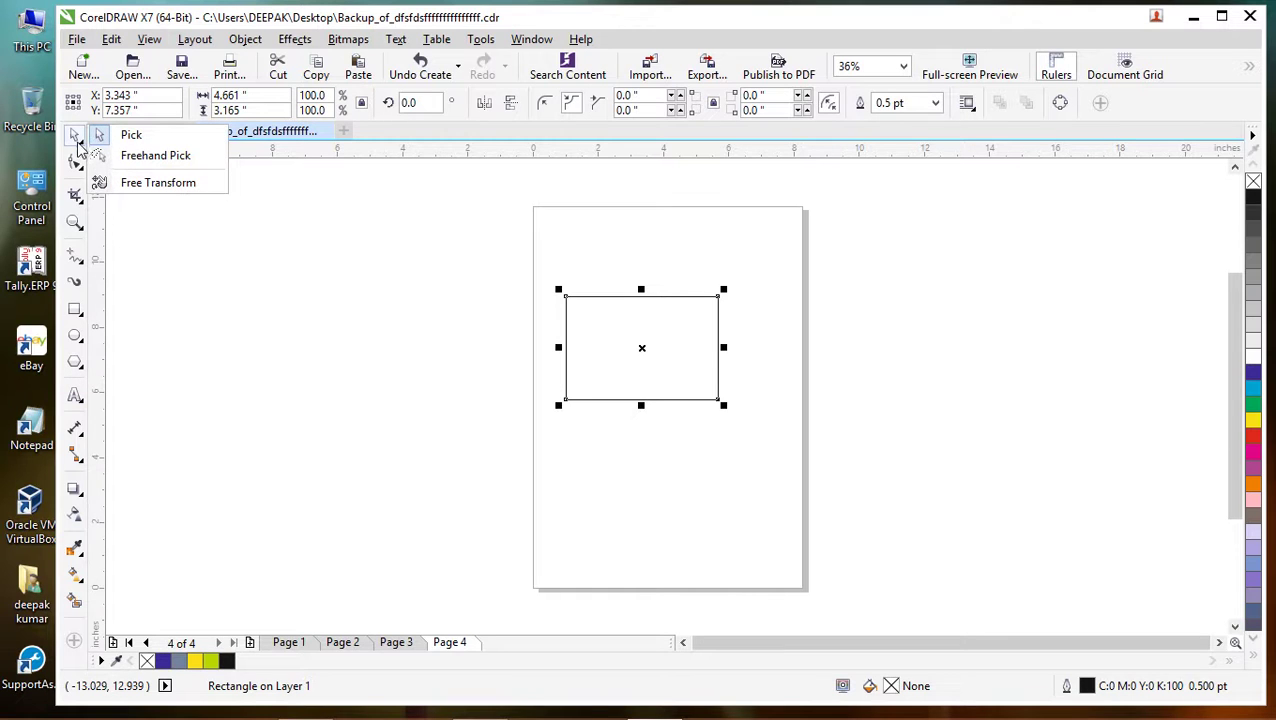
left_click(134, 136)
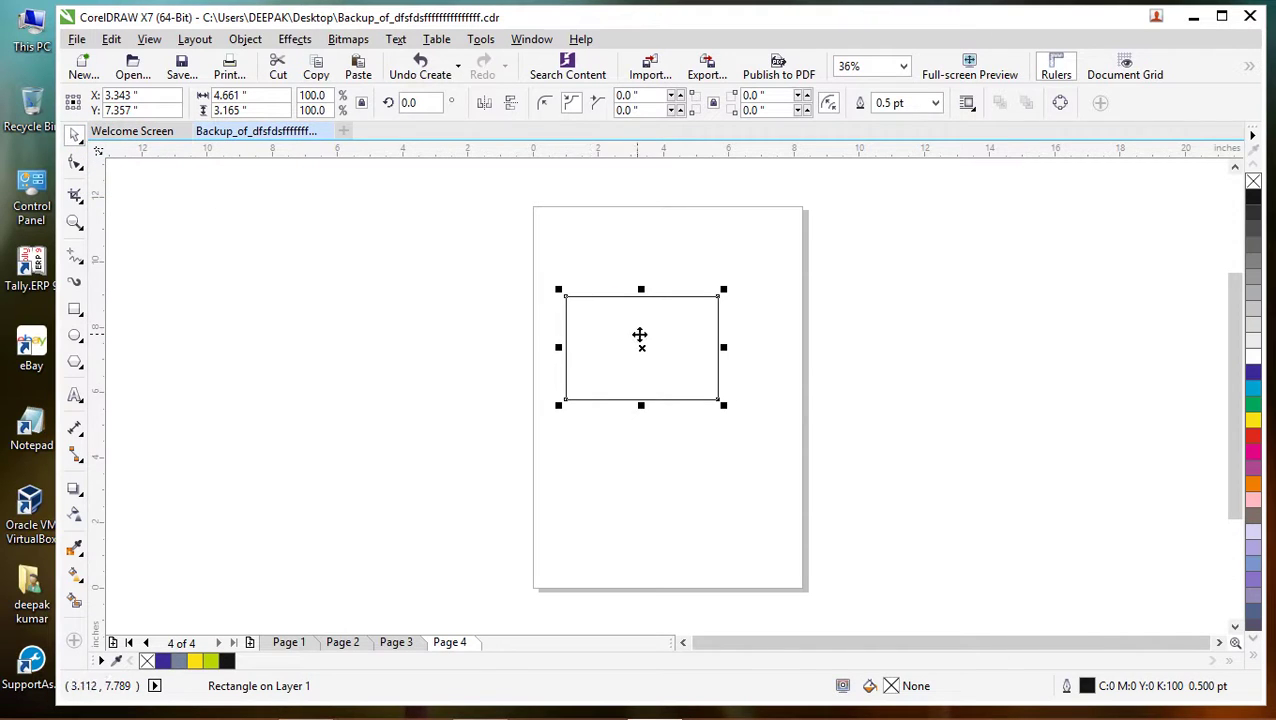
left_click_drag(638, 336, 640, 290)
left_click(678, 299)
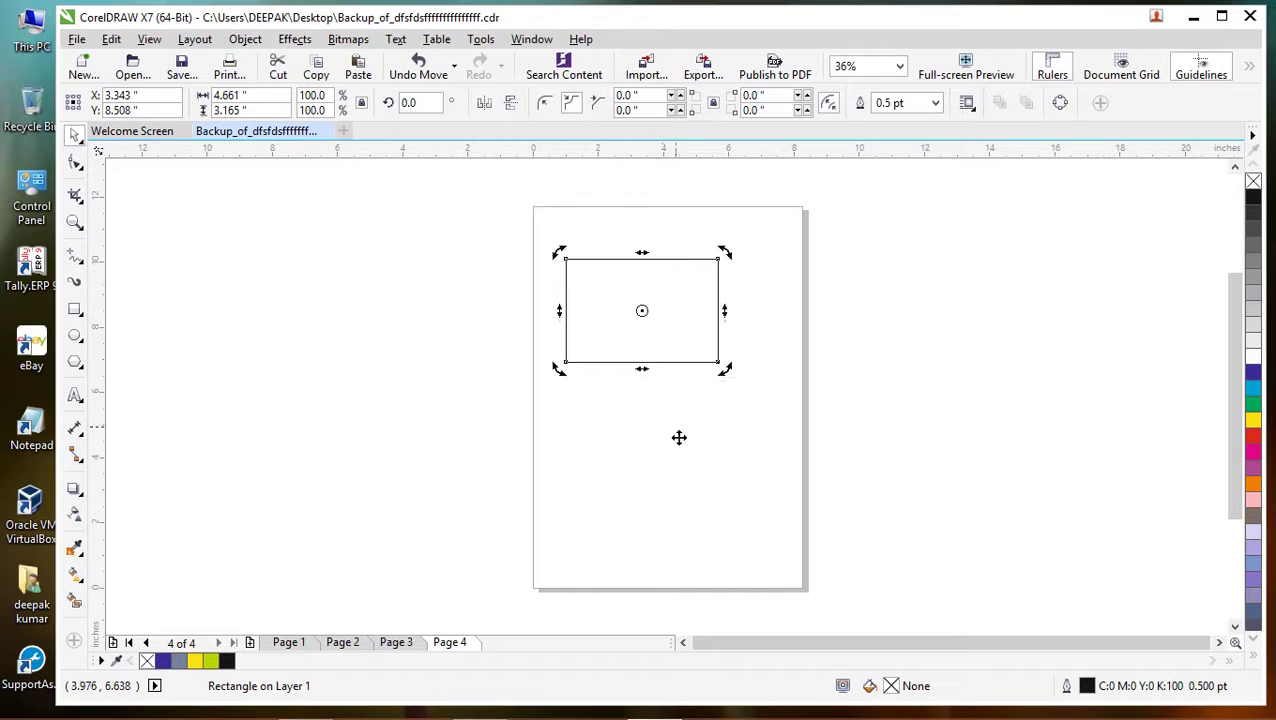
left_click(620, 290)
left_click(620, 290)
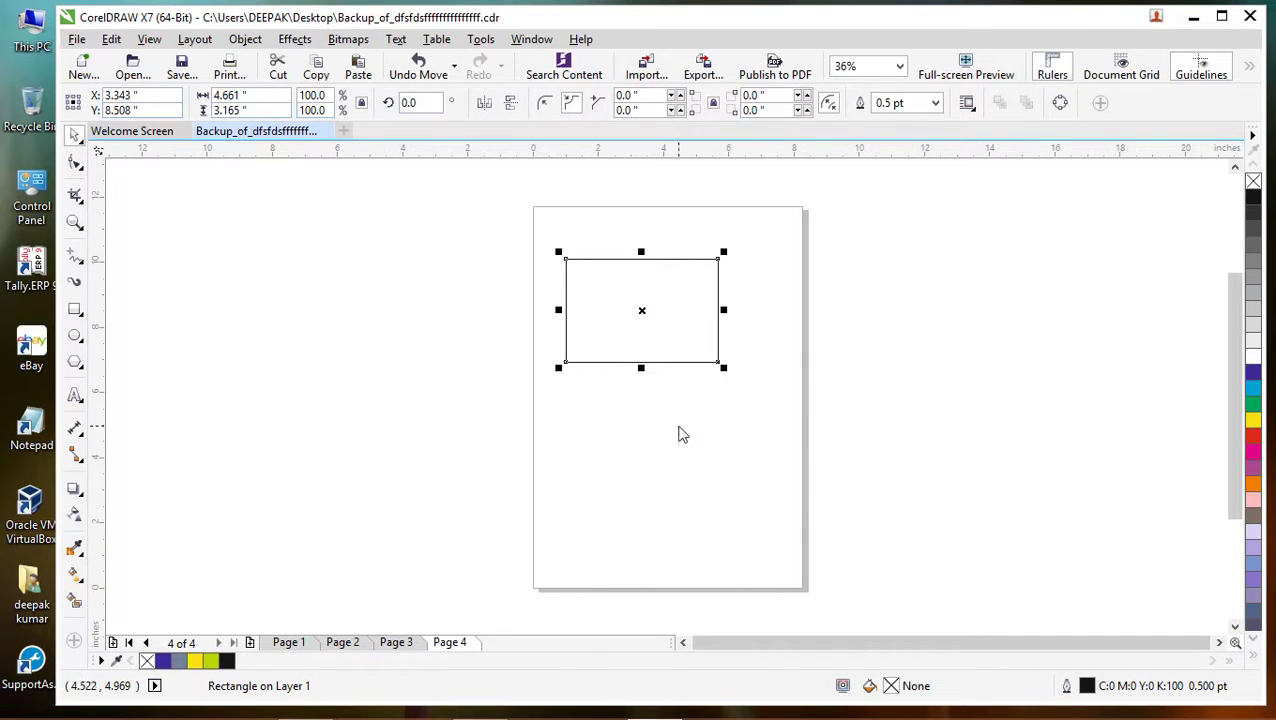
left_click(676, 428)
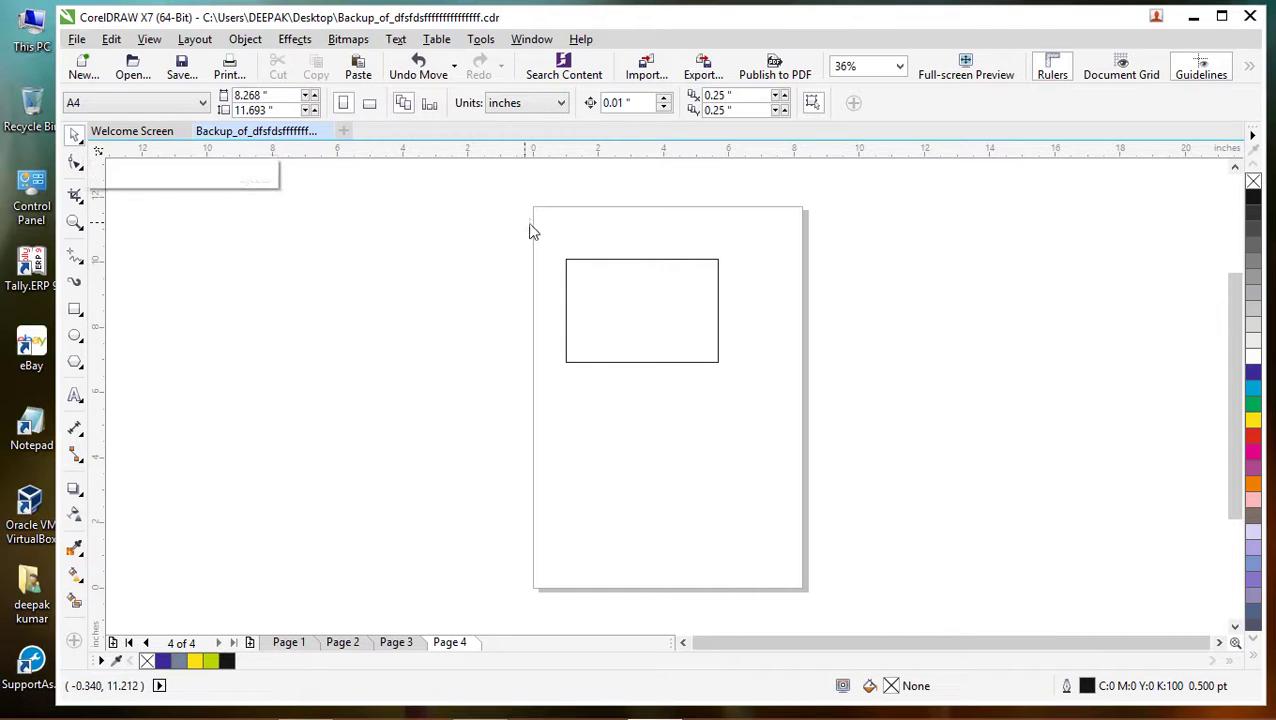
Step: Draw four more rectangles: one below the first, two across and beside the page's right edge, and one about 2.36 by 2.19 inches farther right
left_click(75, 140)
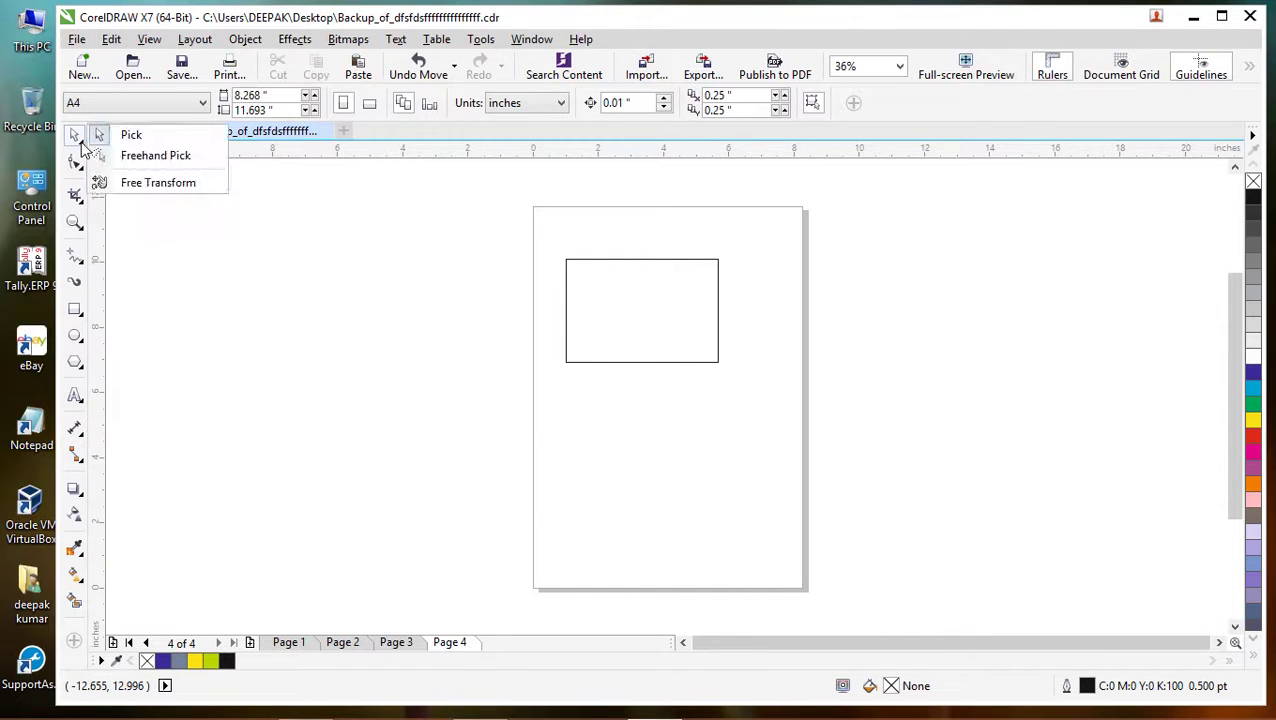
left_click(143, 163)
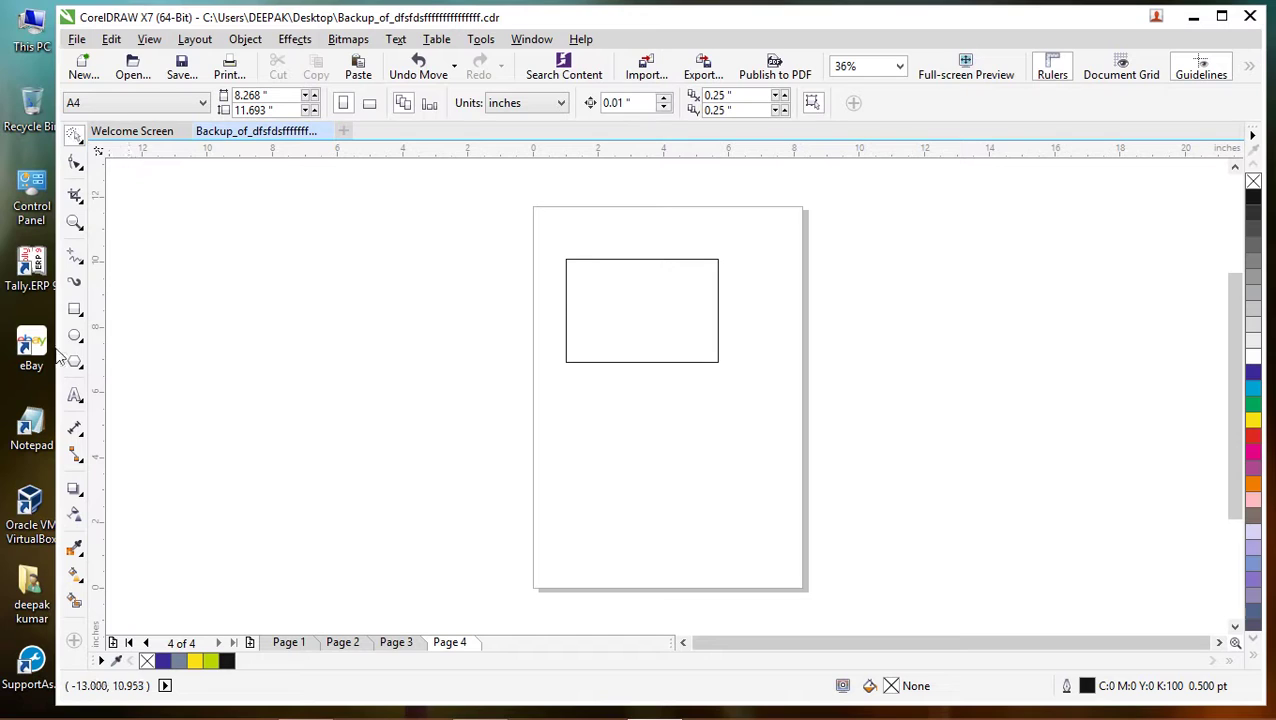
left_click(75, 310)
left_click_drag(590, 403, 732, 500)
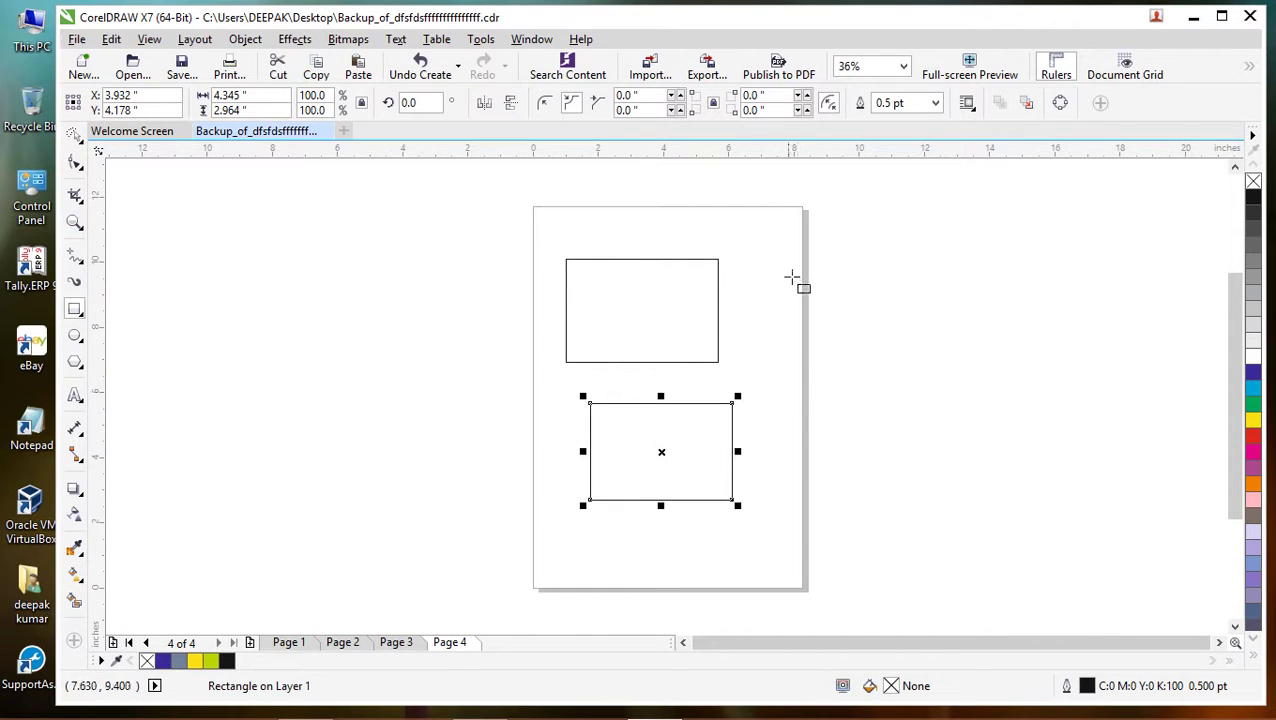
left_click_drag(786, 262, 887, 337)
left_click_drag(806, 403, 925, 490)
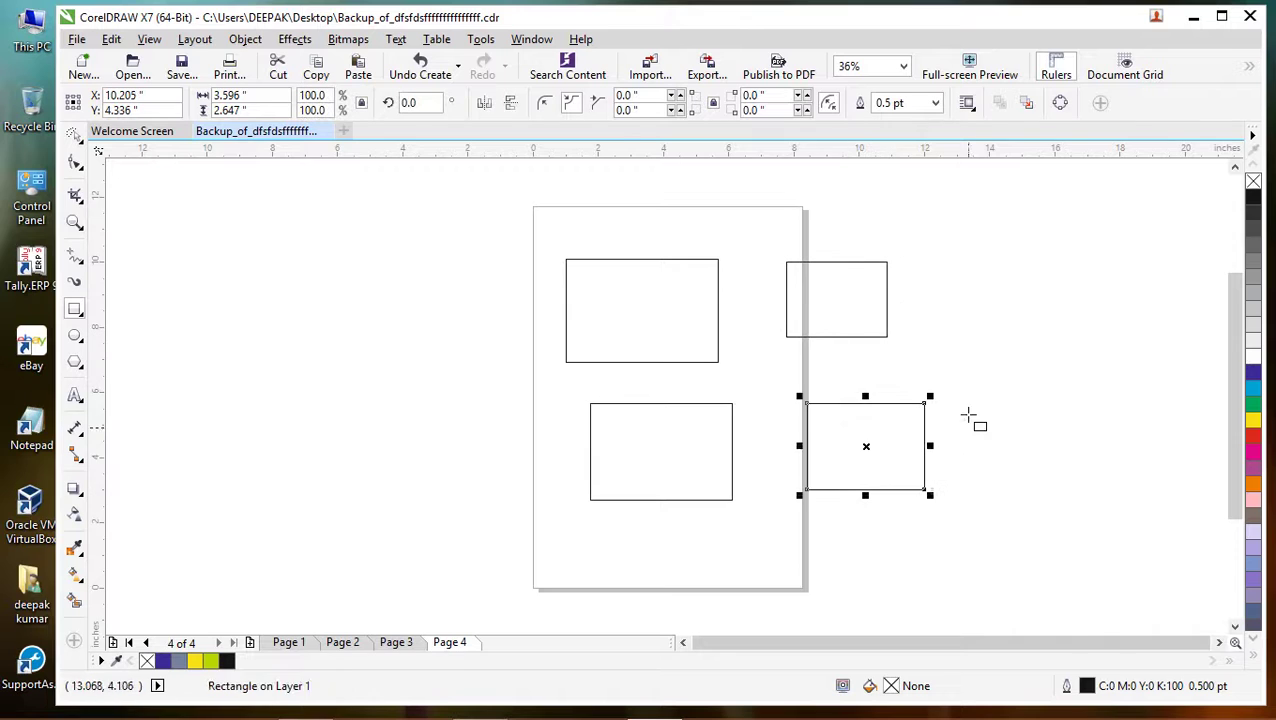
left_click_drag(945, 273, 1022, 345)
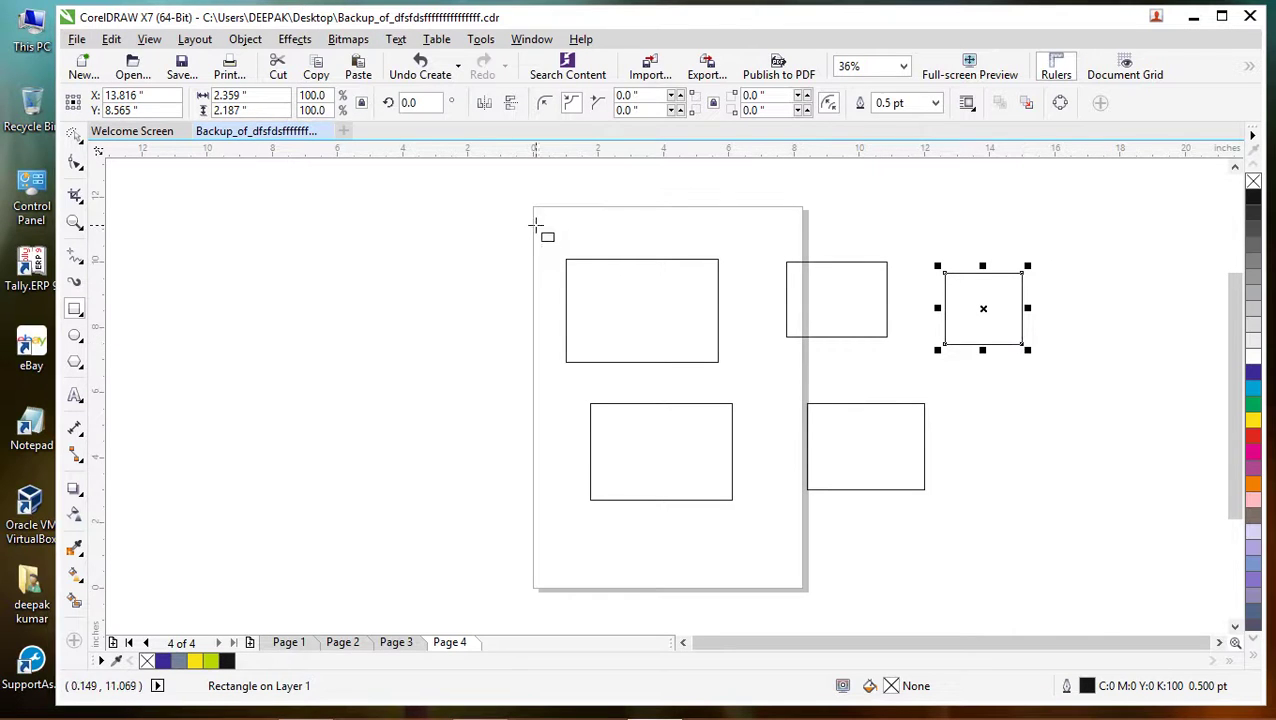
Step: Select all five rectangles together with a Pick tool marquee
left_click(88, 148)
left_click(126, 134)
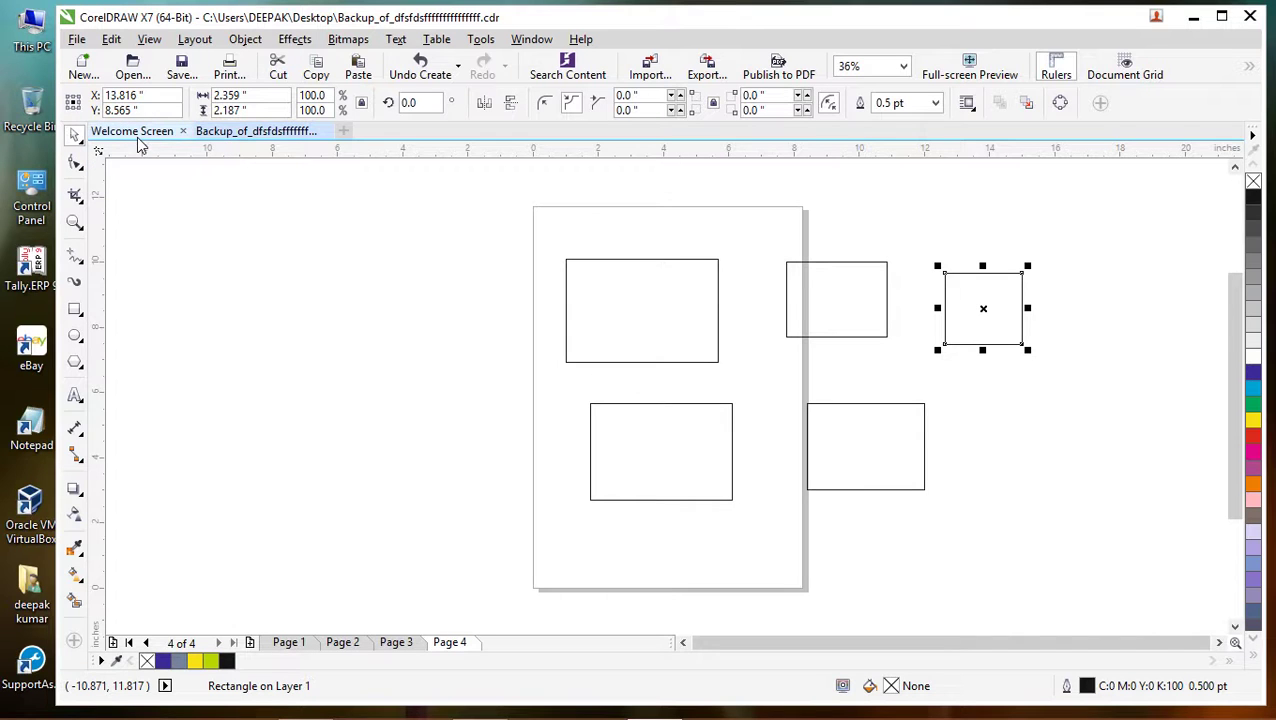
left_click(80, 142)
left_click(80, 142)
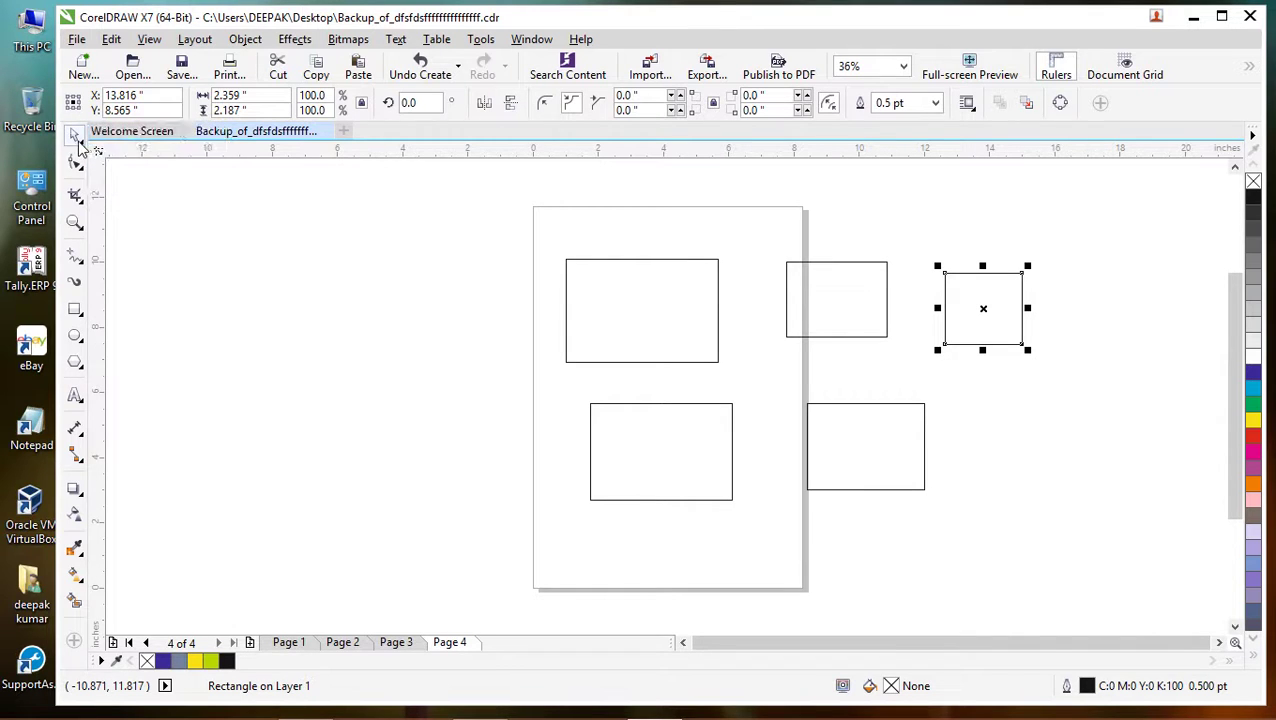
left_click_drag(444, 205, 1085, 541)
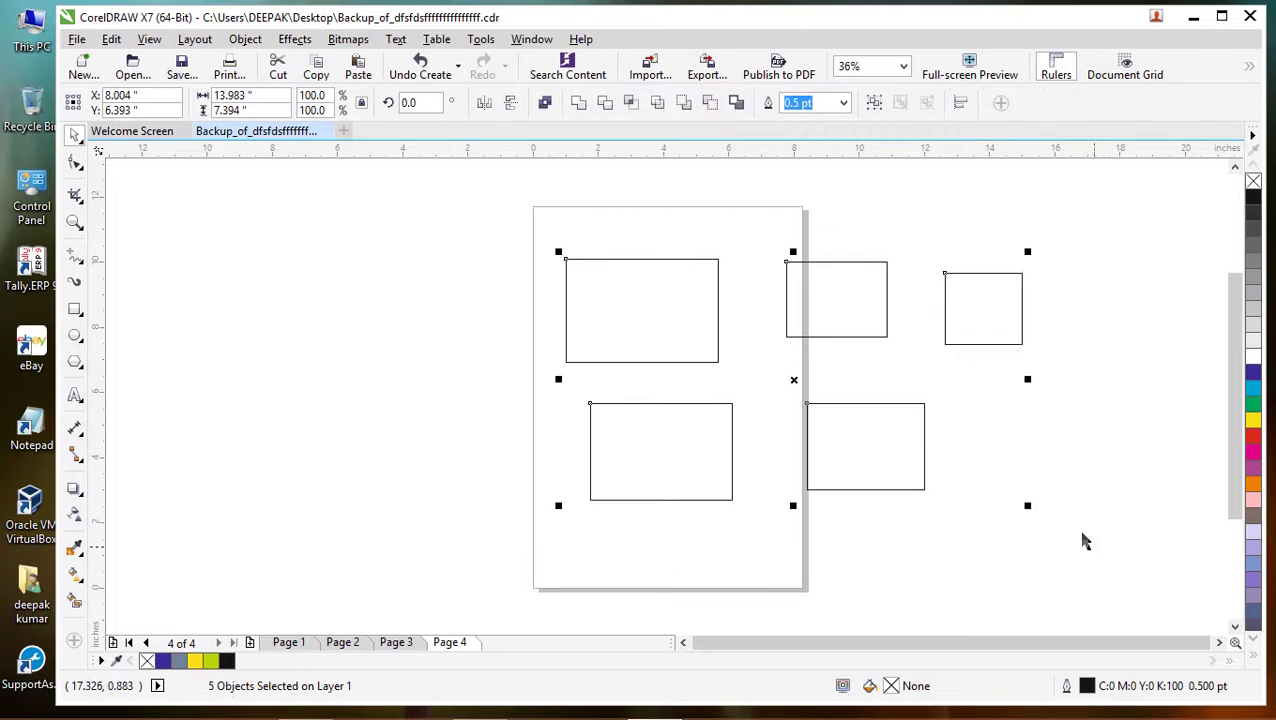
Step: Fill the five selected rectangles with blue (C100 M100) and marquee-select all of them again with the Pick tool
left_click(1253, 378)
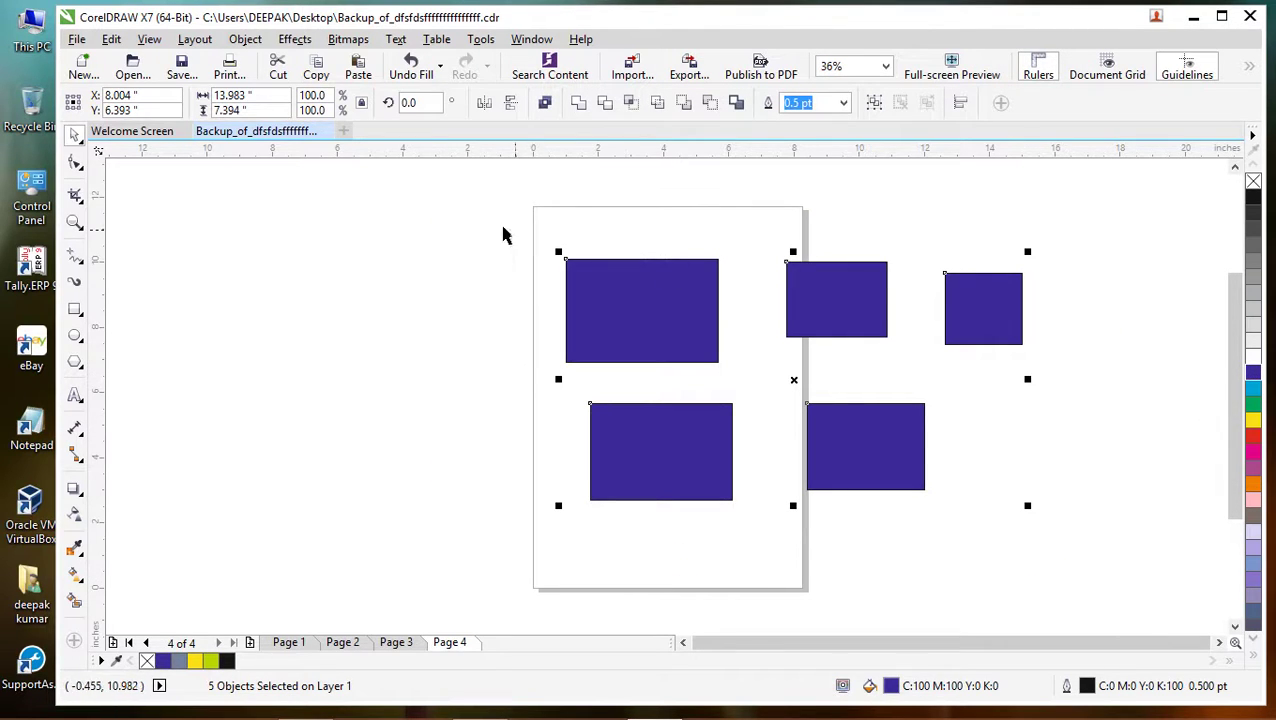
left_click_drag(467, 222, 1071, 541)
left_click_drag(1146, 422, 1111, 578)
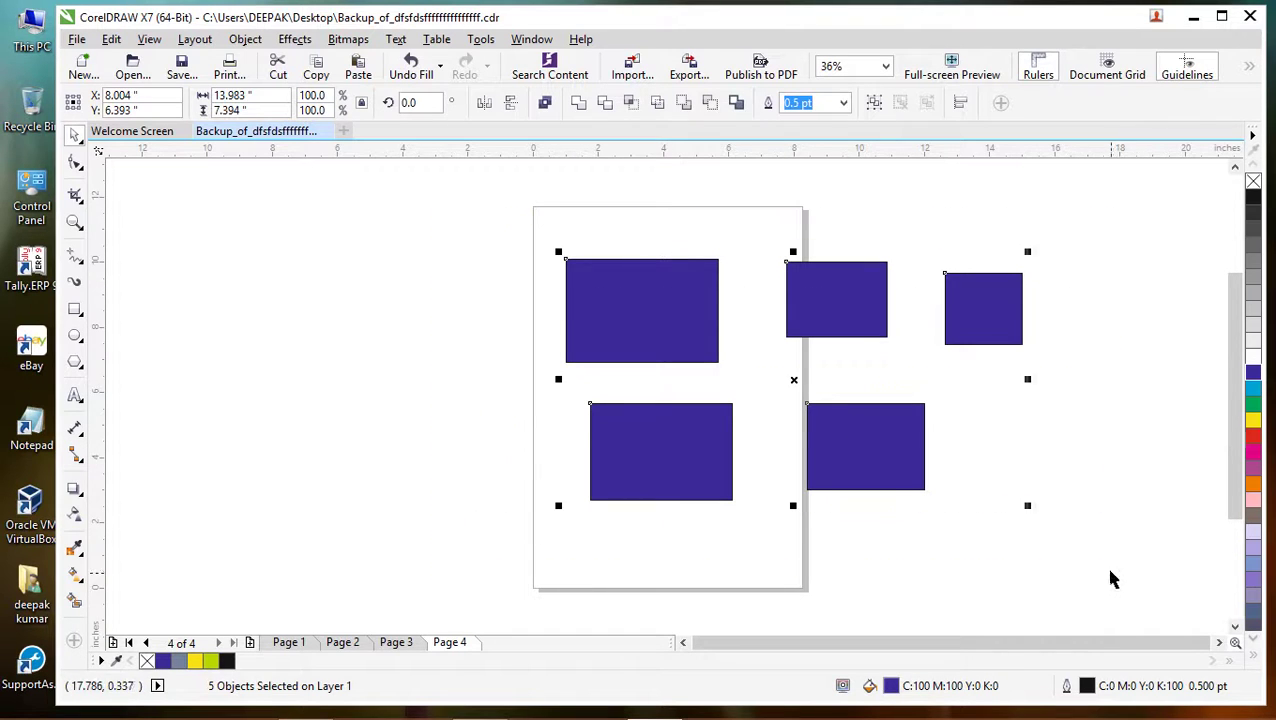
left_click_drag(429, 214, 1097, 540)
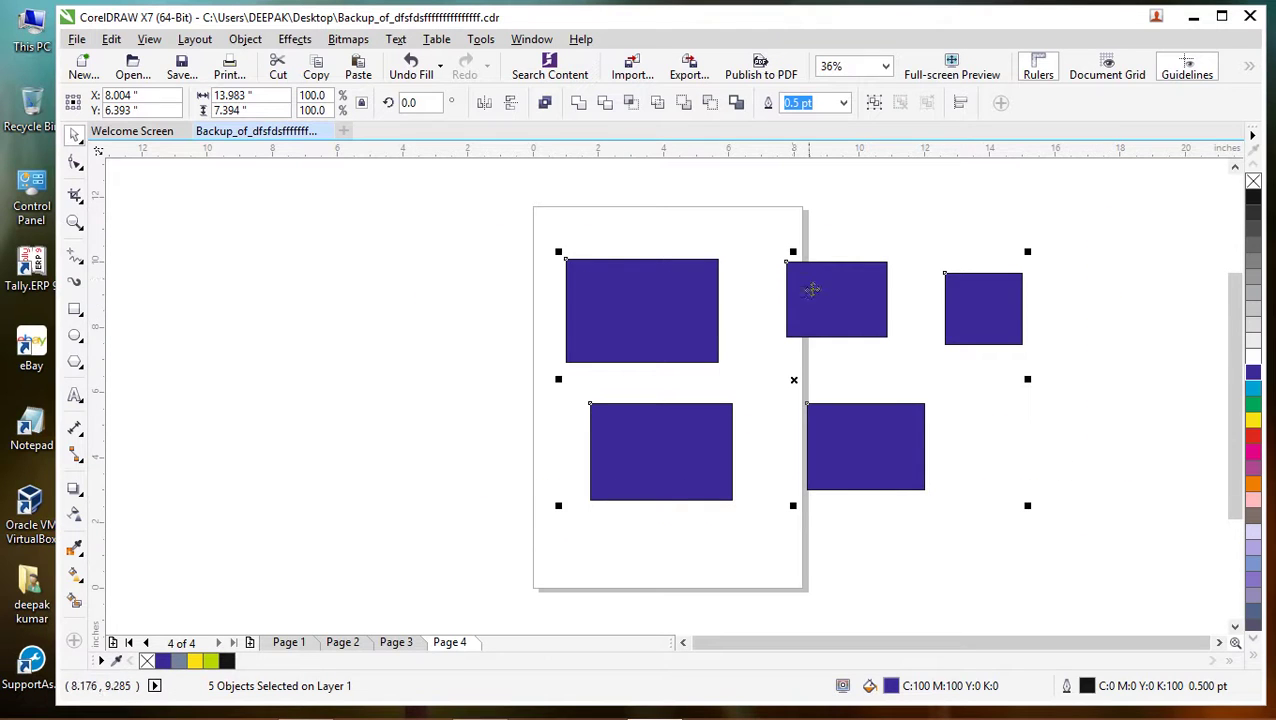
Step: Move the five selected rectangles together to about X 6.148, Y 6.336 inches and remove their fill
left_click_drag(812, 289, 785, 312)
scroll(785, 312, "up", 1)
scroll(785, 312, "down", 1)
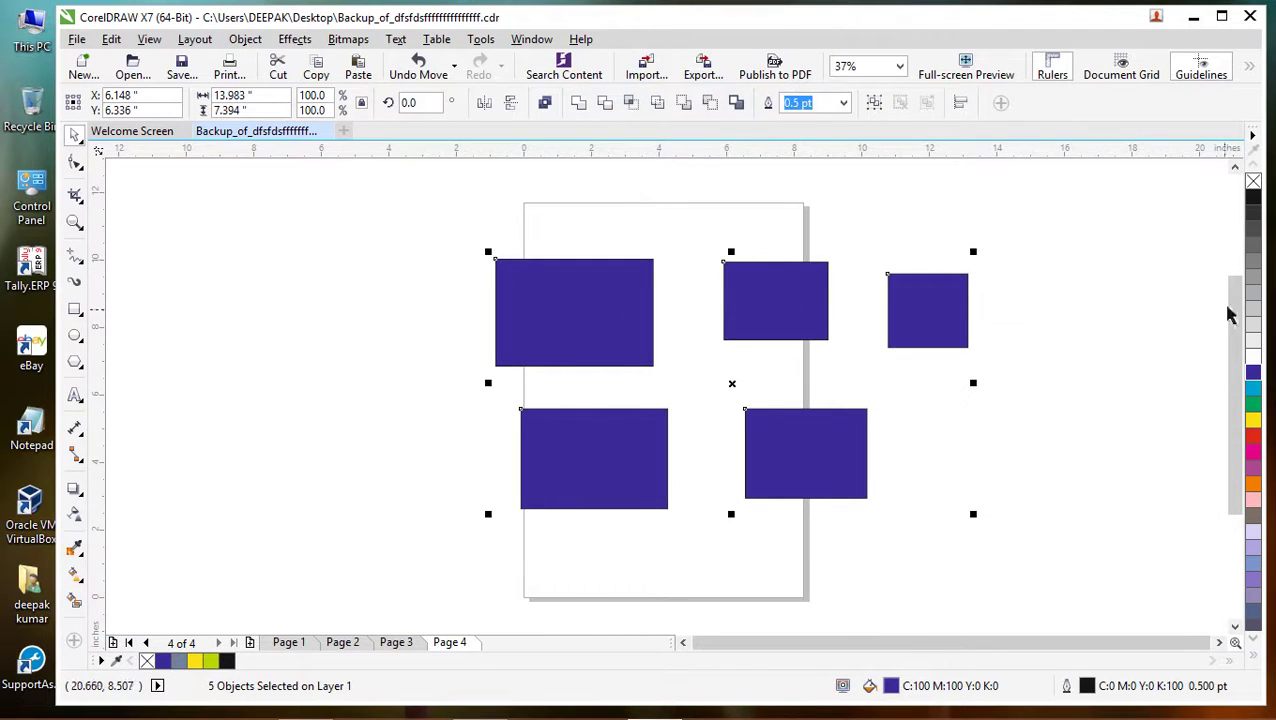
left_click(1253, 181)
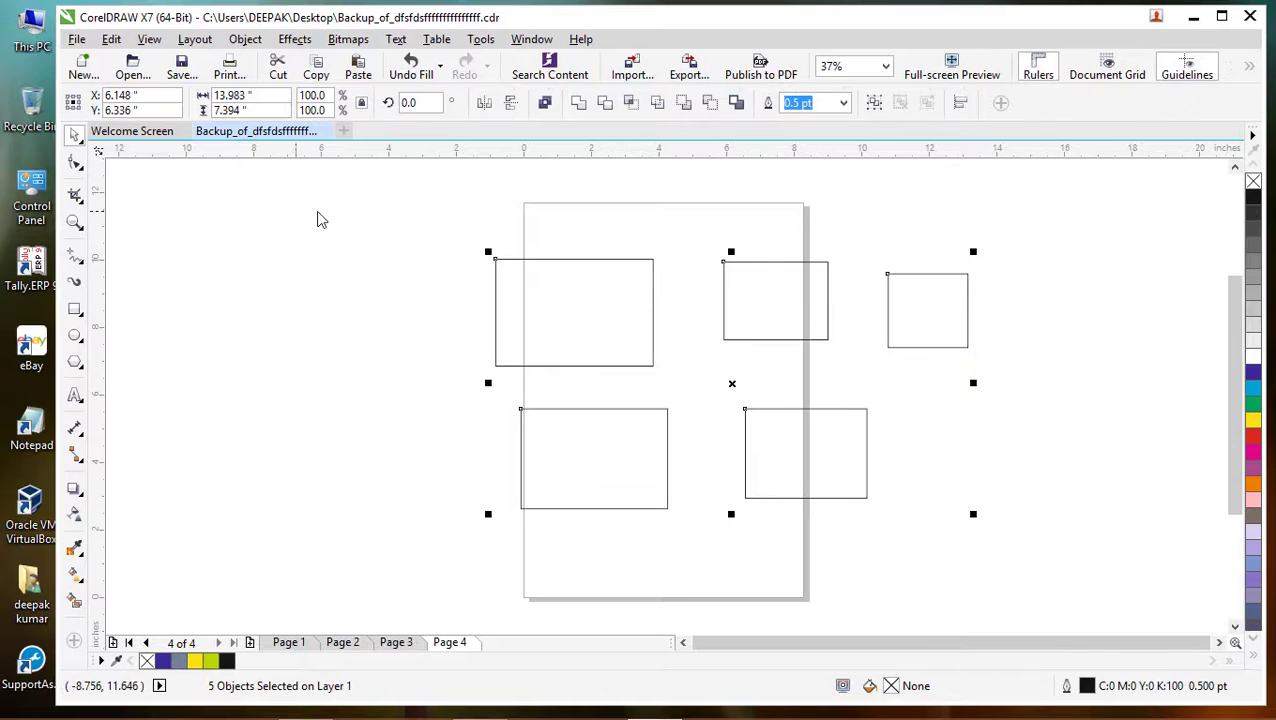
Step: Lasso rectangles with the Freehand Pick tool and shift all but the far-right one to new positions on and around the page
left_click(84, 146)
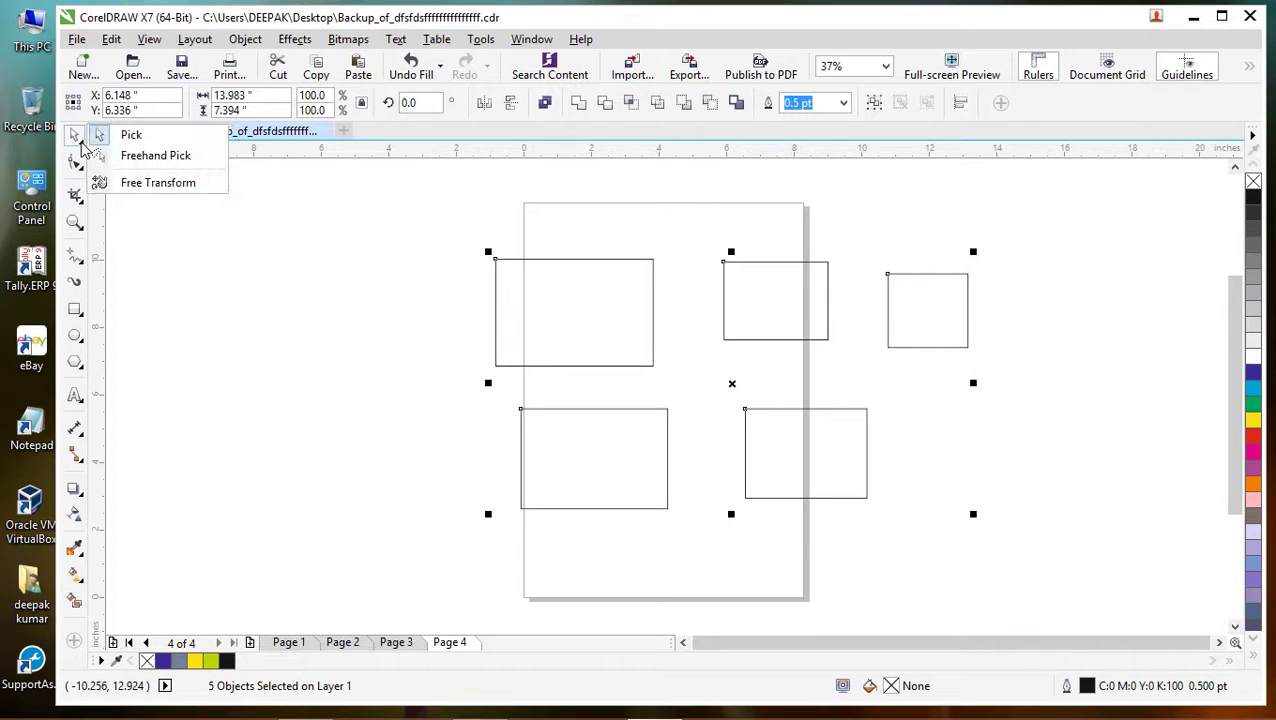
left_click(143, 157)
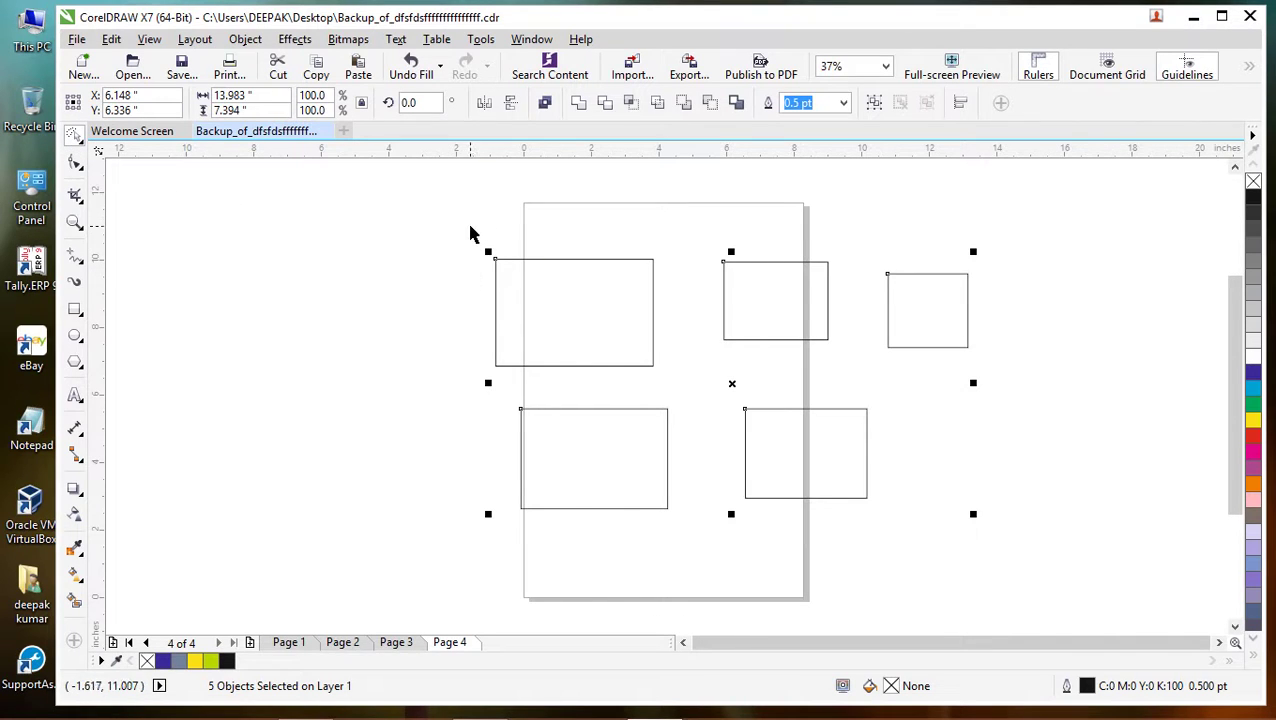
mouse_move(470, 226)
left_mouse_down()
mouse_move(610, 231)
mouse_move(707, 257)
mouse_move(642, 388)
mouse_move(511, 412)
mouse_move(463, 371)
mouse_move(443, 412)
mouse_move(476, 501)
mouse_move(589, 564)
mouse_move(670, 553)
mouse_move(702, 421)
mouse_move(701, 393)
mouse_move(666, 359)
left_mouse_up()
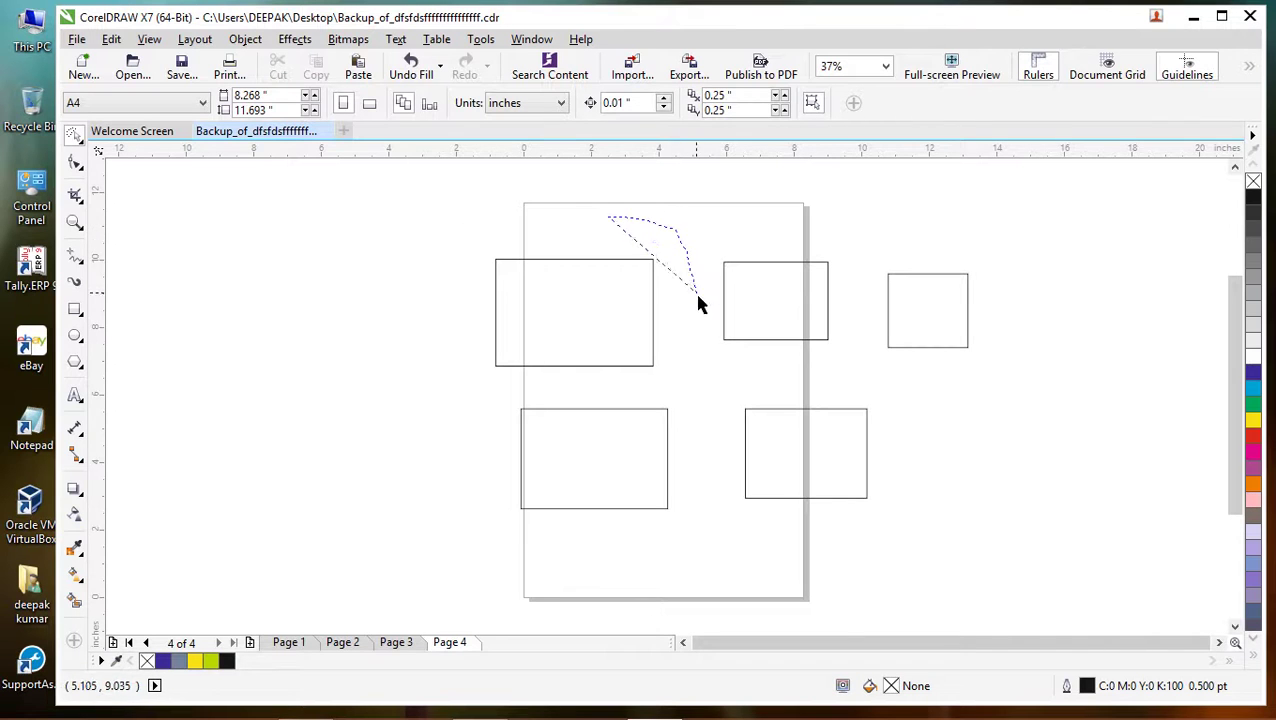
mouse_move(660, 384)
left_mouse_down()
mouse_move(539, 391)
mouse_move(463, 370)
mouse_move(417, 324)
mouse_move(404, 267)
mouse_move(353, 282)
mouse_move(377, 234)
mouse_move(336, 308)
mouse_move(321, 437)
mouse_move(322, 399)
mouse_move(429, 206)
mouse_move(621, 186)
mouse_move(817, 219)
mouse_move(849, 278)
mouse_move(862, 376)
mouse_move(738, 393)
mouse_move(707, 356)
left_mouse_up()
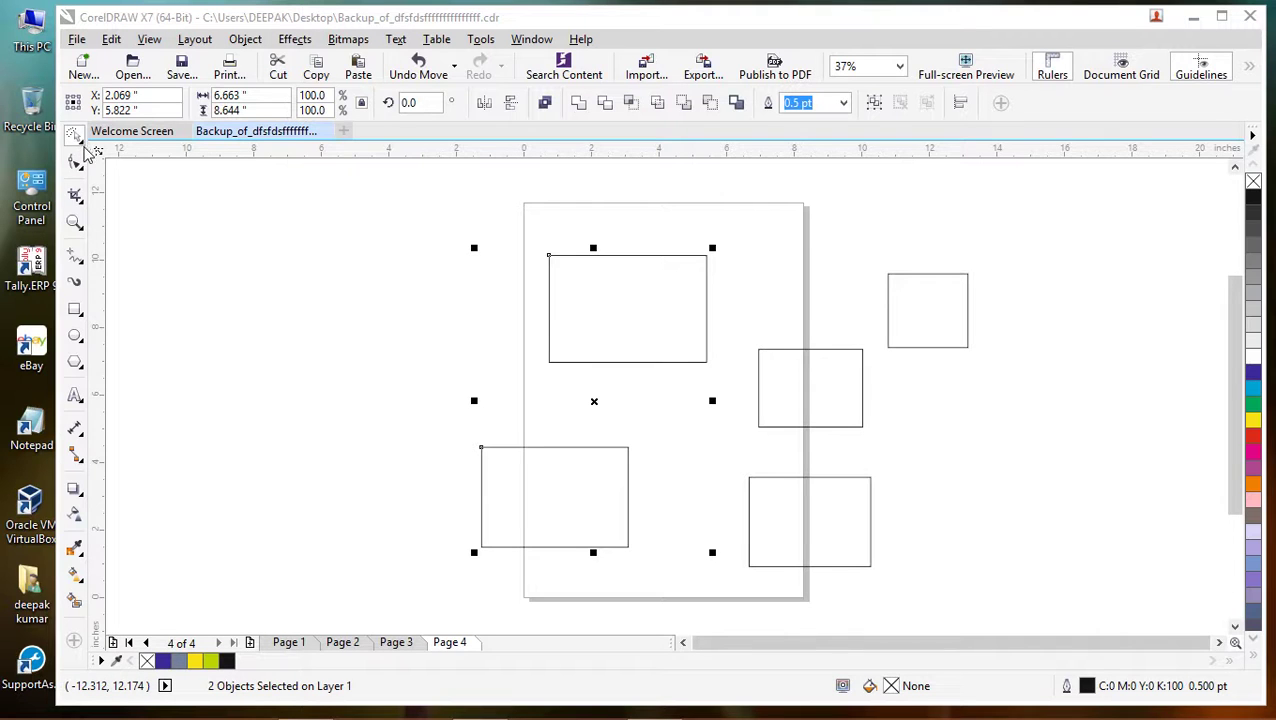
Step: Lasso all five rectangles with the Freehand Pick tool, fill them with blue (C100 M100), and deselect them
left_click(80, 143)
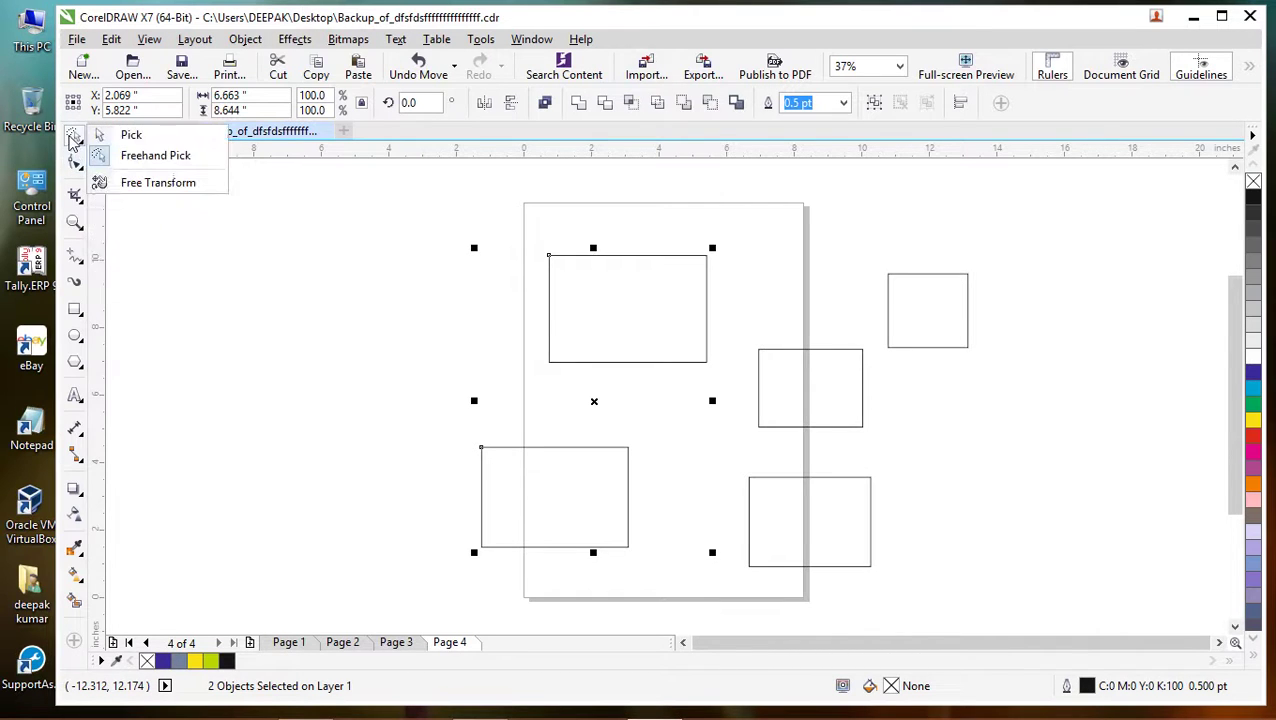
left_click(368, 200)
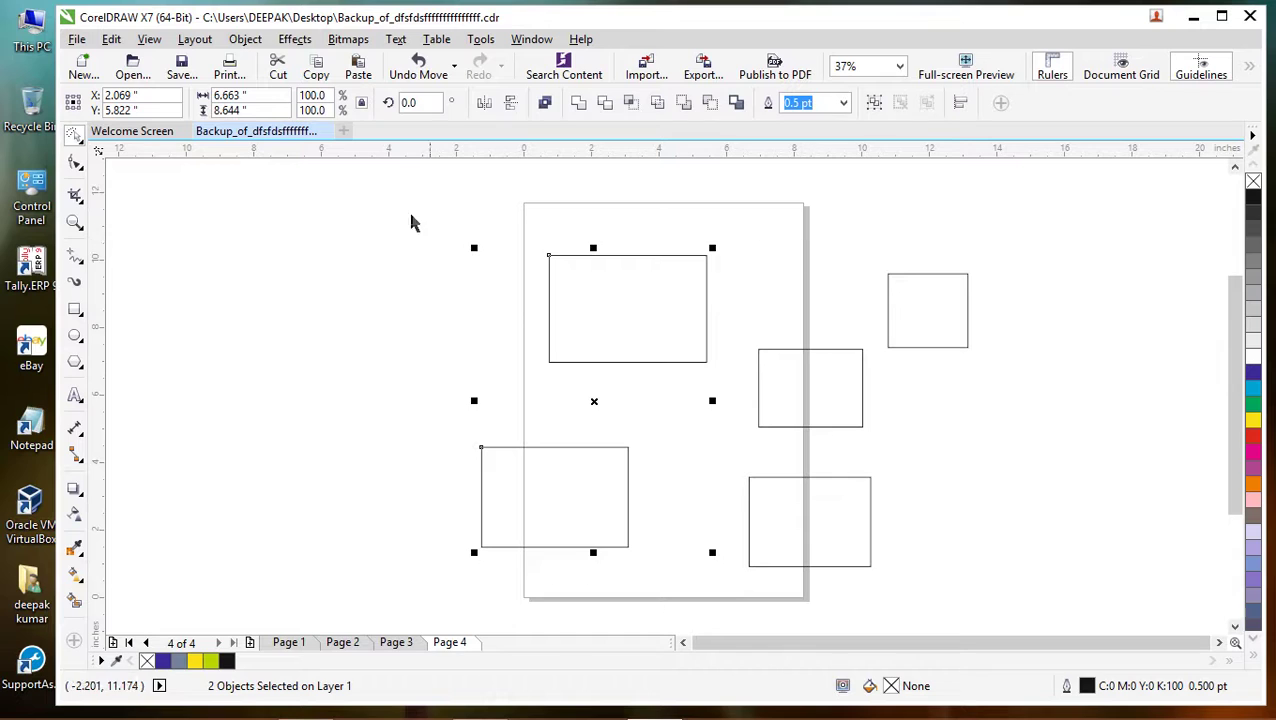
mouse_move(376, 207)
left_mouse_down()
mouse_move(729, 228)
mouse_move(1034, 335)
mouse_move(900, 621)
mouse_move(416, 584)
mouse_move(367, 499)
left_mouse_up()
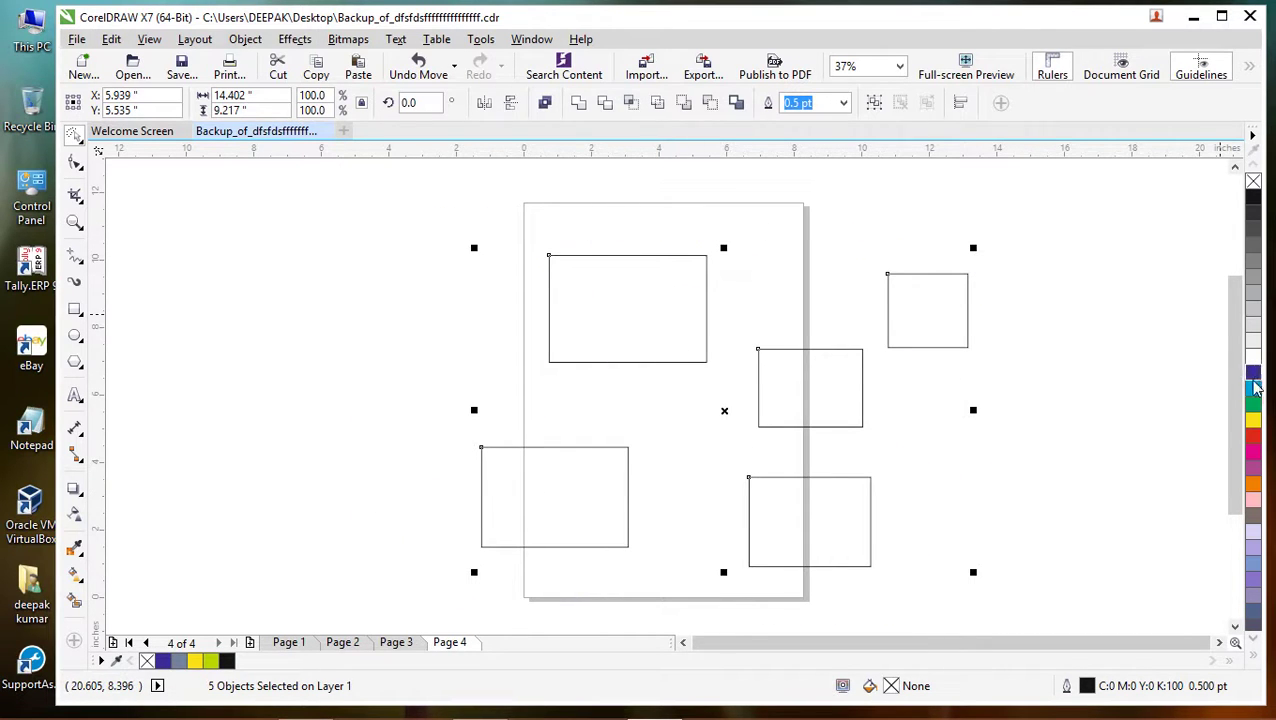
left_click(1253, 372)
left_click(1013, 412)
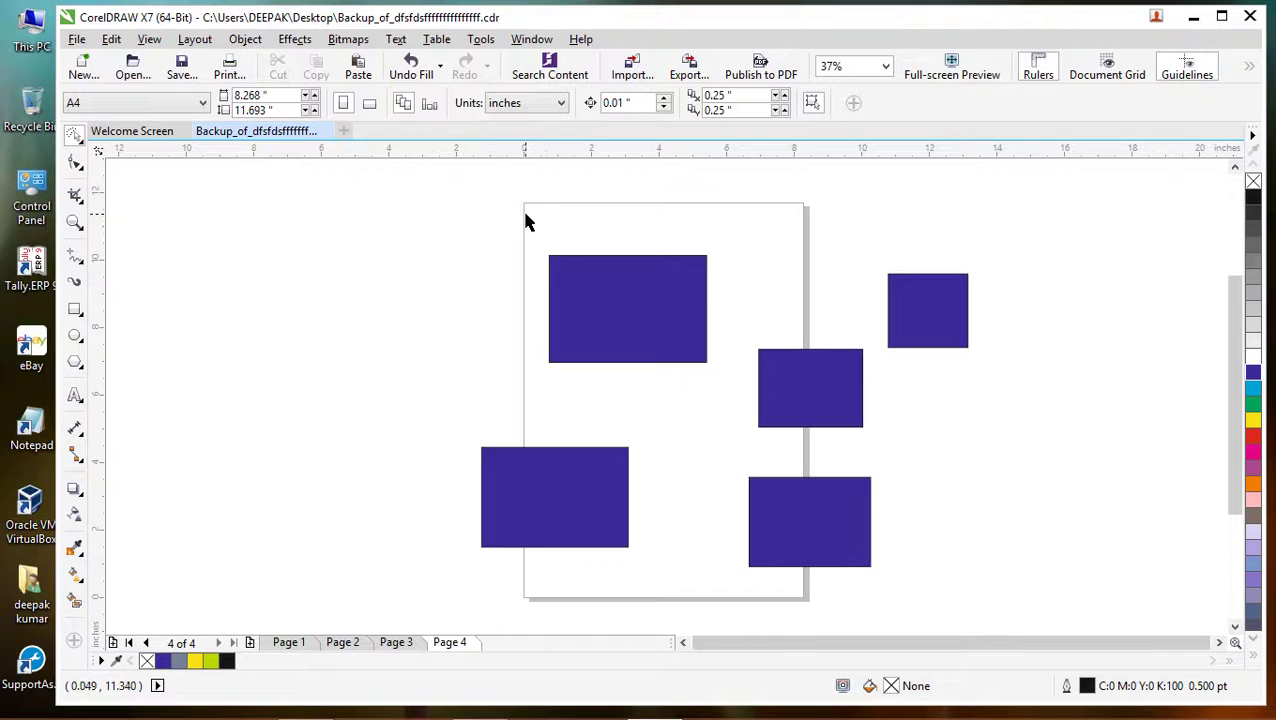
Step: Lasso the upper-left and lower-left rectangles, fill them with yellow, and clear the selection
mouse_move(530, 247)
left_mouse_down()
mouse_move(517, 291)
mouse_move(451, 384)
mouse_move(410, 509)
mouse_move(431, 576)
mouse_move(494, 602)
mouse_move(638, 568)
mouse_move(729, 346)
mouse_move(741, 262)
mouse_move(728, 233)
mouse_move(684, 230)
left_mouse_up()
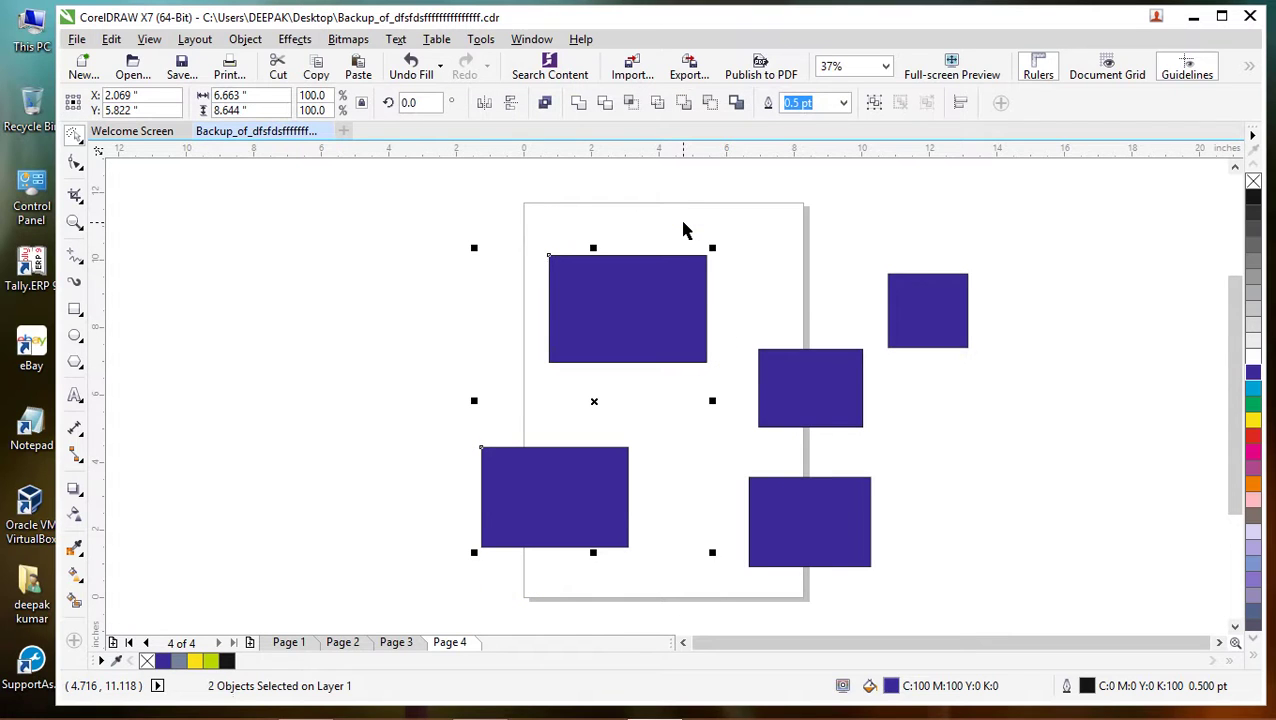
left_click(1253, 422)
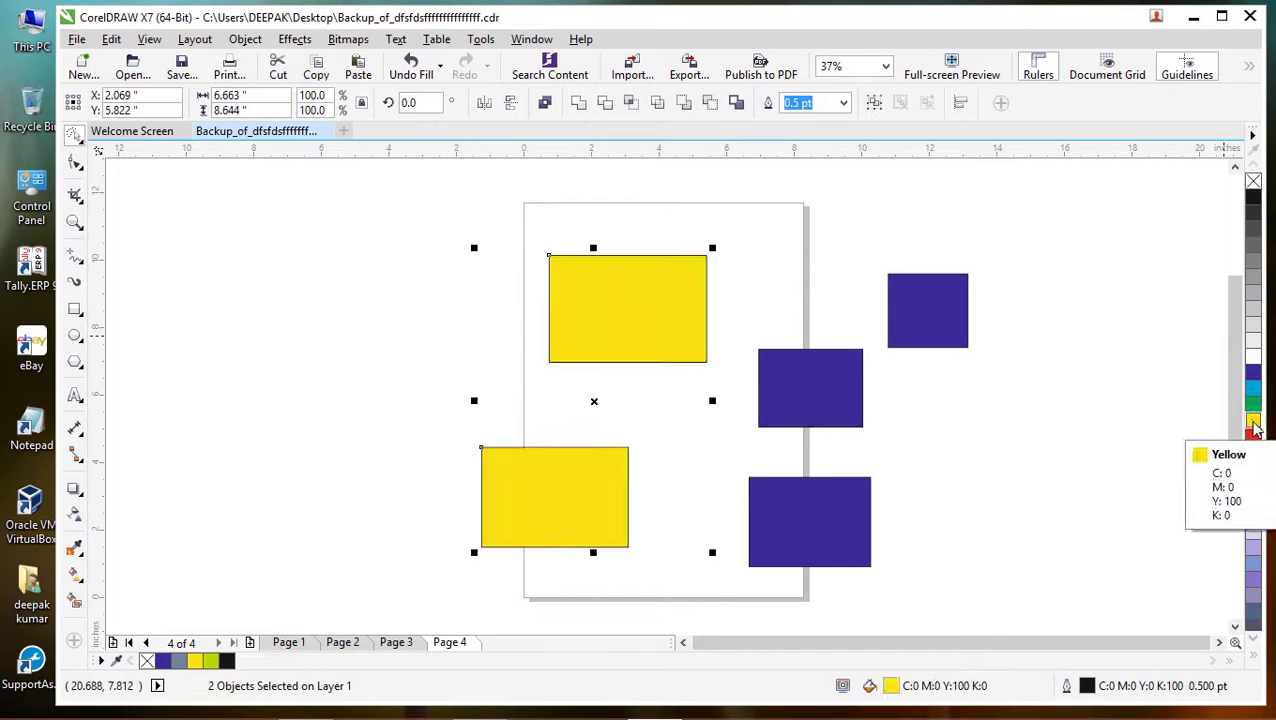
left_click(985, 420)
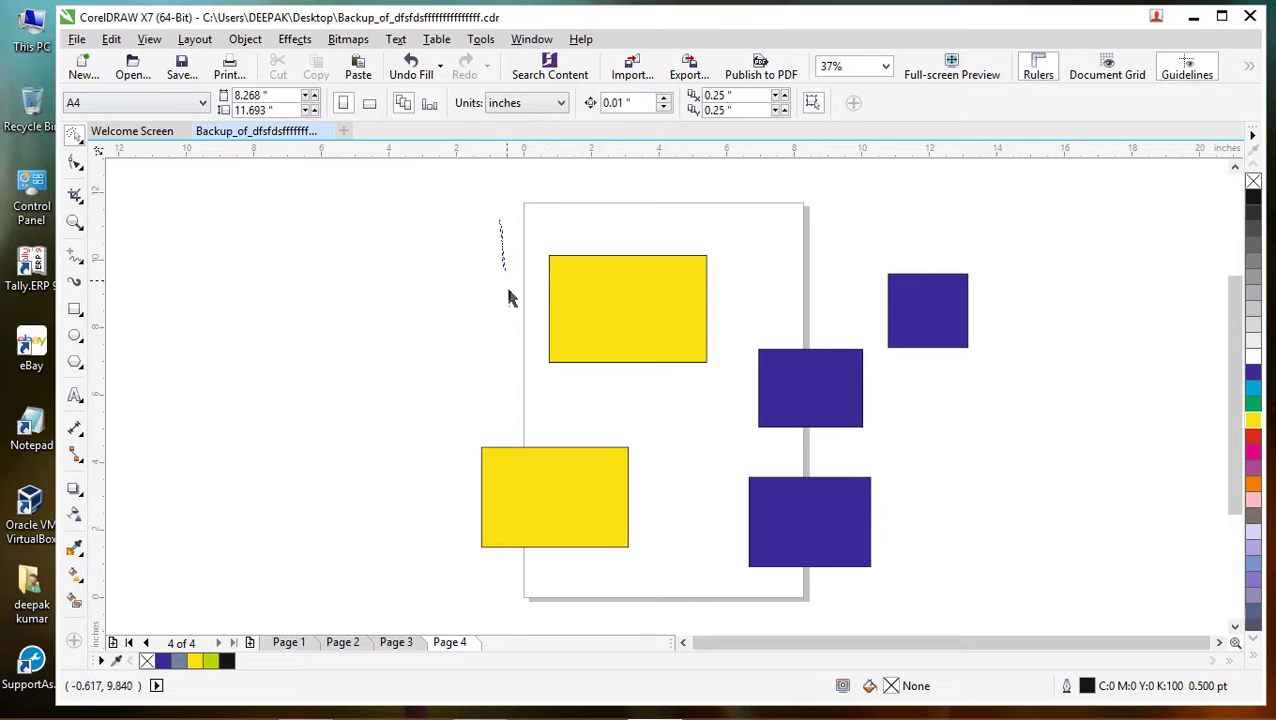
Step: Lasso the upper-left, middle and far-right rectangles, leaving out the two lower ones, fill them blue and then yellow, and deselect
mouse_move(508, 297)
left_mouse_down()
mouse_move(571, 393)
mouse_move(663, 429)
mouse_move(912, 426)
mouse_move(999, 319)
mouse_move(1006, 255)
mouse_move(747, 217)
mouse_move(530, 232)
left_mouse_up()
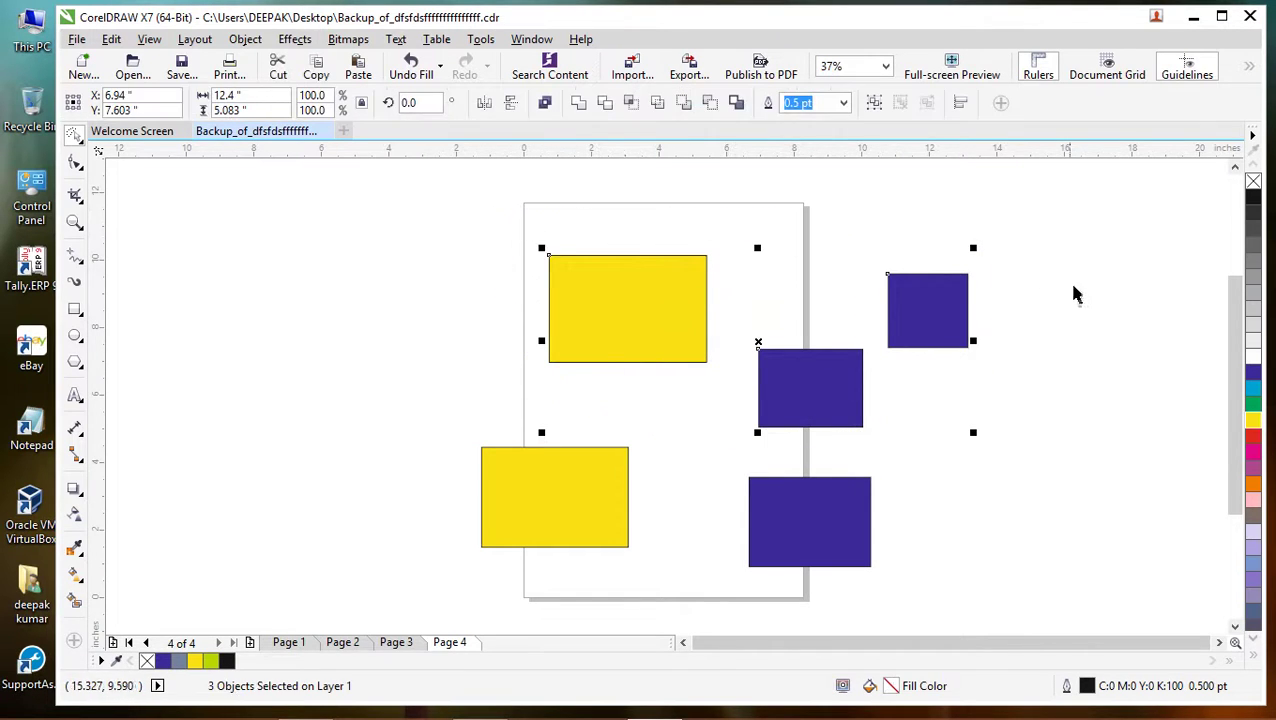
left_click(1253, 372)
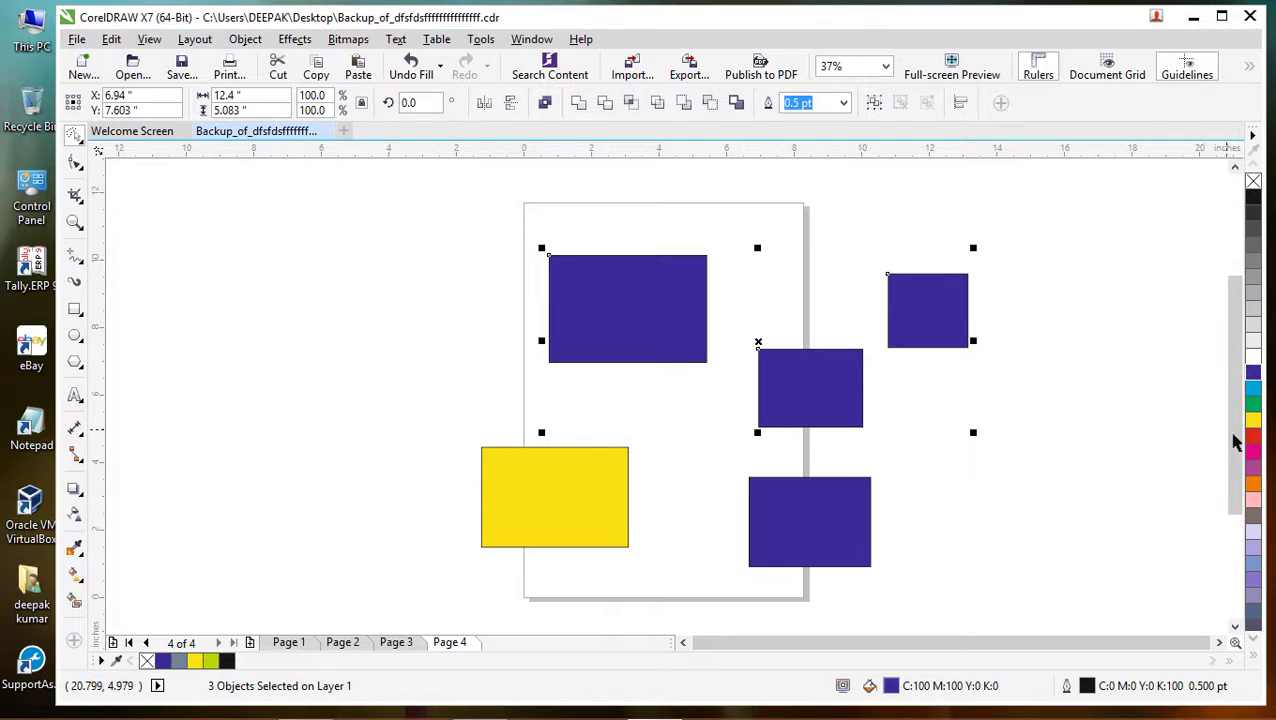
left_click(1253, 418)
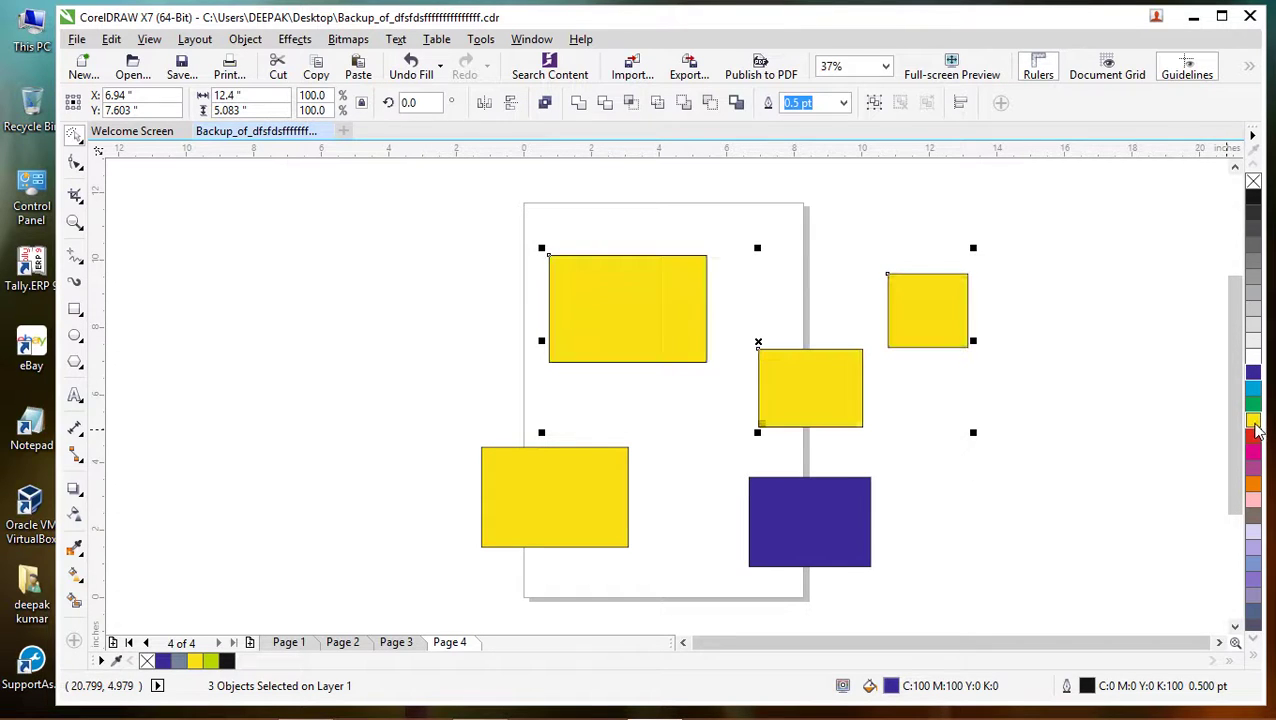
left_click(1035, 447)
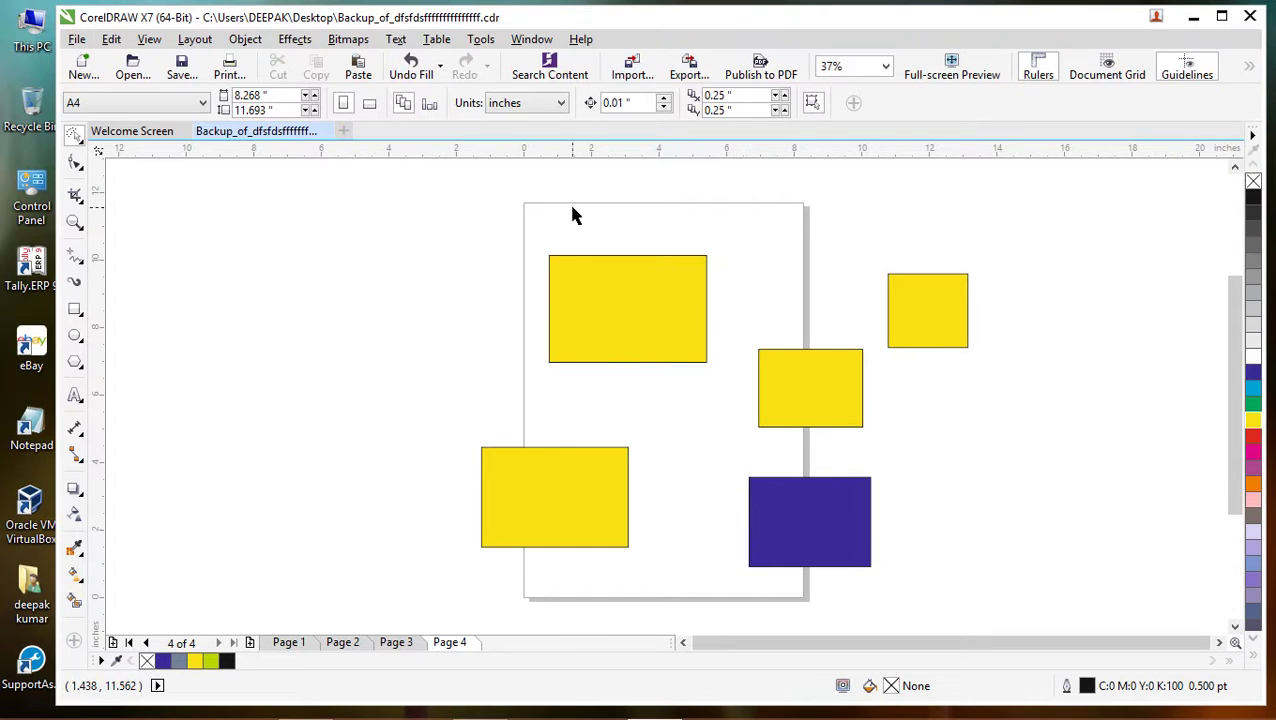
Step: Lasso only the upper-left and lower-right rectangles, fill them with magenta (M100), and deselect them
mouse_move(575, 212)
left_mouse_down()
mouse_move(495, 275)
mouse_move(532, 349)
mouse_move(593, 409)
mouse_move(674, 445)
mouse_move(788, 608)
left_mouse_up()
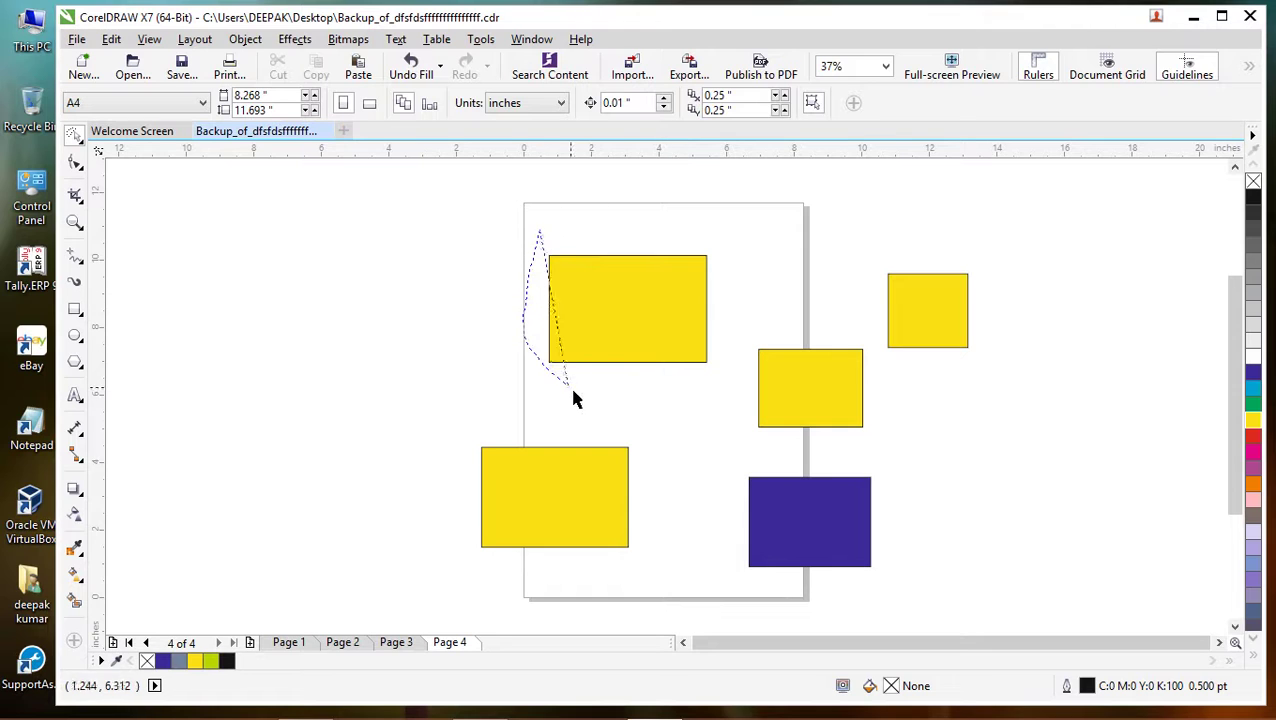
mouse_move(573, 398)
left_mouse_down()
mouse_move(796, 611)
mouse_move(859, 599)
mouse_move(921, 500)
mouse_move(907, 462)
mouse_move(728, 436)
mouse_move(709, 386)
mouse_move(755, 272)
mouse_move(730, 211)
mouse_move(618, 232)
left_mouse_up()
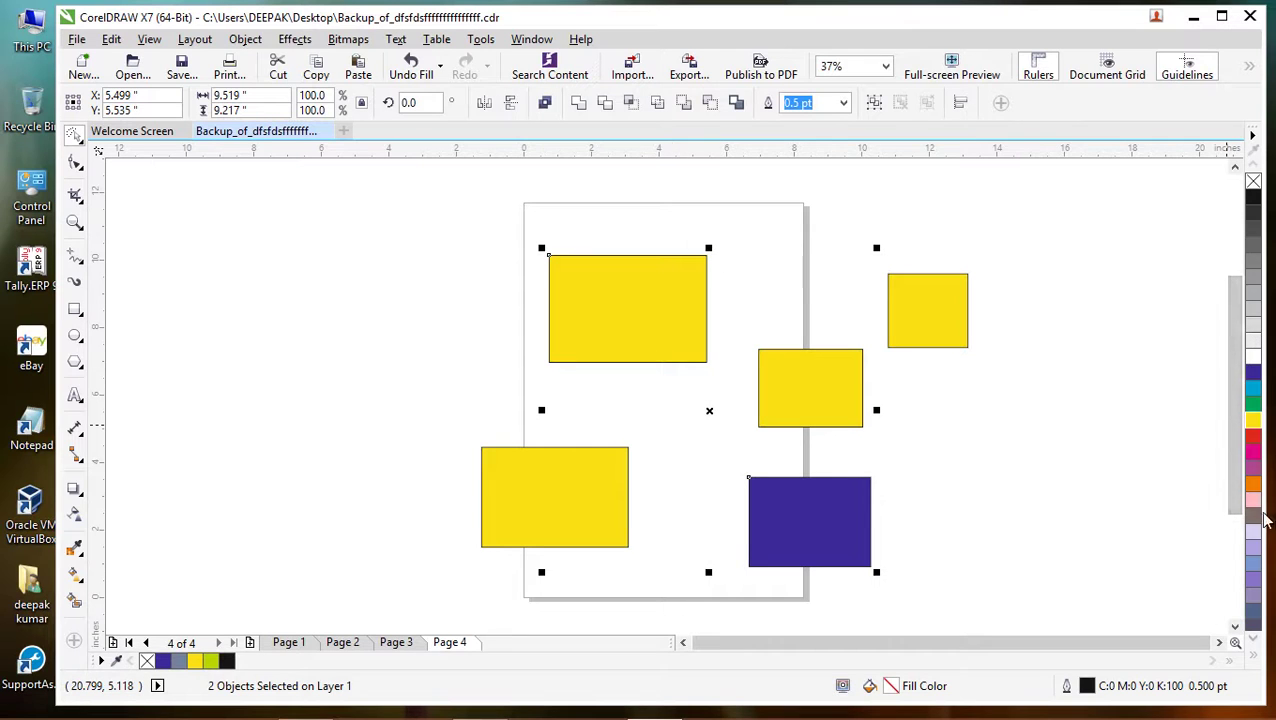
left_click(1253, 455)
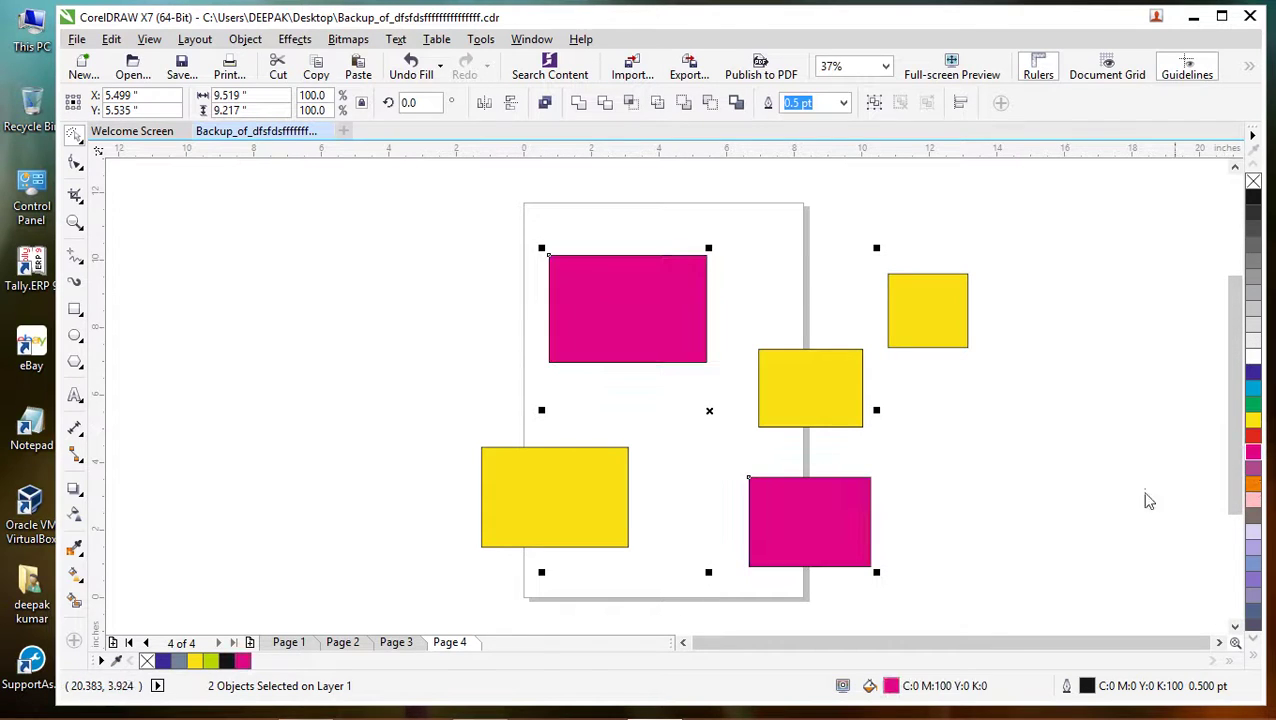
left_click(917, 437)
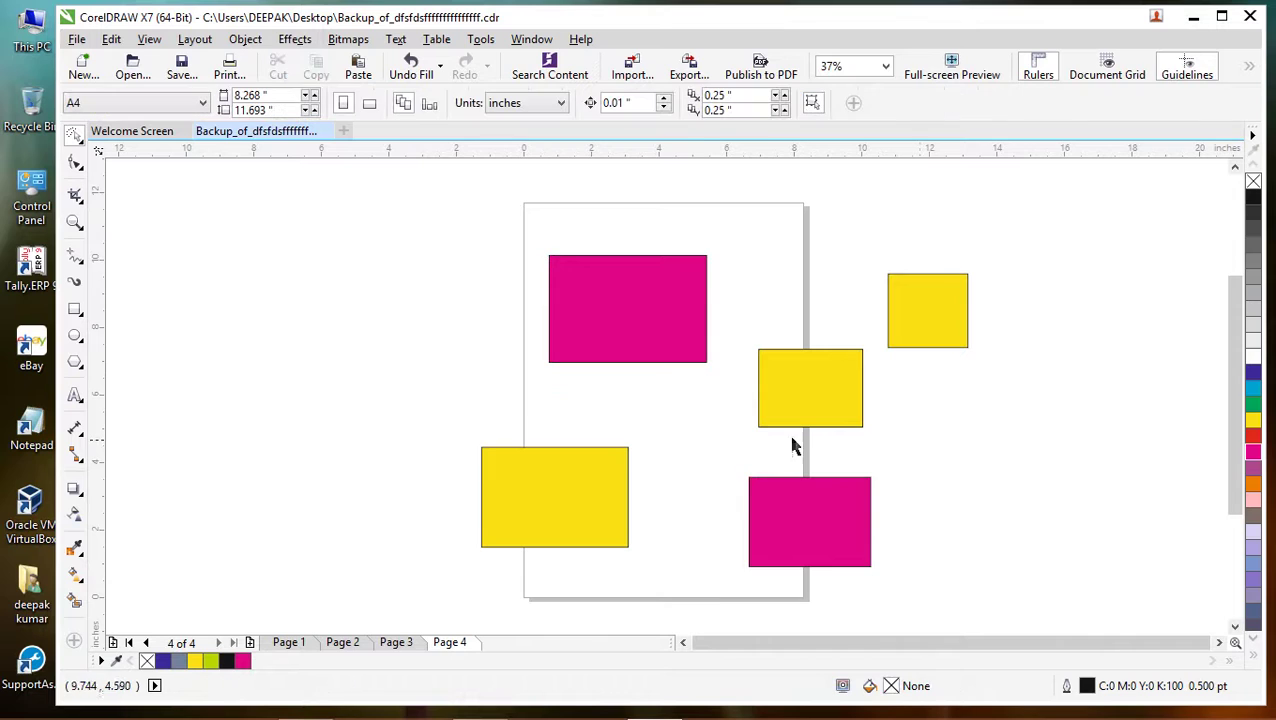
Step: Lasso the three yellow rectangles around the magenta ones and fill them with cyan (C100)
mouse_move(418, 462)
left_mouse_down()
mouse_move(484, 606)
mouse_move(619, 569)
mouse_move(622, 499)
mouse_move(662, 396)
mouse_move(493, 592)
mouse_move(693, 572)
mouse_move(688, 446)
mouse_move(662, 372)
mouse_move(679, 338)
mouse_move(709, 318)
left_mouse_up()
mouse_move(532, 378)
left_mouse_down()
mouse_move(501, 390)
mouse_move(535, 606)
mouse_move(690, 535)
mouse_move(722, 418)
mouse_move(799, 428)
mouse_move(968, 374)
mouse_move(1008, 248)
mouse_move(908, 216)
mouse_move(711, 325)
mouse_move(718, 227)
mouse_move(726, 335)
left_mouse_up()
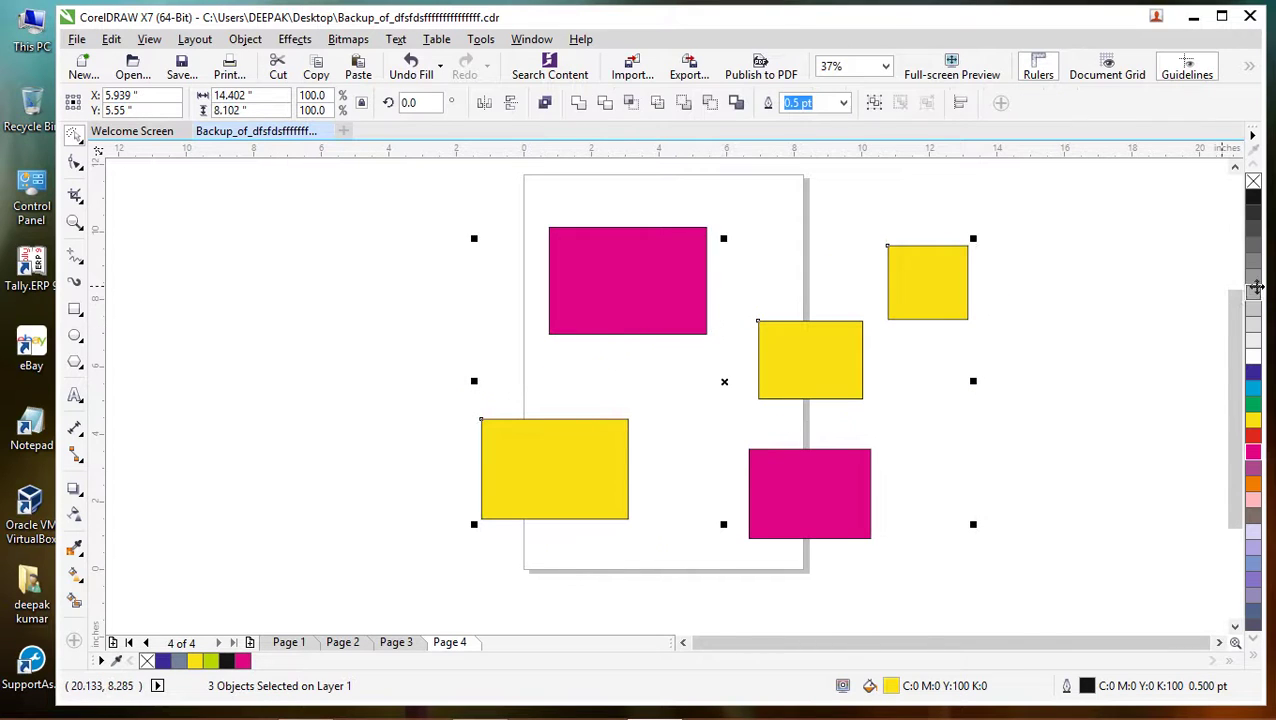
left_click(1252, 393)
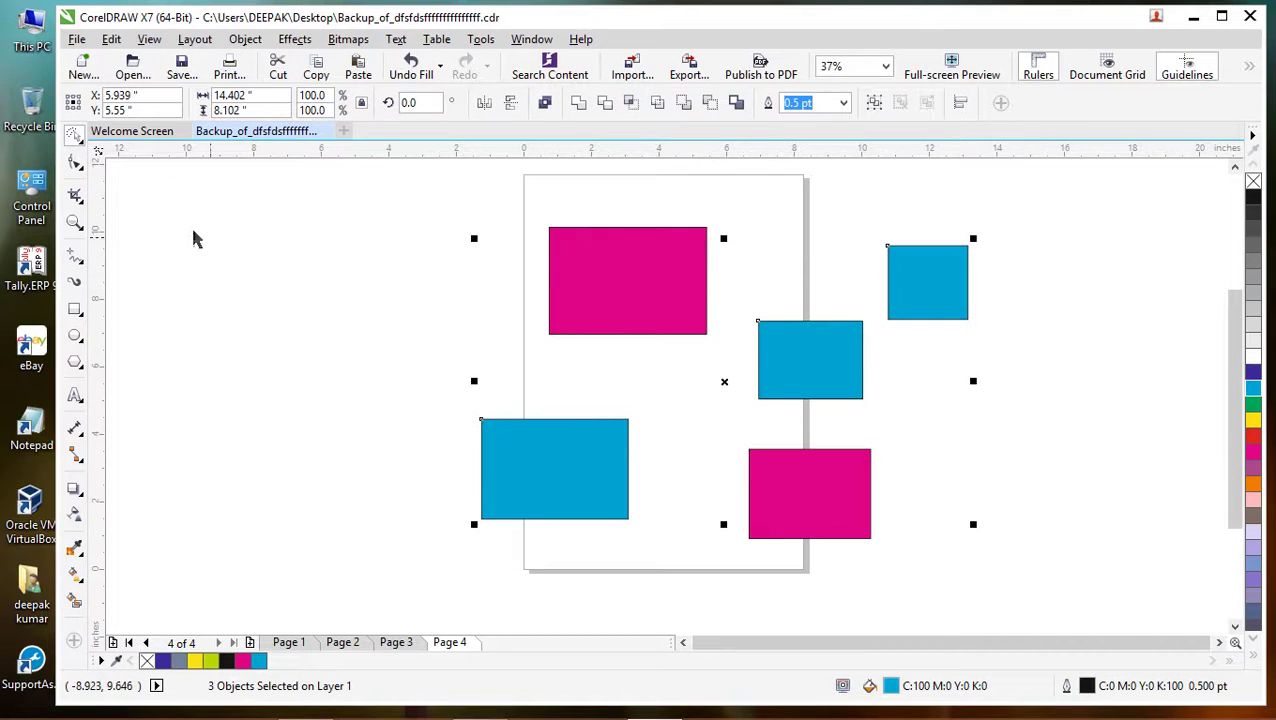
Step: Scale the cyan rectangle freely from its corner and edges with the Free Transform tool to about 12.24 by 1.86 inches
left_click(84, 145)
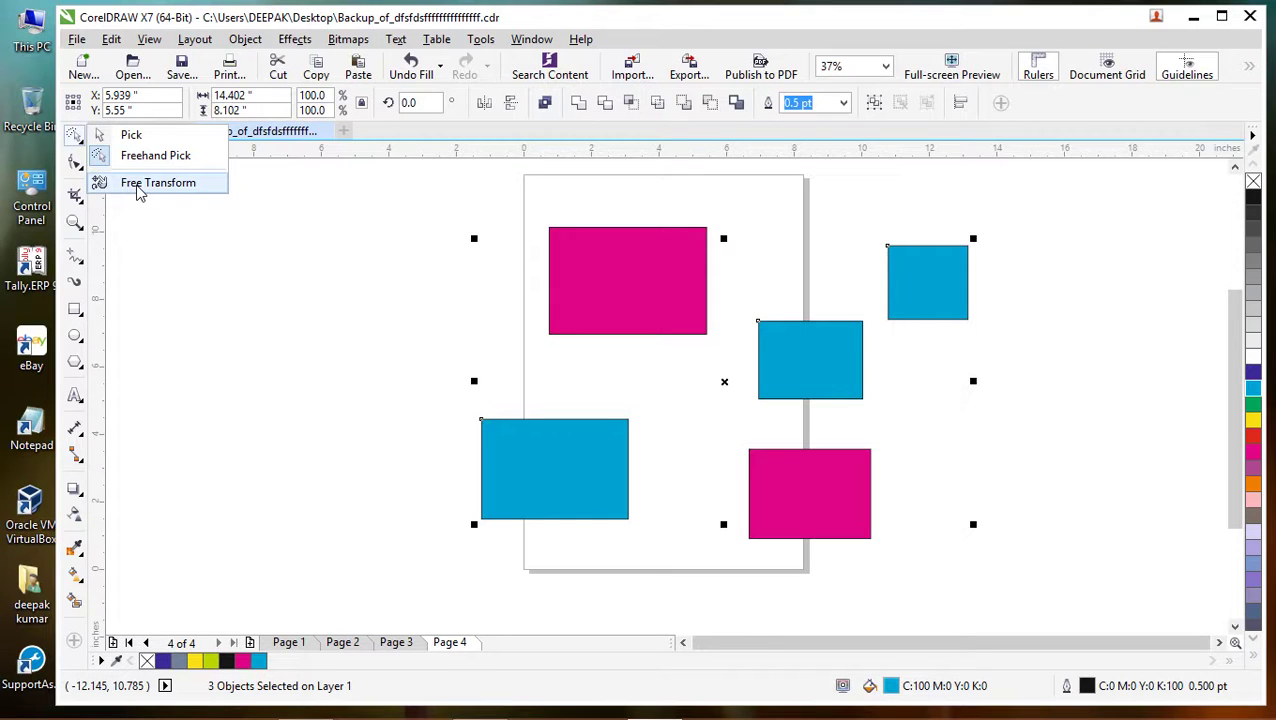
left_click(158, 183)
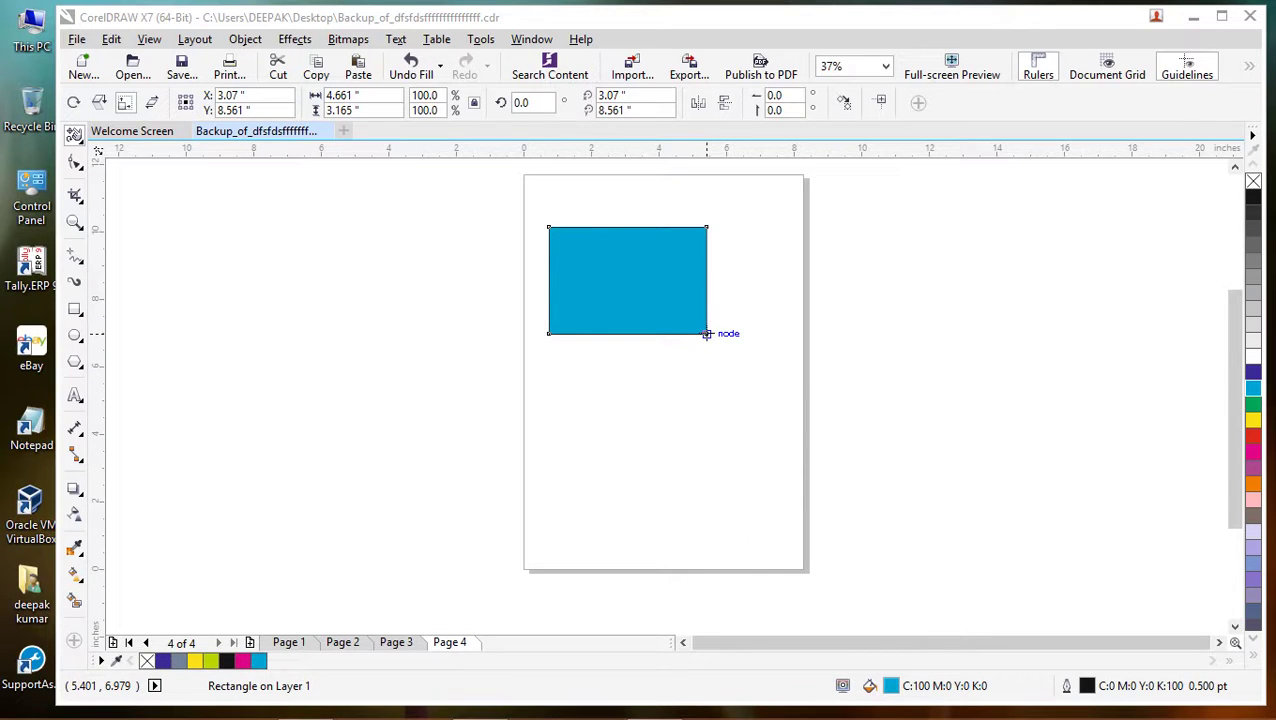
mouse_move(707, 334)
left_mouse_down()
mouse_move(706, 366)
mouse_move(711, 350)
left_mouse_up()
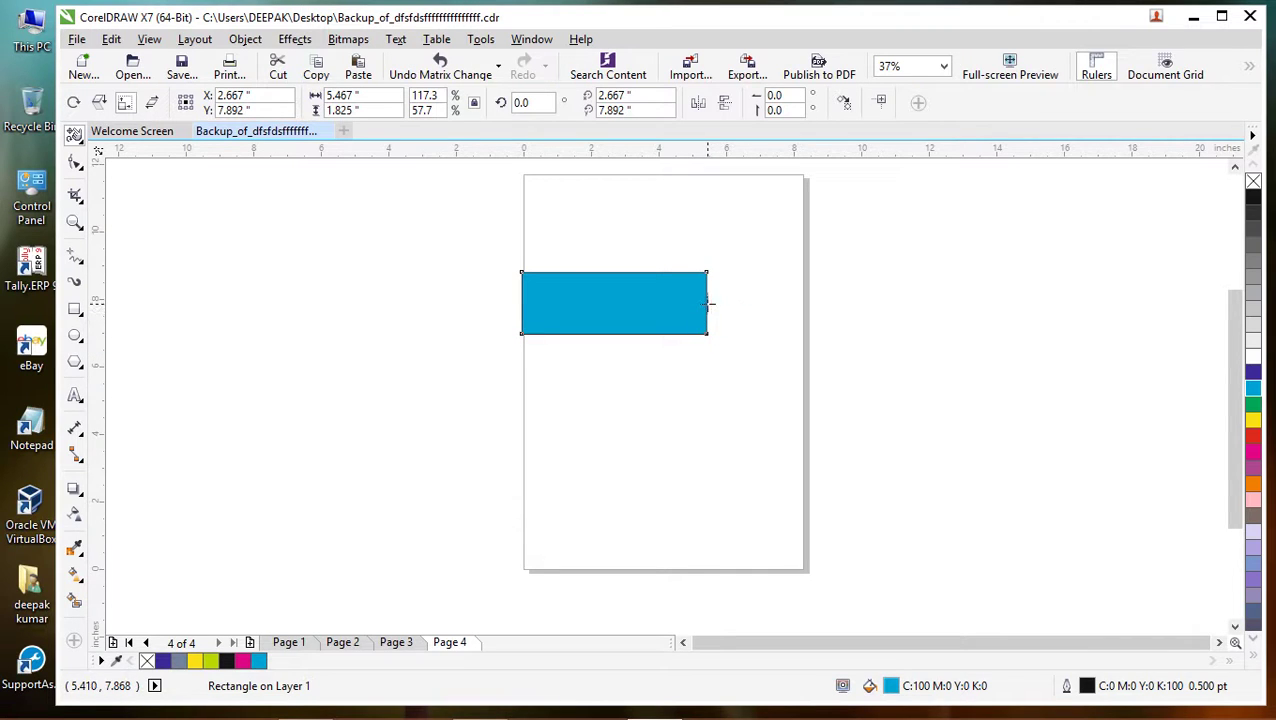
left_click_drag(710, 303, 770, 312)
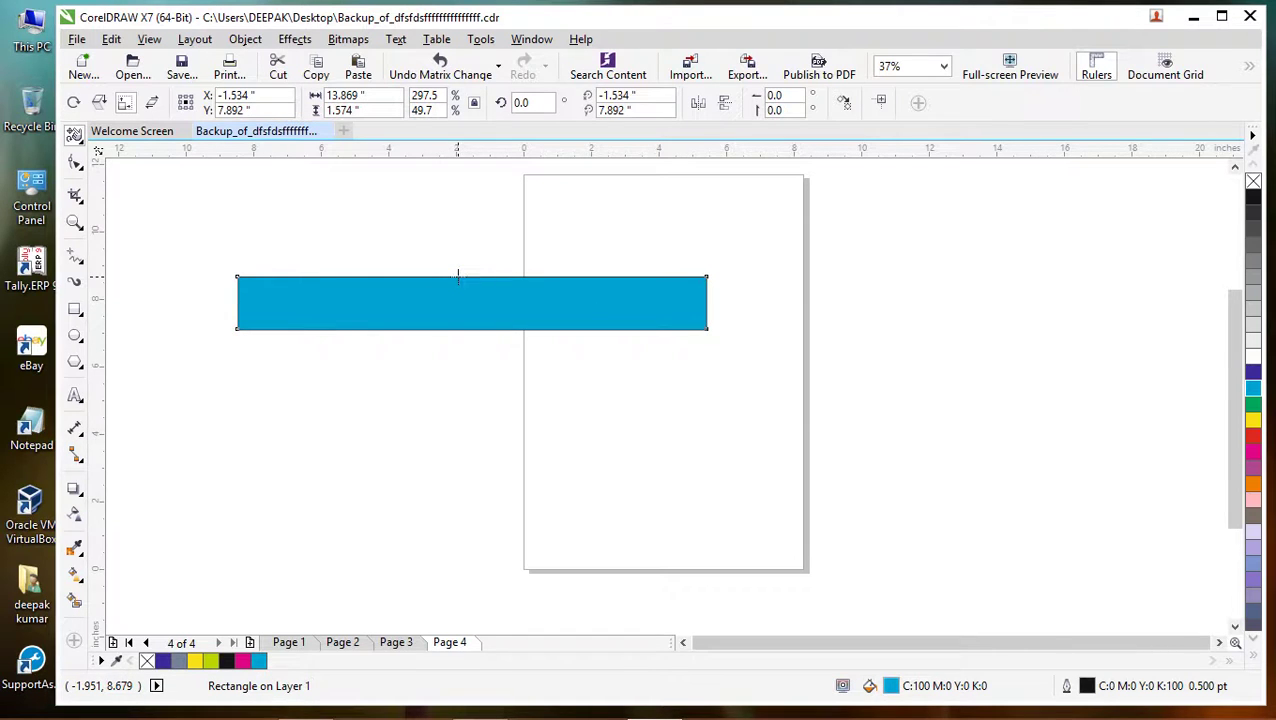
left_click_drag(458, 276, 457, 186)
left_click_drag(456, 188, 453, 376)
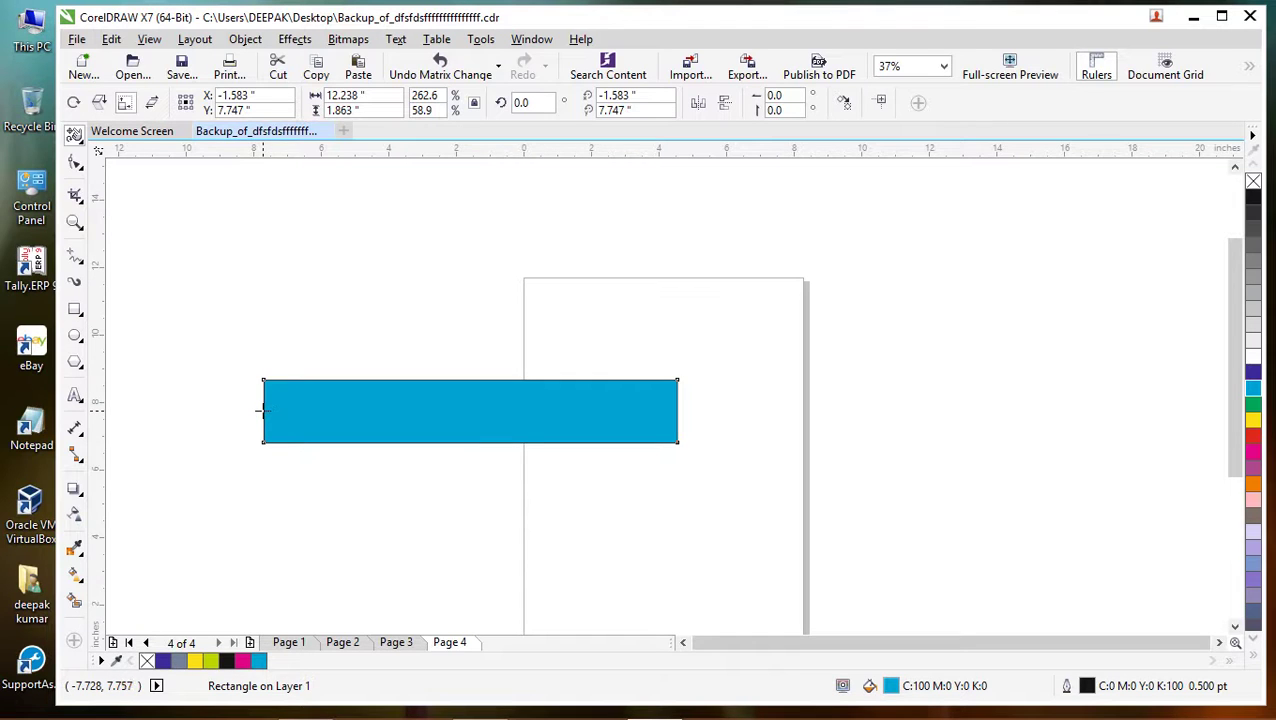
Step: Stretch the cyan rectangle from its left edge midpoint to about 22.9 by 2.14 inches, and show the Pick tool variants
left_click_drag(263, 410, 378, 413)
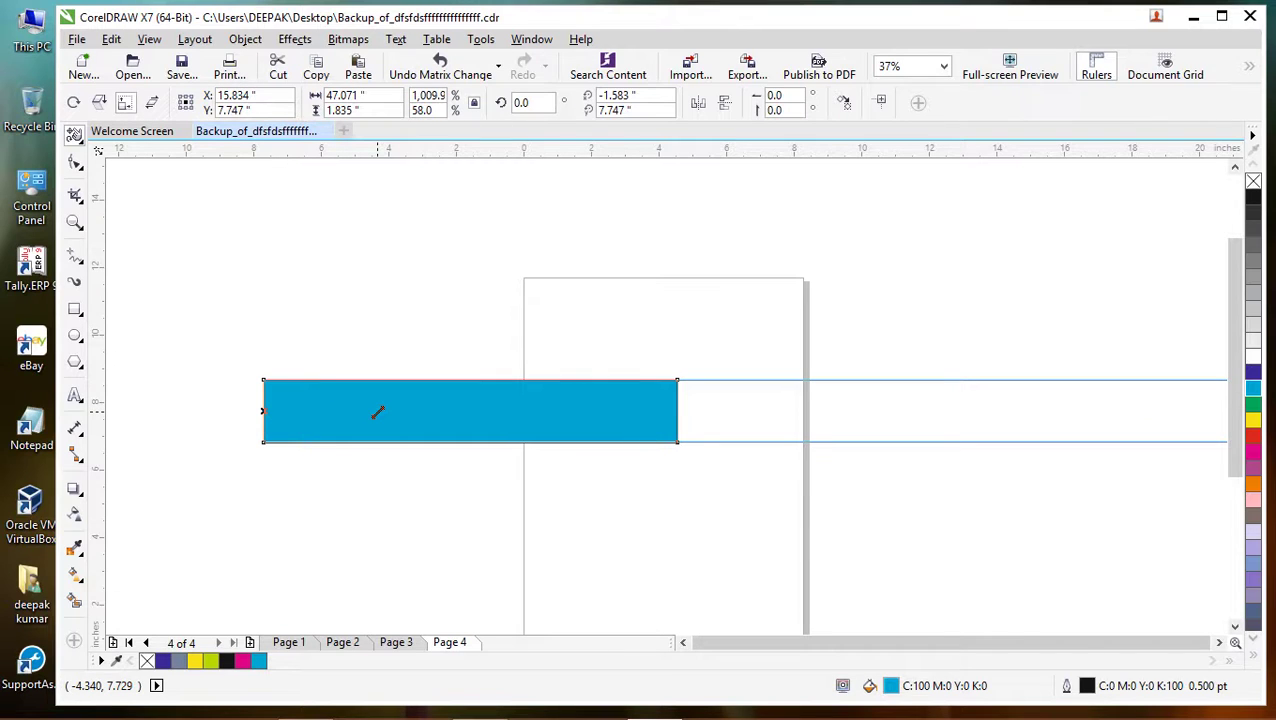
left_click_drag(378, 413, 383, 412)
left_click_drag(383, 412, 414, 409)
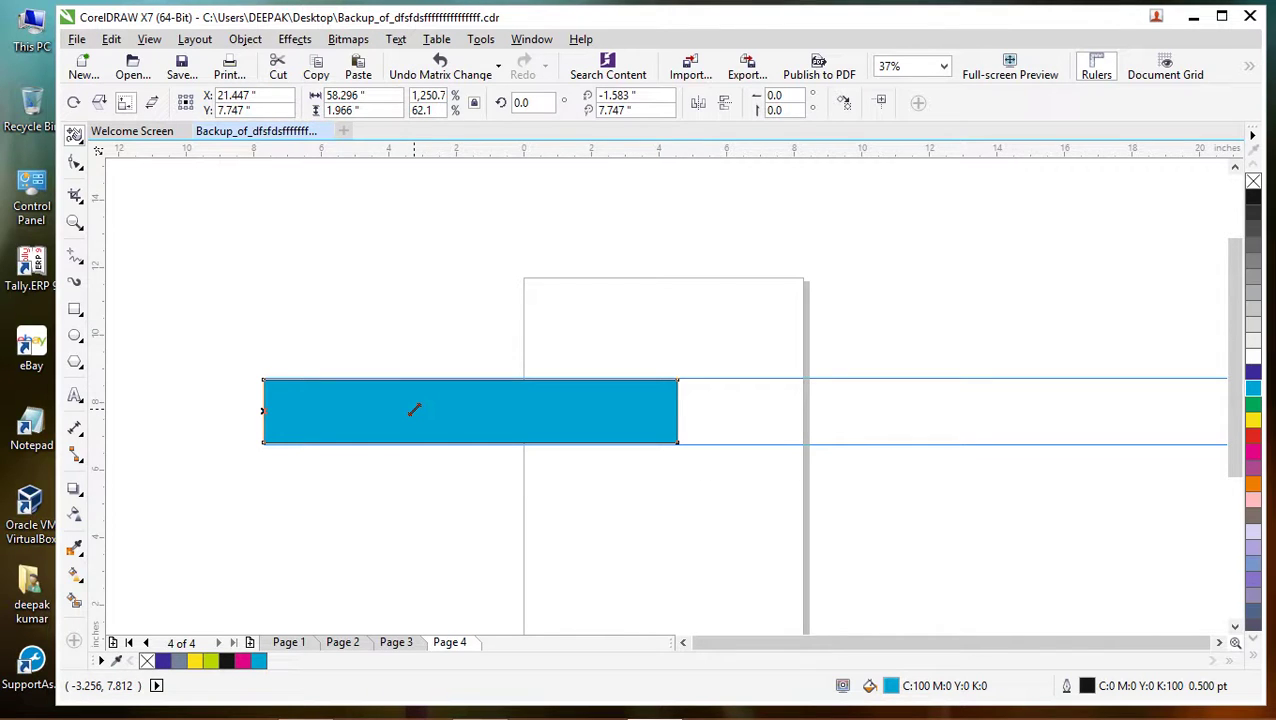
left_click_drag(414, 409, 310, 405)
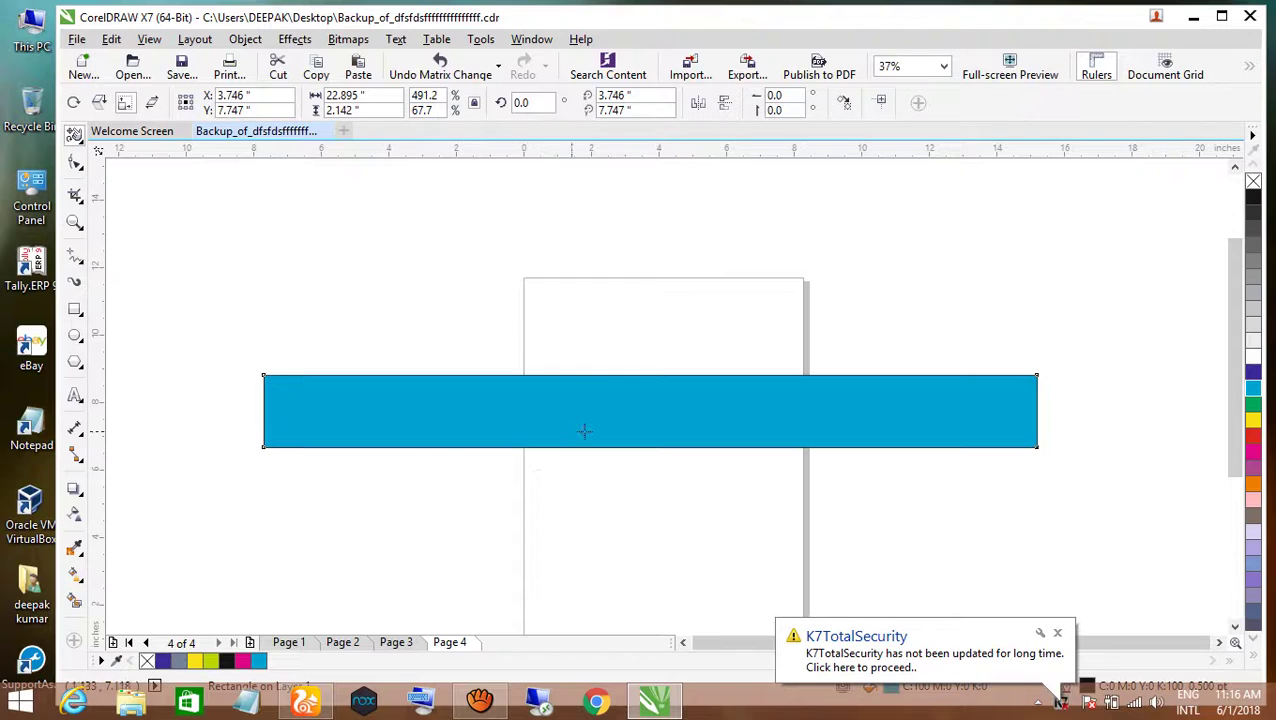
left_click(82, 146)
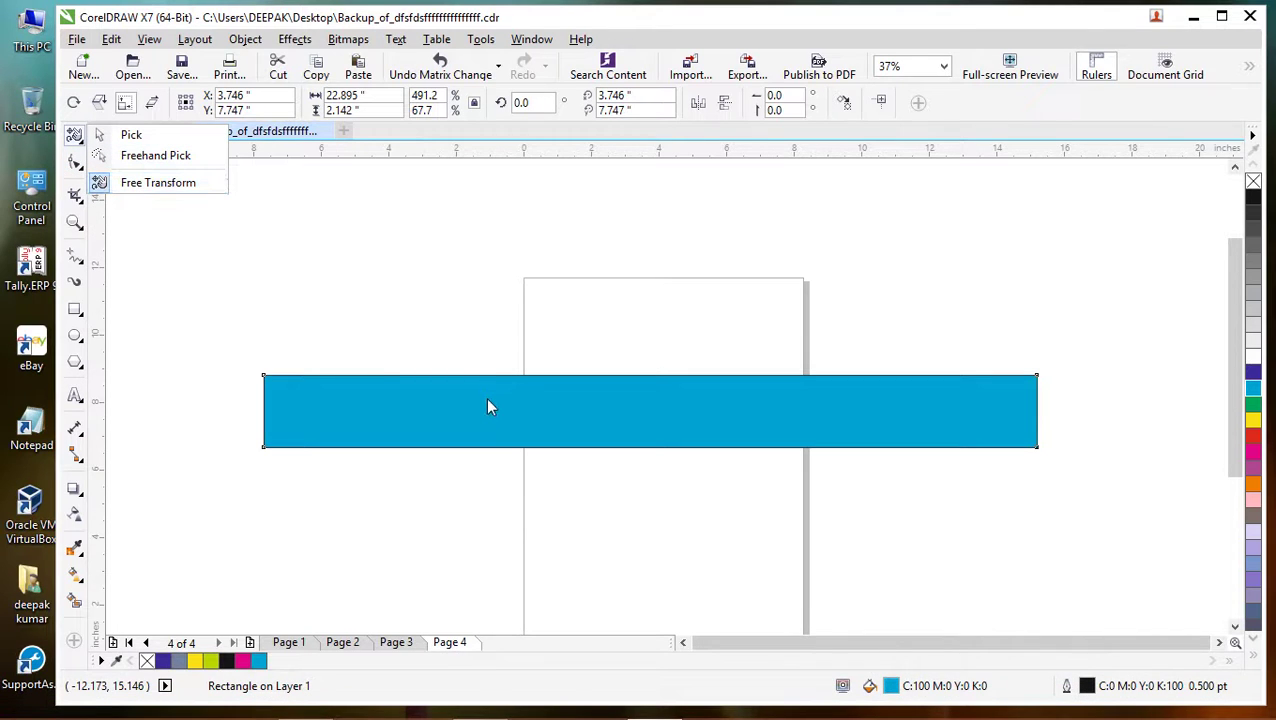
Step: Reactivate the Pick tool and remove the long cyan rectangle from the page
left_click_drag(56, 162, 19, 158)
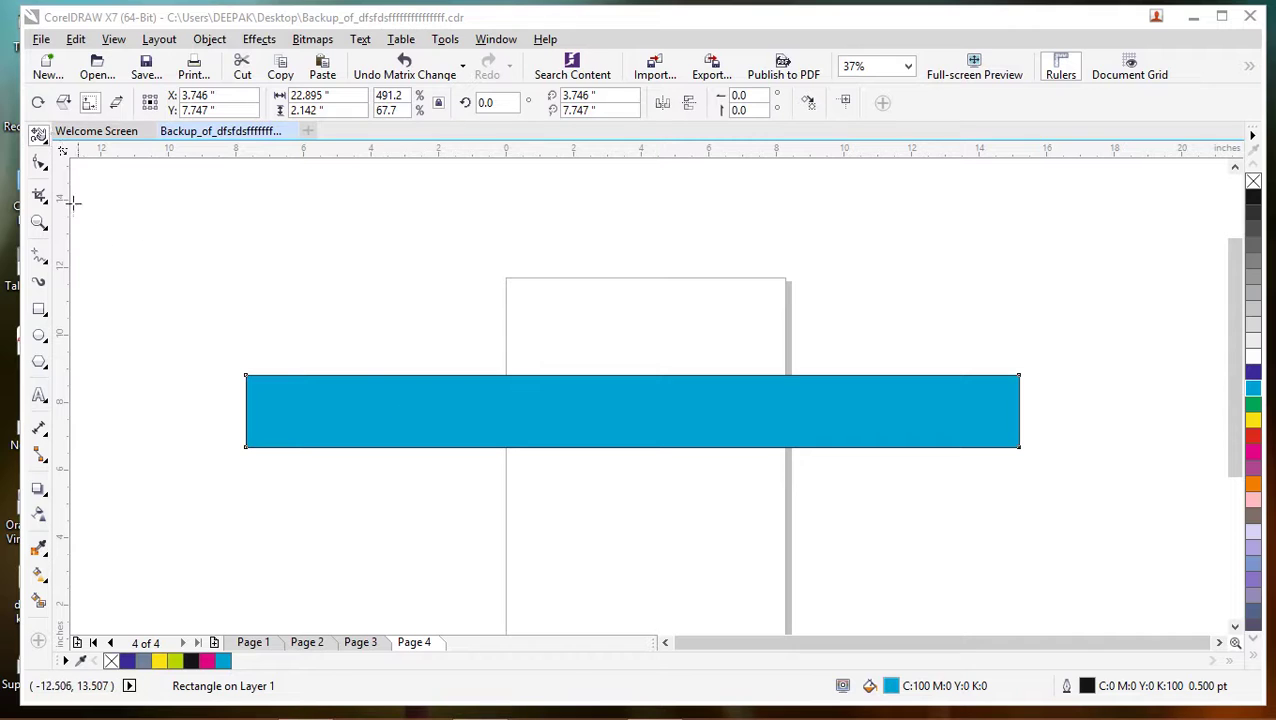
left_click(42, 140)
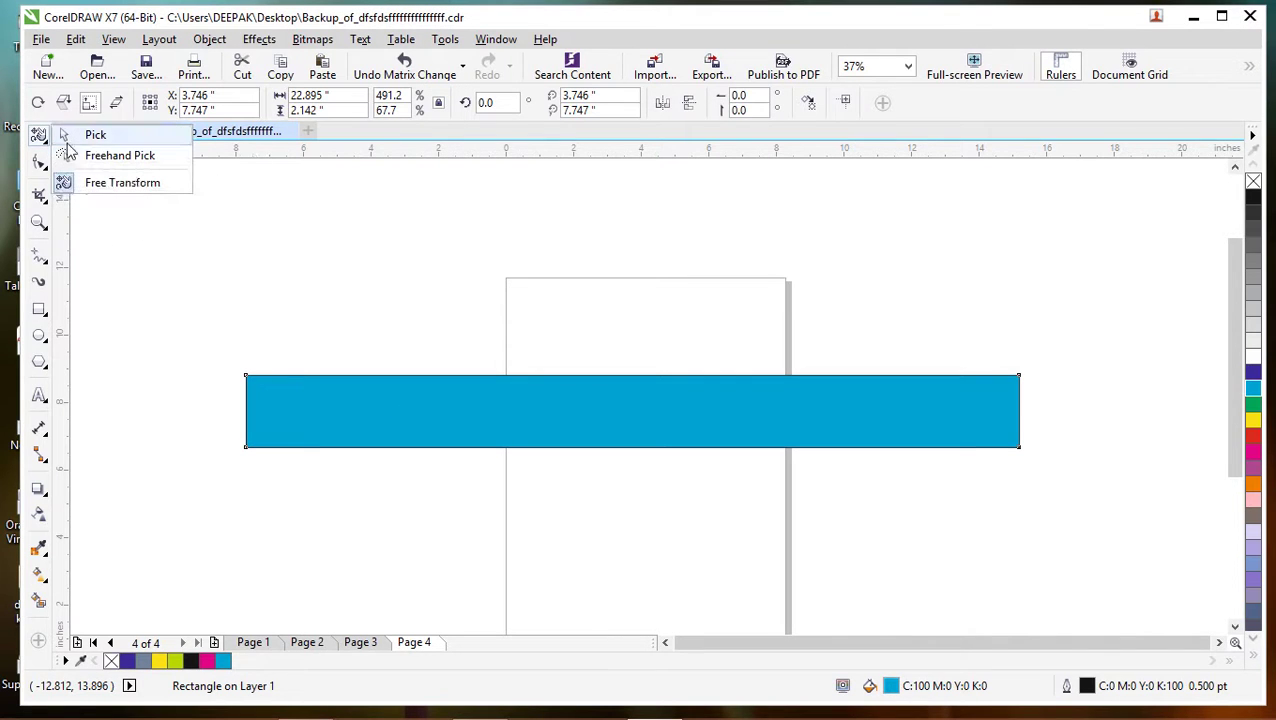
left_click(100, 137)
right_click(603, 403)
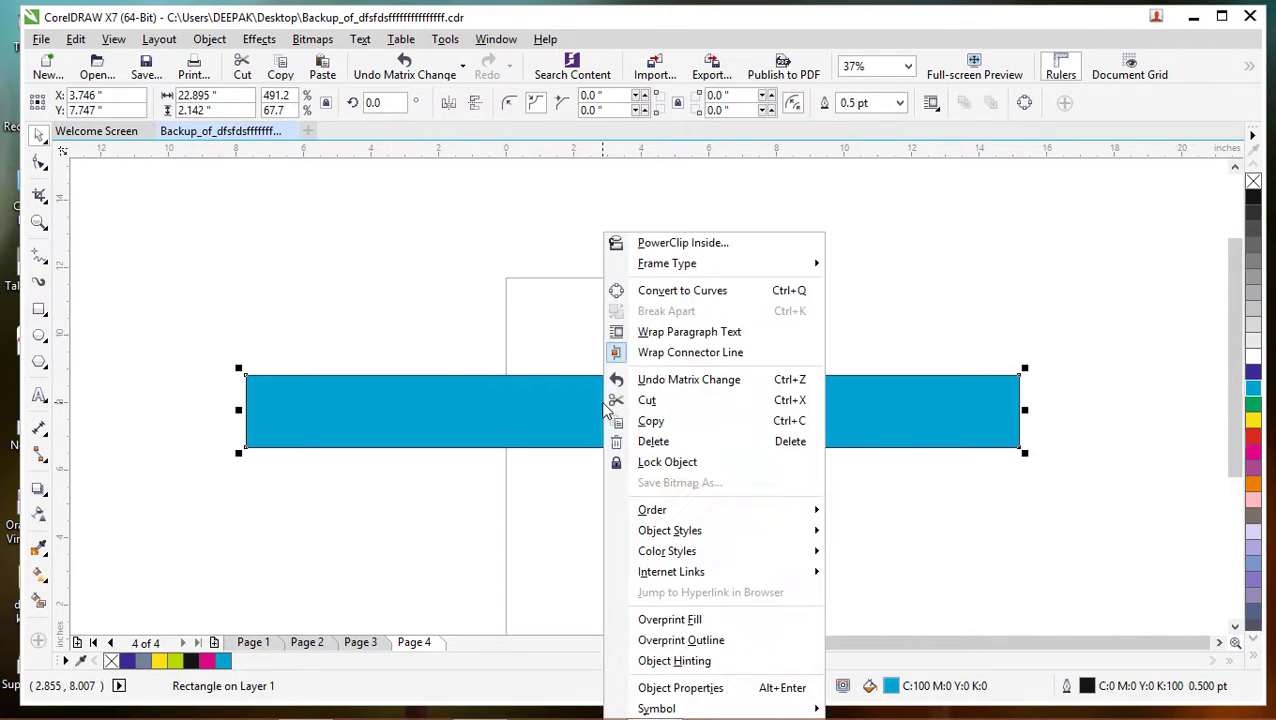
left_click(665, 402)
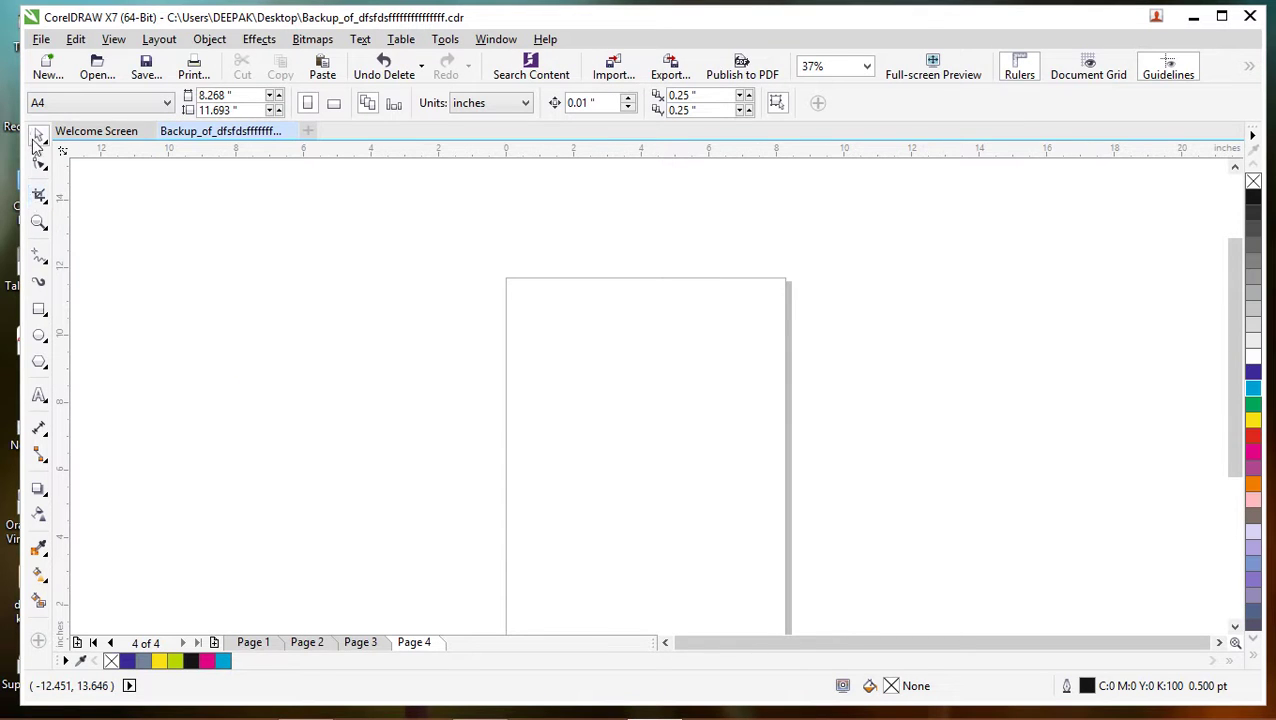
Step: Draw a rectangle about 4 by 2.56 inches and stretch it on all four sides to about 11.83 by 5.64 inches
left_click(39, 309)
mouse_move(533, 362)
left_mouse_down()
mouse_move(581, 458)
mouse_move(683, 450)
mouse_move(670, 451)
left_mouse_up()
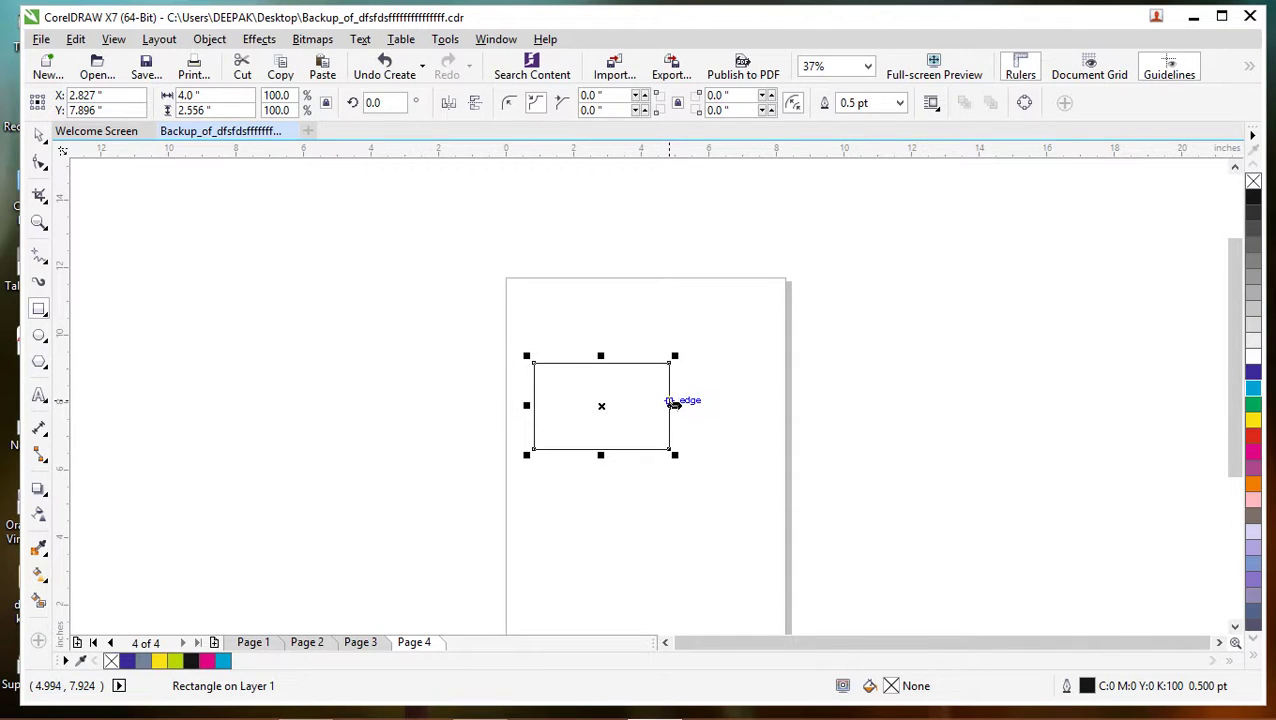
left_click_drag(675, 405, 866, 401)
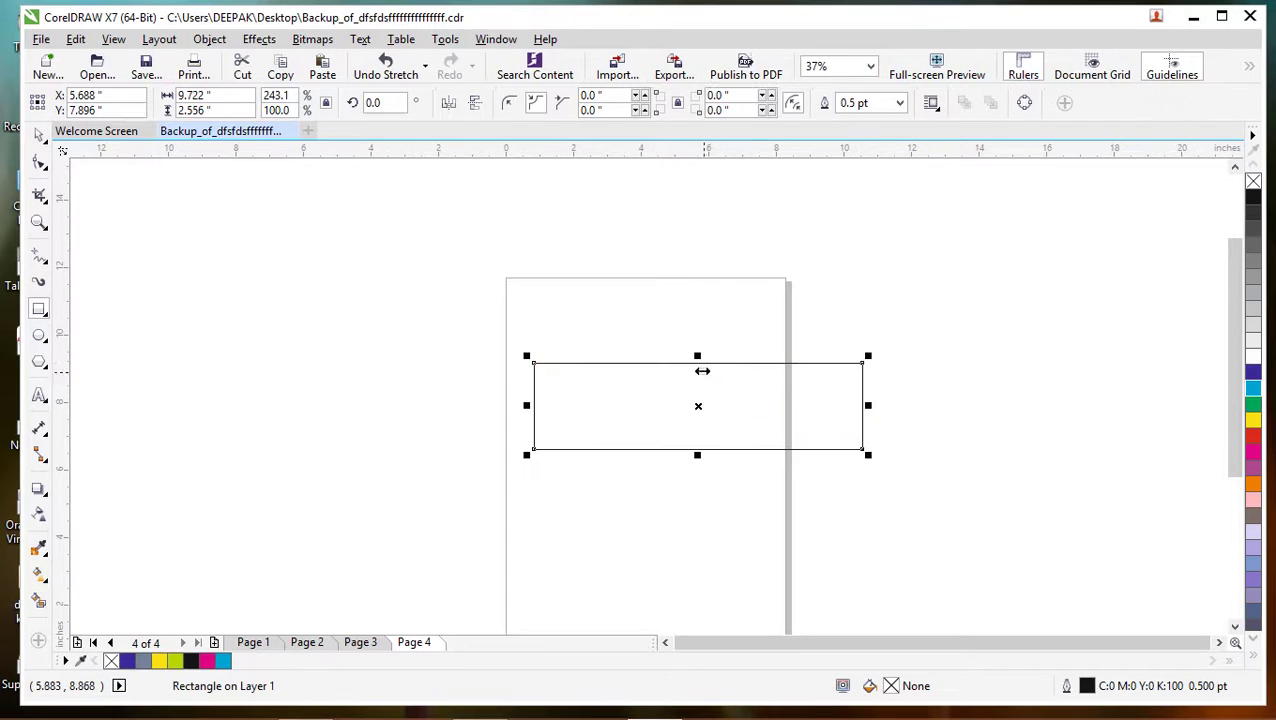
left_click_drag(698, 357, 700, 293)
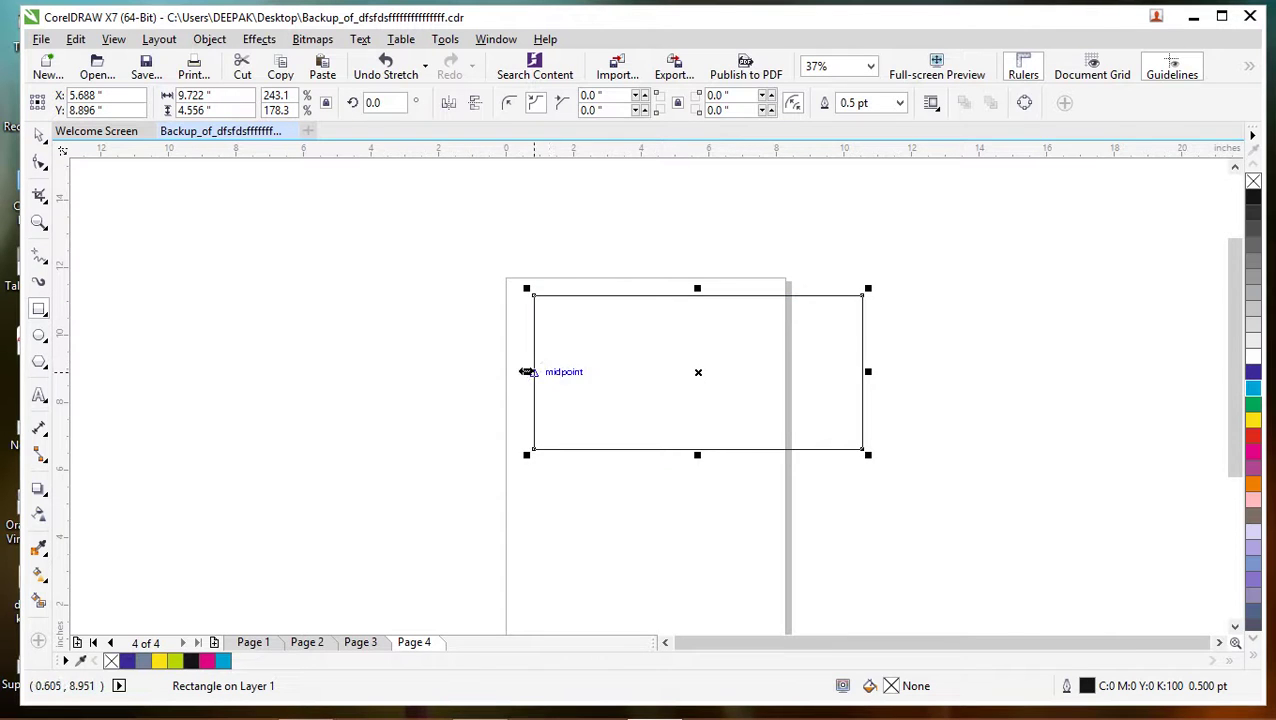
left_click_drag(526, 372, 456, 372)
left_click_drag(661, 456, 661, 491)
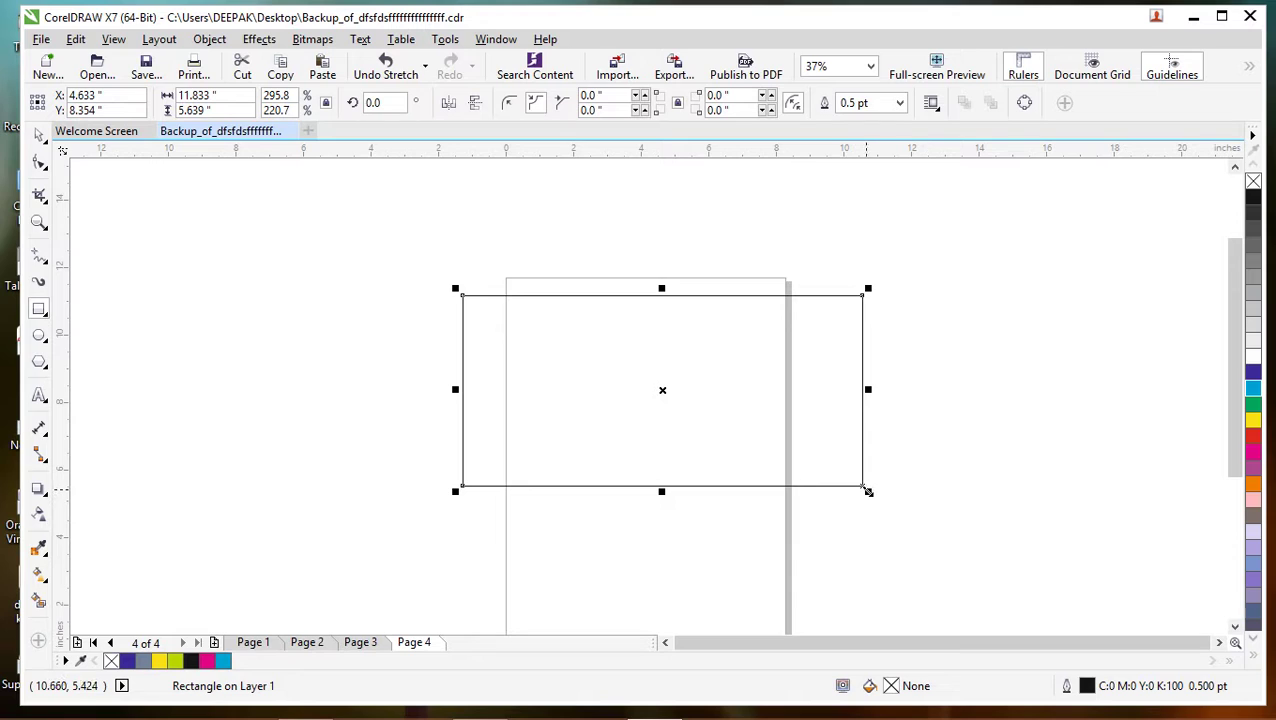
Step: Resize the rectangle from its lower-right corner, right edge and top edge to about 15.78 by 6.96 inches
left_click_drag(868, 491, 856, 518)
left_click_drag(863, 390, 876, 390)
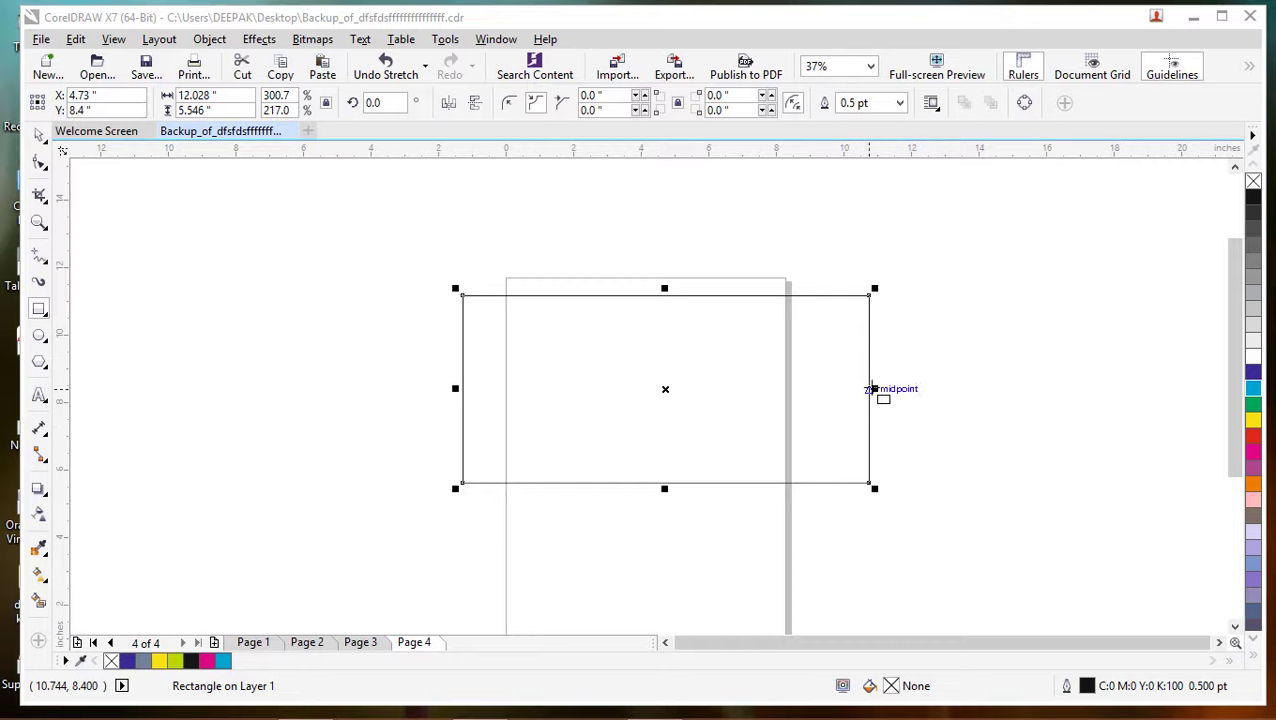
left_click_drag(870, 389, 996, 488)
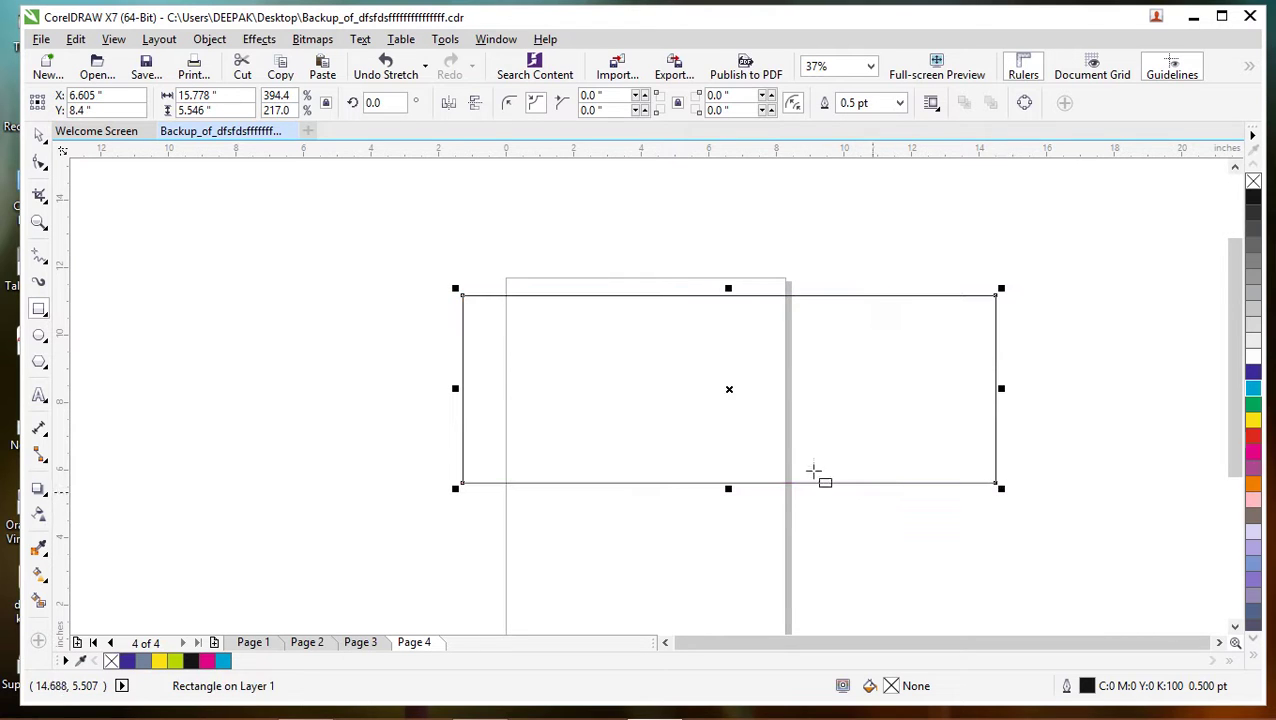
left_click_drag(728, 294, 722, 242)
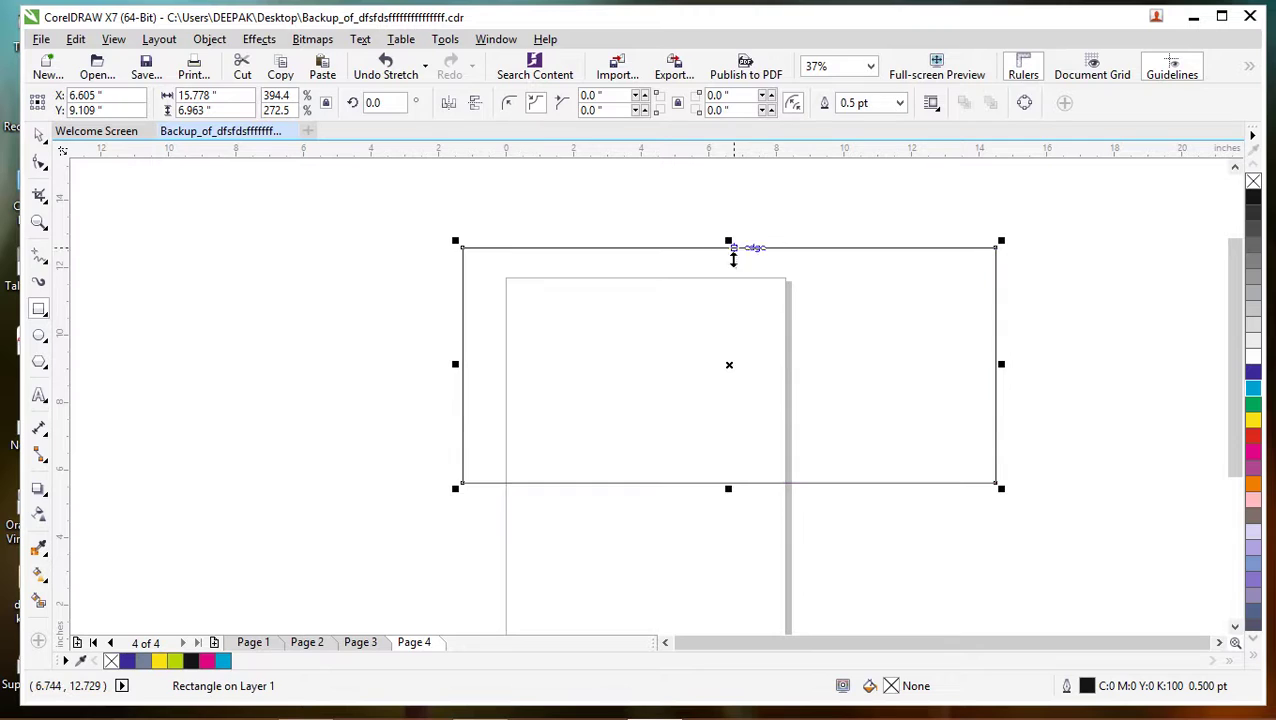
Step: Draw a small rectangle about 1.36 by 1.31 inches inside the large one, and delete both rectangles together
left_click_drag(746, 355, 690, 408)
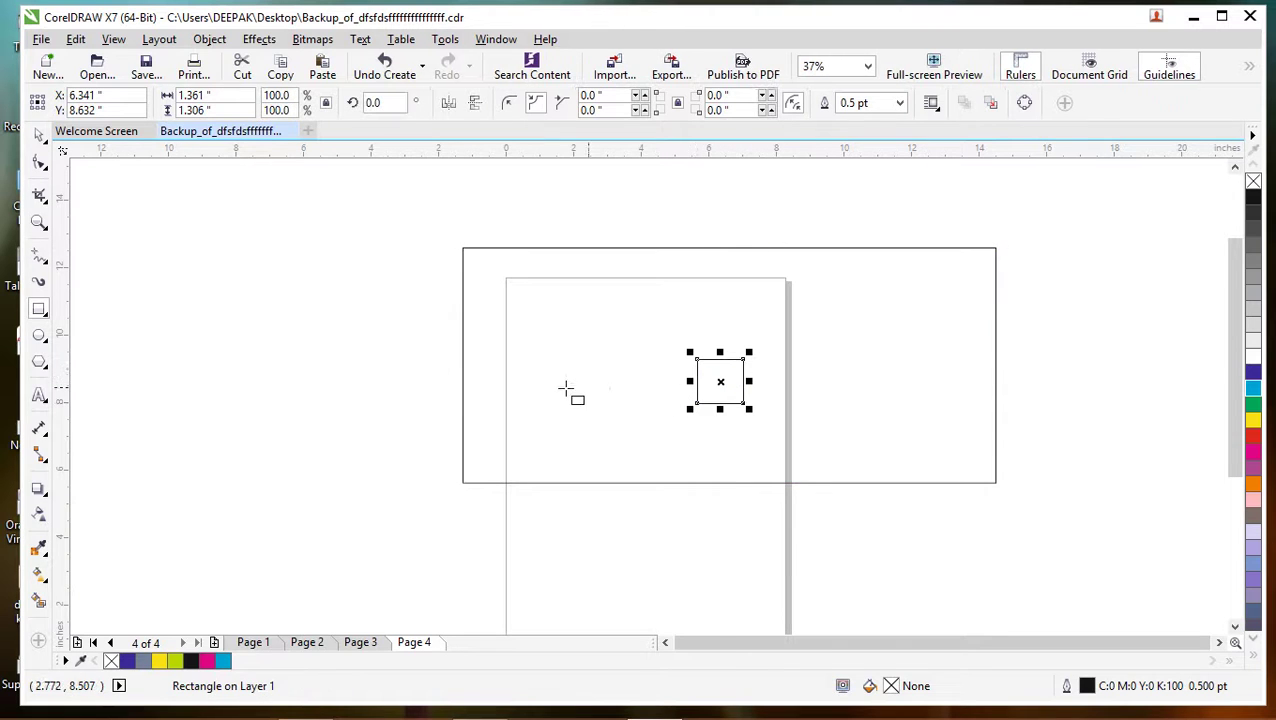
left_click(38, 136)
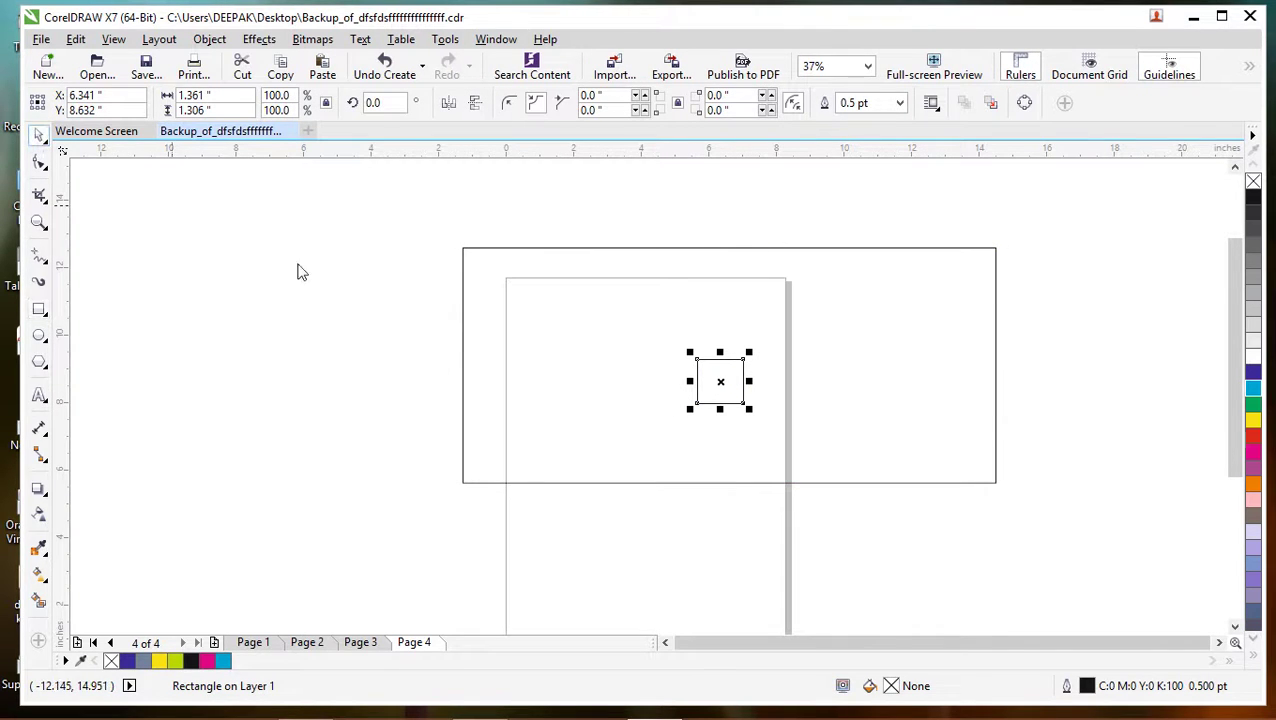
left_click_drag(408, 233, 1040, 525)
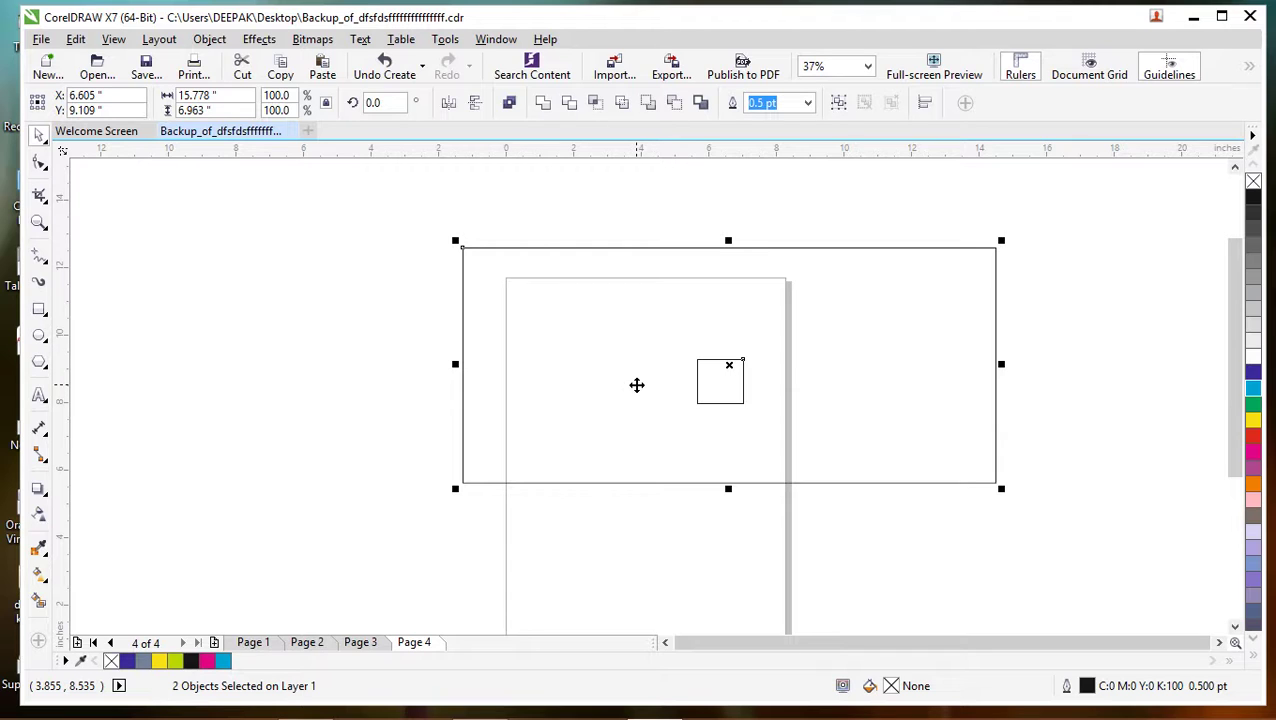
key("Delete")
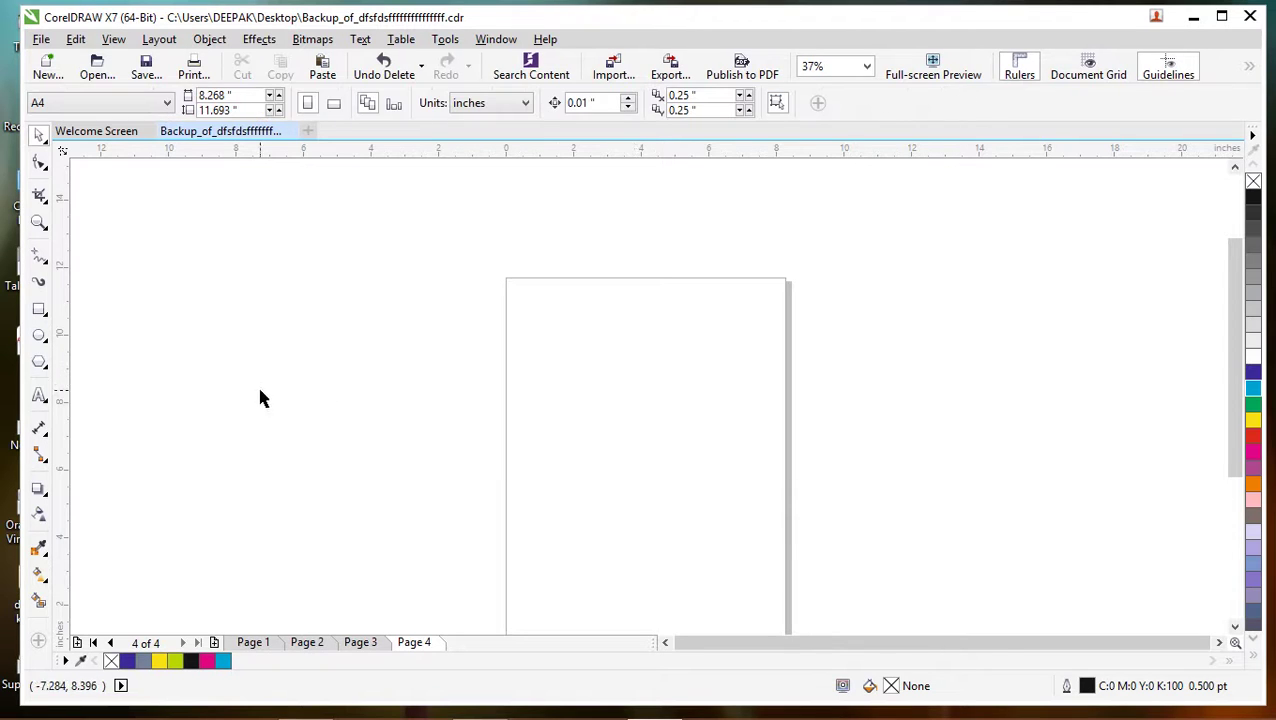
Step: Draw a rectangle about 3.69 by 2.11 inches on the page with the standard Rectangle tool
left_click(46, 317)
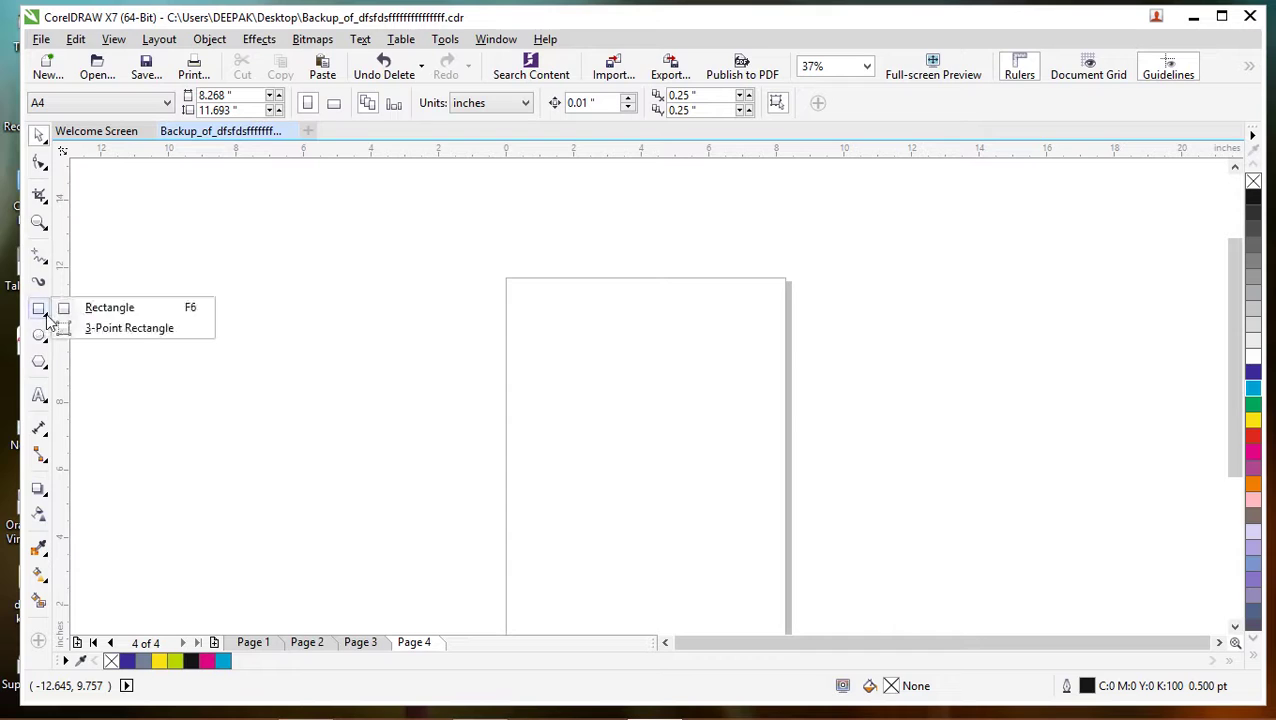
left_click(43, 317)
left_click_drag(533, 377, 658, 449)
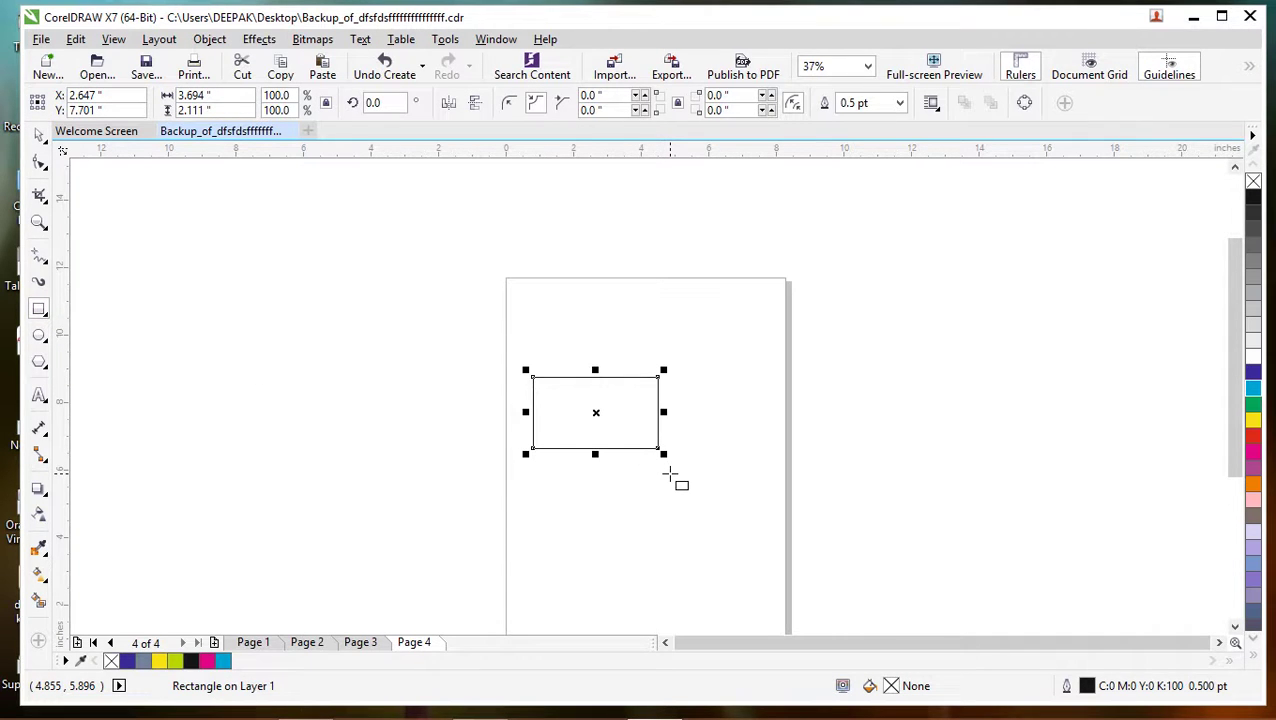
Step: Draw a tilted 3-Point Rectangle spanning about 6.19 by 5.93 inches to the left of the page
left_click(47, 318)
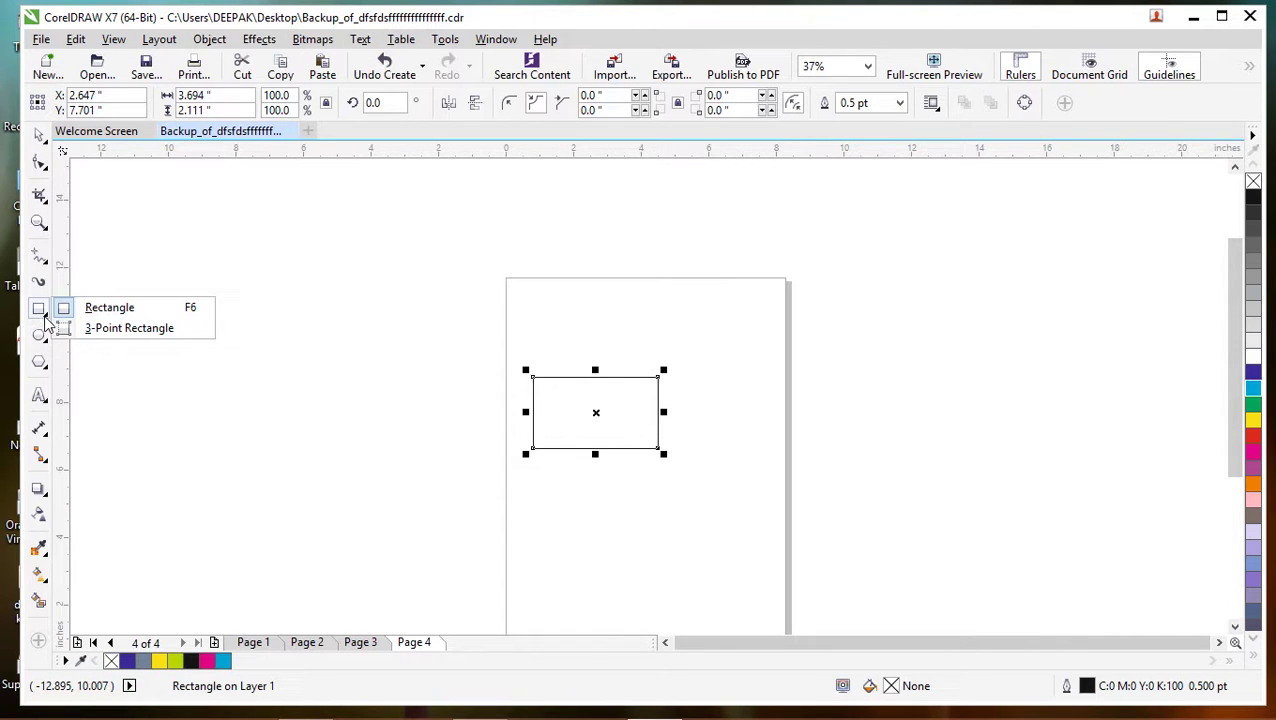
left_click(4, 323)
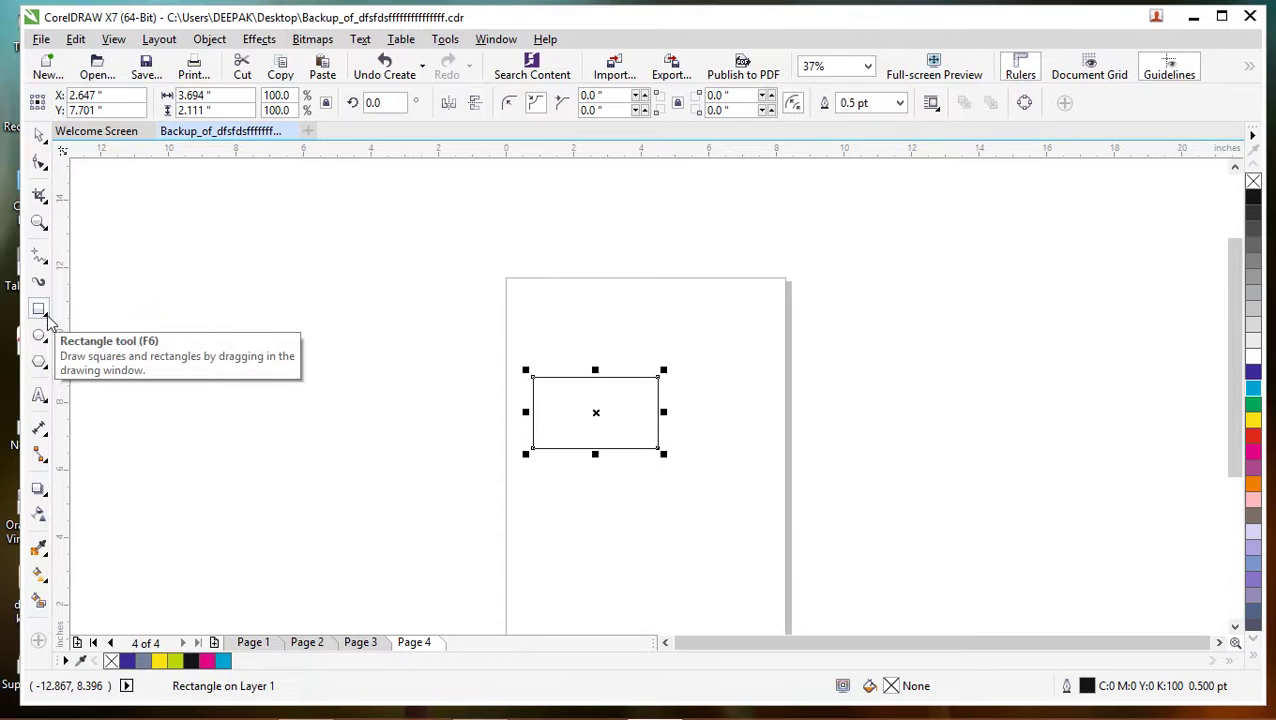
left_click(47, 320)
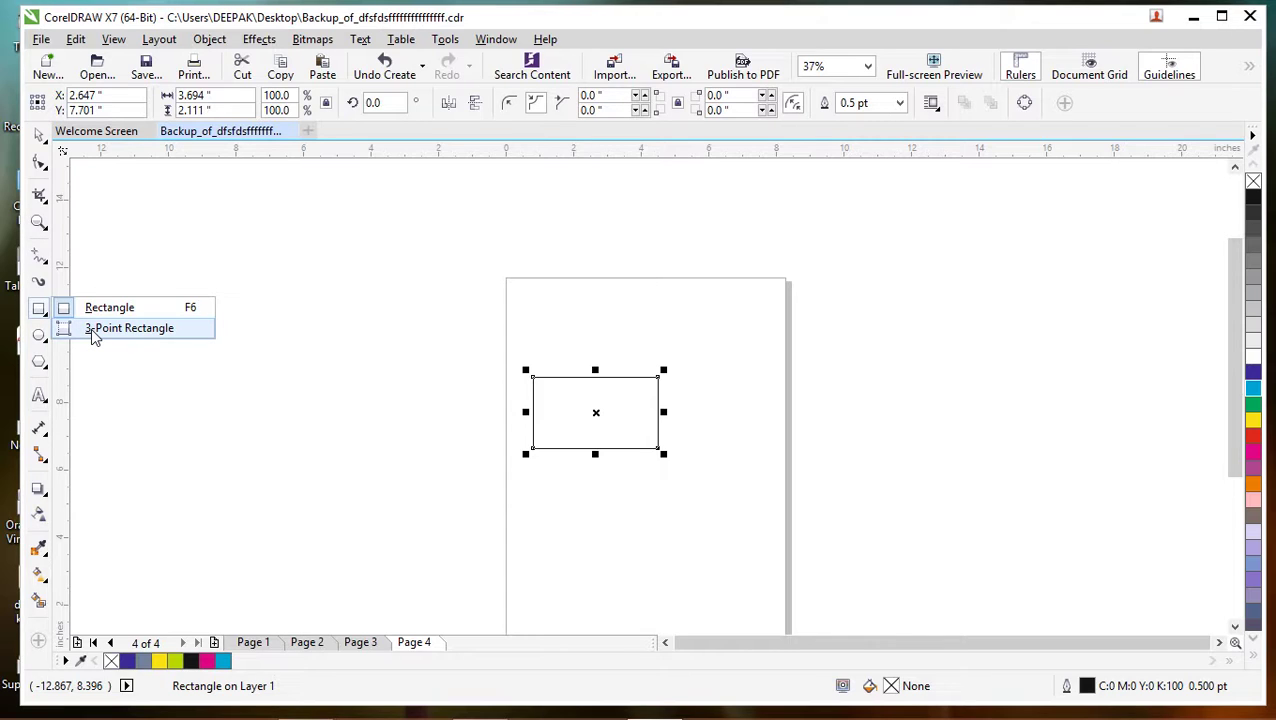
left_click(111, 330)
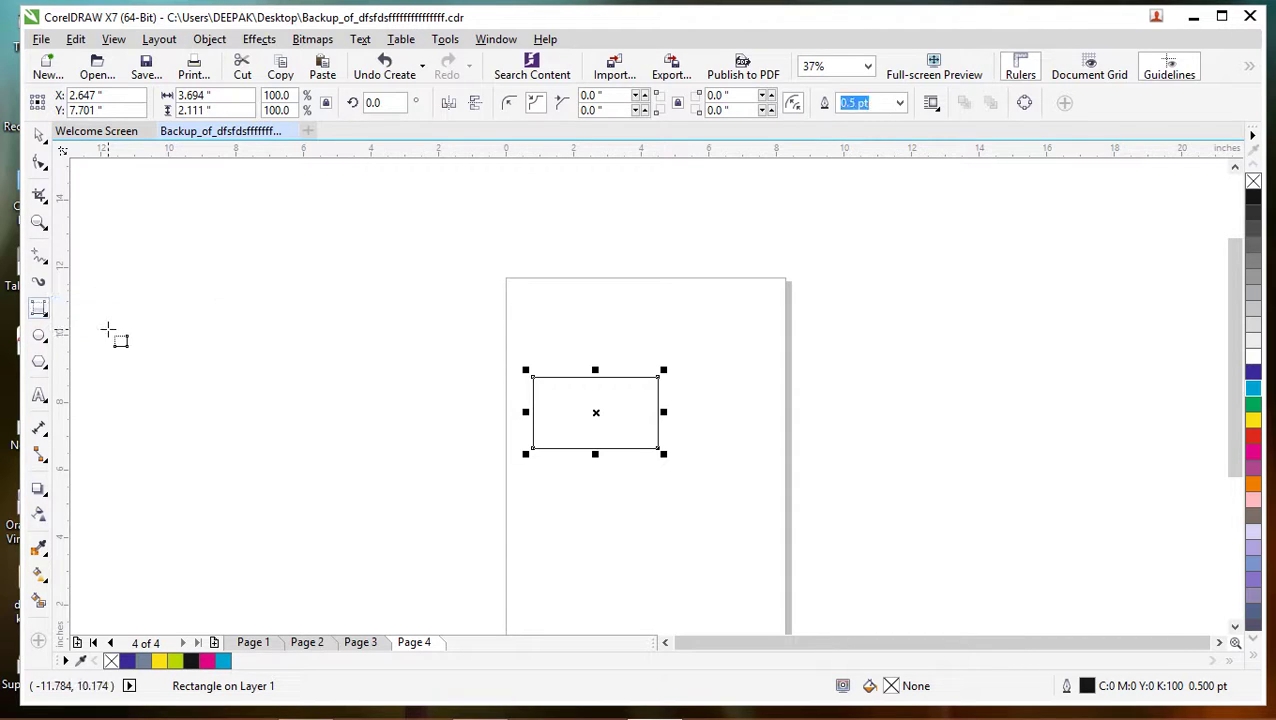
left_click(198, 358)
left_click_drag(197, 358, 260, 470)
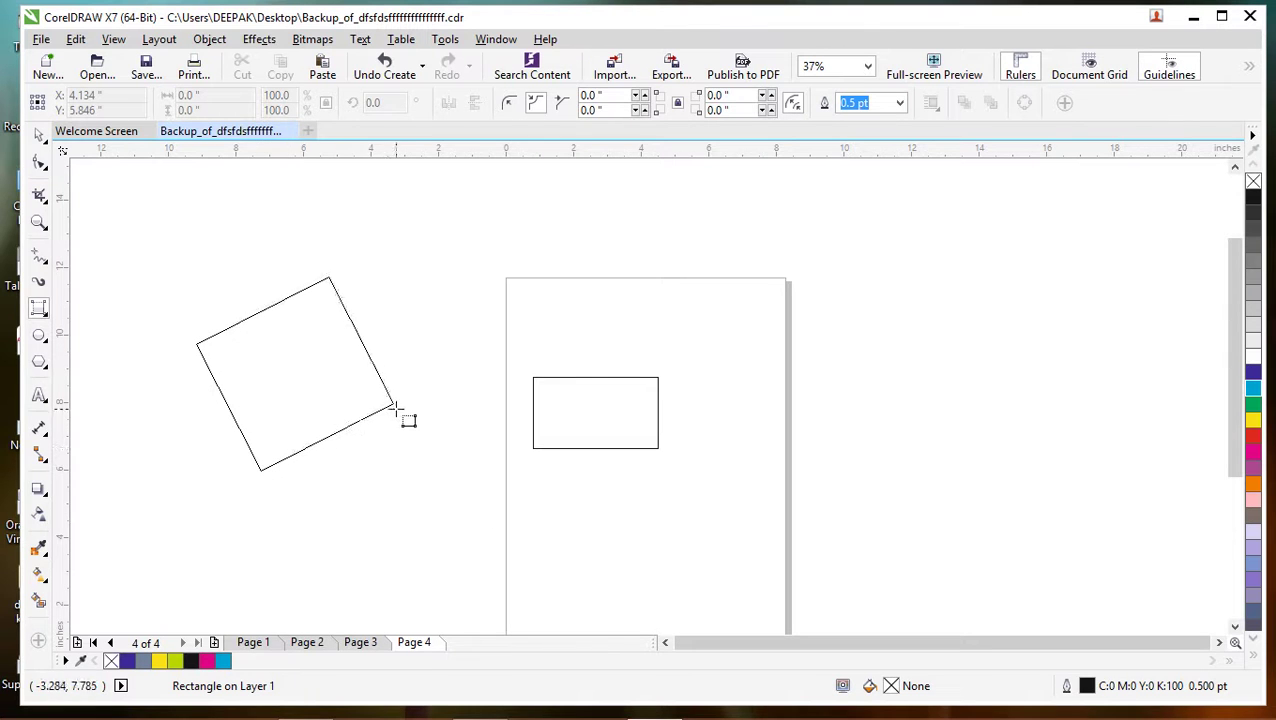
left_click(408, 401)
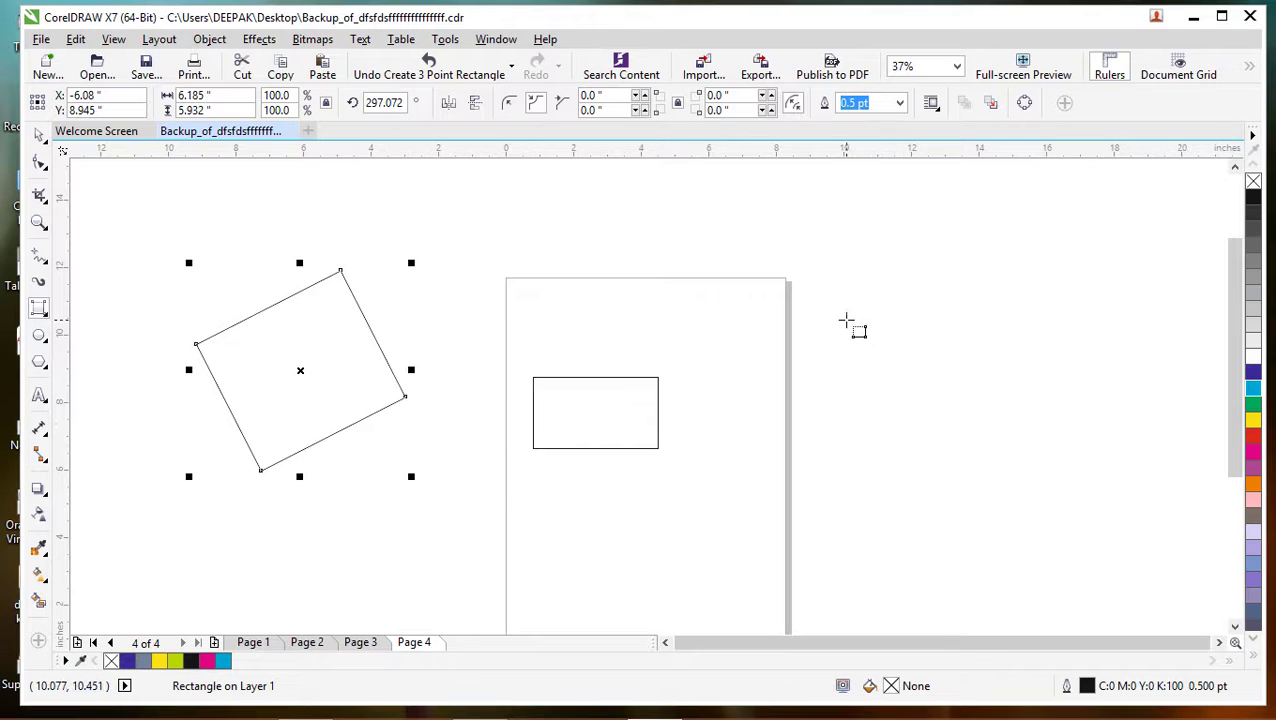
Step: Deselect it and draw a second tilted 3-Point Rectangle spanning about 6.77 by 5.8 inches to the right of the page
key("Escape")
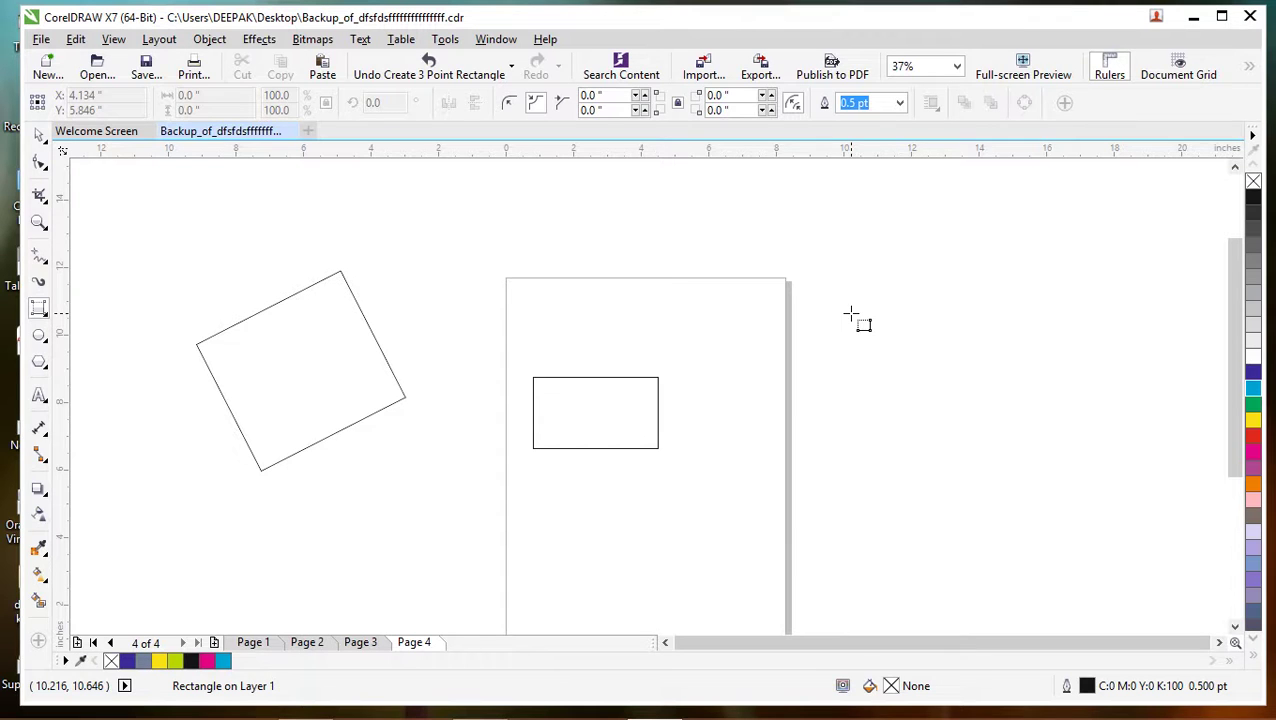
left_click_drag(851, 315, 881, 476)
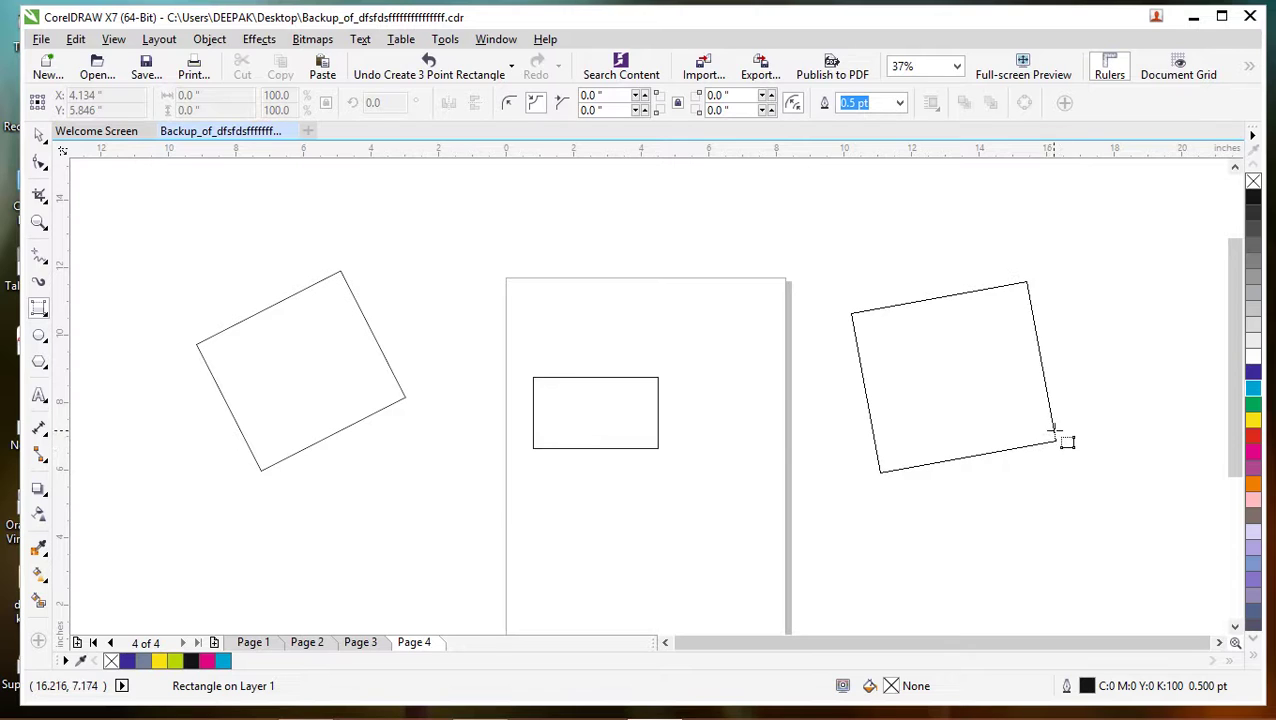
left_click(1079, 433)
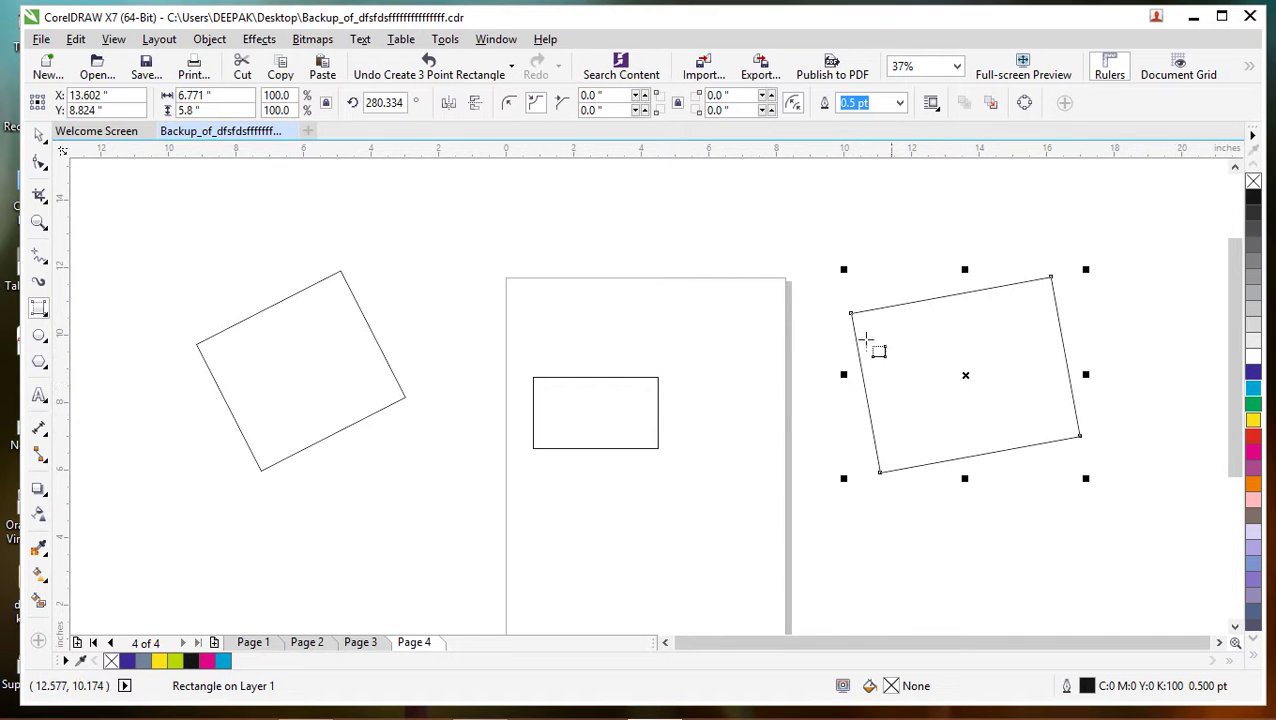
Step: Switch from the 3-Point Rectangle tool back to the standard Rectangle tool
right_click(44, 316)
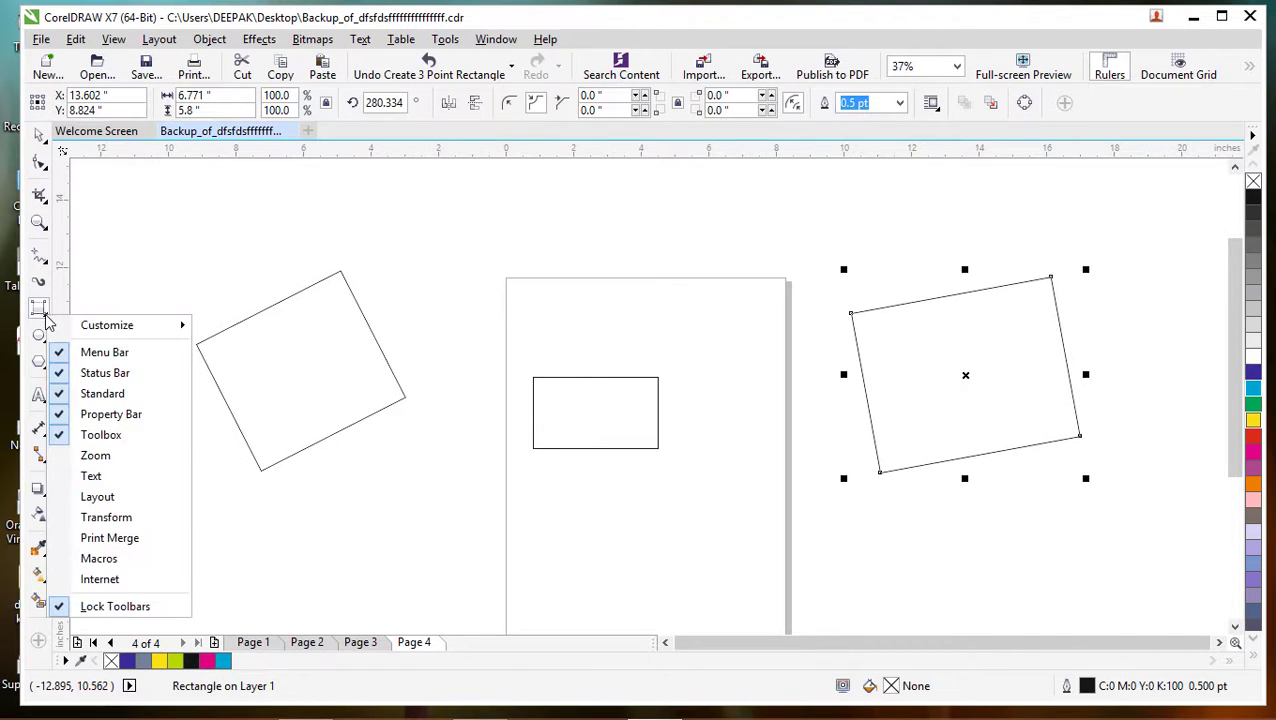
left_click(40, 320)
left_click(44, 316)
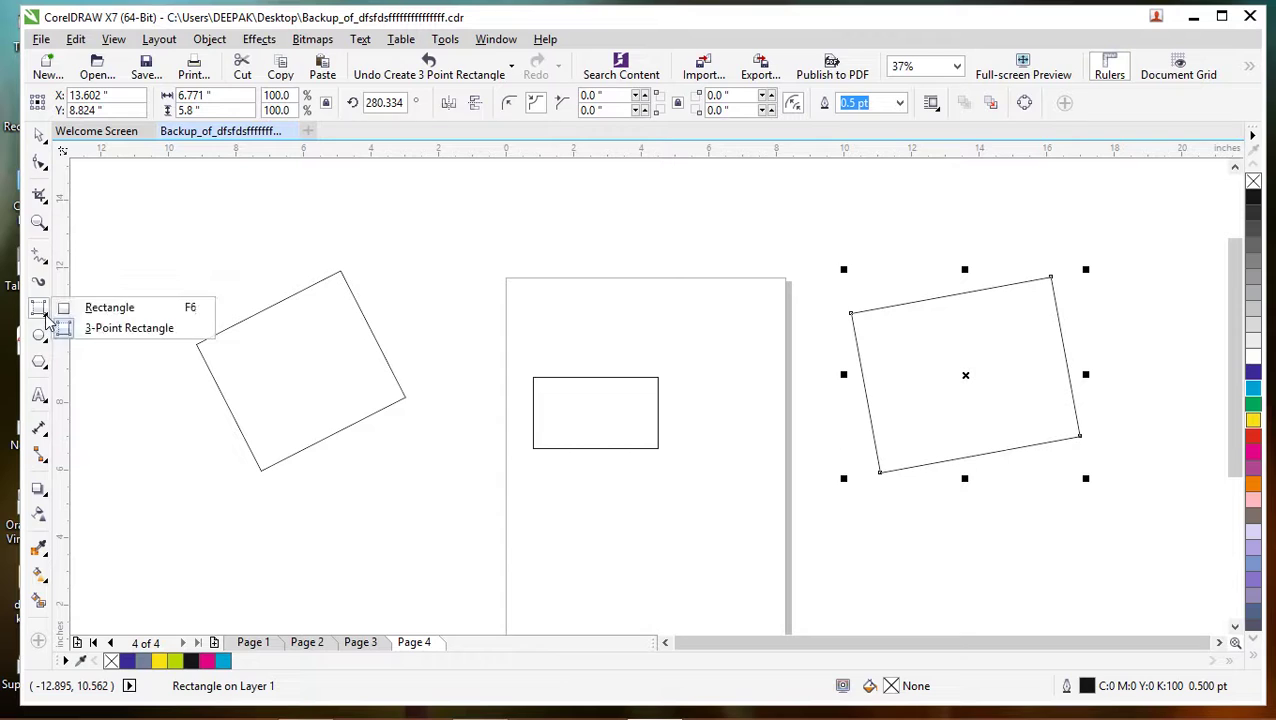
left_click(118, 305)
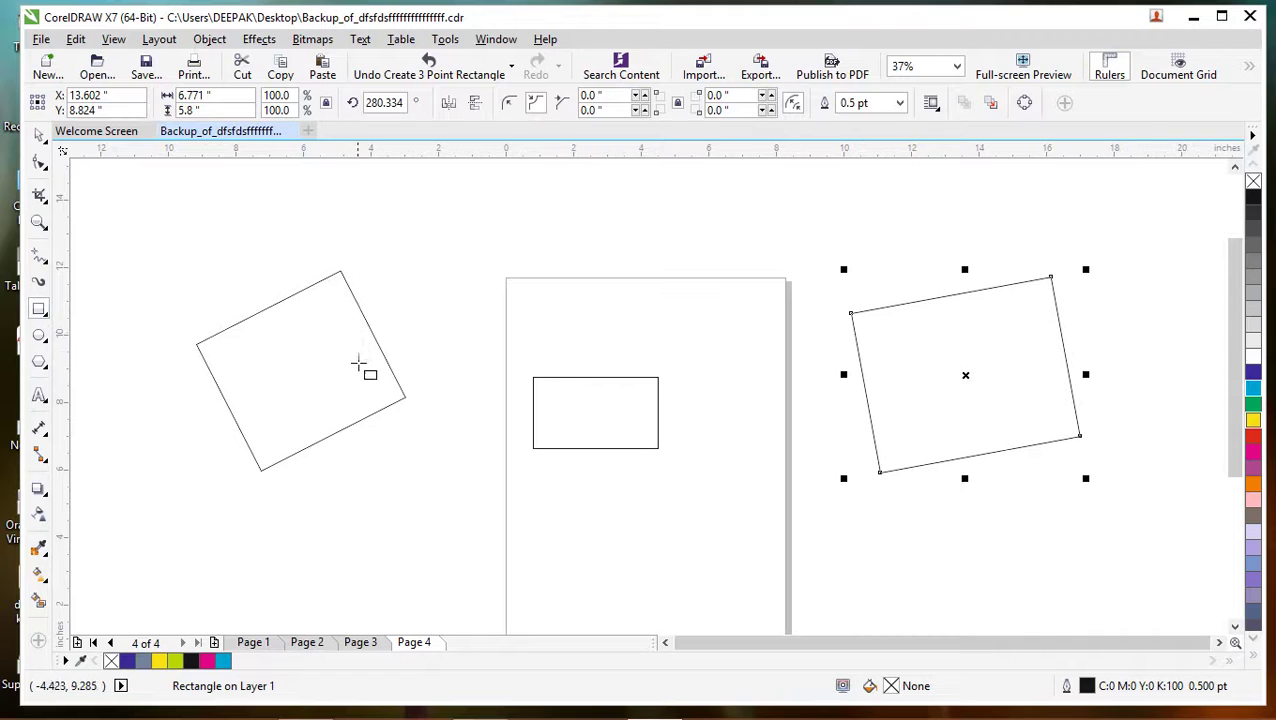
Step: Delete the two tilted rectangles beside the page with the Pick tool, one after the other
left_click(39, 134)
left_click(250, 322)
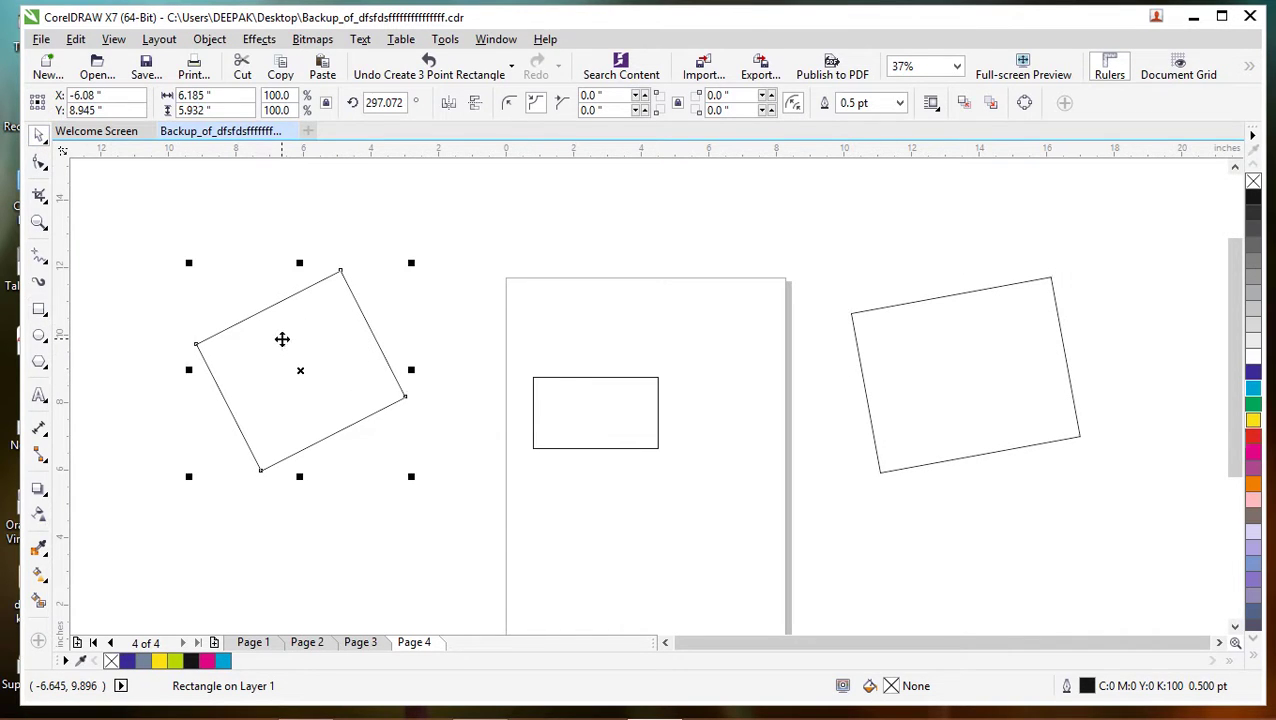
key("Delete")
left_click(948, 370)
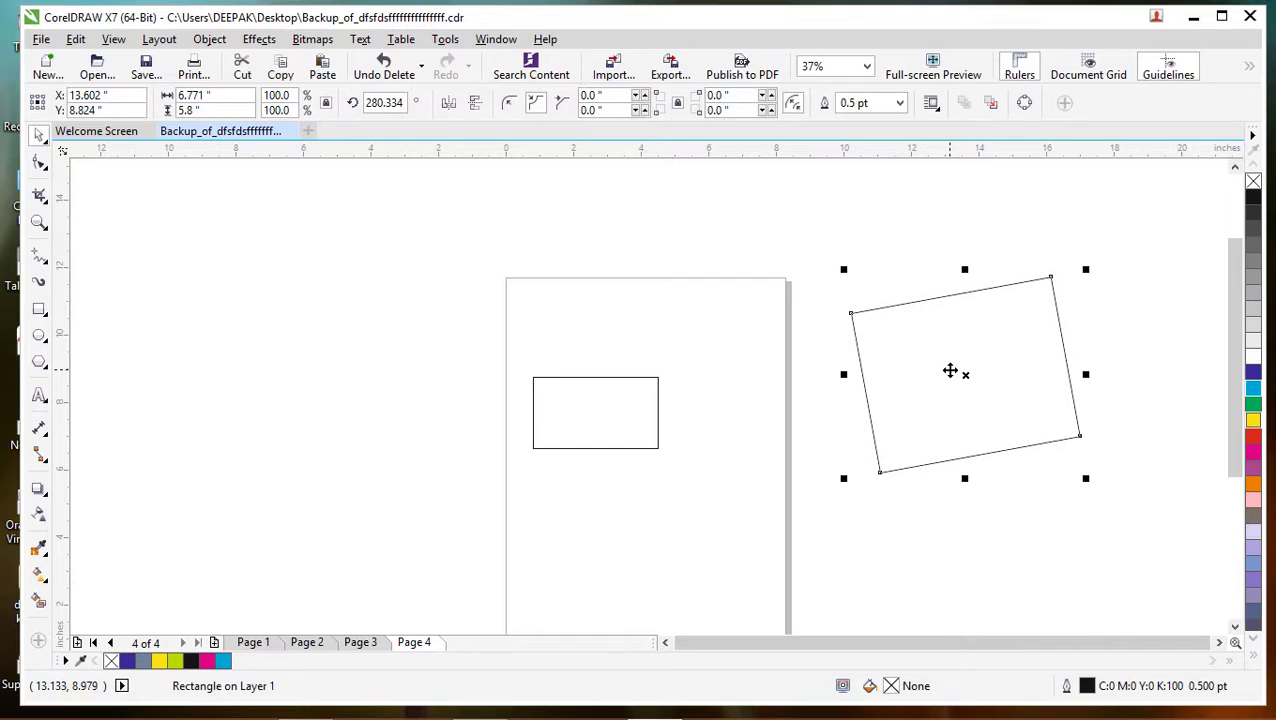
key("Delete")
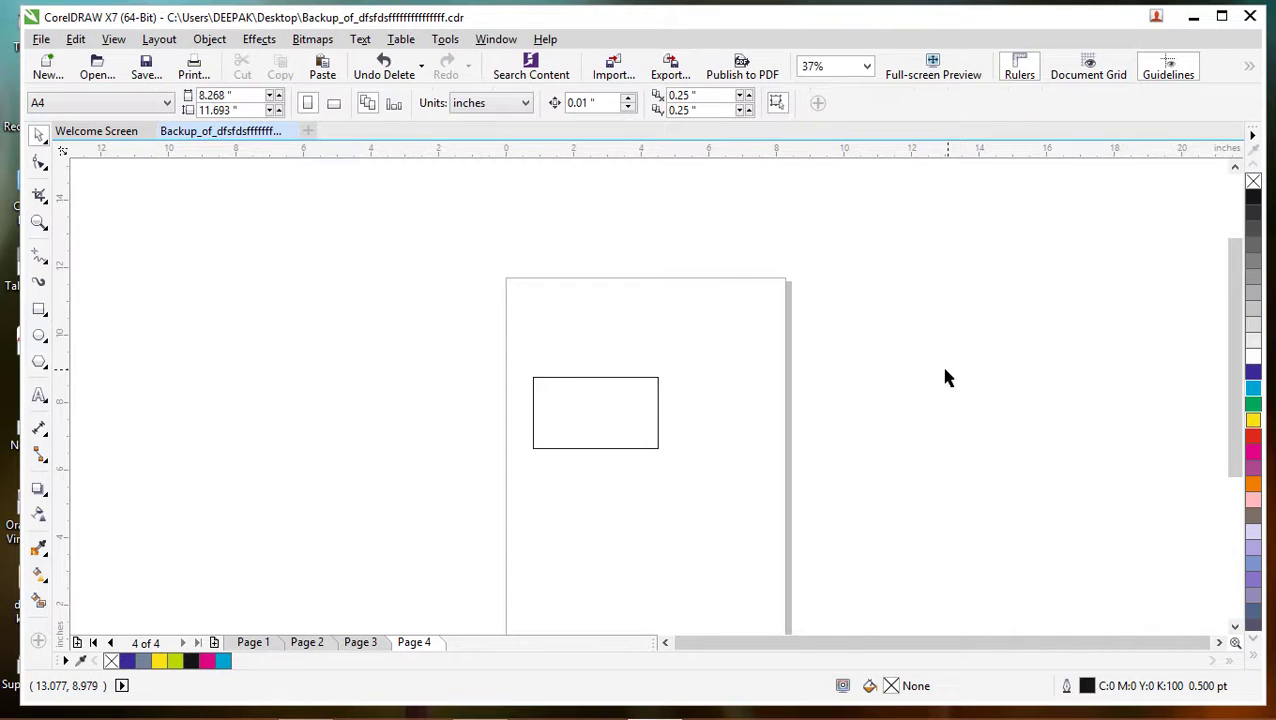
Step: Select the remaining rectangle and move it about 2 inches lower on the page, to about X 2.62, Y 5.7 inches
left_click(564, 424)
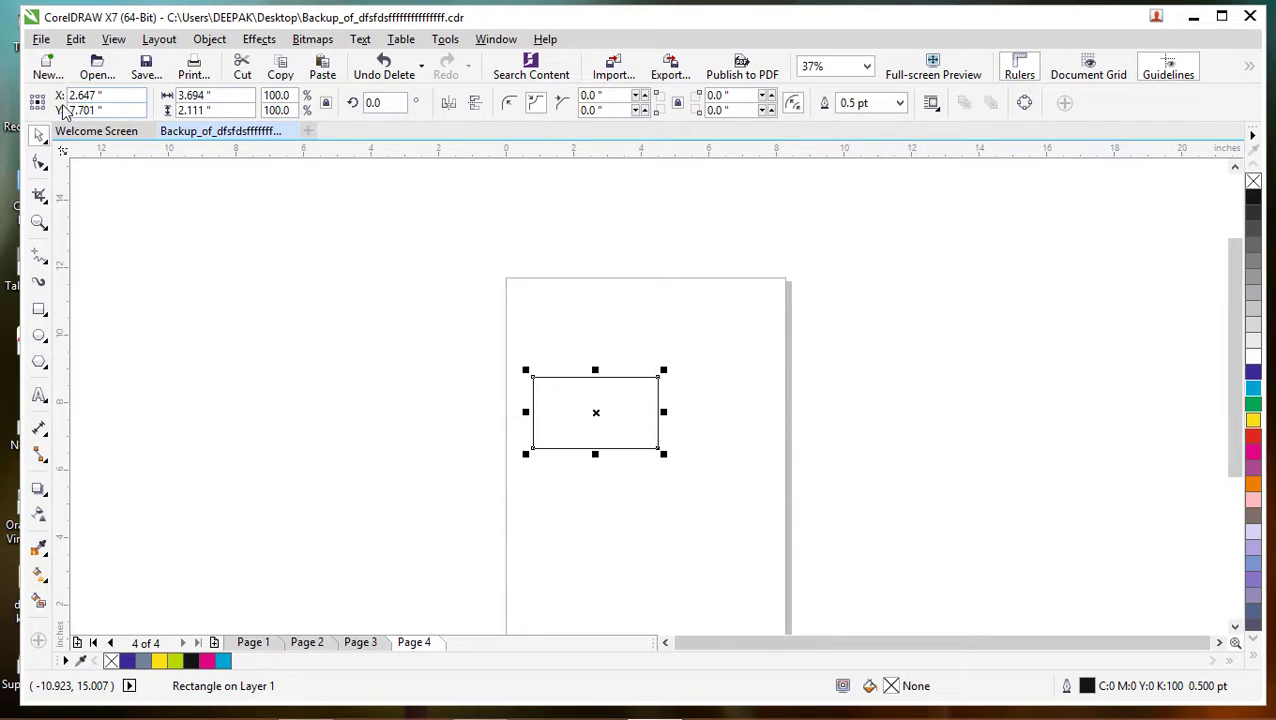
double_click(115, 111)
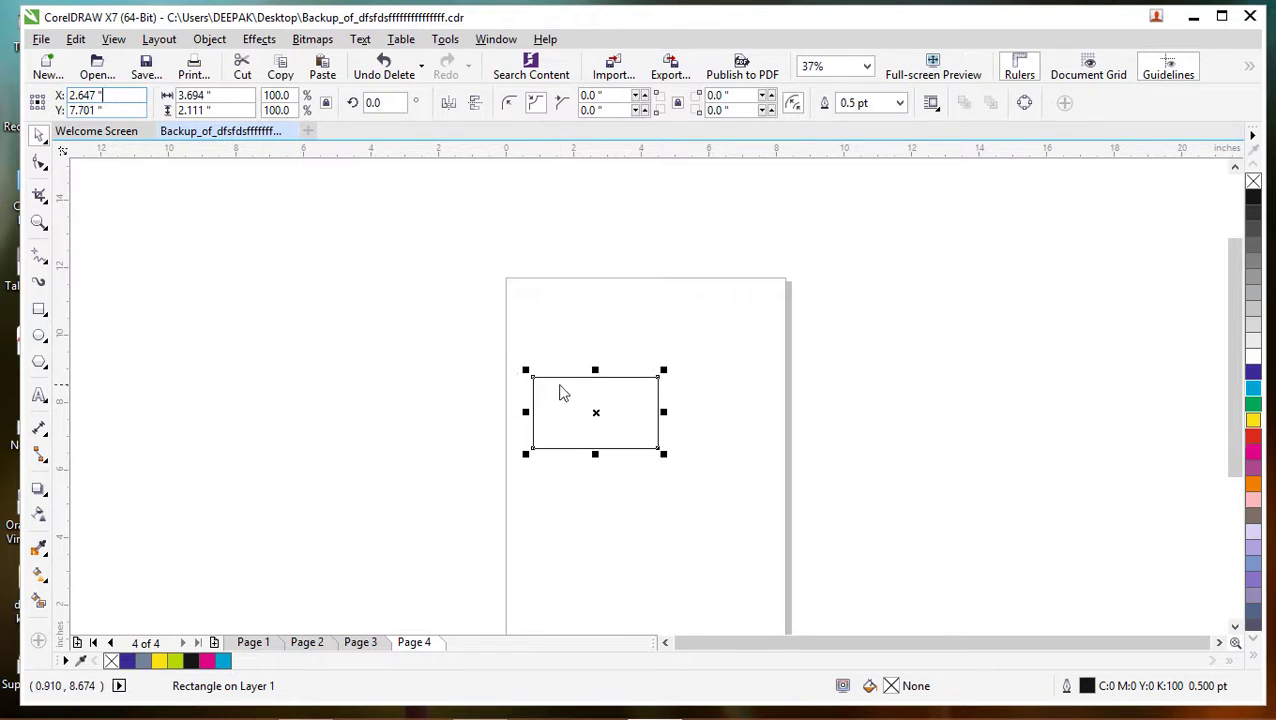
left_click_drag(580, 397, 581, 464)
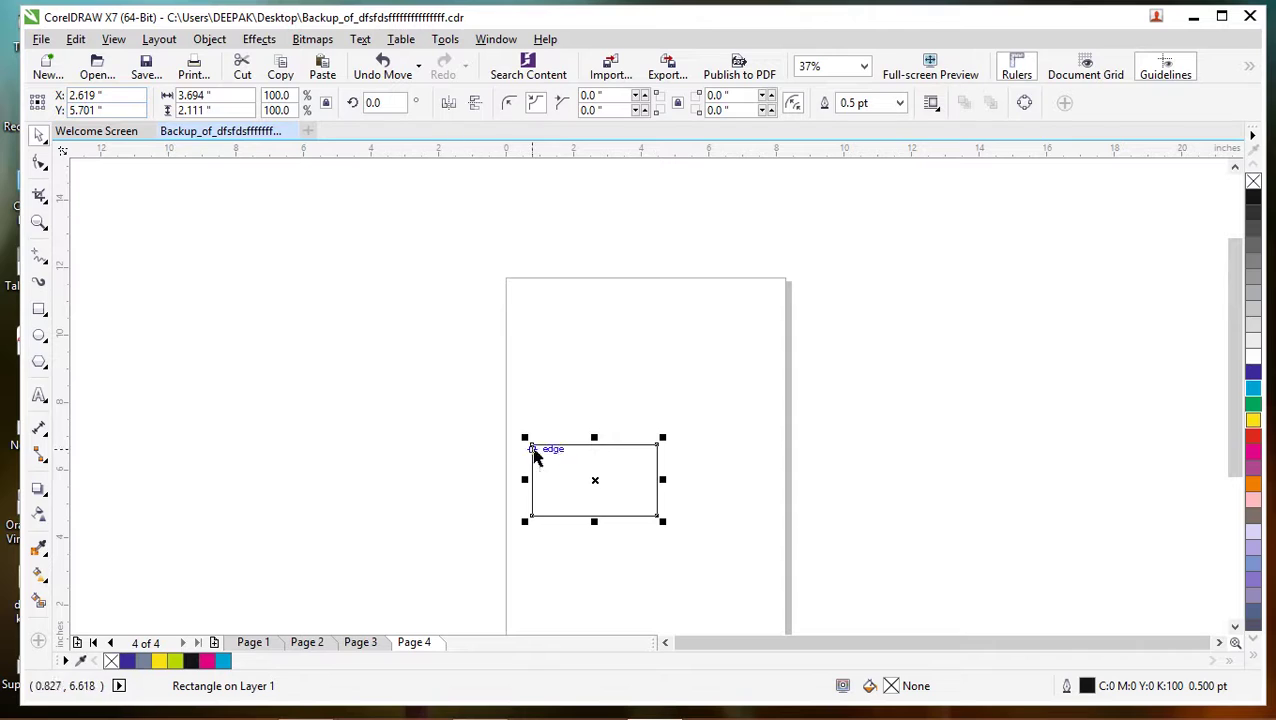
Step: Move the rectangle across the page and up to about X 2.92, Y 8.04 inches, keeping it selected
left_click_drag(568, 467, 648, 475)
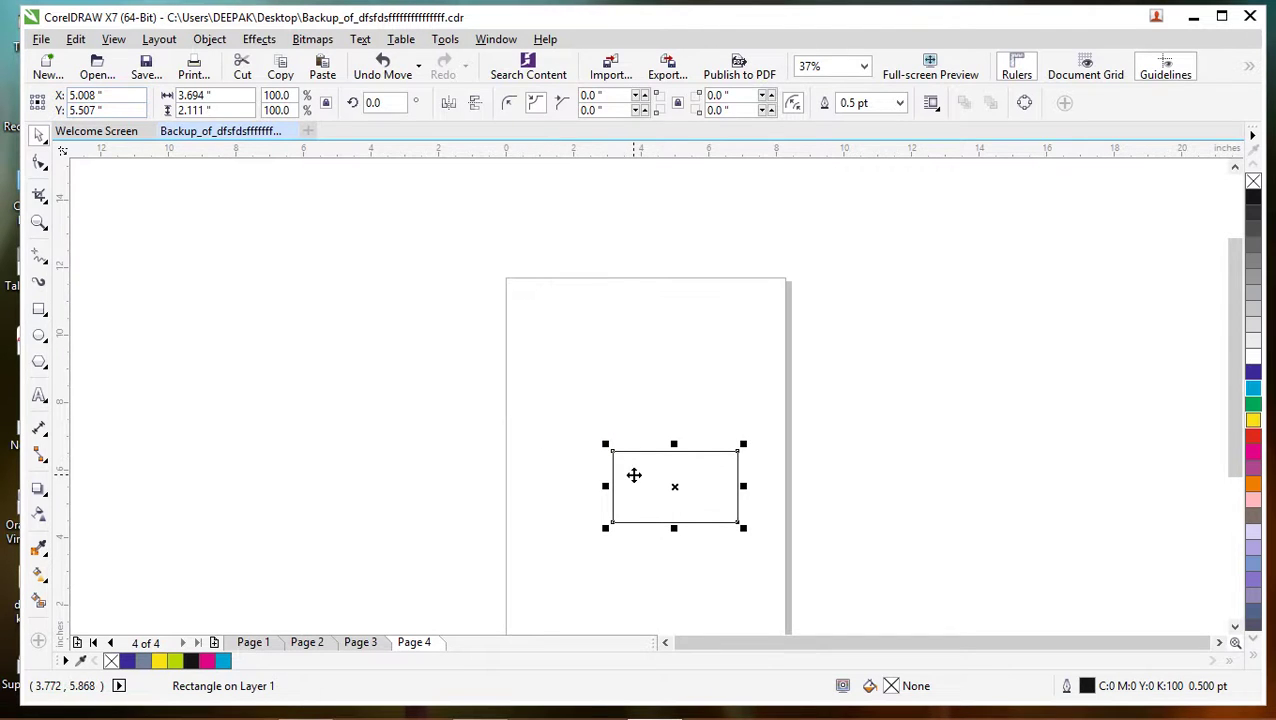
left_click_drag(664, 481, 592, 397)
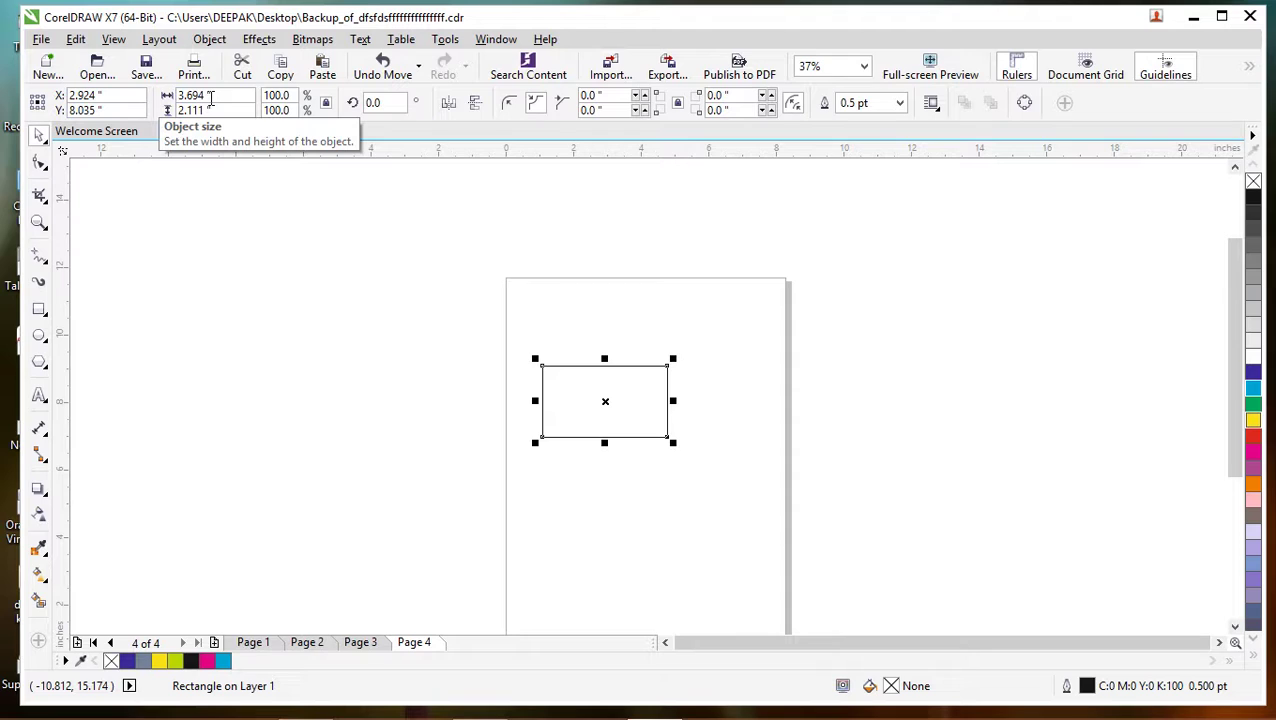
left_click(600, 386)
left_click(681, 408)
left_click(620, 402)
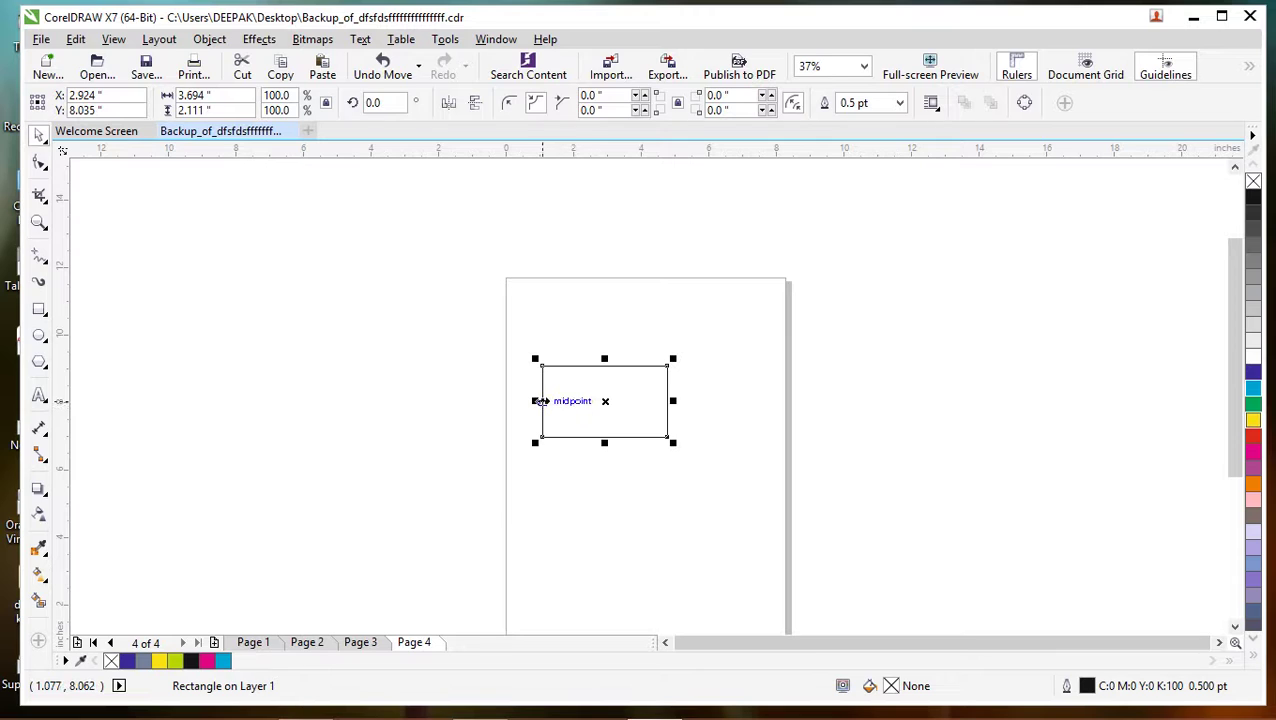
Step: Resize the rectangle by stretching its sides to about 4.81 inches wide and 3.14 inches high
left_click_drag(538, 400, 585, 401)
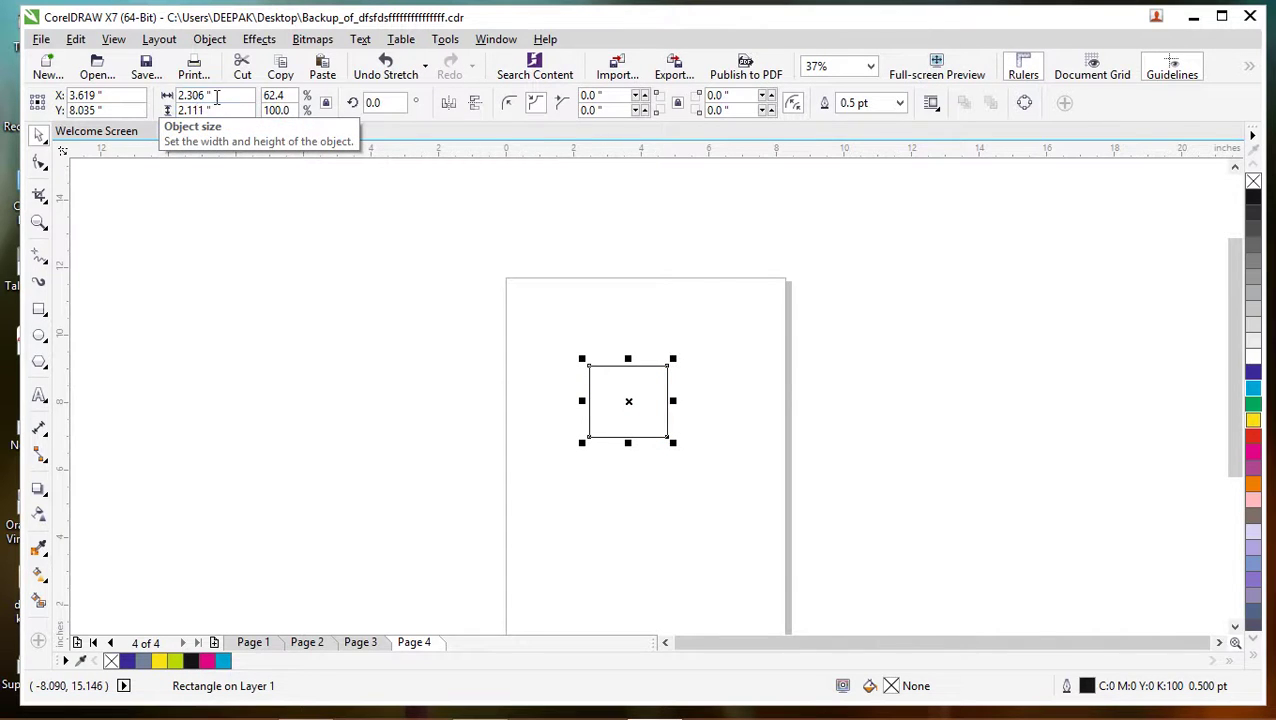
left_click_drag(674, 403, 732, 403)
left_click_drag(657, 364, 656, 340)
left_click_drag(655, 447, 656, 476)
left_click_drag(581, 400, 530, 400)
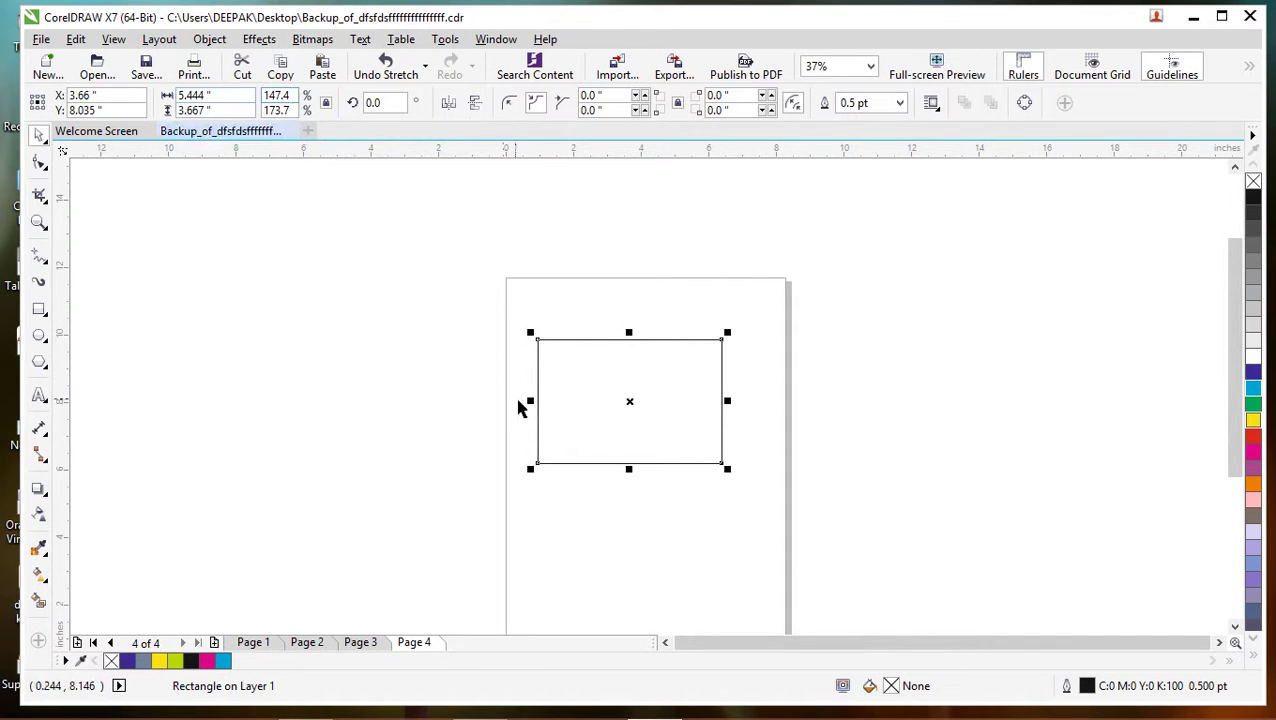
left_click_drag(532, 402, 556, 406)
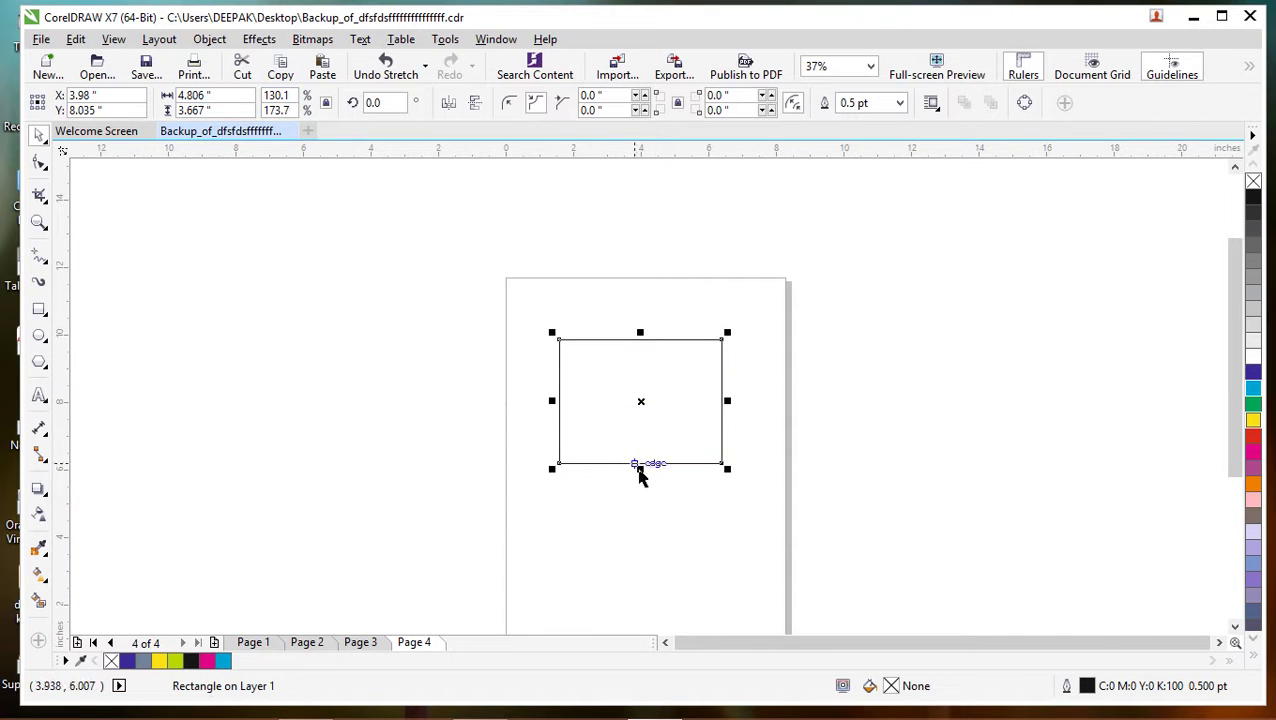
left_click_drag(638, 465, 642, 446)
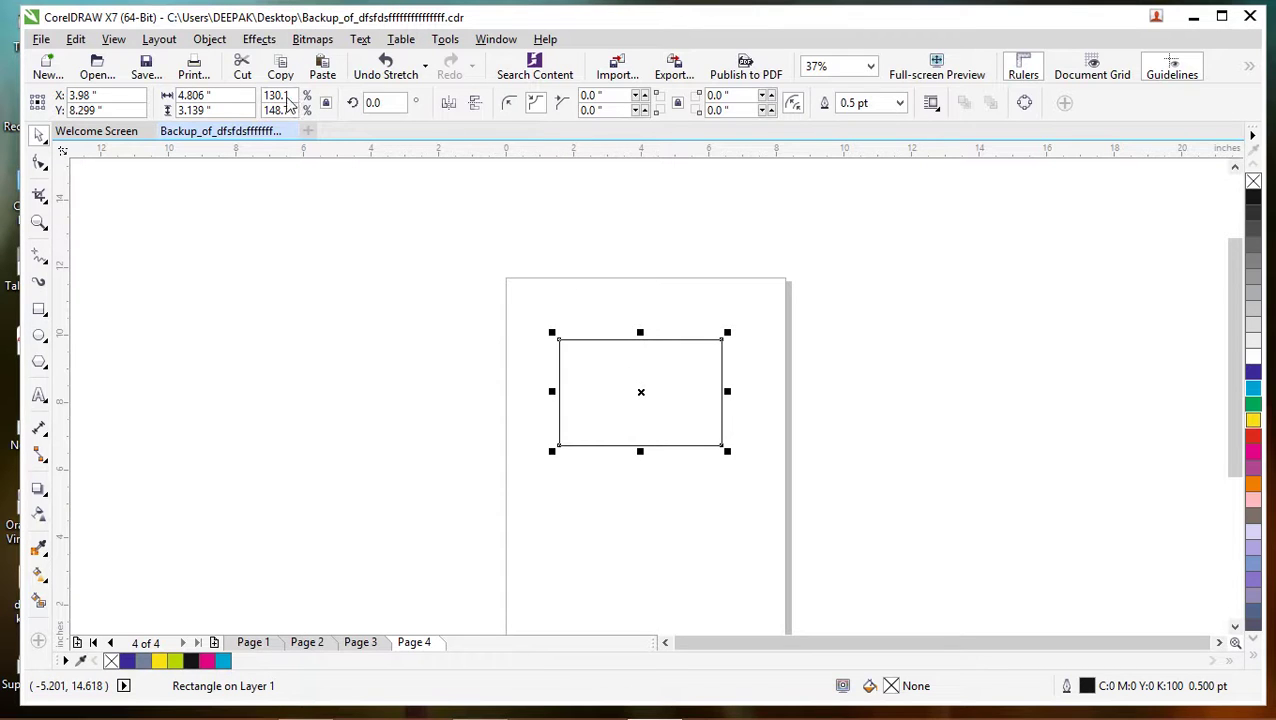
Step: Set the rectangle's horizontal scale factor to 100% with the proportions locked, and reselect the rectangle
left_click(292, 100)
key("BackSpace")
key("BackSpace")
key("BackSpace")
key("BackSpace")
key("BackSpace")
left_click(488, 250)
left_click(635, 422)
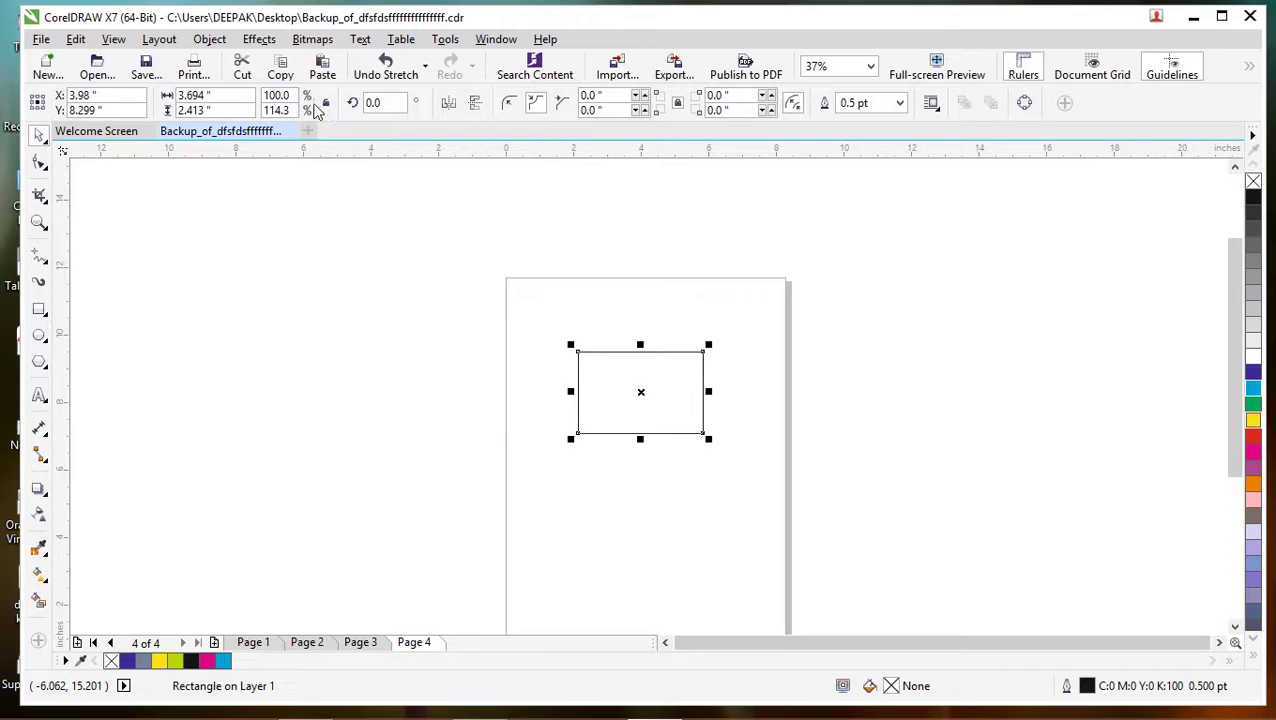
Step: Set only the rectangle's horizontal scale factor to 50%, and reselect the rectangle
left_click_drag(296, 95, 262, 95)
type("50")
key("Return")
left_click(419, 230)
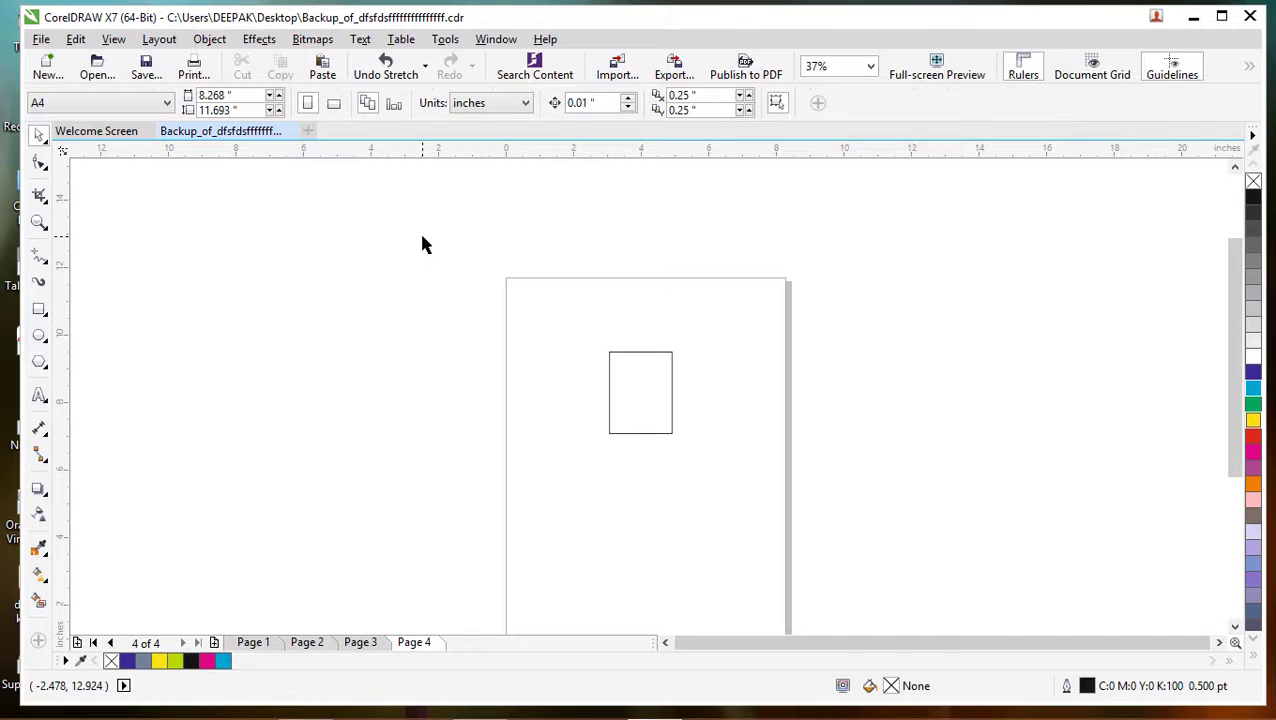
left_click(629, 378)
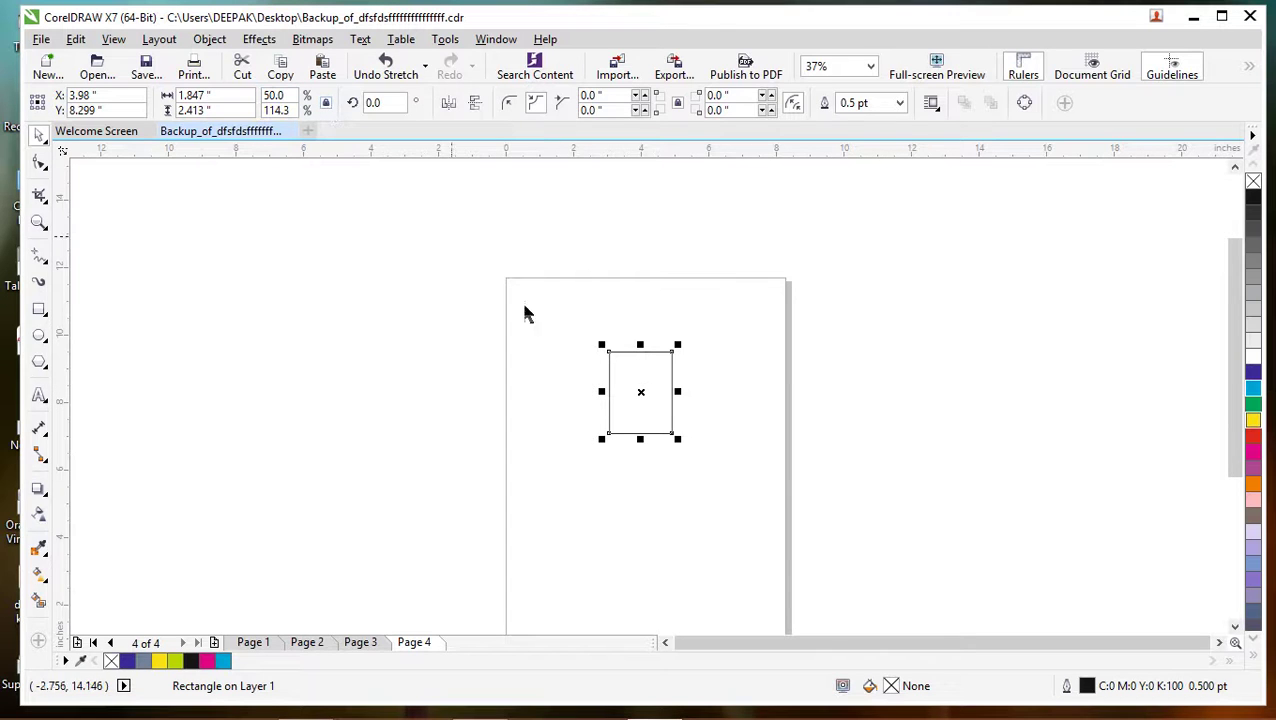
Step: Stretch the rectangle outward on all four sides to about 4.94 by 3.56 inches
left_click_drag(602, 391, 533, 391)
left_click_drag(680, 398, 713, 391)
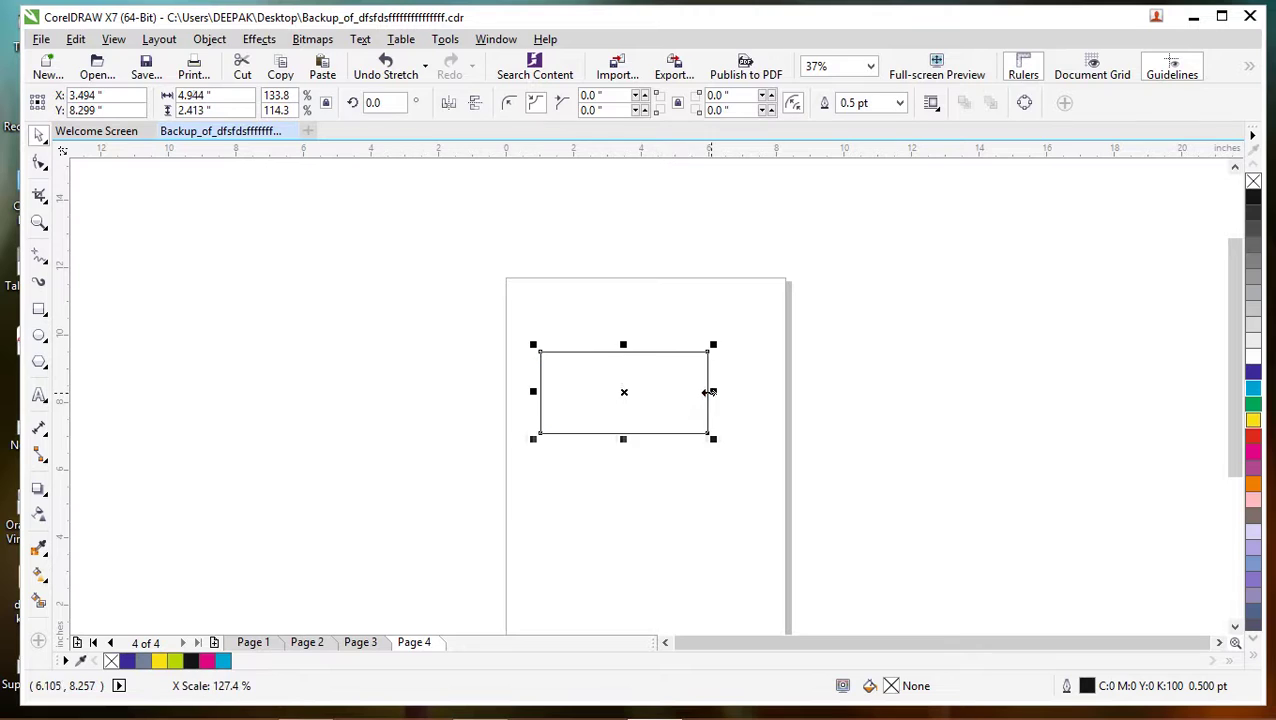
left_click_drag(623, 347, 623, 320)
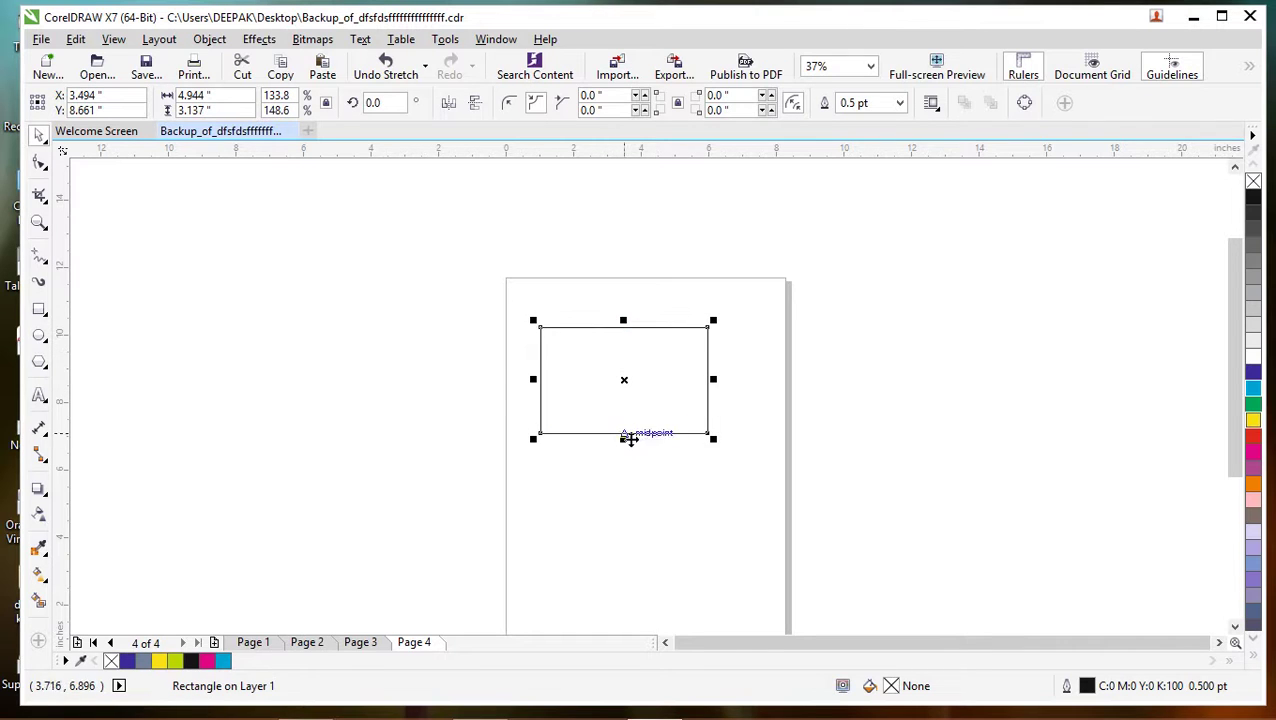
left_click_drag(623, 439, 623, 453)
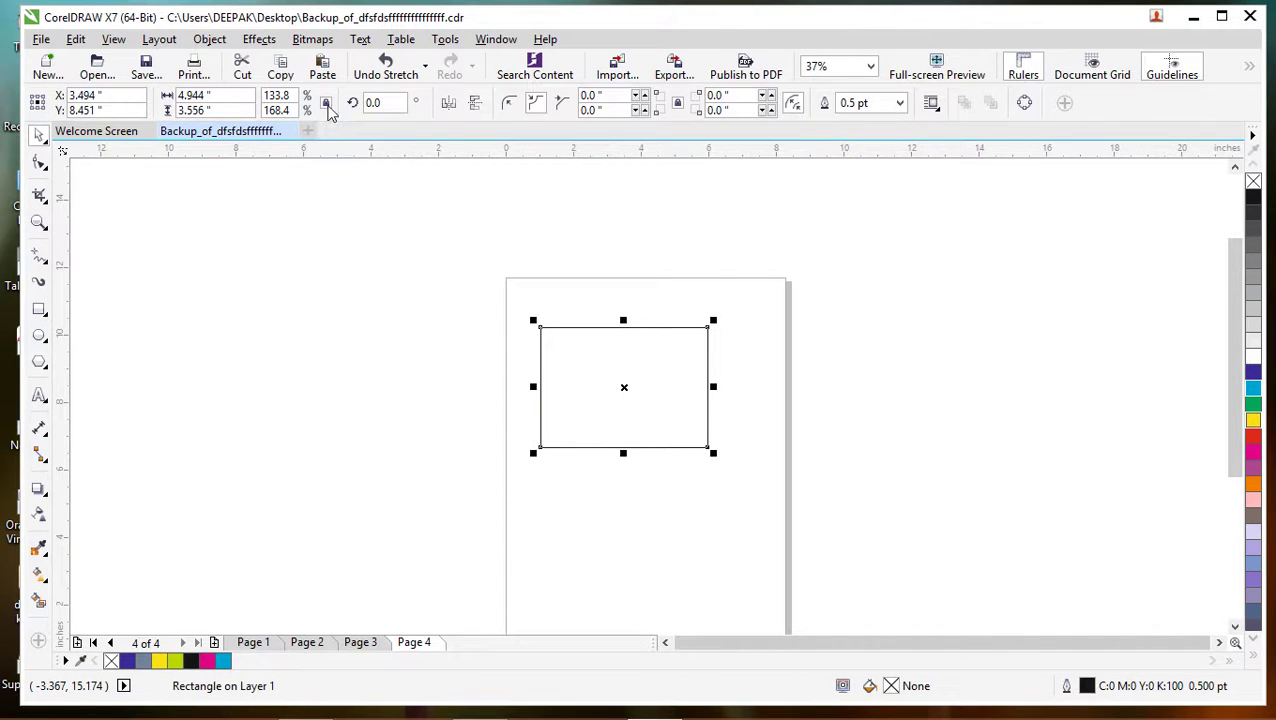
Step: Enlarge the rectangle on all sides and pull two edges back in, to about 5.78 by 4.42 inches
left_click_drag(712, 388, 737, 392)
left_click_drag(540, 387, 498, 388)
left_click_drag(621, 451, 620, 491)
left_click_drag(620, 327, 620, 309)
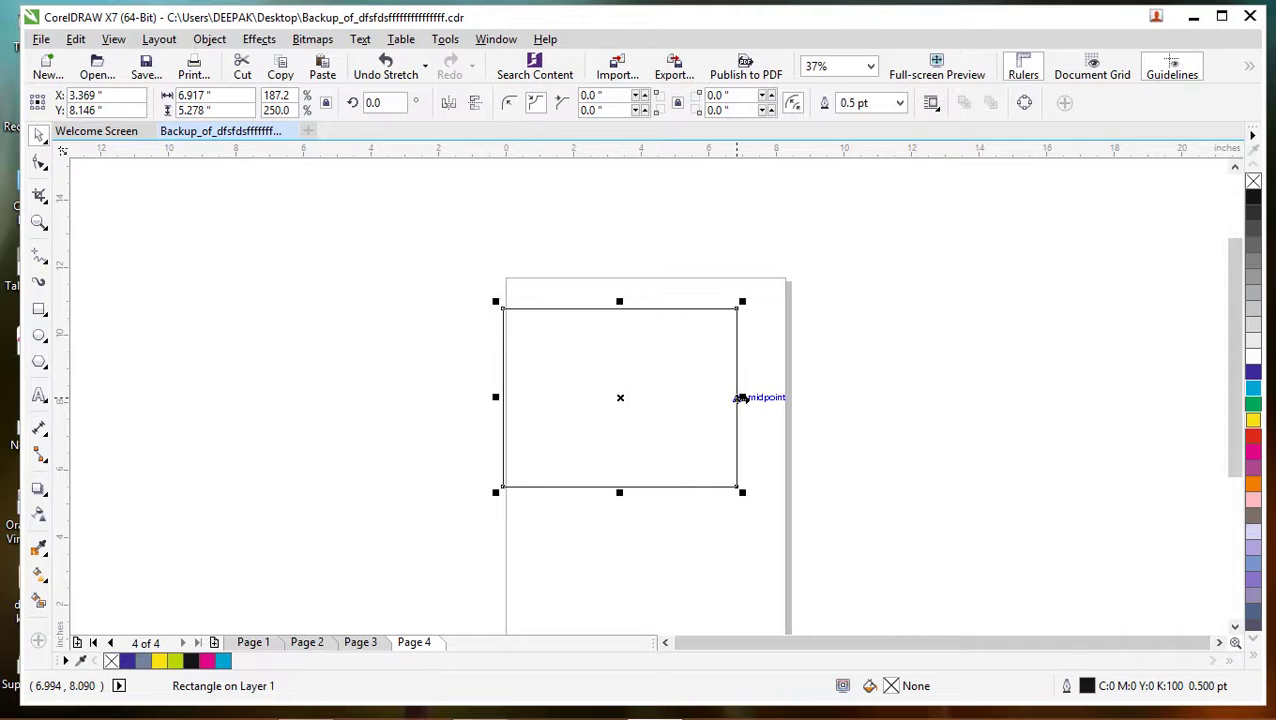
left_click_drag(740, 397, 698, 398)
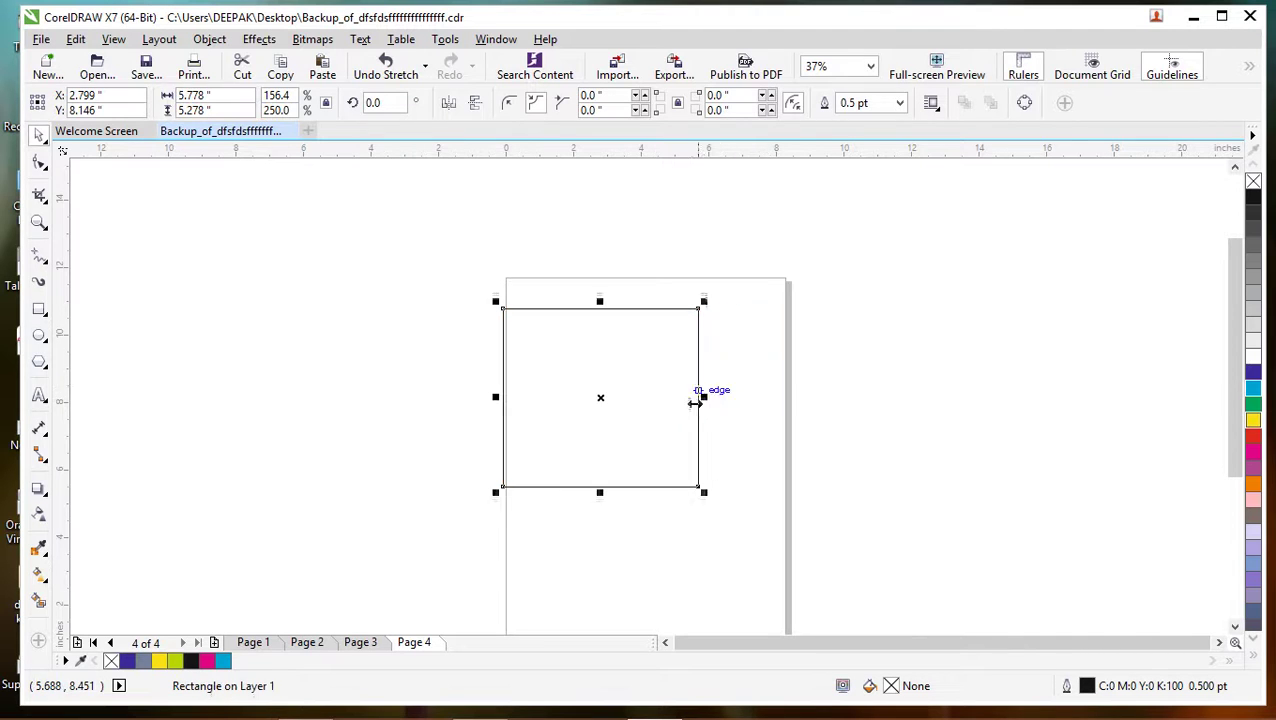
left_click_drag(600, 492, 605, 460)
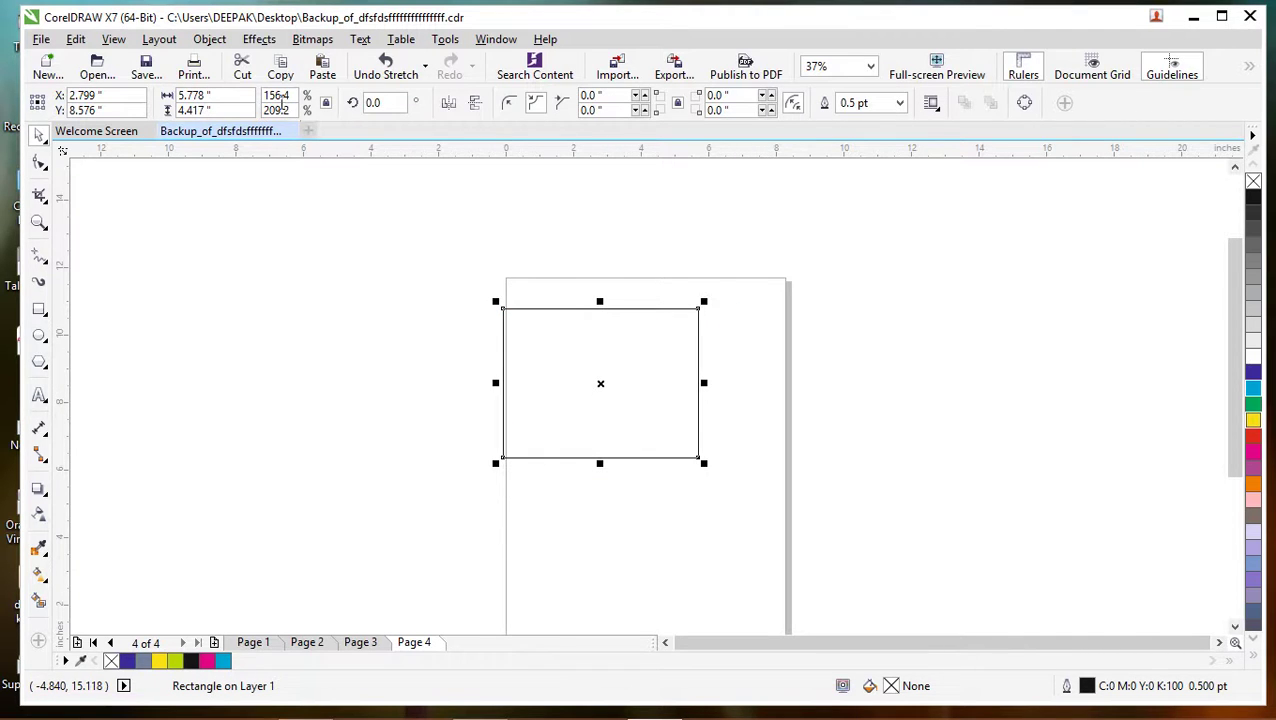
Step: Scale the rectangle proportionally by resetting its horizontal scale factor to 100%, and reselect the rectangle
key("BackSpace")
key("BackSpace")
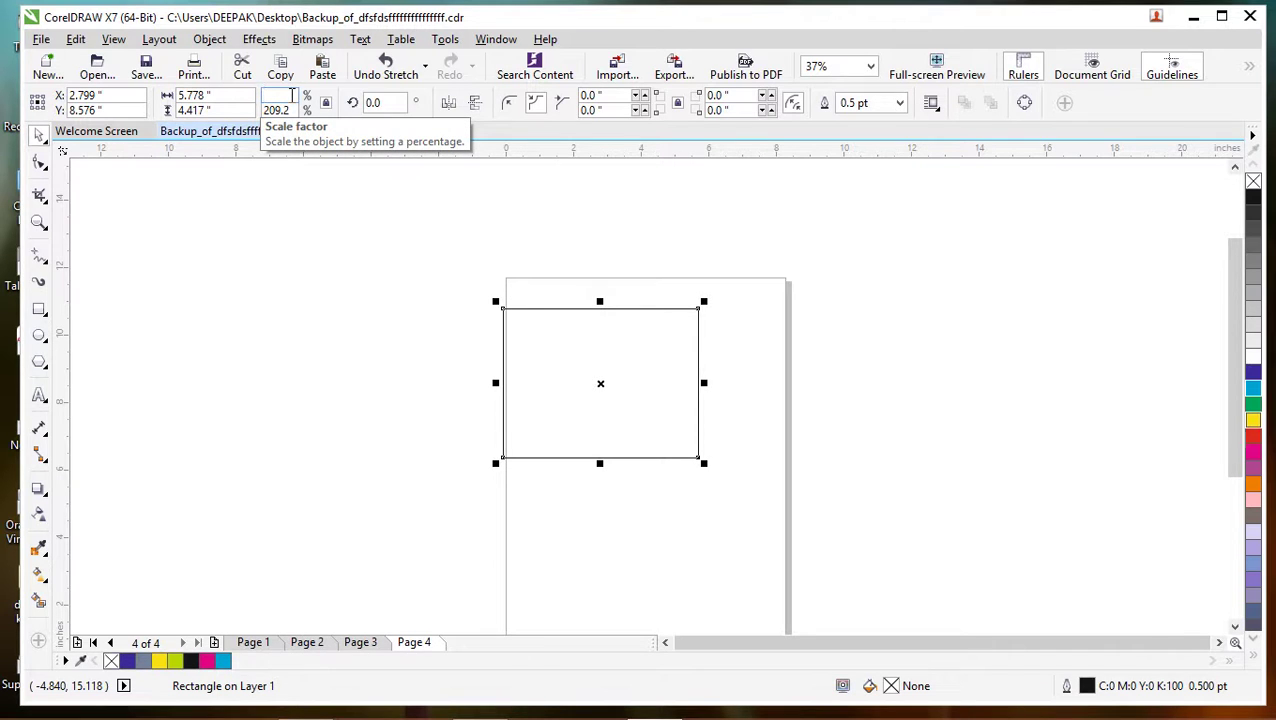
left_click(420, 235)
left_click(588, 400)
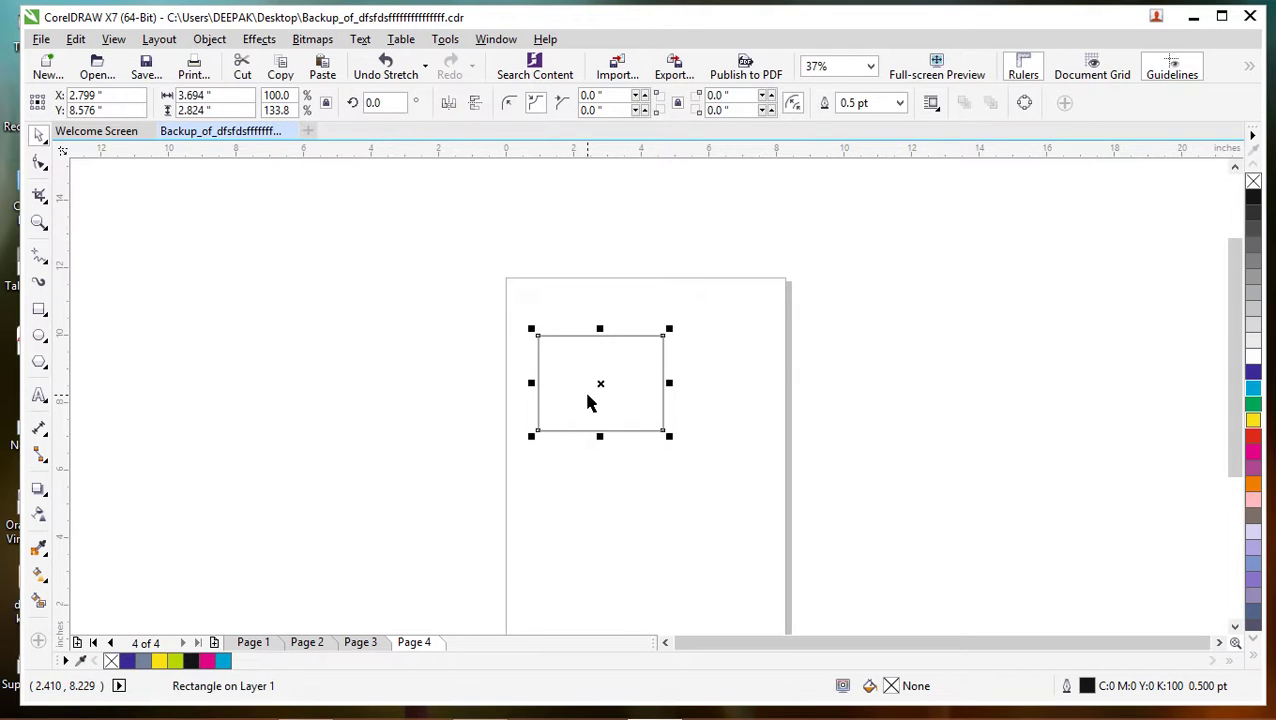
Step: Widen the rectangle to about 6.15 inches and set its rotation angle first to 25, then to 55 degrees
left_click(390, 103)
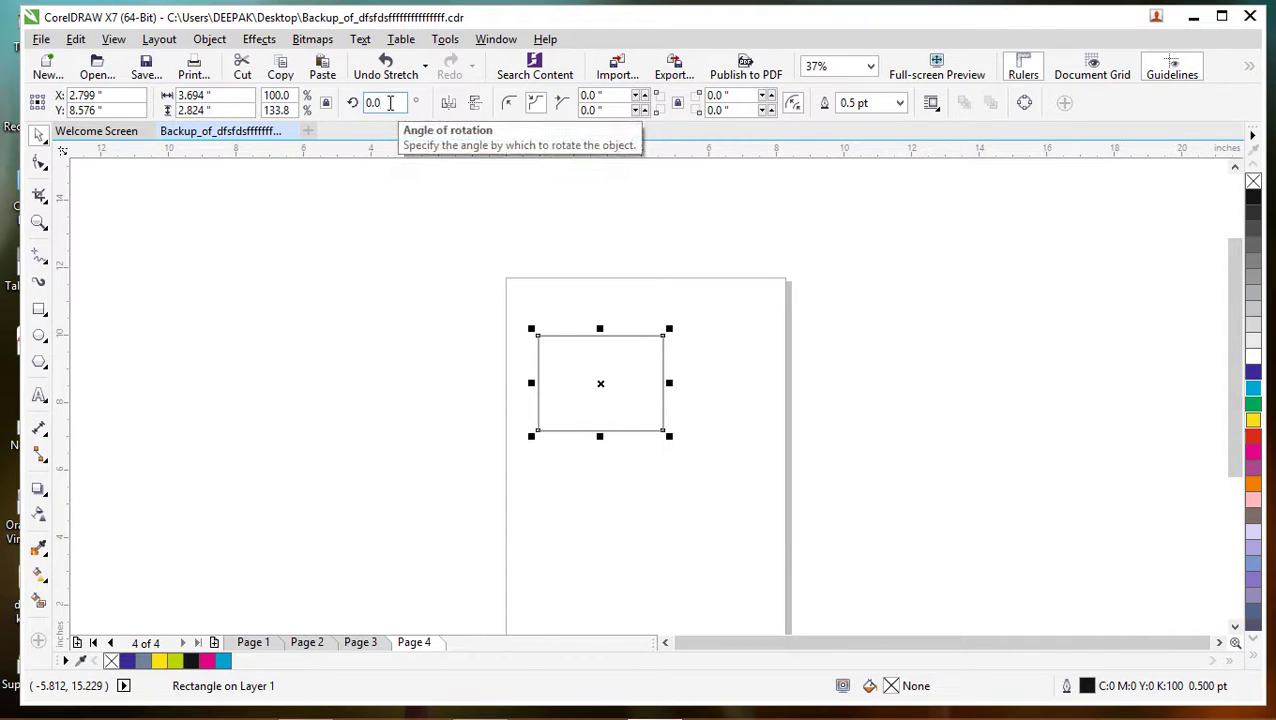
left_click_drag(669, 382, 752, 382)
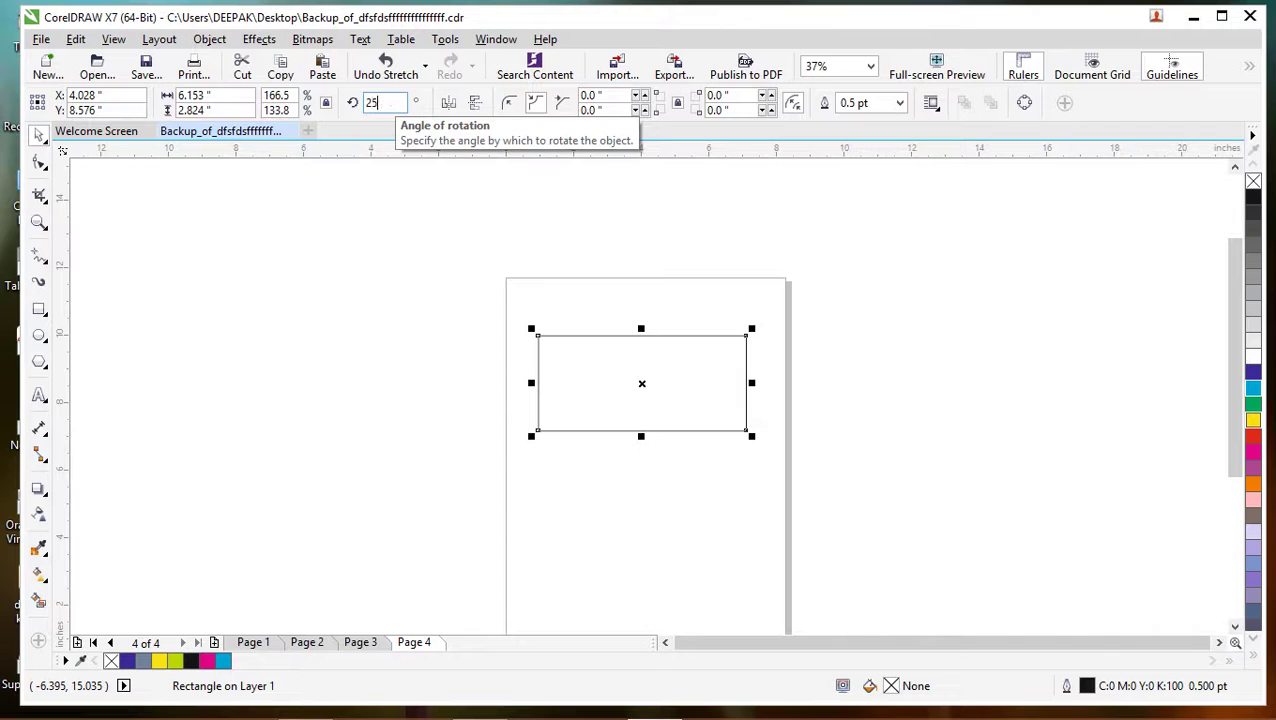
key("Return")
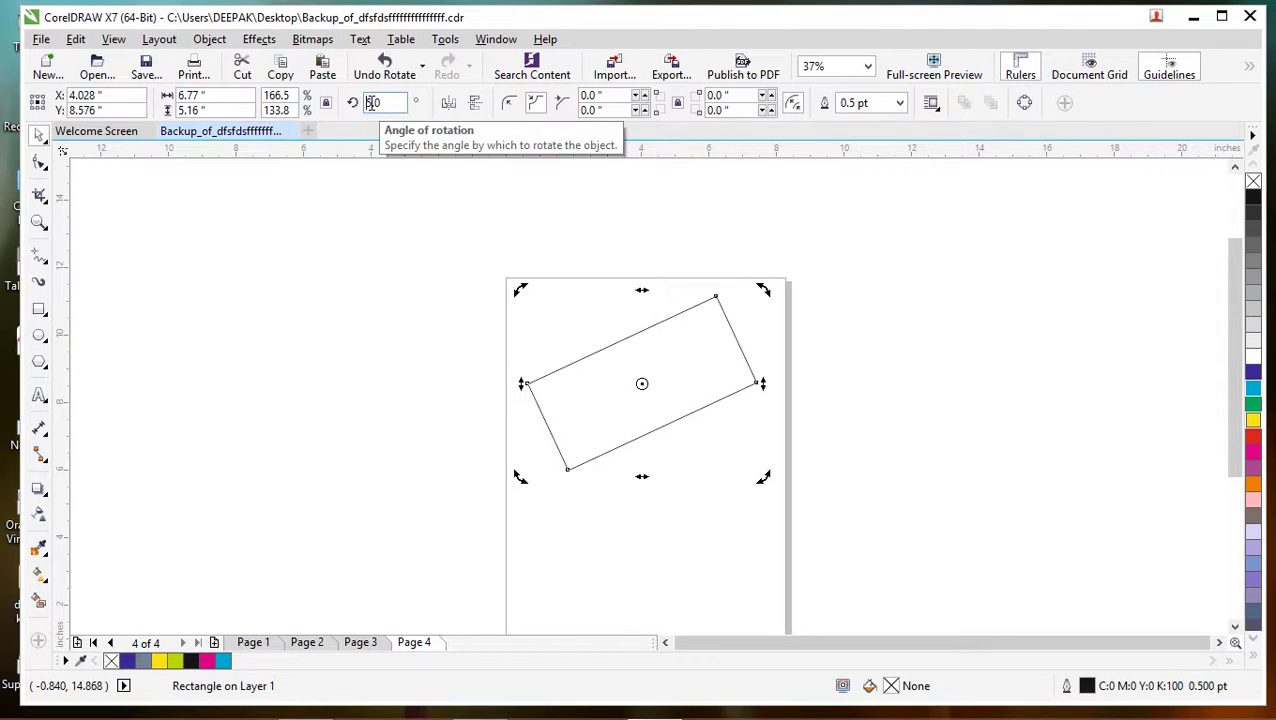
key("Return")
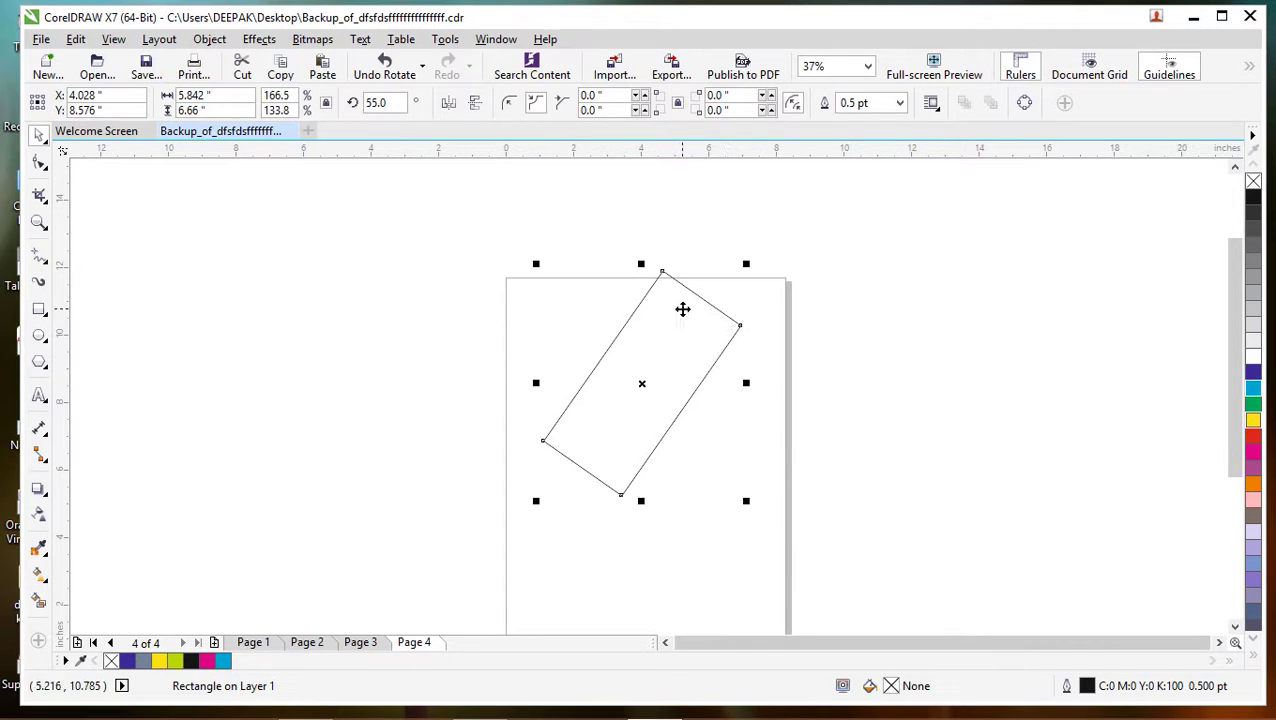
Step: Move the rotated rectangle to about X 2.42, Y 9.58 inches and delete it
left_click_drag(684, 307, 721, 347)
left_click_drag(592, 480, 499, 407)
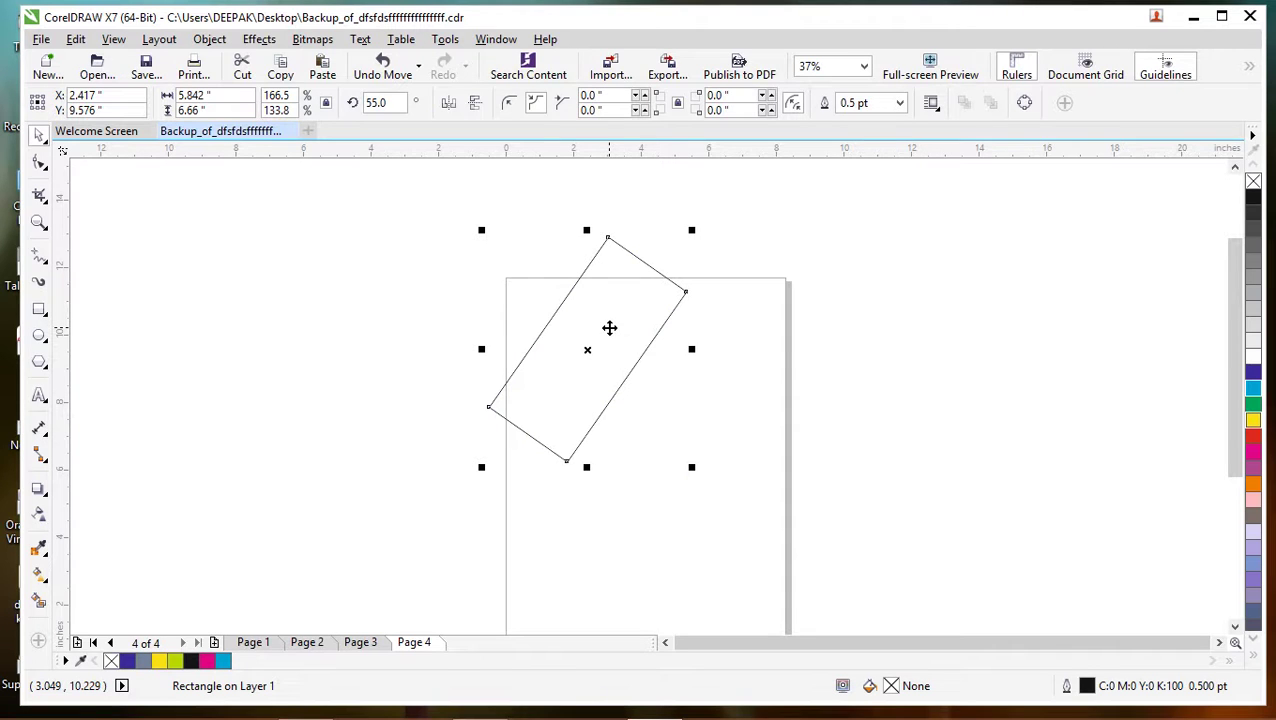
key("Delete")
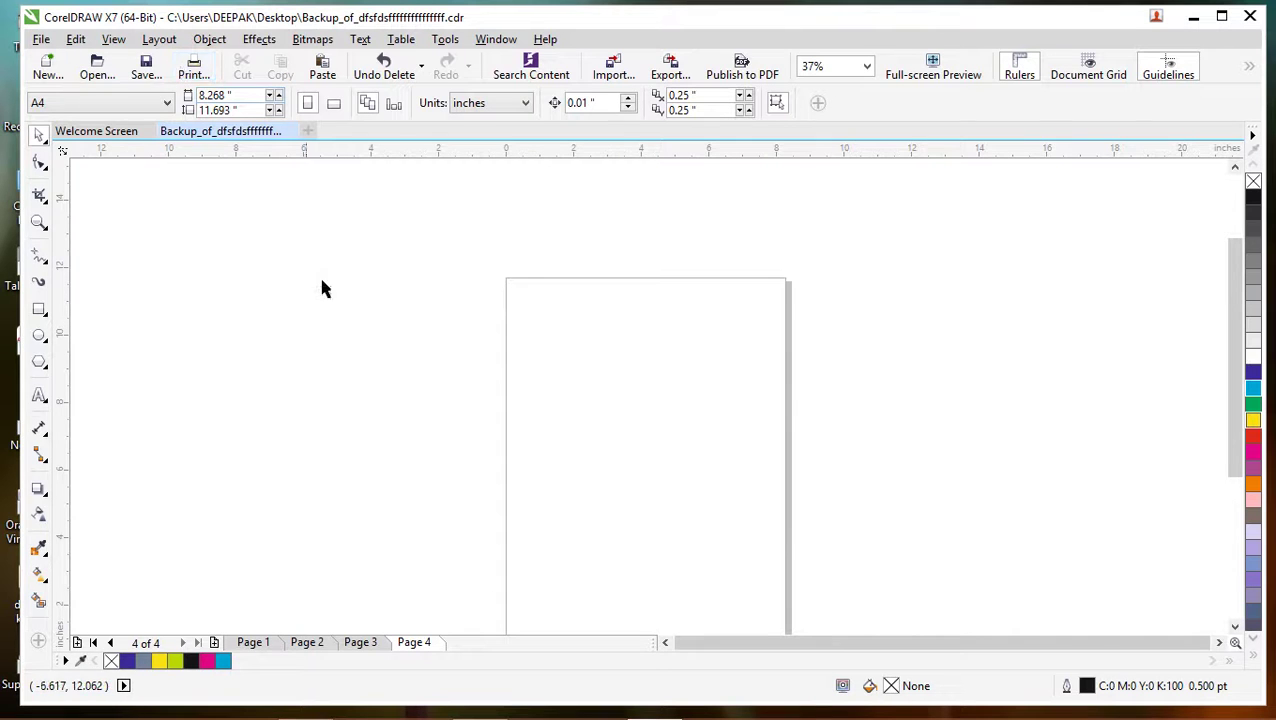
left_click(76, 42)
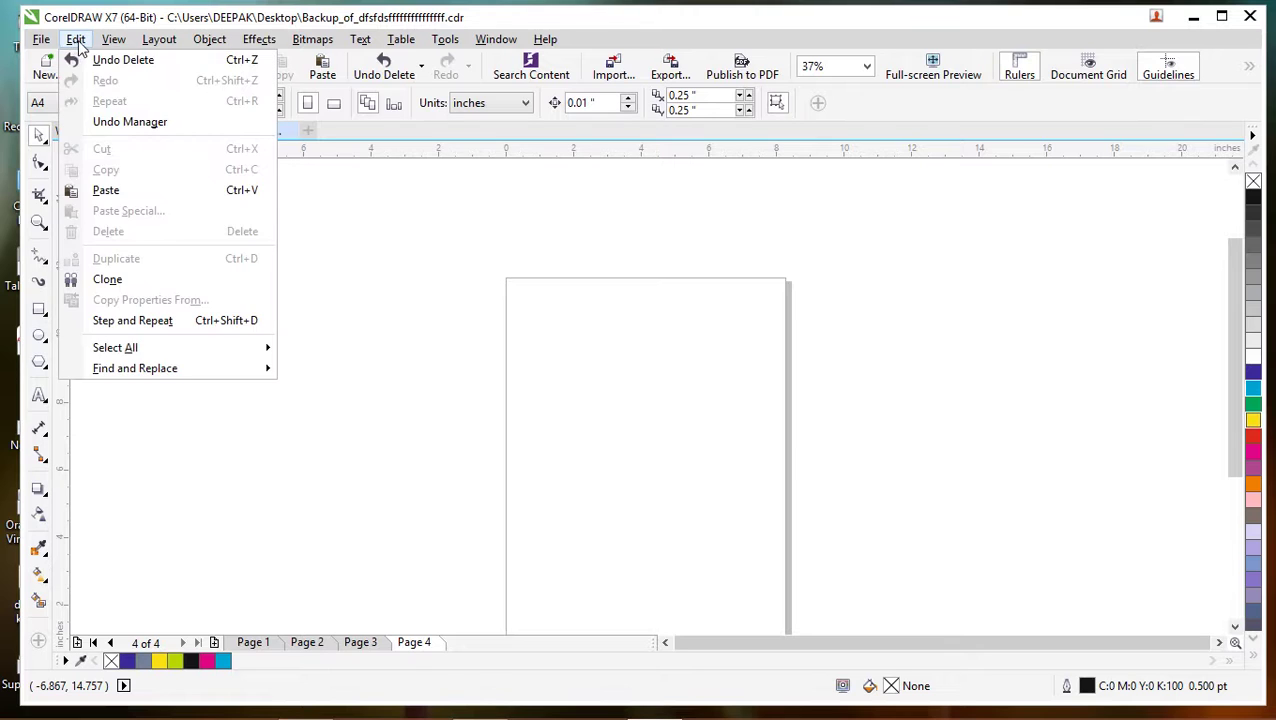
mouse_move(104, 45)
mouse_move(41, 42)
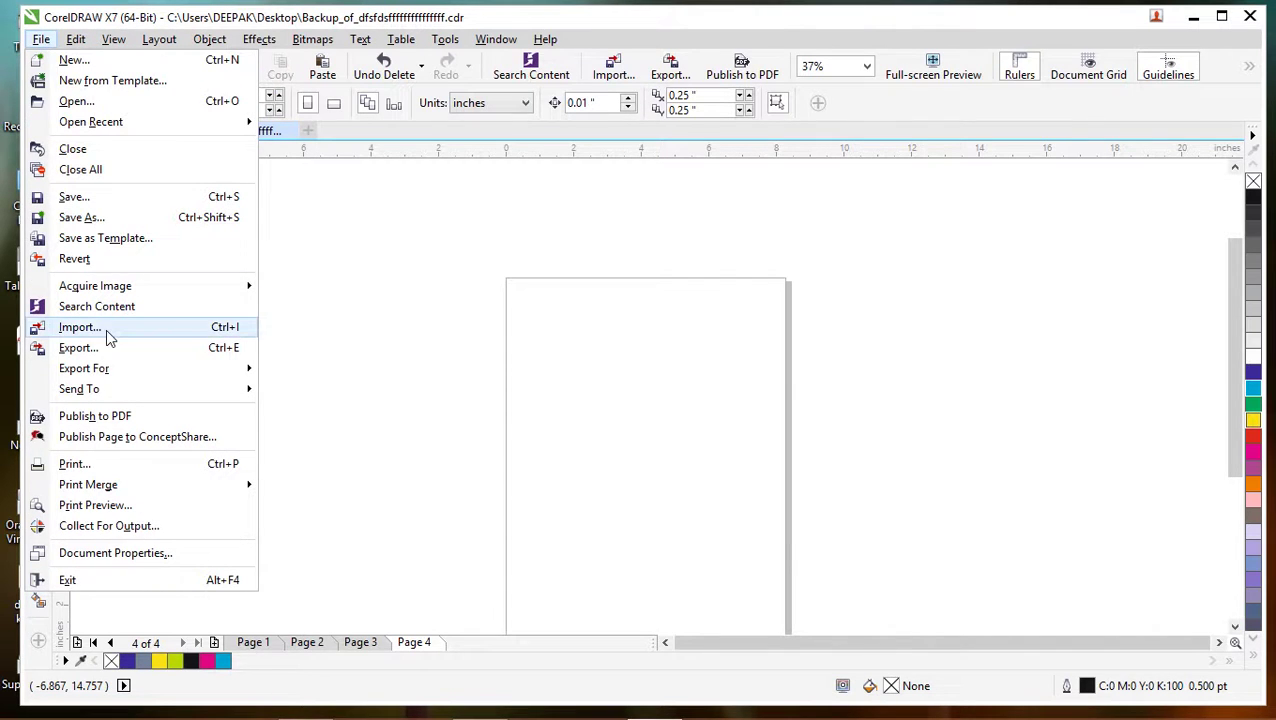
left_click(557, 79)
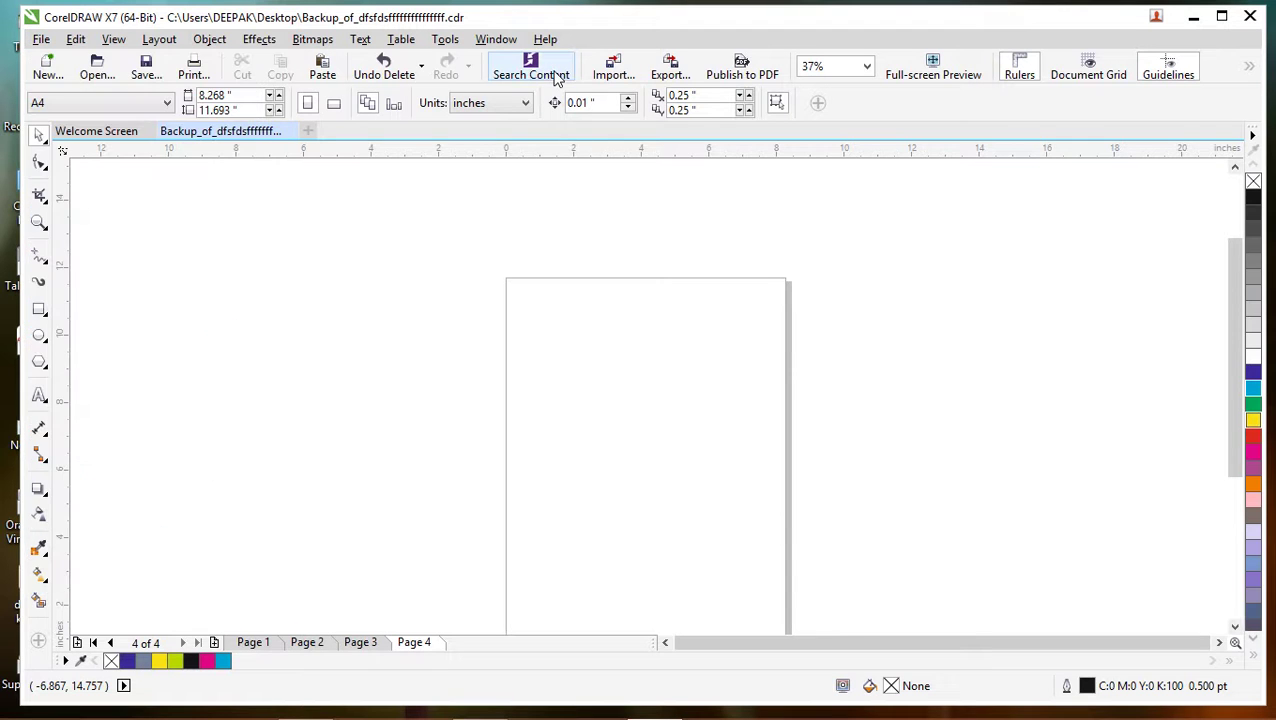
left_click(421, 66)
left_click(41, 39)
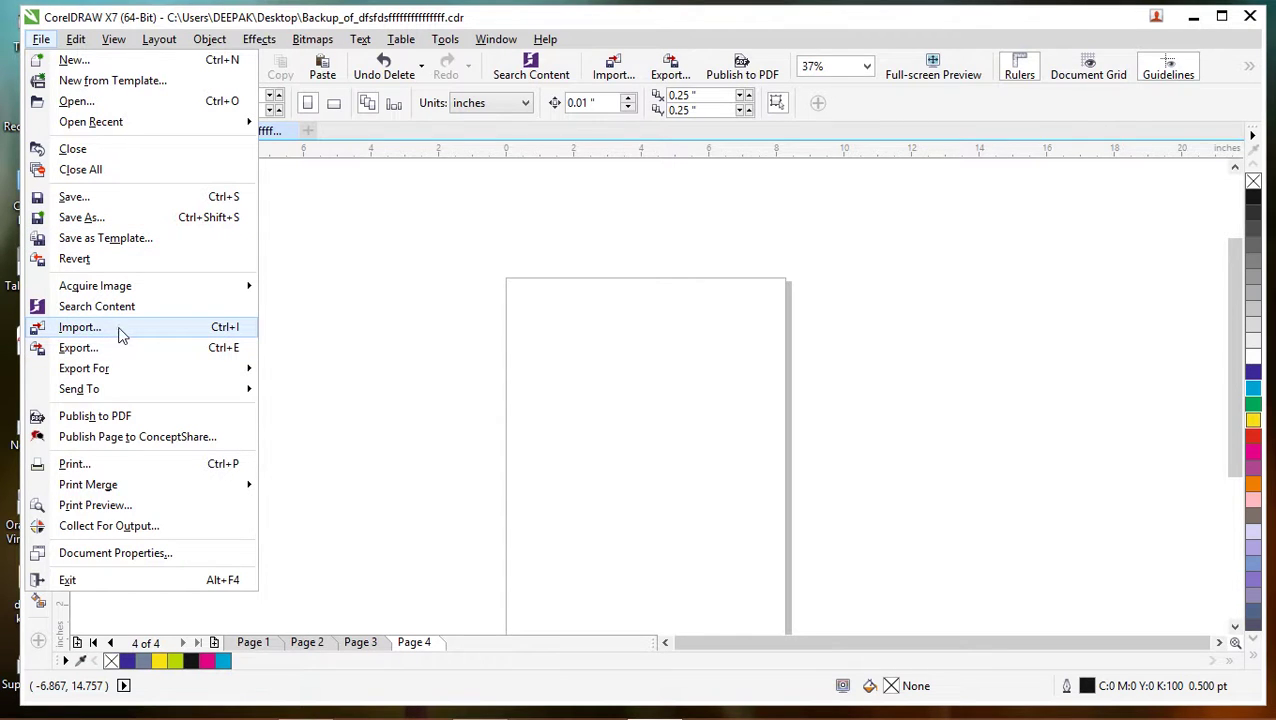
mouse_move(498, 42)
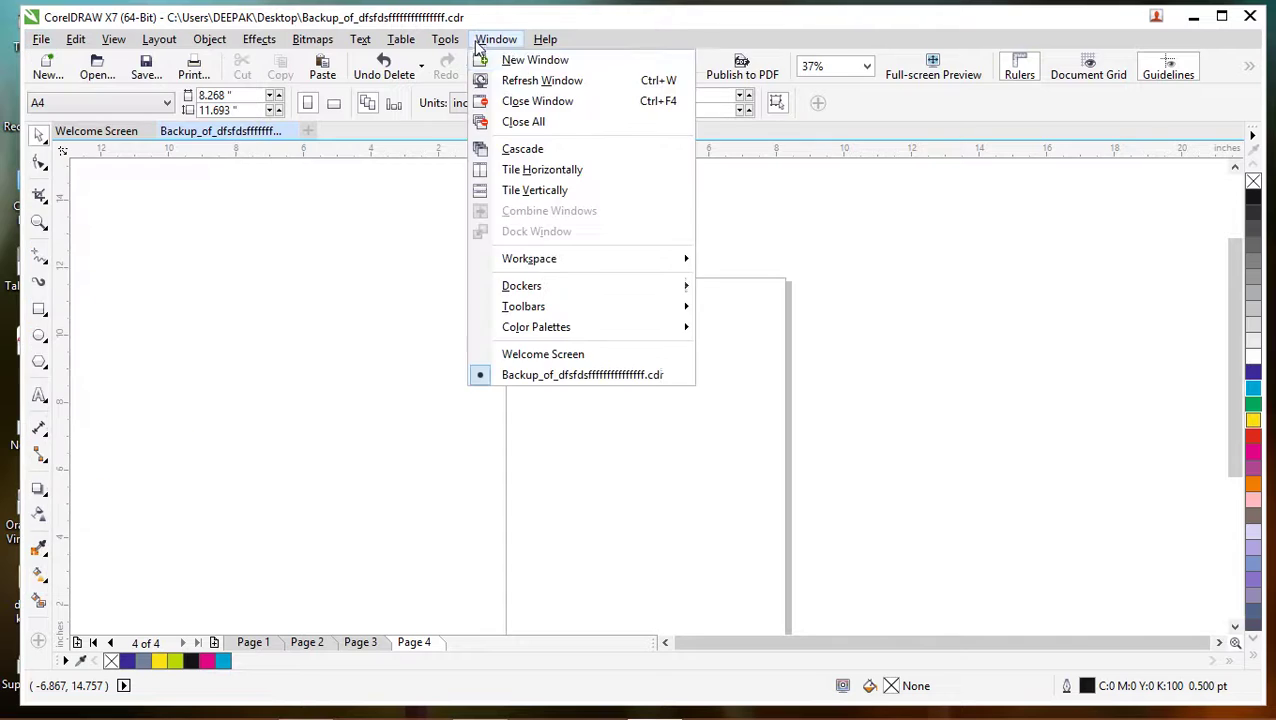
left_click(407, 287)
Step: Search for content in the Ganesh clipart folder and place the 04_octopus-pal.wmf clipart on Page 4
left_click(534, 77)
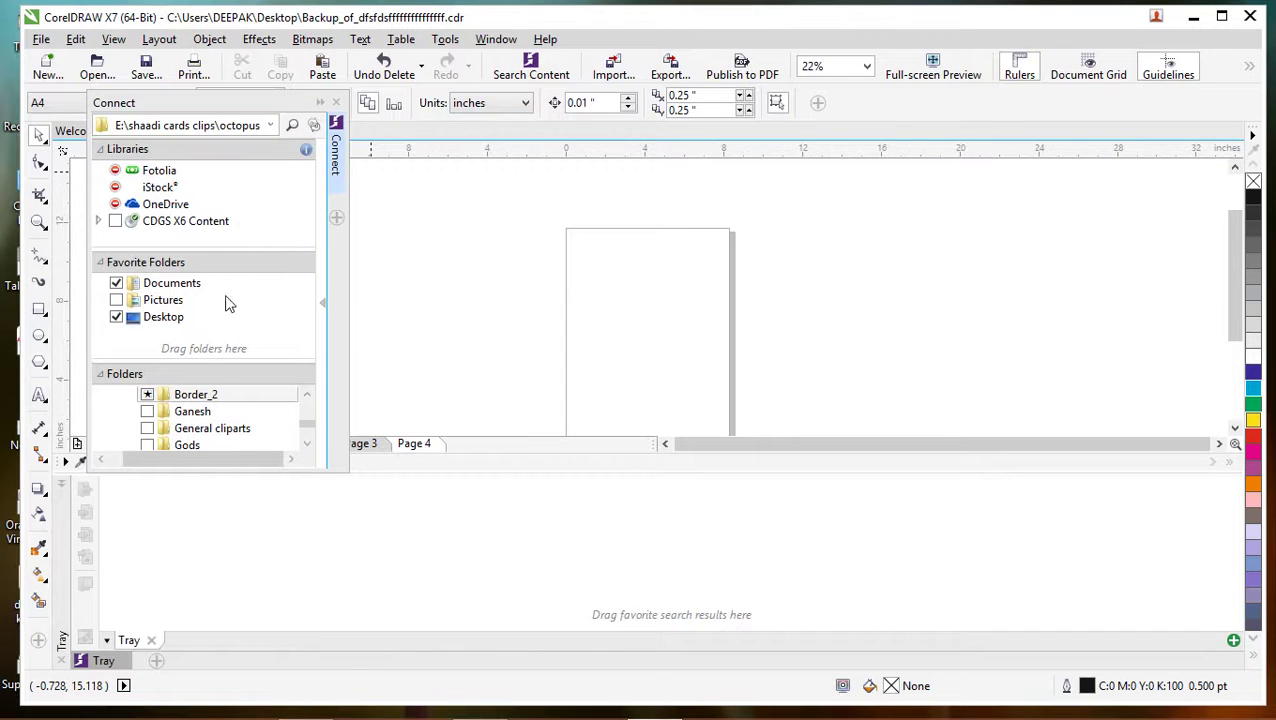
left_click(212, 418)
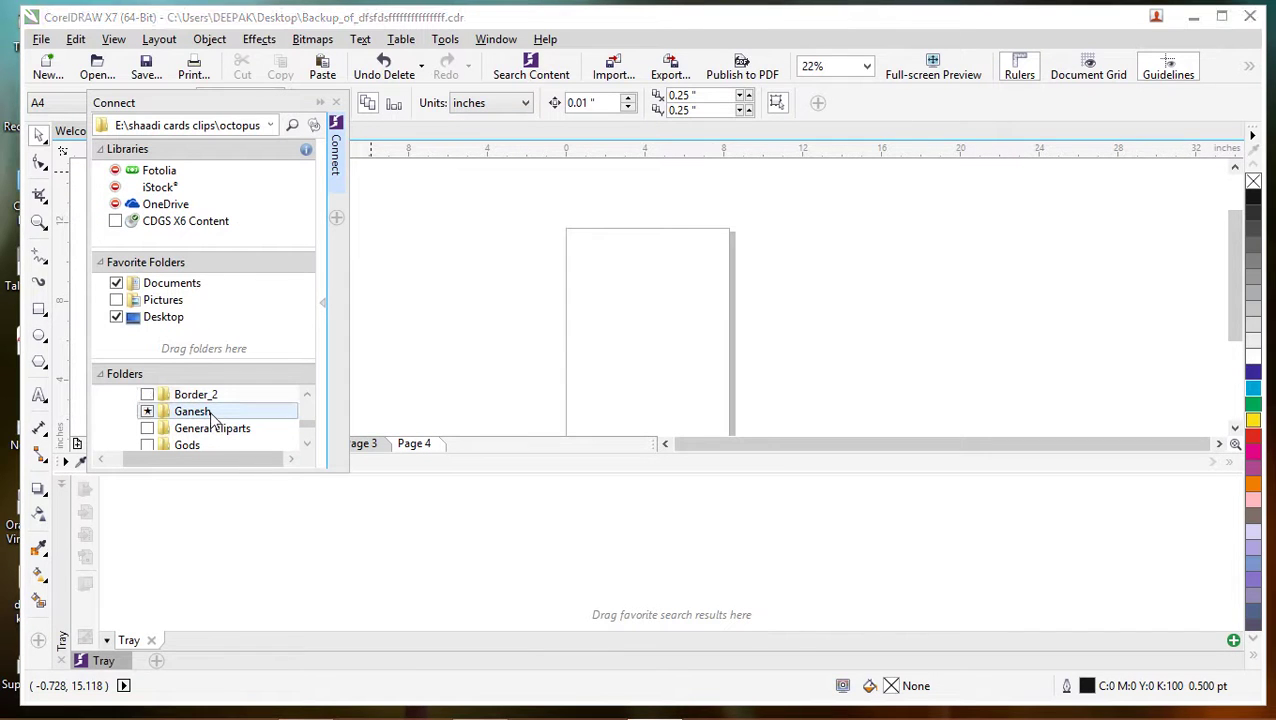
left_click(239, 382)
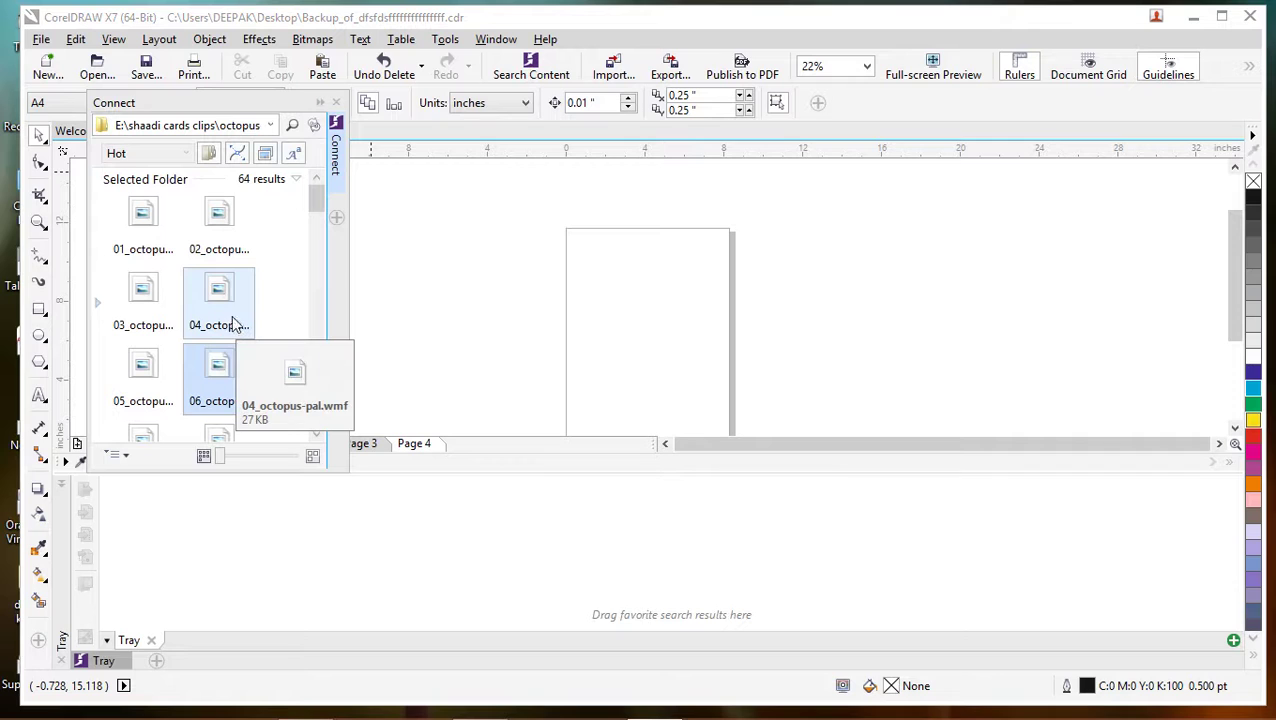
left_click_drag(220, 303, 592, 313)
Step: Close the Connect and Tray dockers and move the Ganesh clipart onto the page at about X 3.93, Y 7.22 inches
left_click(336, 102)
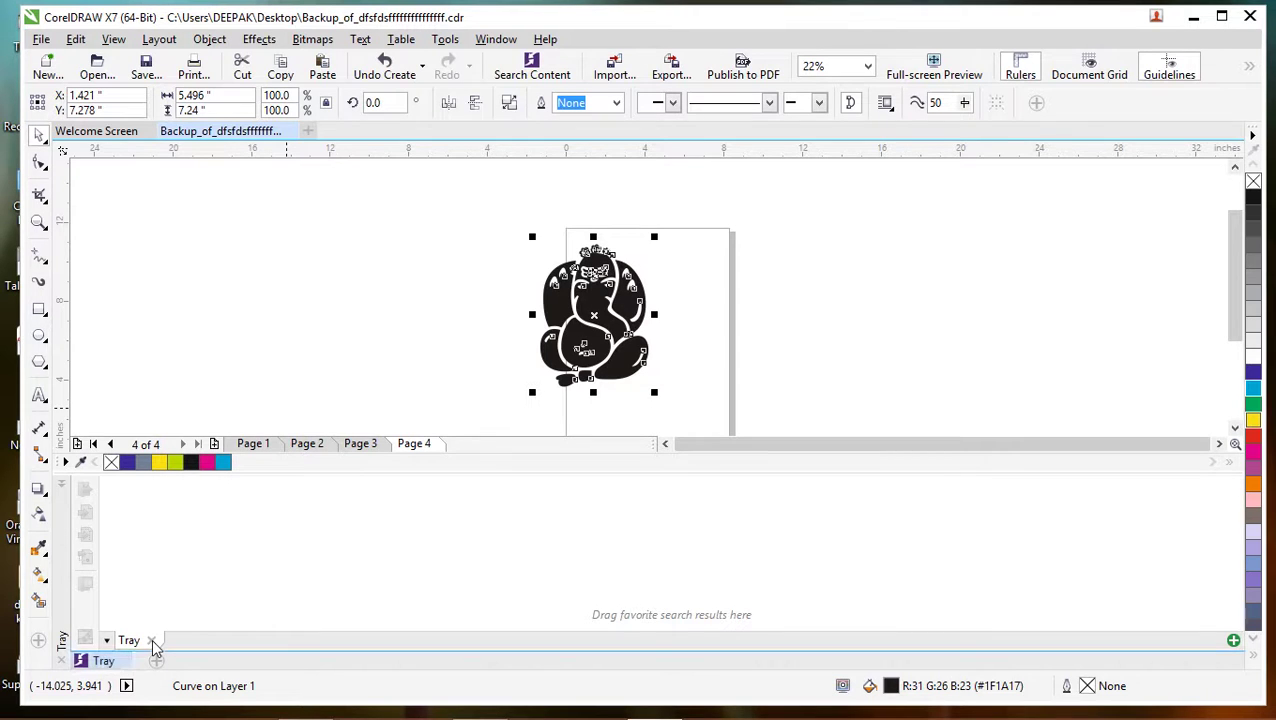
left_click(108, 661)
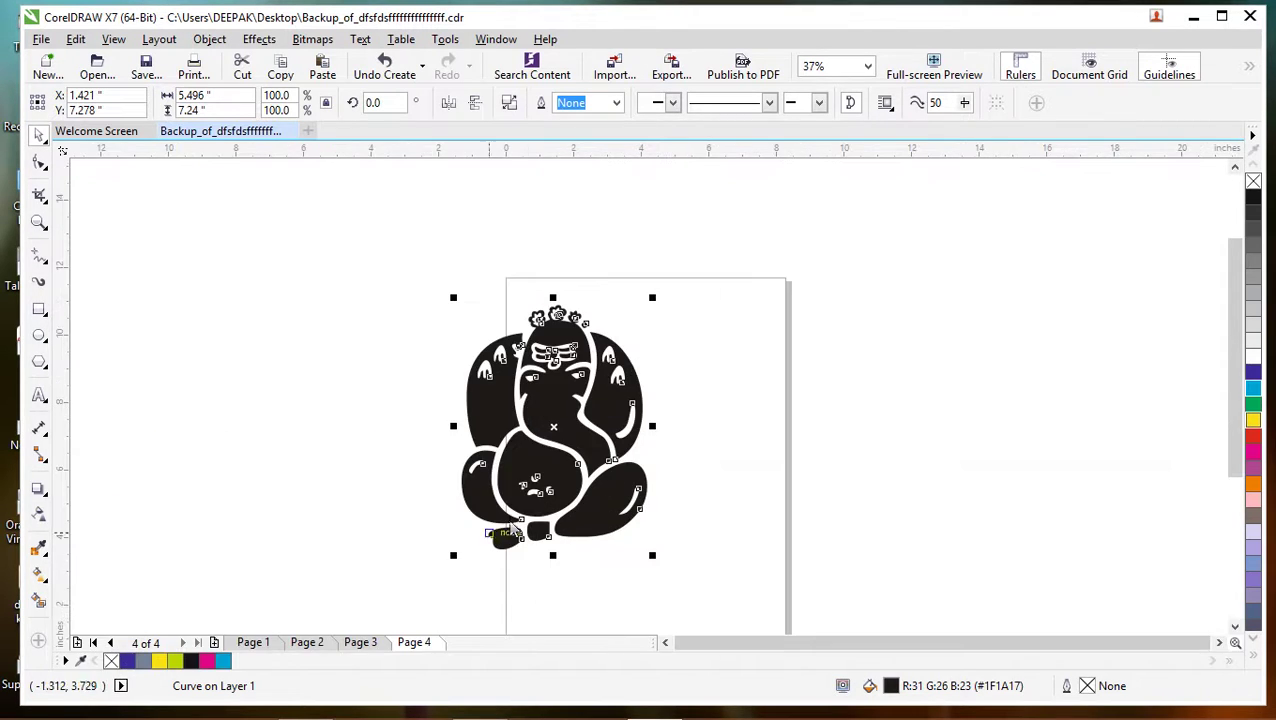
left_click(551, 415)
left_click_drag(551, 415, 636, 418)
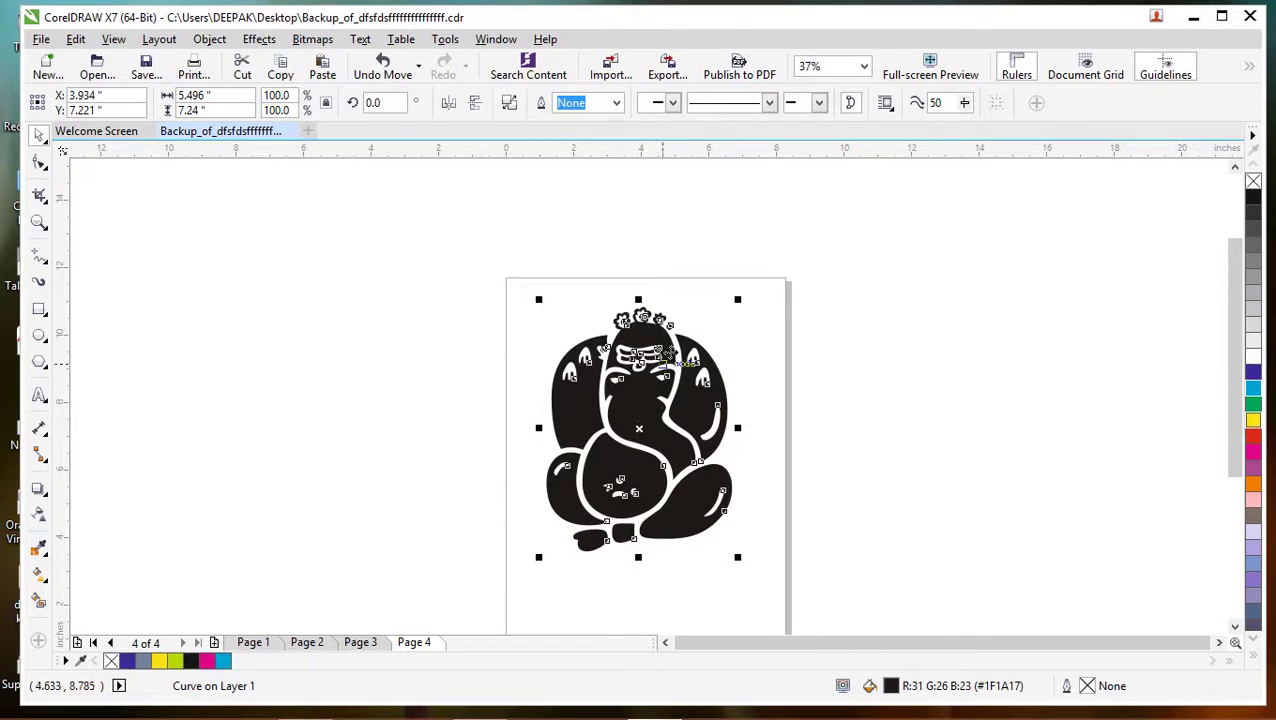
Step: Scale the Ganesh clipart down to about 3.49 × 4.6 inches and move it to about X 4.22, Y 8.31 inches
left_click_drag(738, 299, 672, 388)
left_click_drag(600, 477, 644, 428)
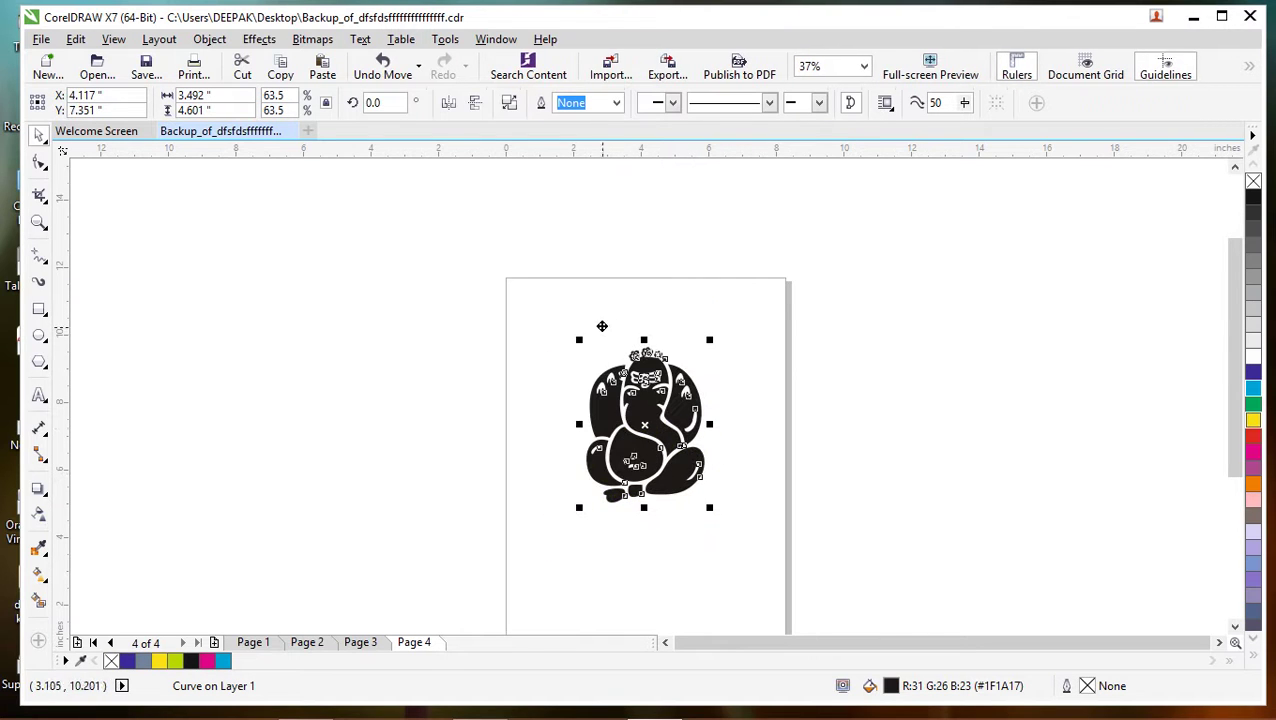
left_click_drag(526, 309, 749, 546)
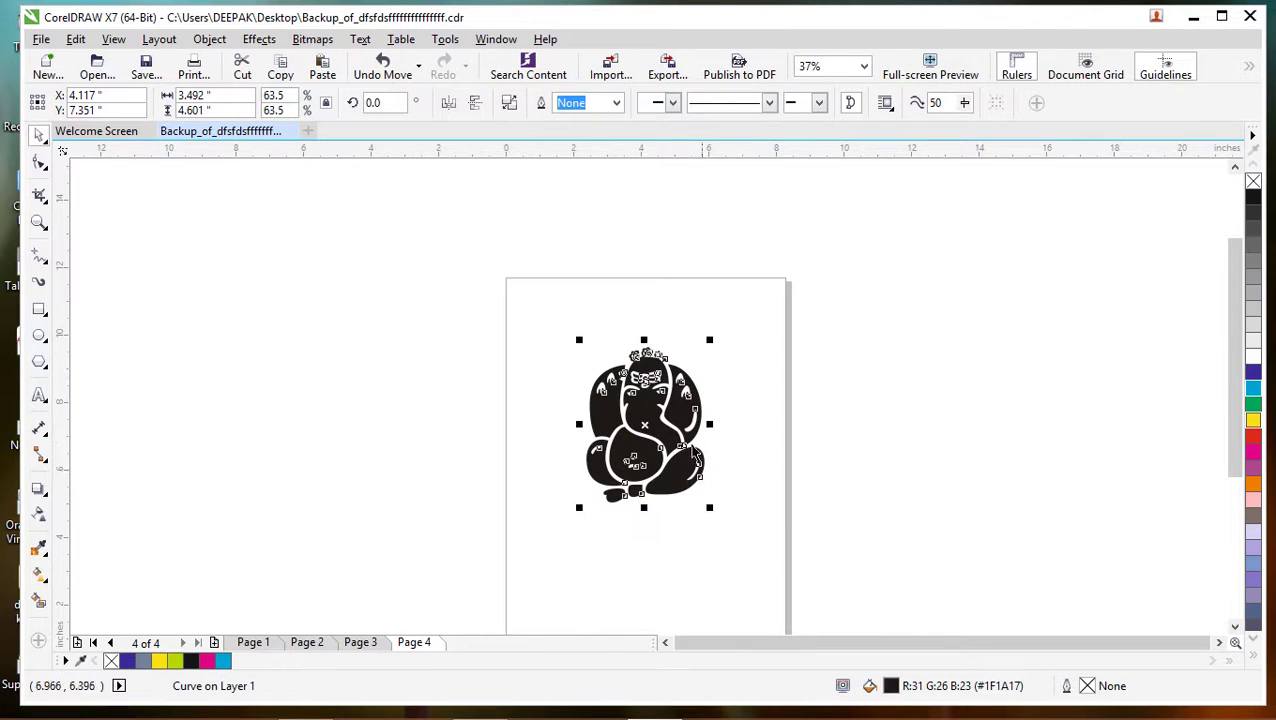
left_click_drag(694, 452, 698, 414)
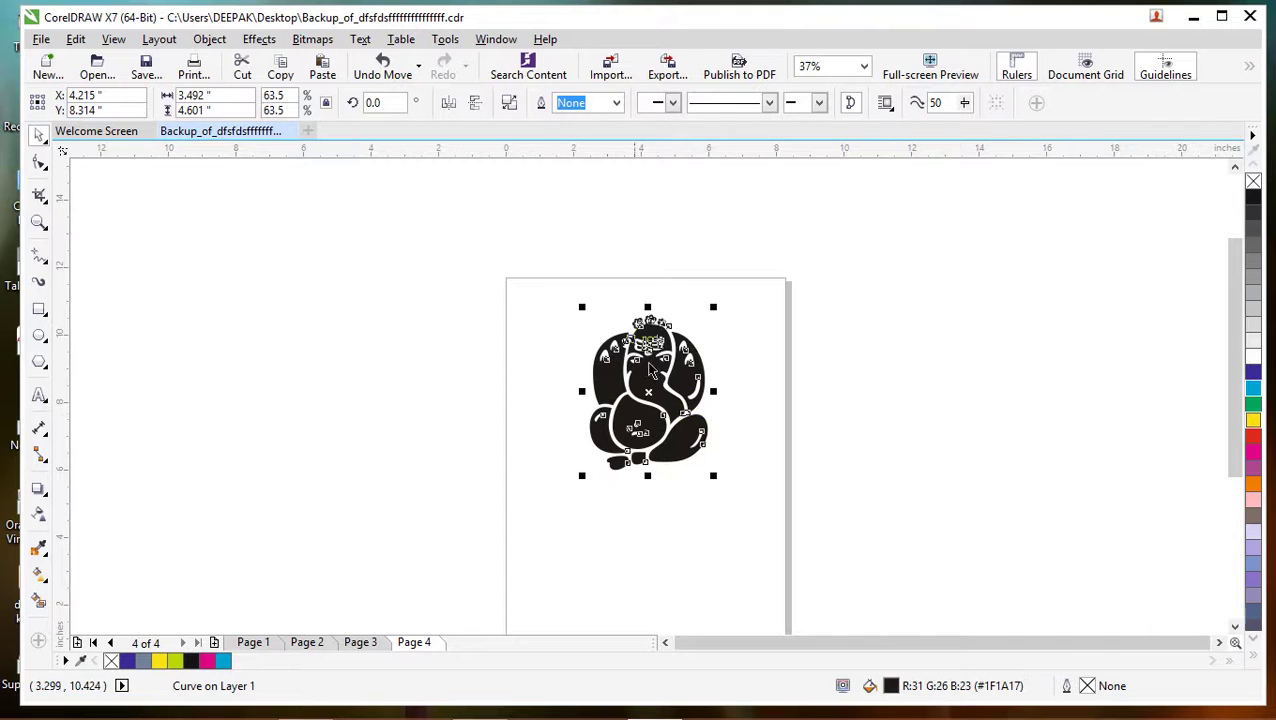
Step: Mirror the Ganesh clipart horizontally three times in a row
left_click(450, 105)
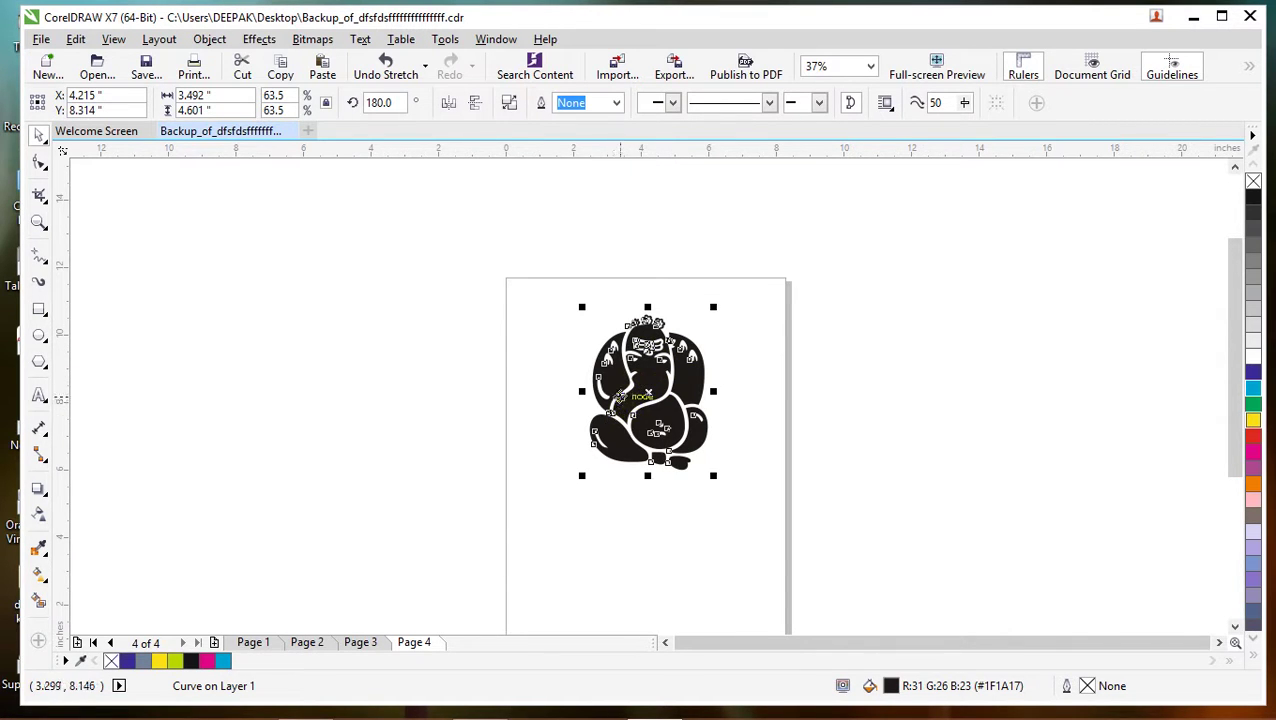
left_click(449, 105)
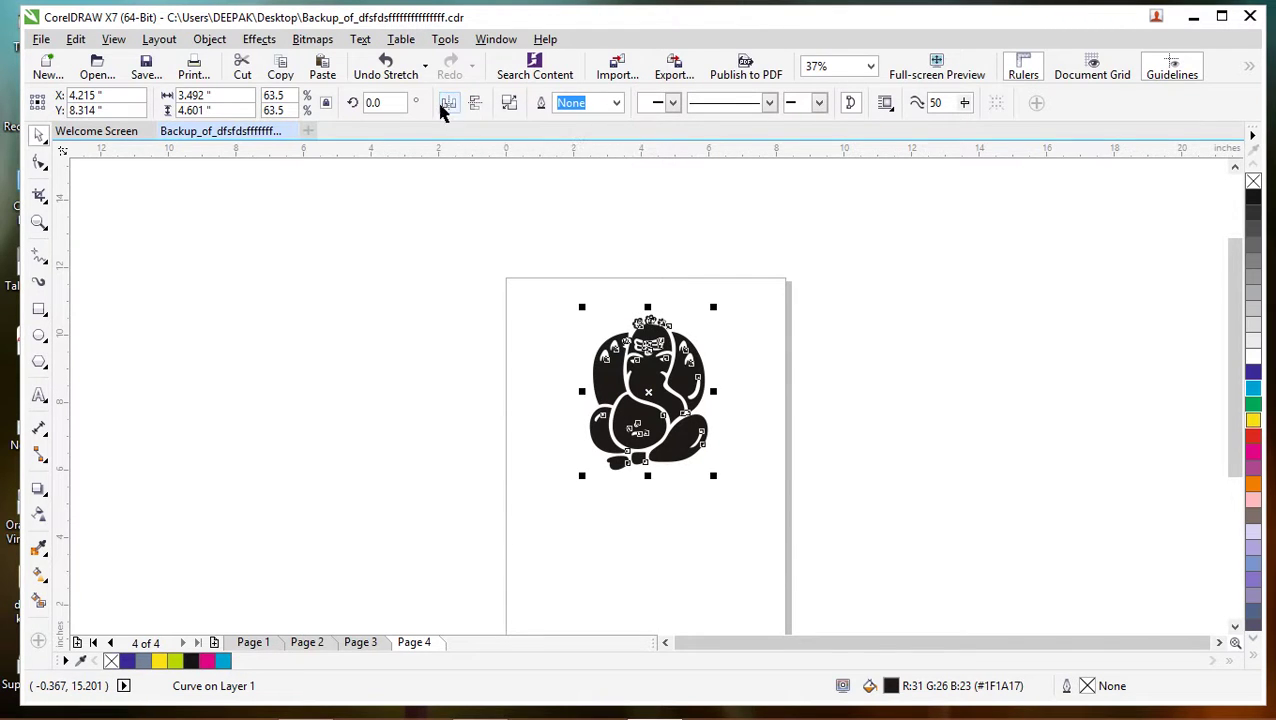
left_click(449, 107)
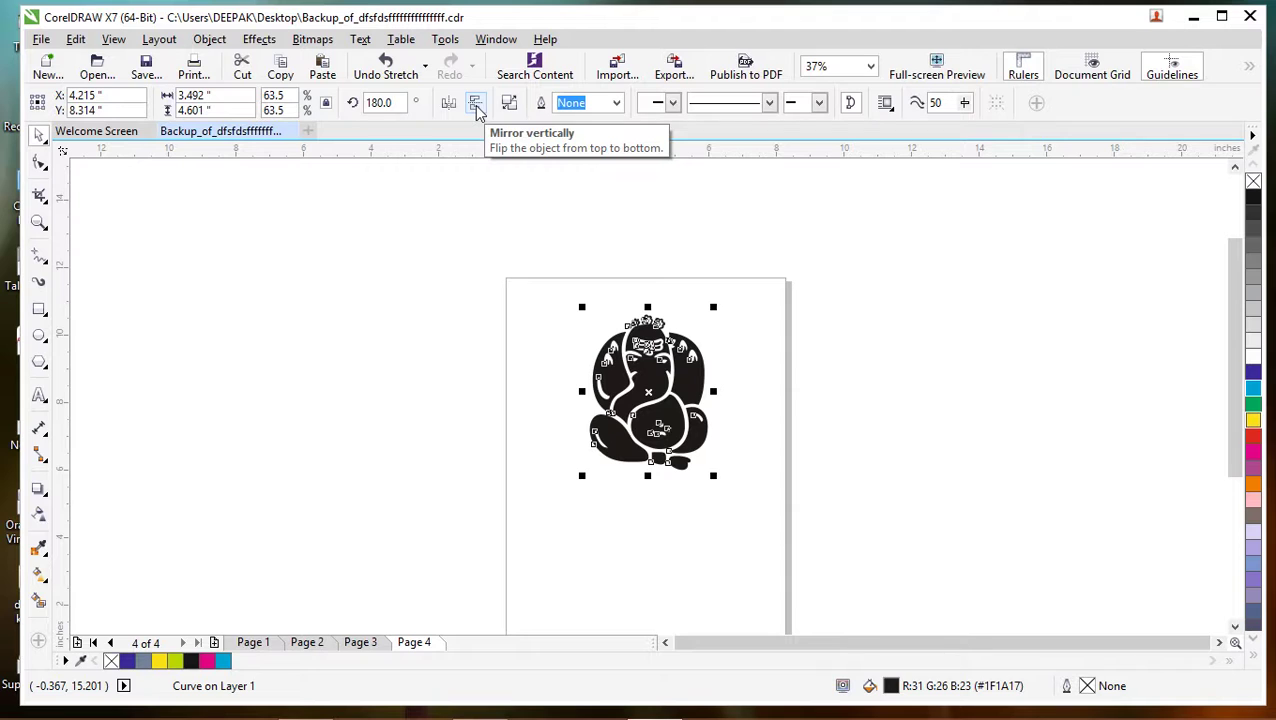
Step: Mirror the Ganesh clipart vertically twice, and delete it from Page 4
left_click(477, 106)
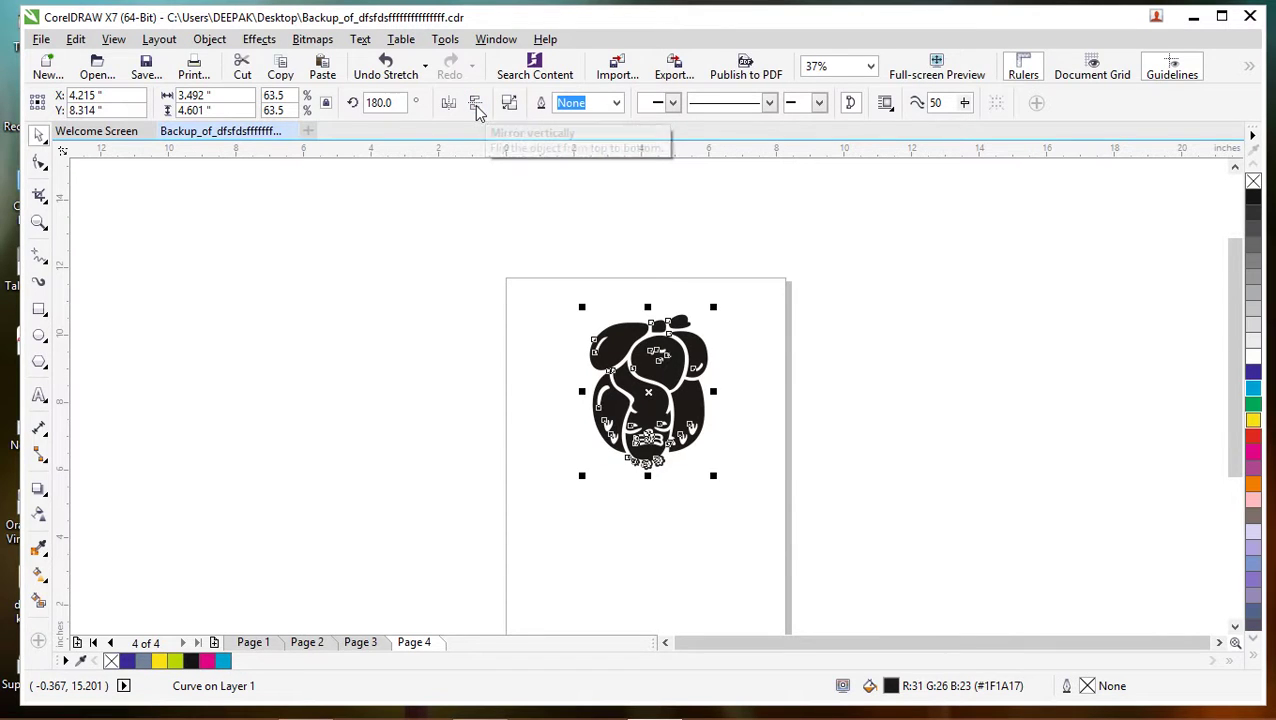
left_click(477, 106)
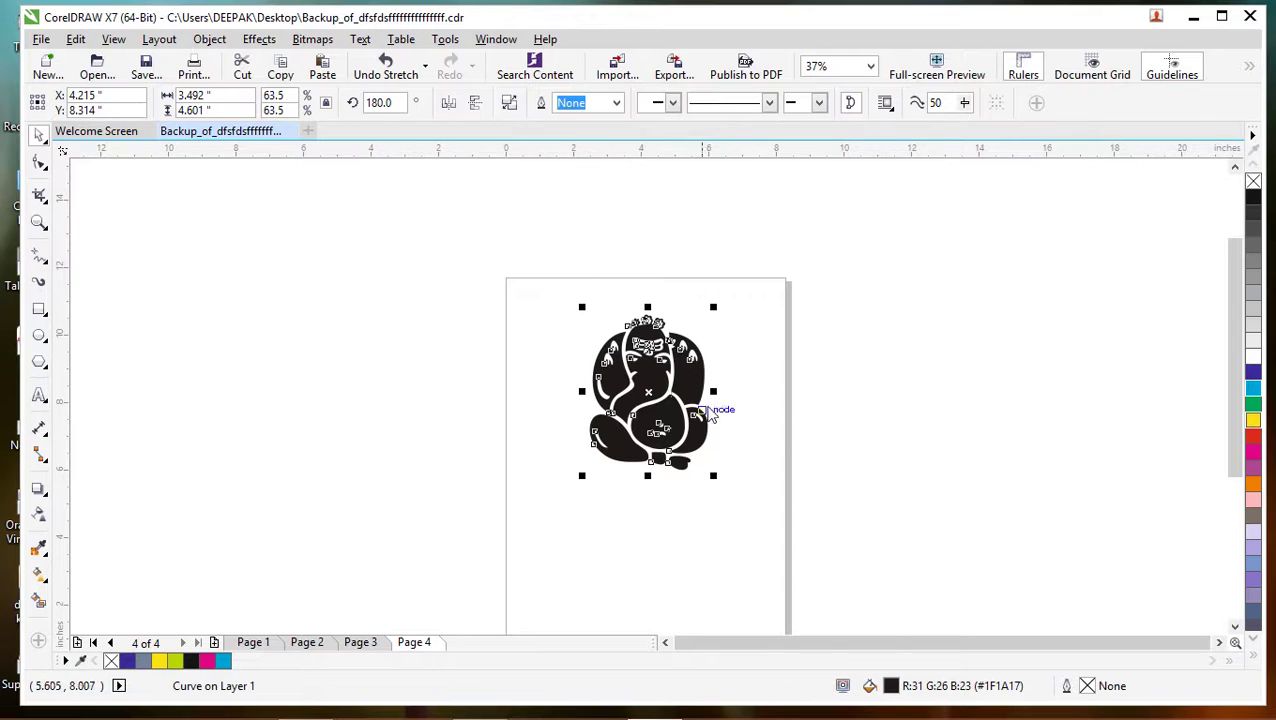
left_click(735, 418)
left_click(648, 412)
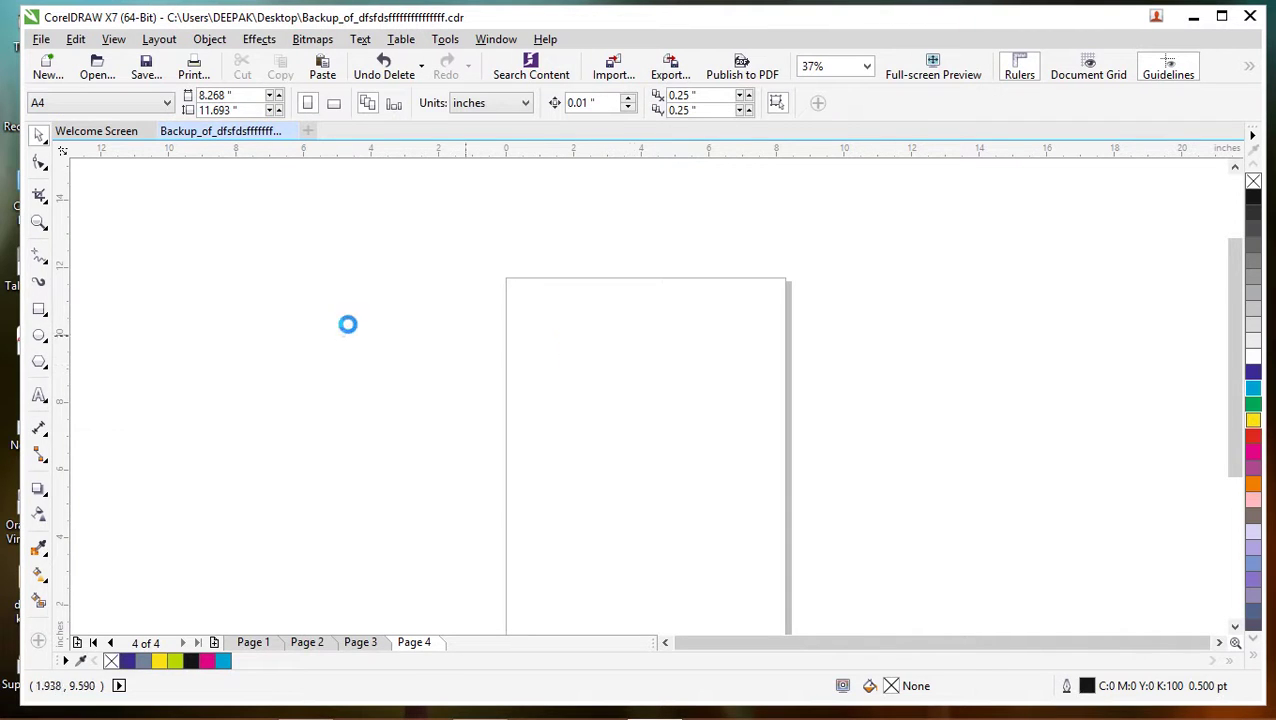
Step: Draw a rectangle about 5.97 × 3.33 inches on Page 4 and fill it with blue (C:100 M:100 Y:0 K:0)
left_click(39, 310)
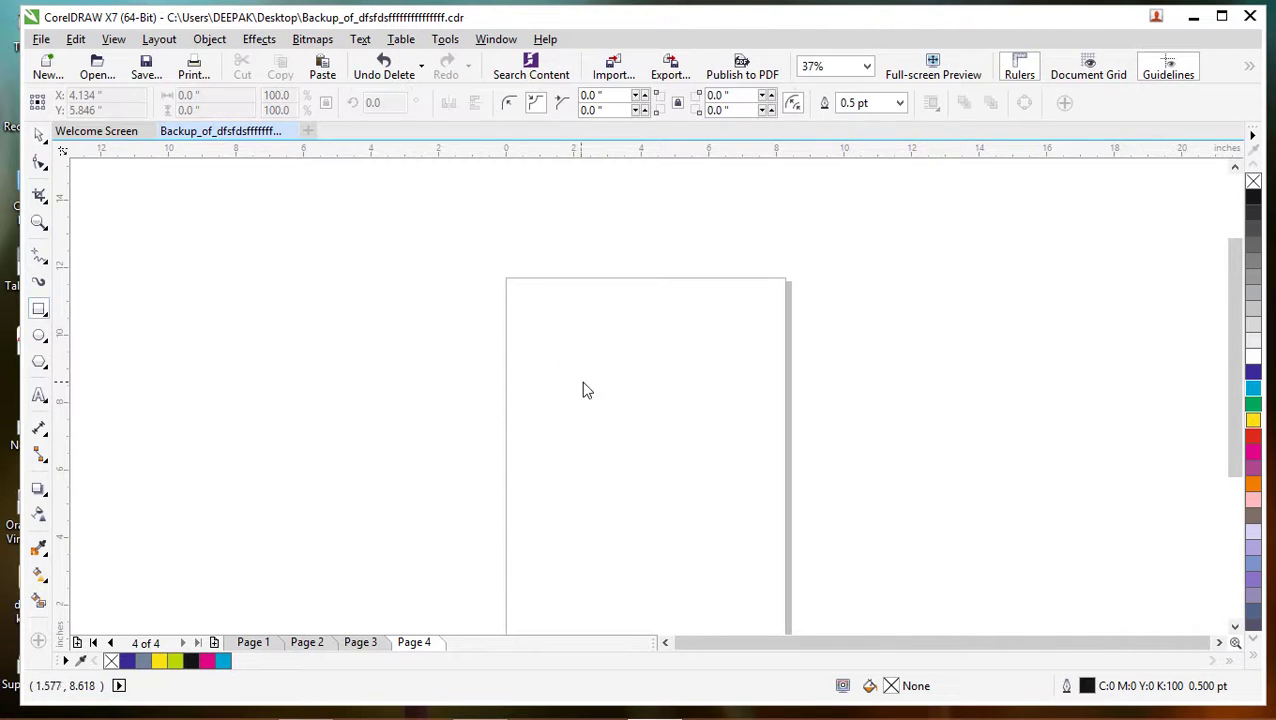
mouse_move(552, 359)
left_mouse_down()
mouse_move(578, 487)
mouse_move(755, 472)
left_mouse_up()
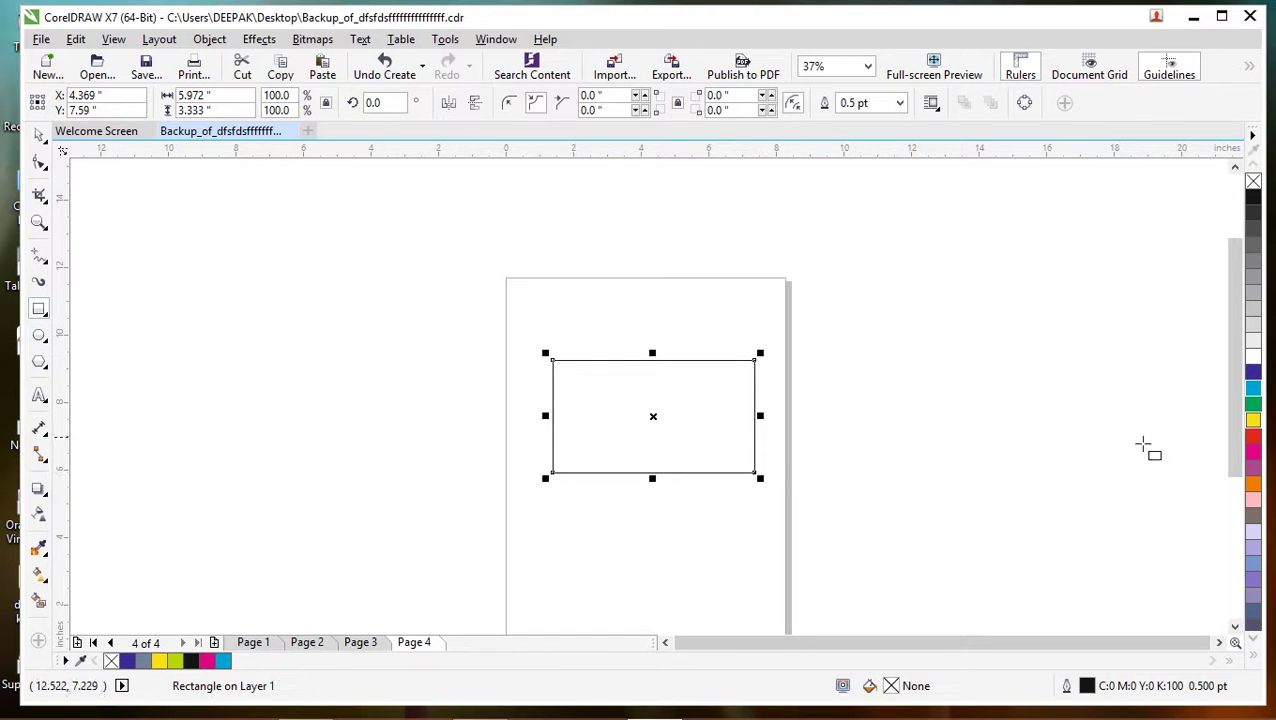
left_click(1253, 372)
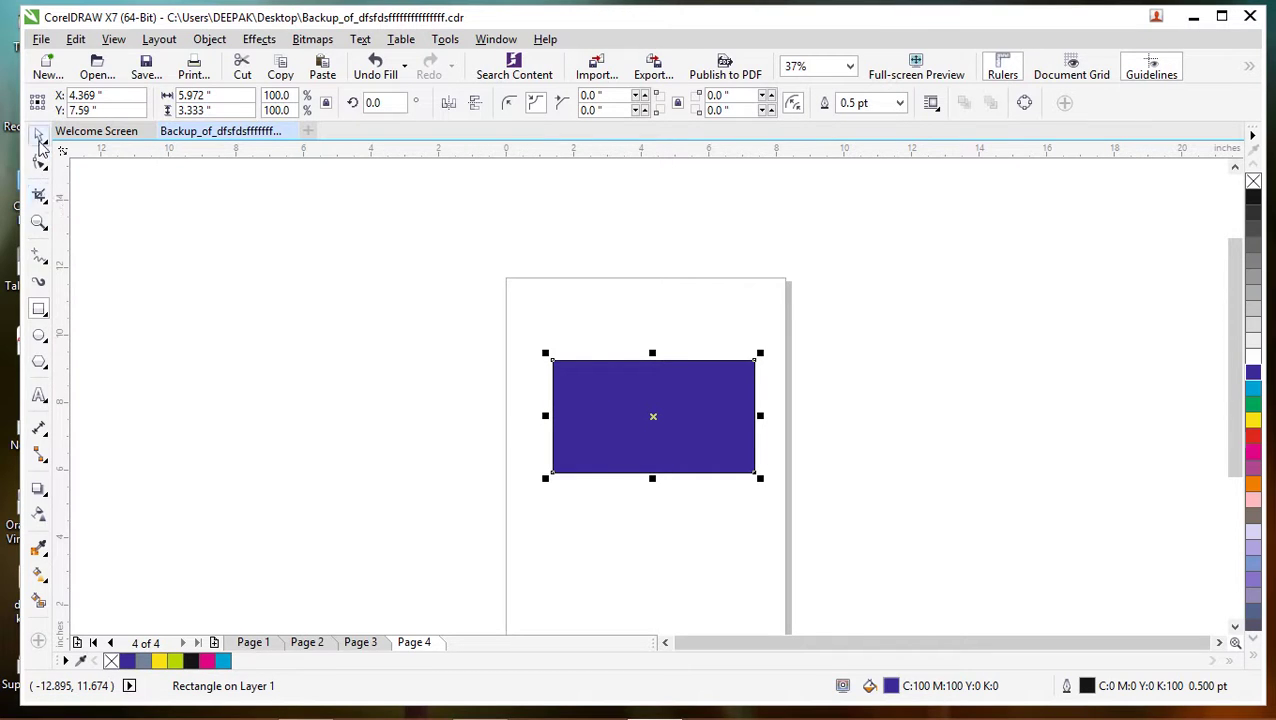
Step: Skew the blue rectangle horizontally into a slanted parallelogram and rotate it to about 7.7 degrees
left_click(651, 418)
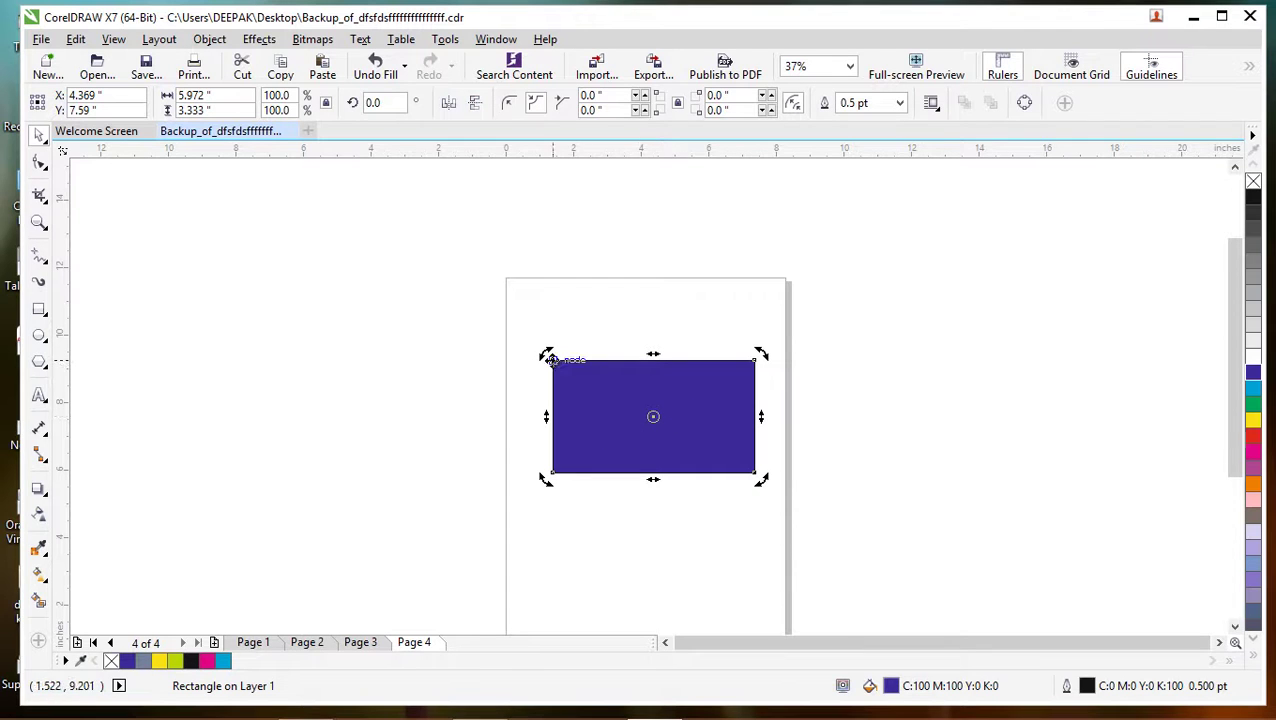
left_click_drag(650, 356, 492, 356)
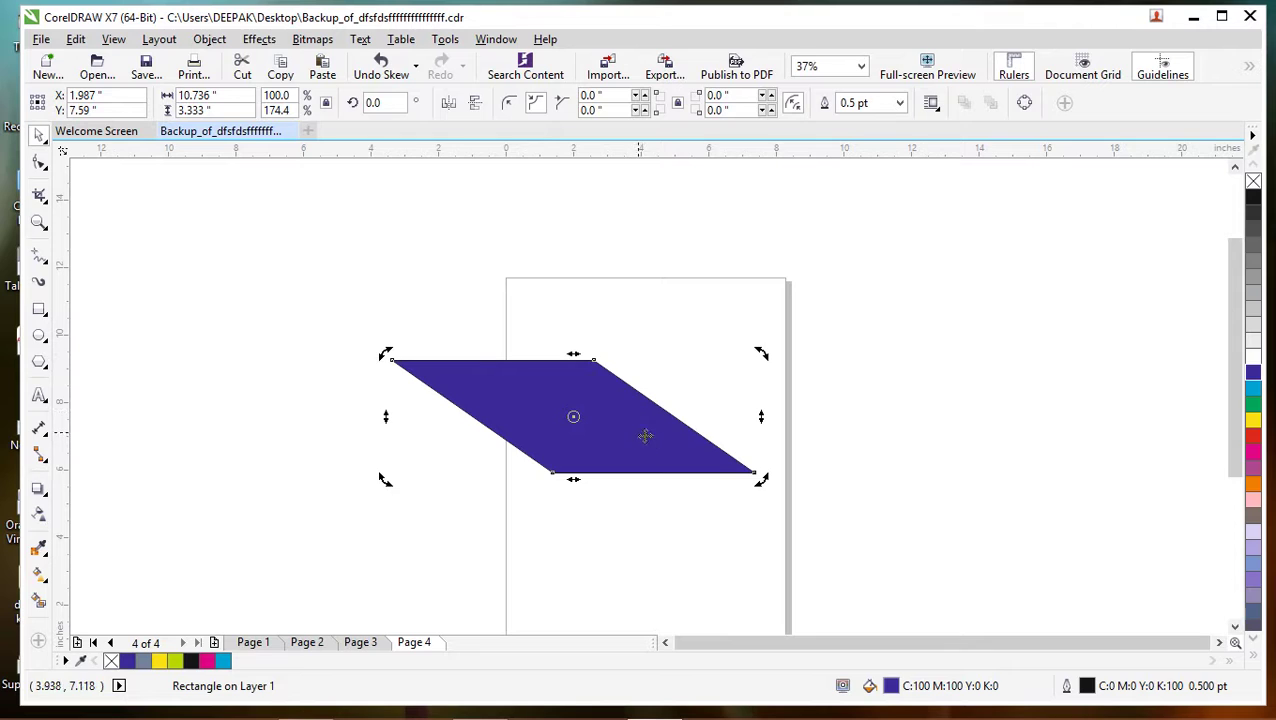
left_click_drag(763, 478, 770, 469)
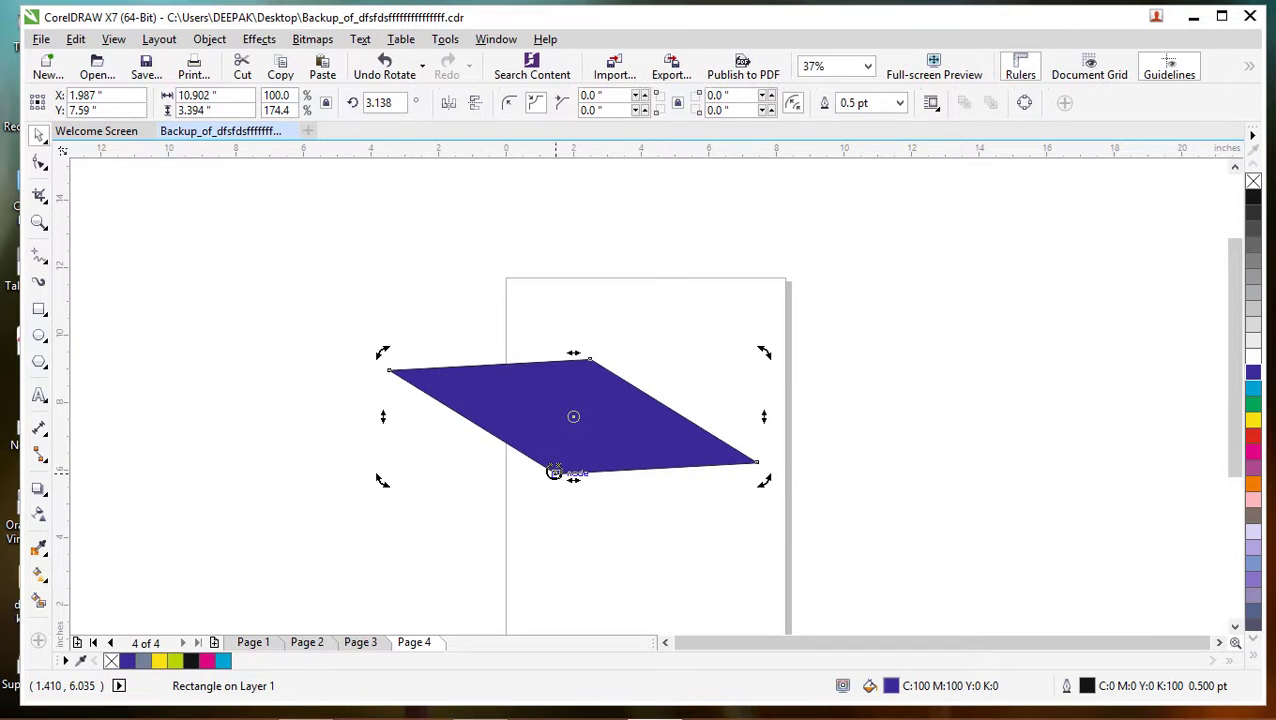
left_click_drag(554, 472, 554, 502)
left_click_drag(575, 352, 588, 344)
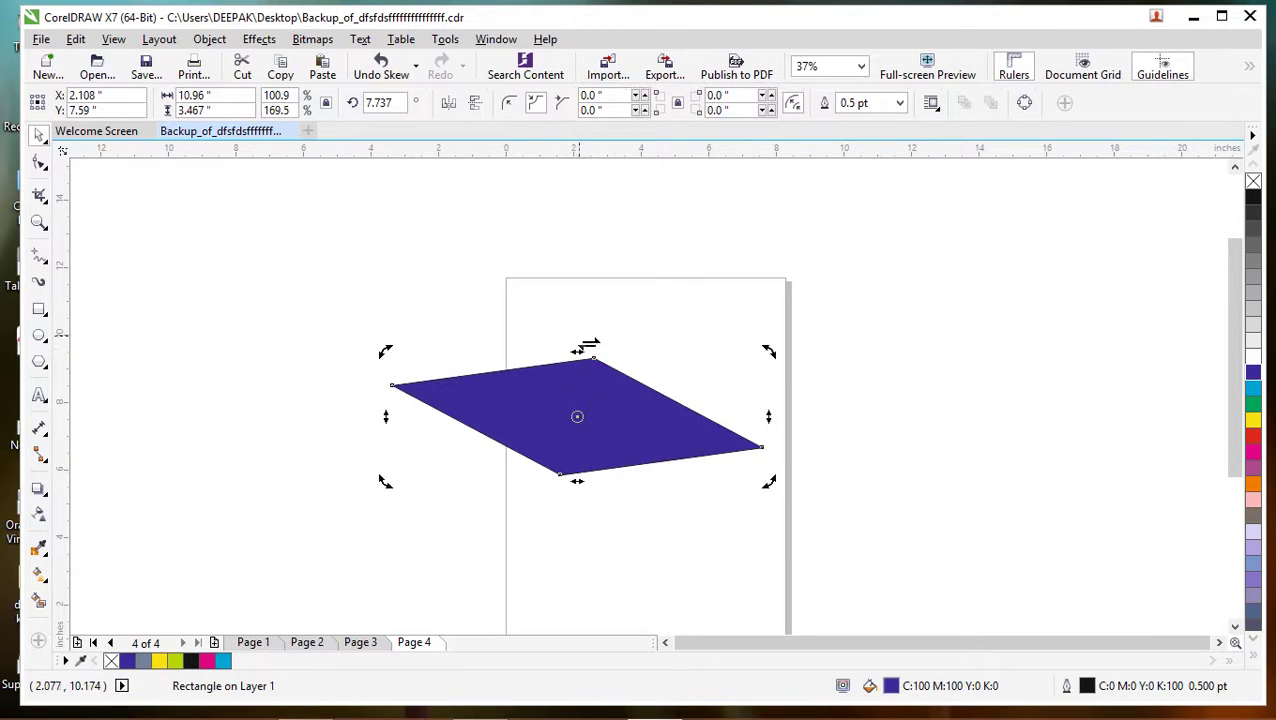
Step: Move the skewed shape to about X 4.03, Y 7.59 inches and mirror it vertically, followed by horizontally
key("Escape")
left_click(588, 412)
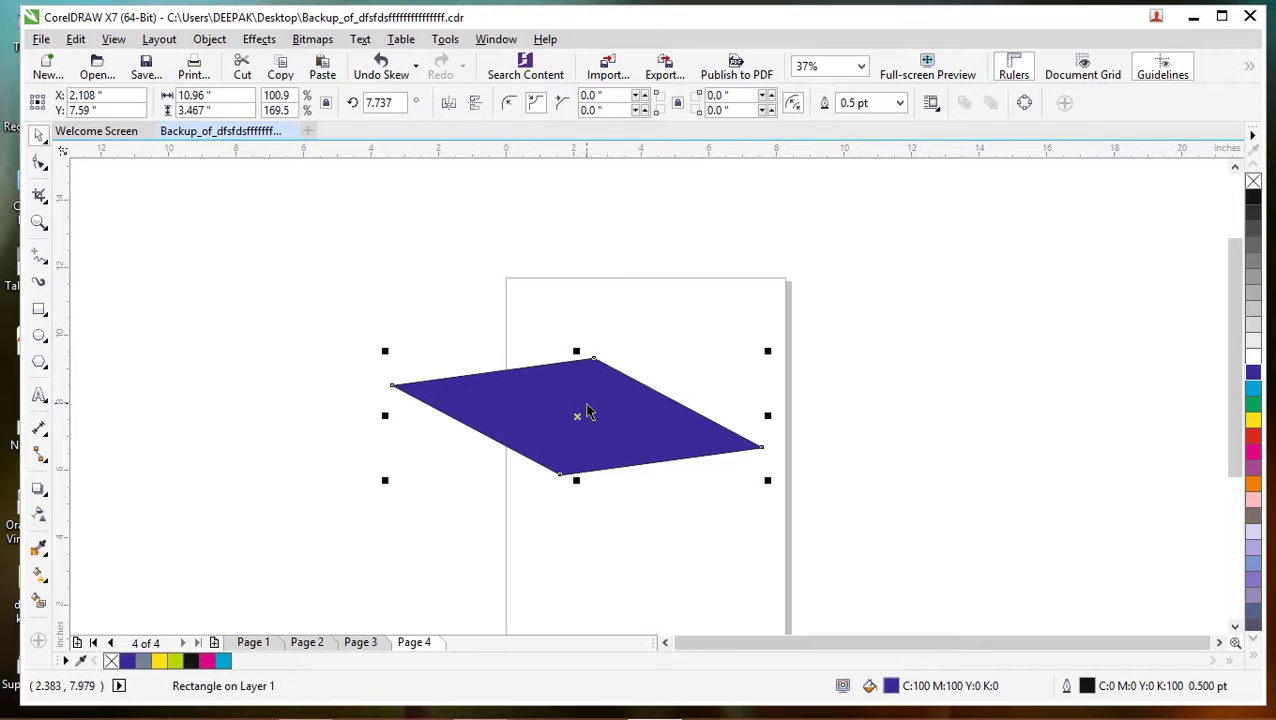
left_click_drag(588, 412, 669, 405)
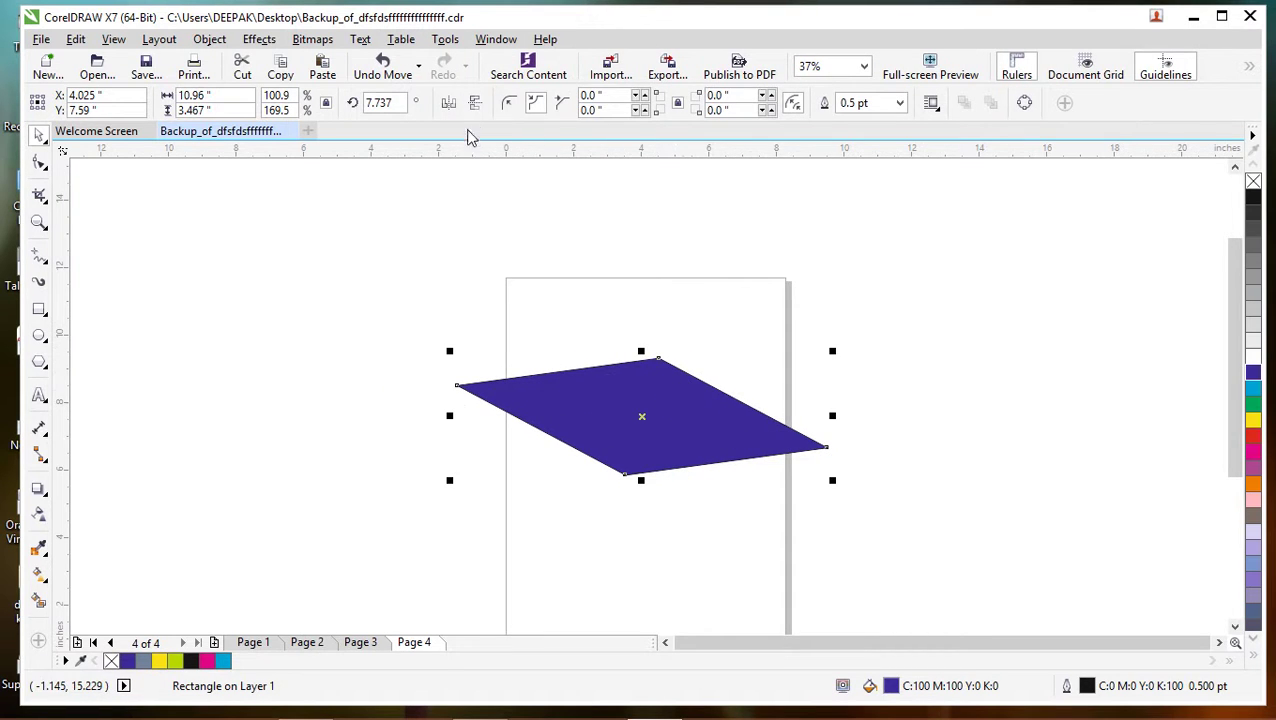
left_click(476, 104)
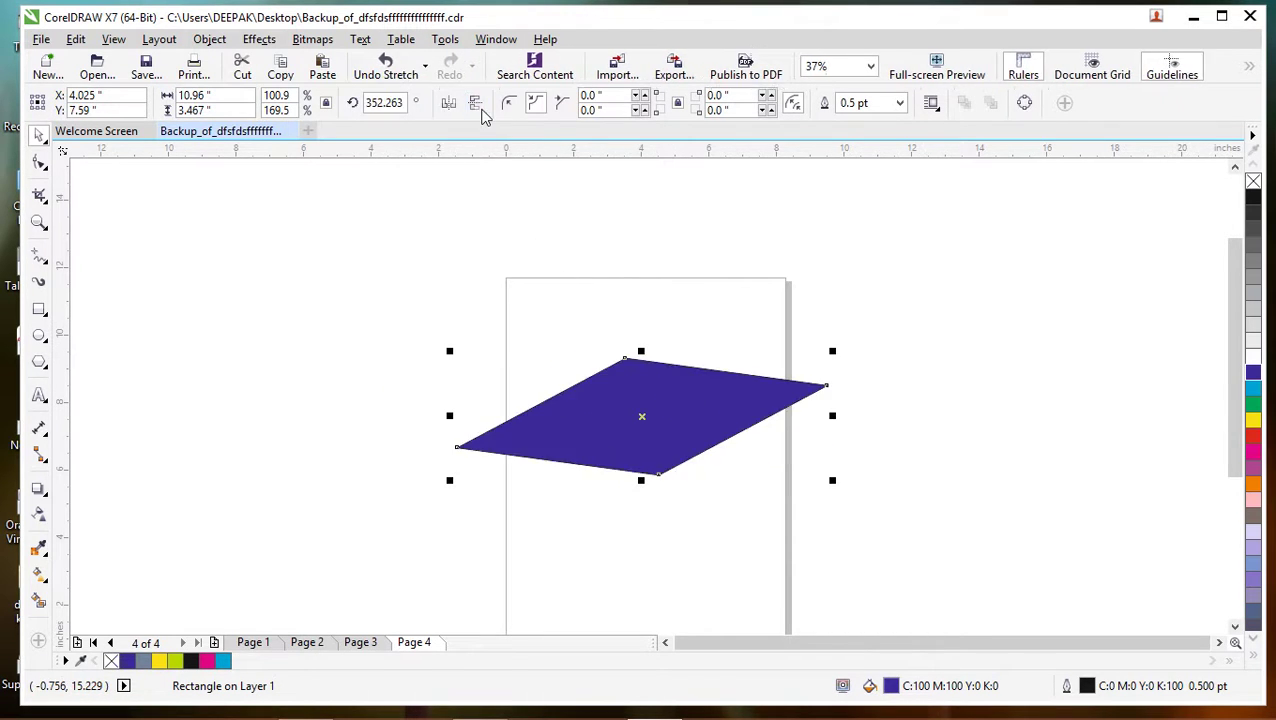
left_click(447, 106)
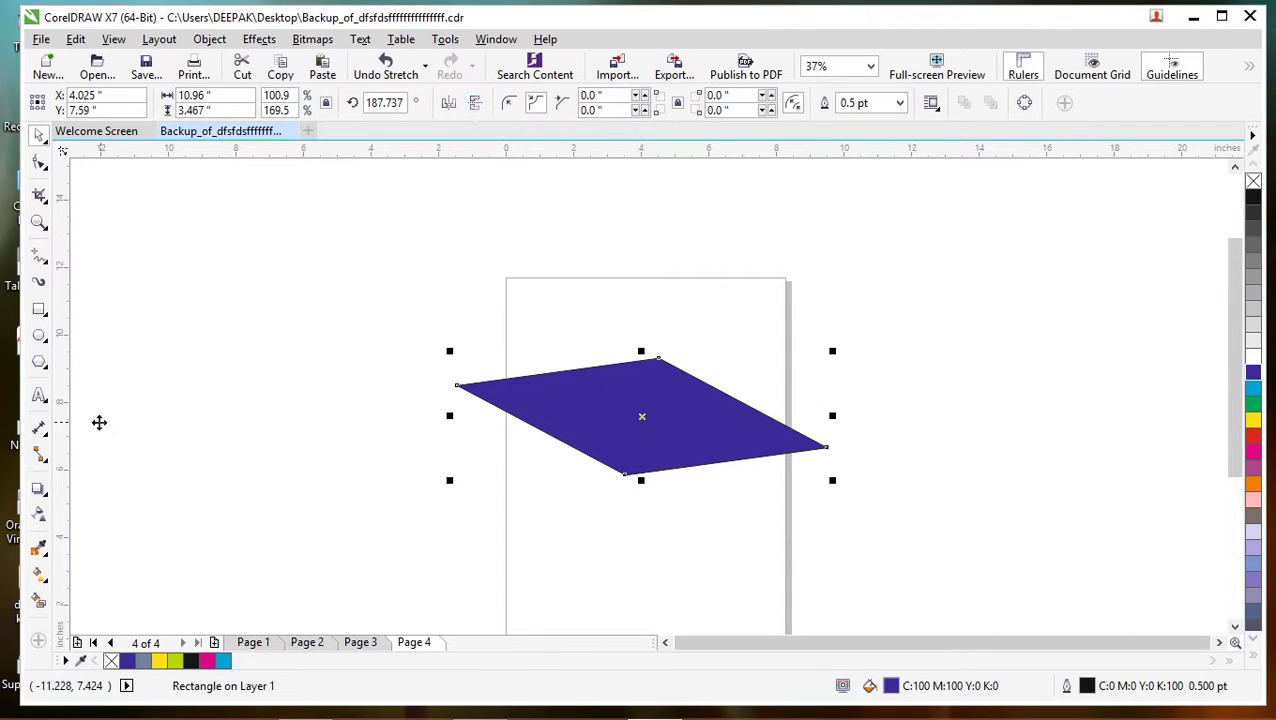
Step: Create a paragraph text frame about 7.47 × 2.58 inches beside the page and enter "ABCD" at 72 pt
left_click(36, 395)
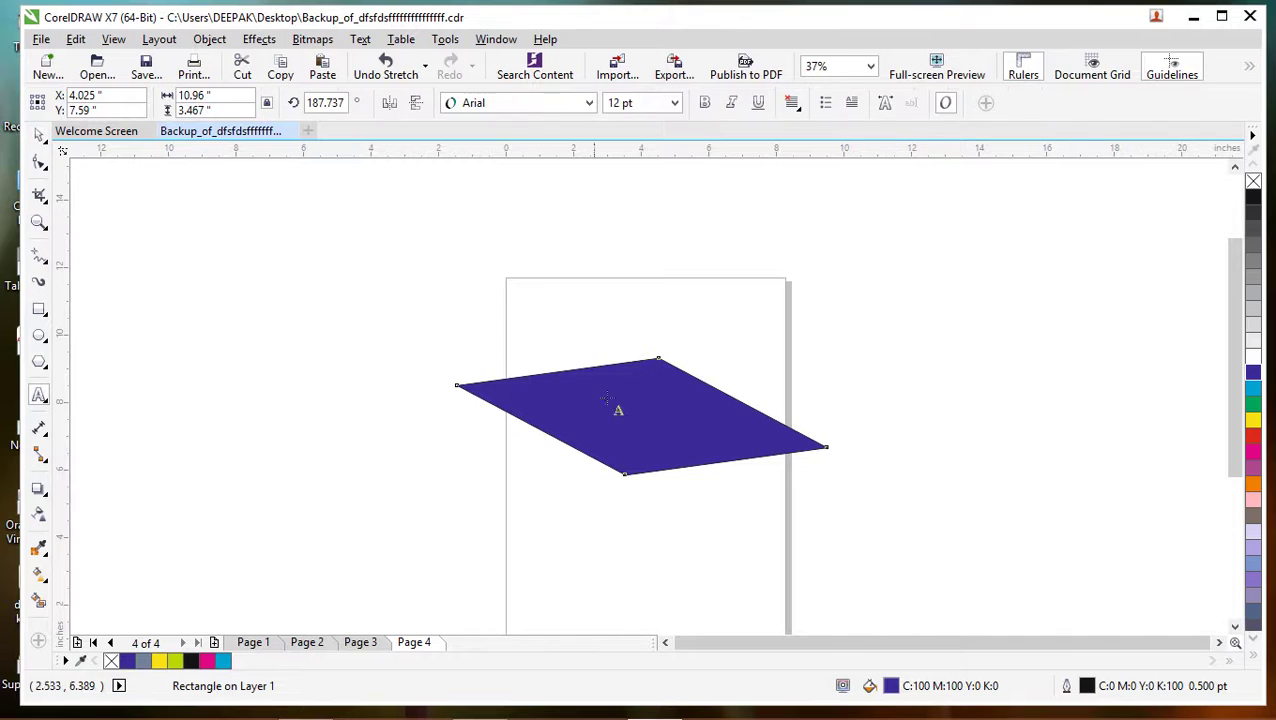
left_click_drag(241, 282, 494, 368)
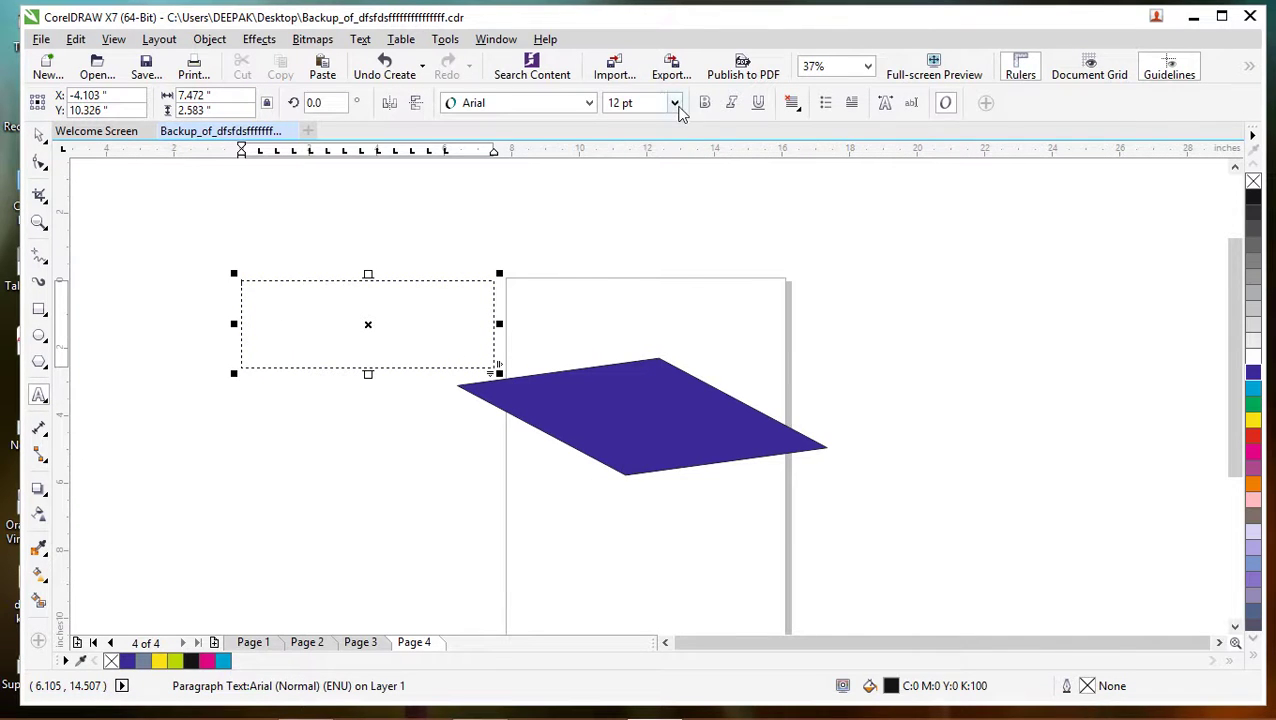
left_click(675, 103)
left_click(640, 330)
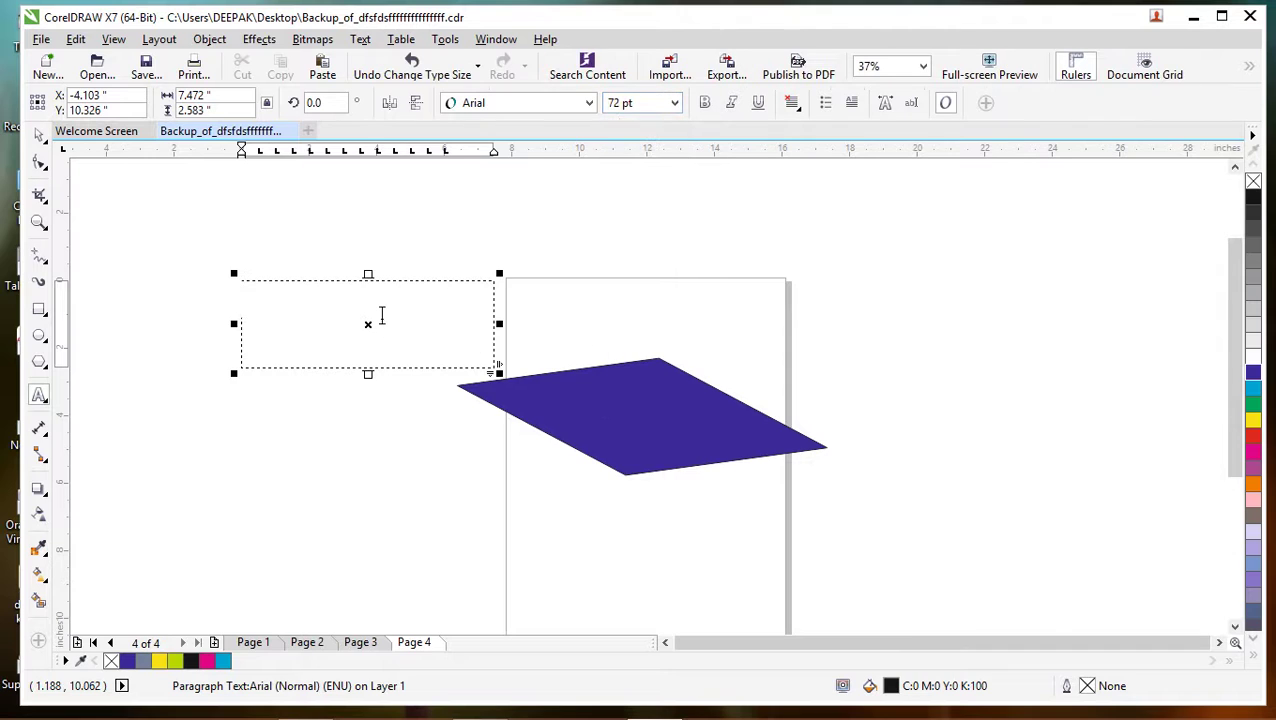
type("ABCD")
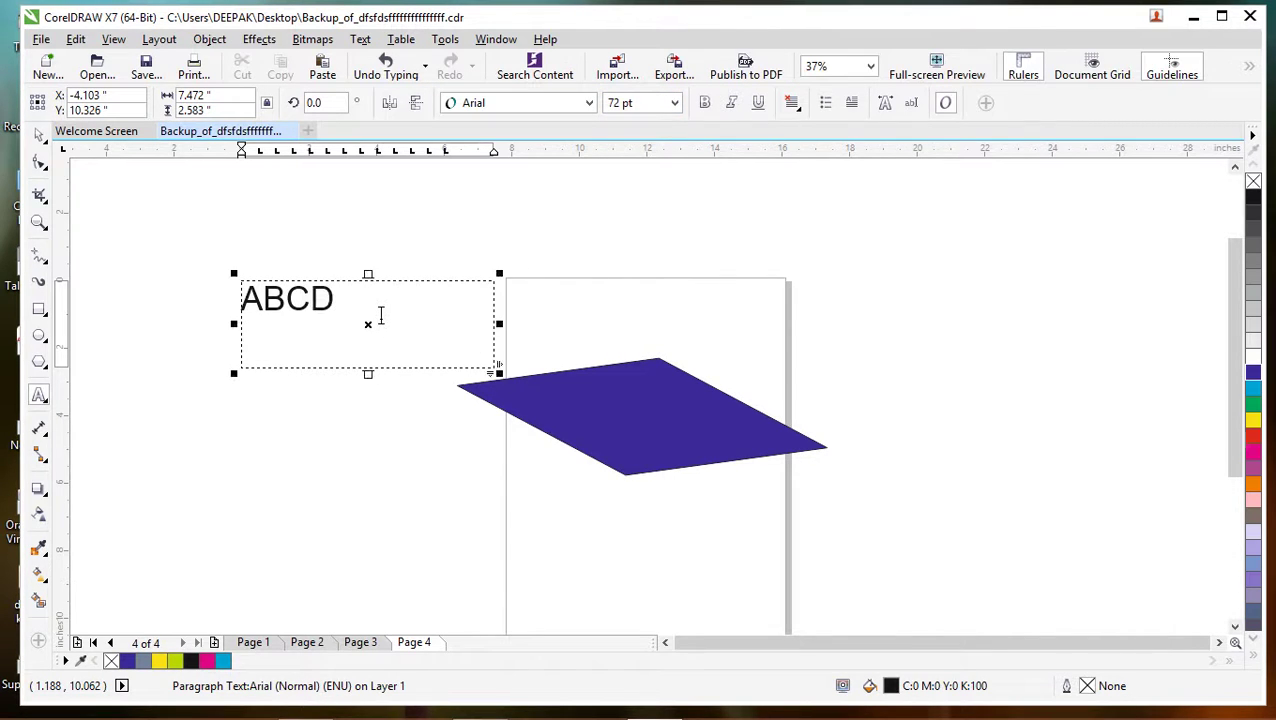
Step: Mirror the ABCD text horizontally and shrink its frame to about 2.94 × 1.22 inches
left_click(562, 252)
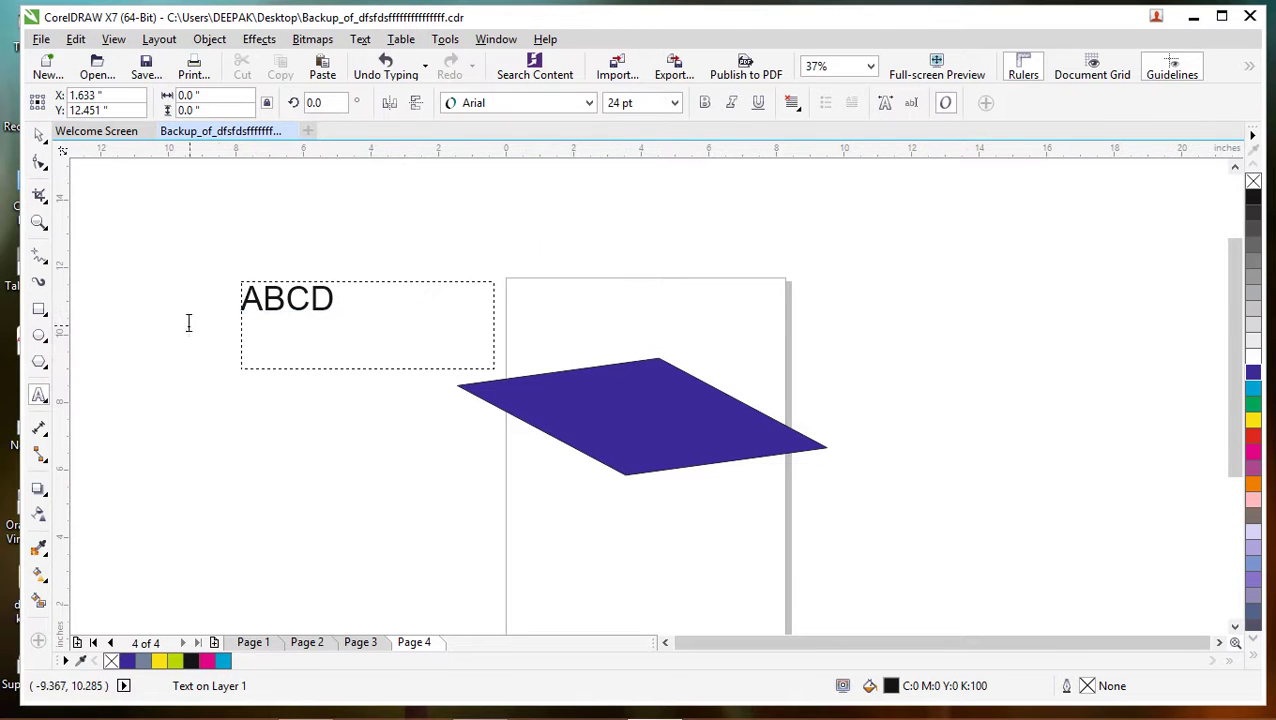
left_click(365, 322)
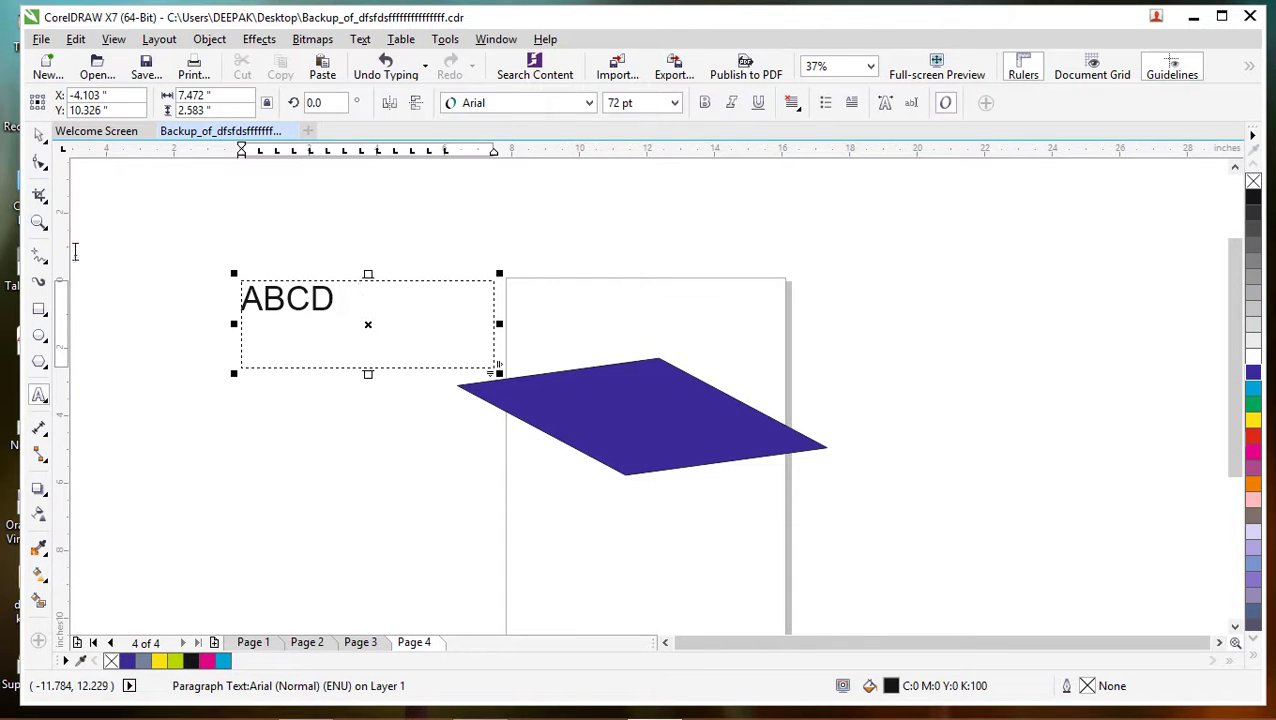
double_click(5, 192)
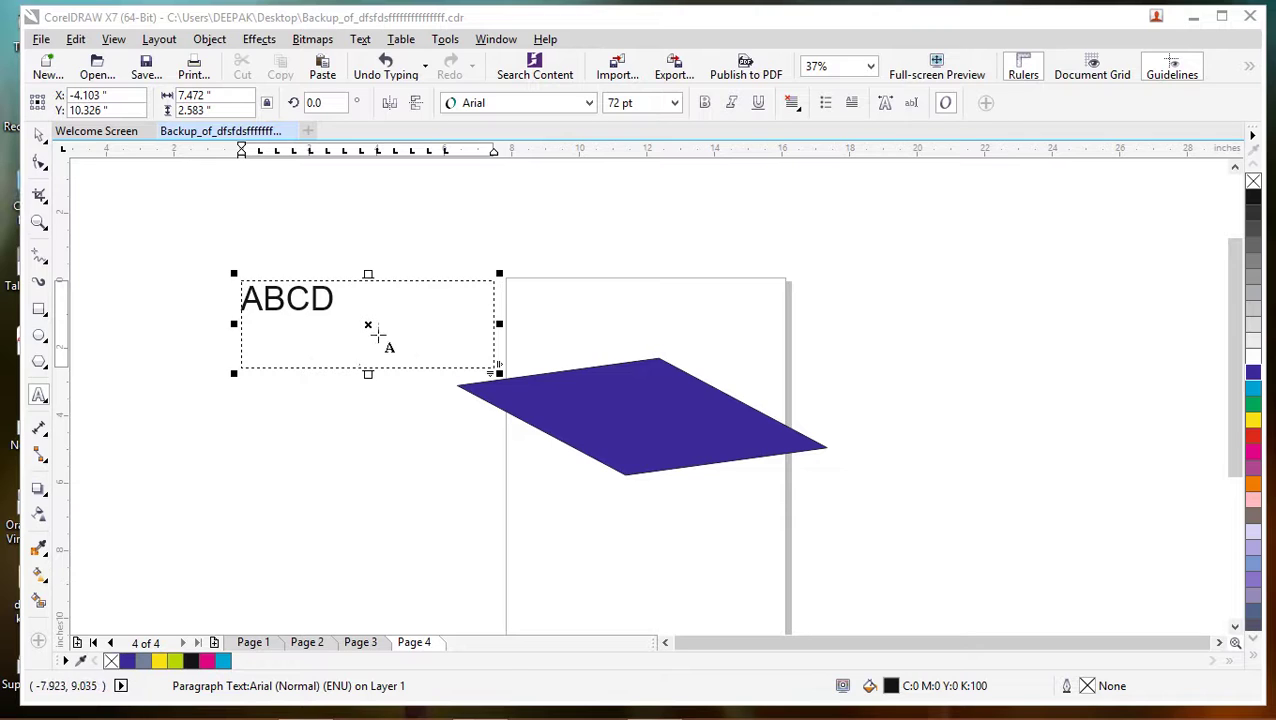
left_click(541, 327)
left_click(410, 317)
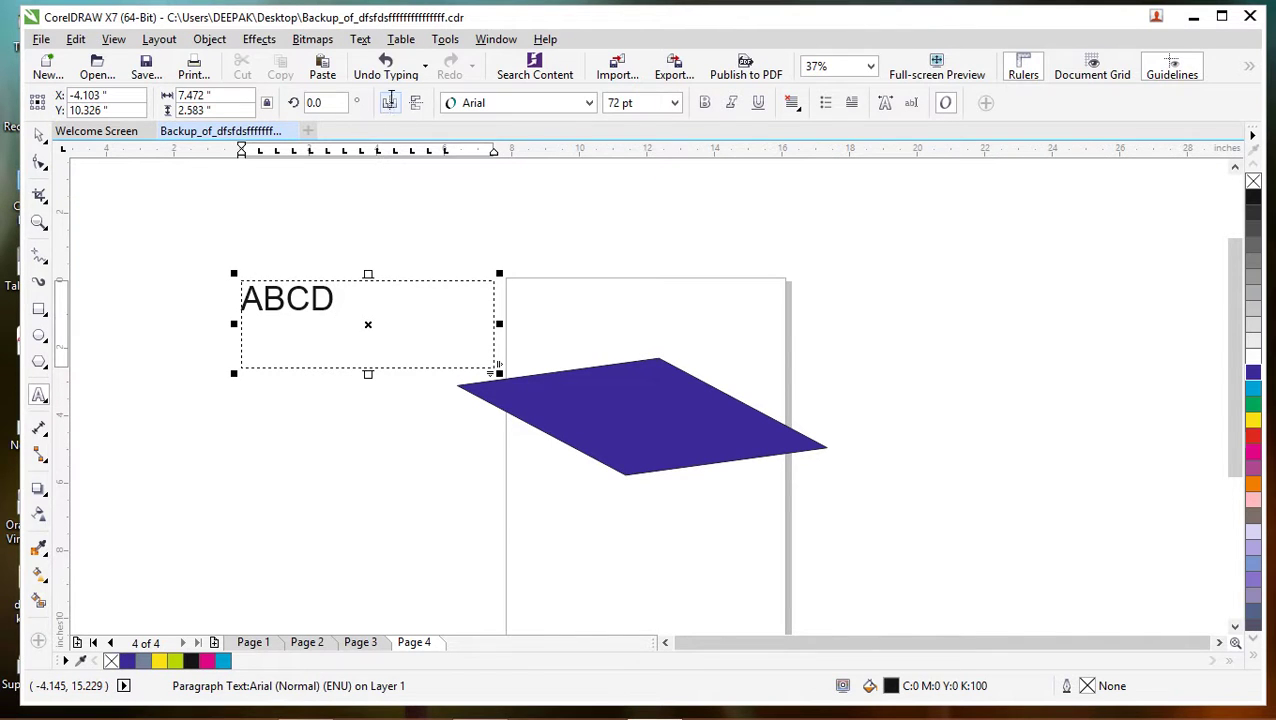
left_click(390, 104)
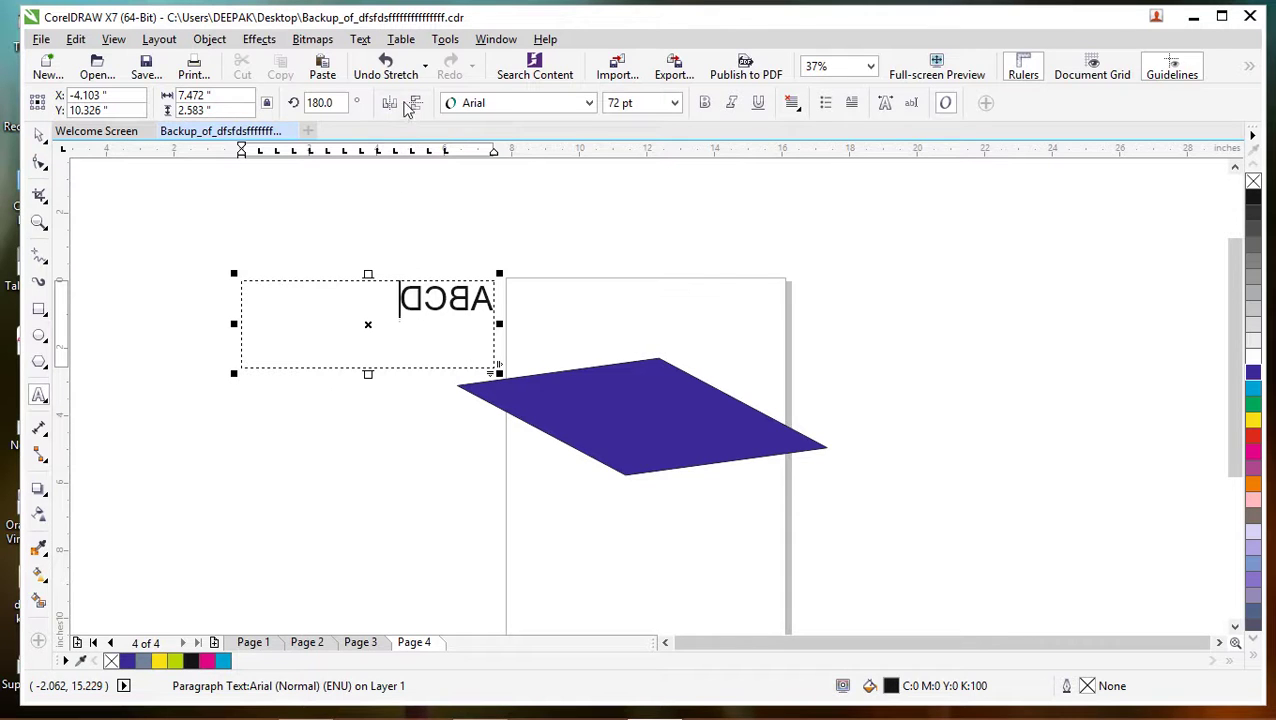
left_click_drag(234, 325, 394, 326)
left_click_drag(445, 372, 444, 327)
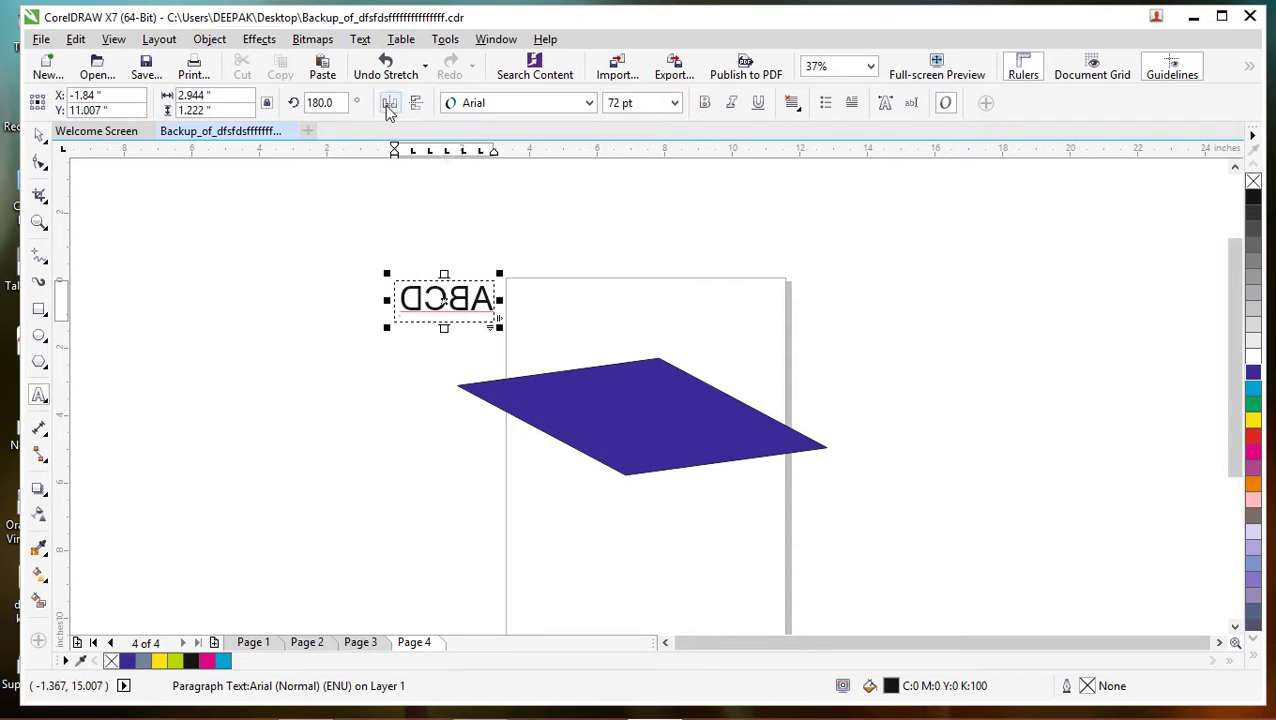
Step: Mirror the ABCD text horizontally once more, and mirror it vertically twice
left_click(390, 106)
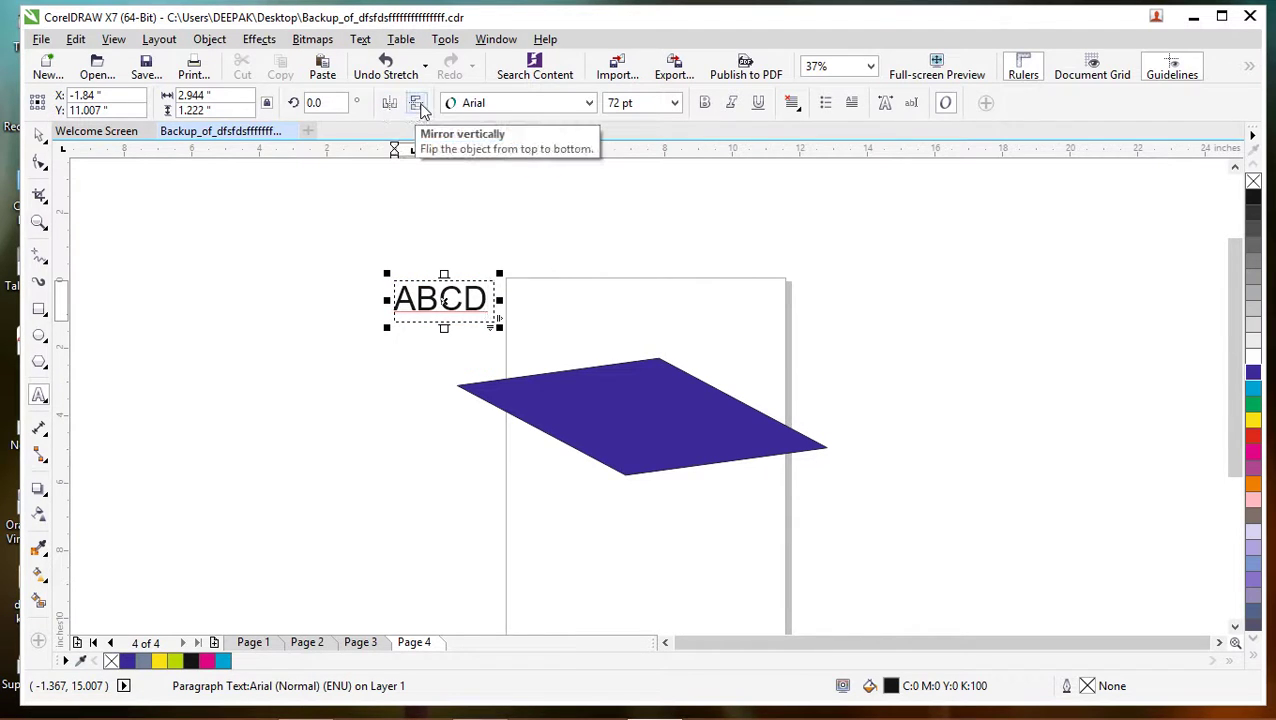
left_click(417, 106)
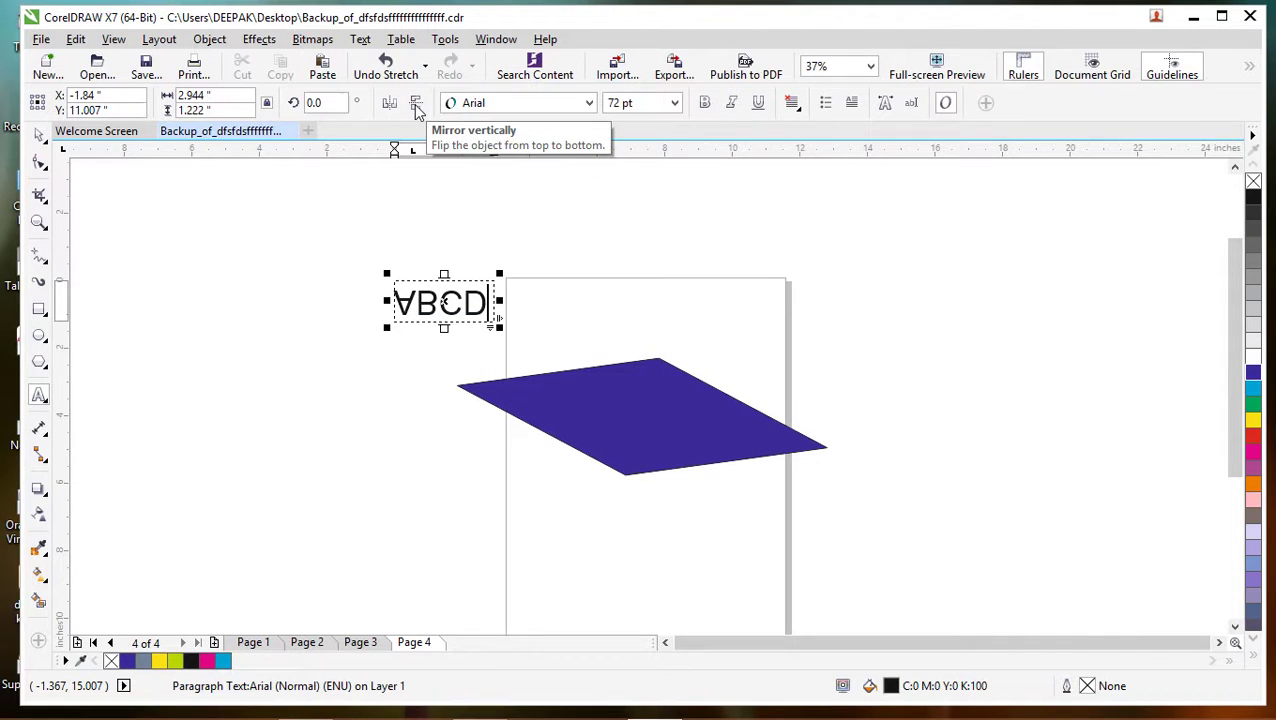
left_click(417, 106)
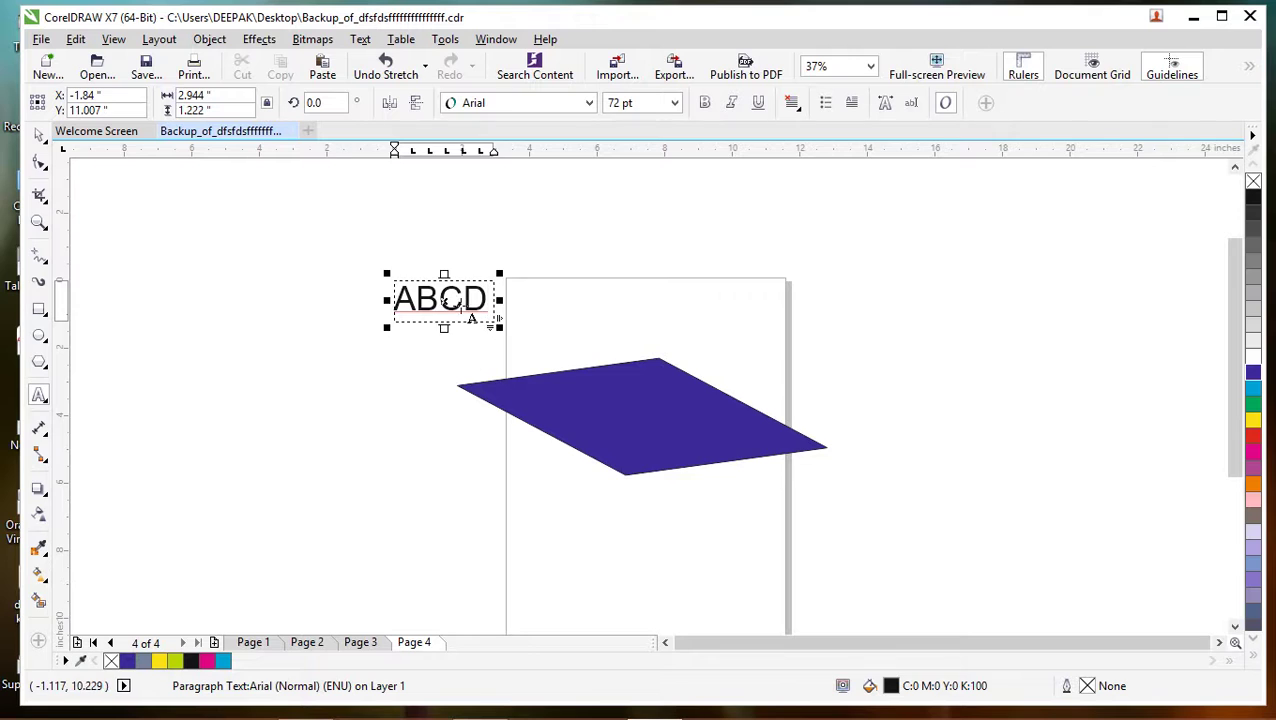
Step: Add an empty paragraph text frame over the ABCD text and delete both text objects
left_click(457, 382)
left_click_drag(350, 270, 524, 320)
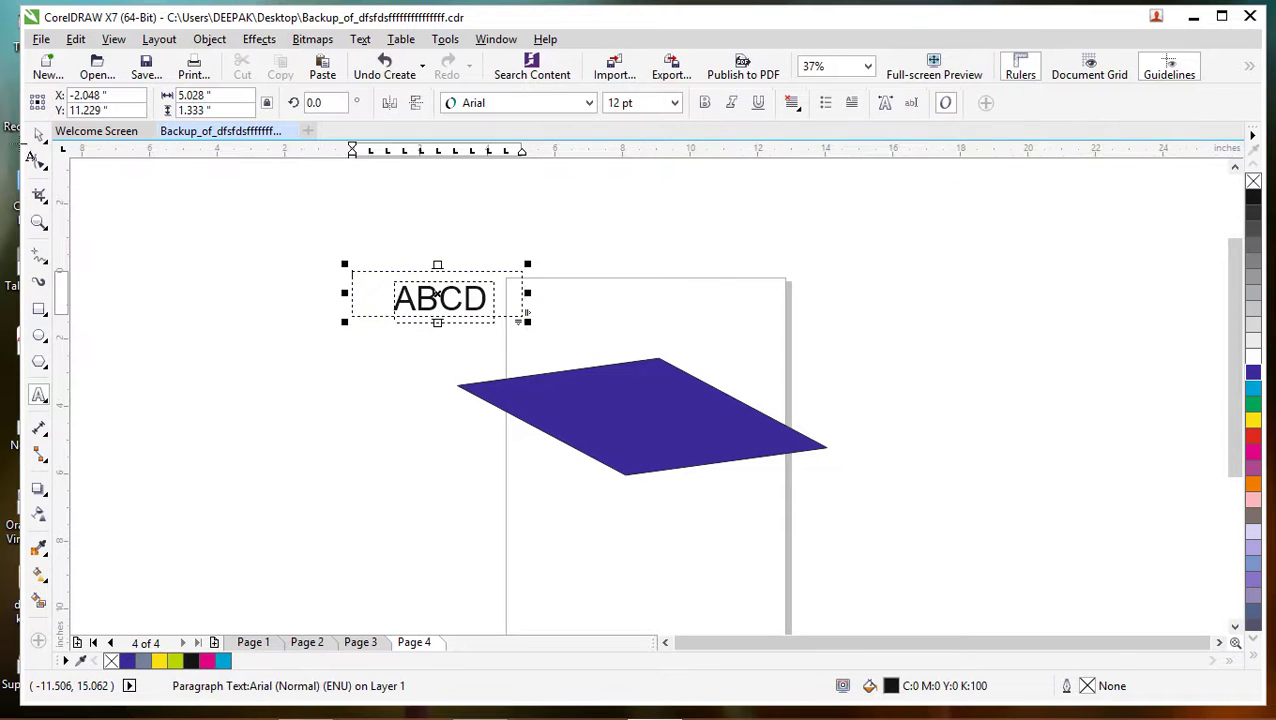
left_click(40, 137)
left_click_drag(302, 243, 537, 364)
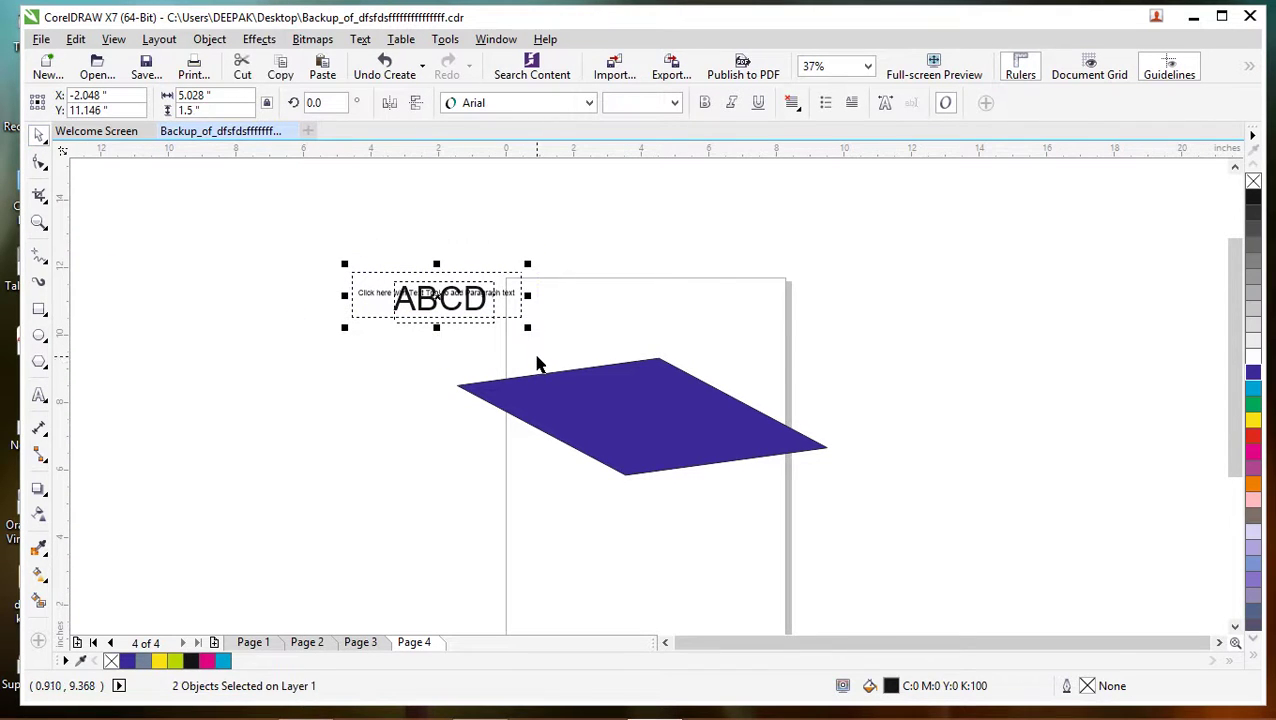
key("Delete")
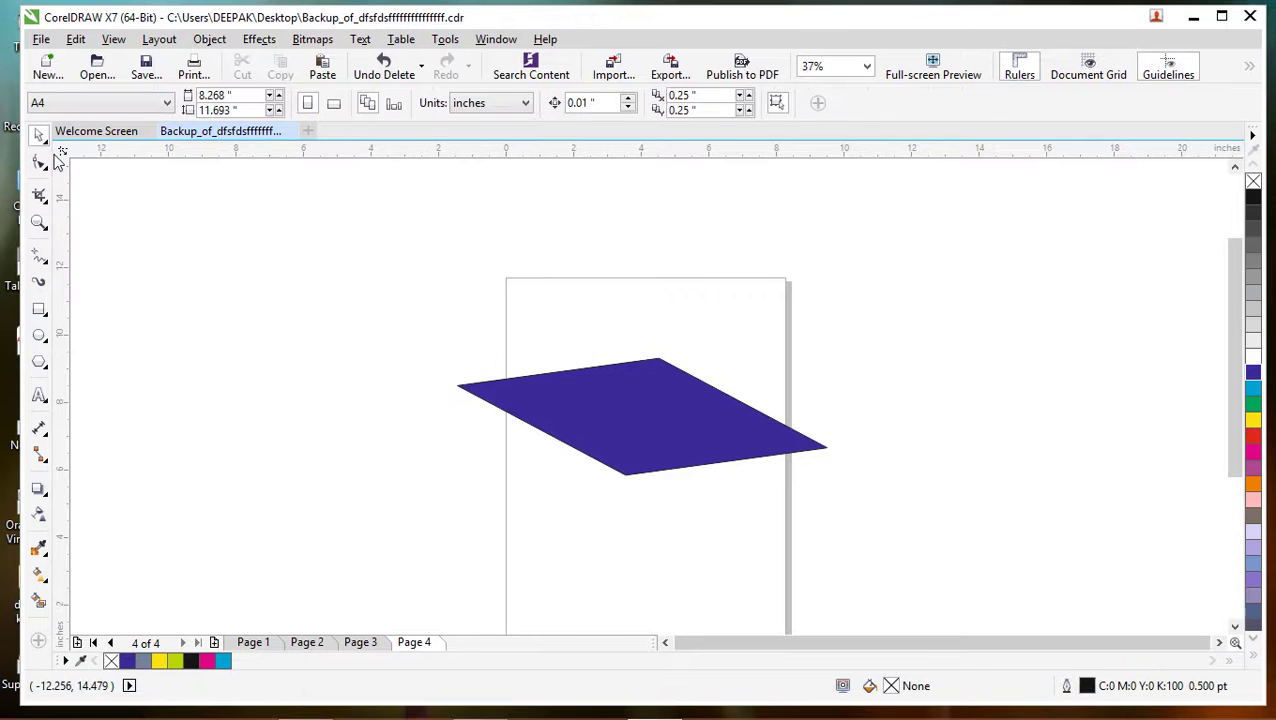
Step: Delete the blue skewed shape from page 4
left_click_drag(530, 353, 727, 522)
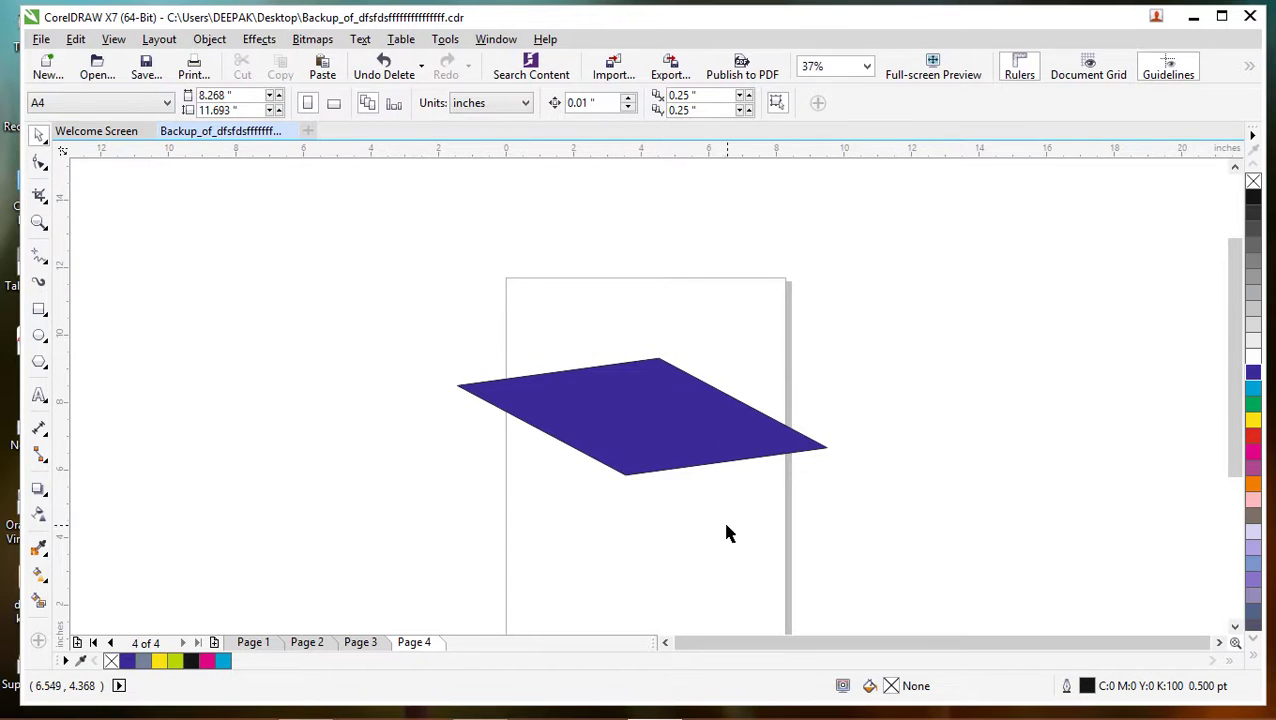
left_click(667, 461)
key("Delete")
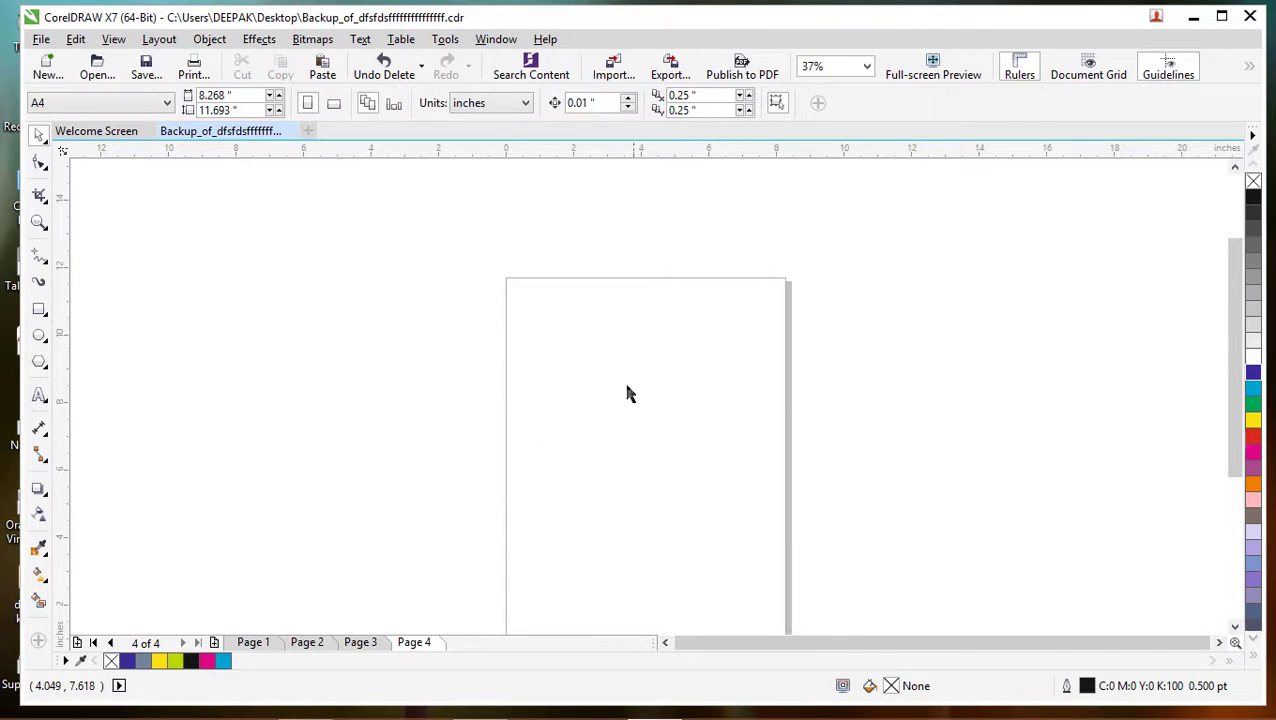
Step: Draw a rectangle about 5.06 × 2.06 inches on page 4 and set all its corner radii to 0.15 inches
left_click(39, 311)
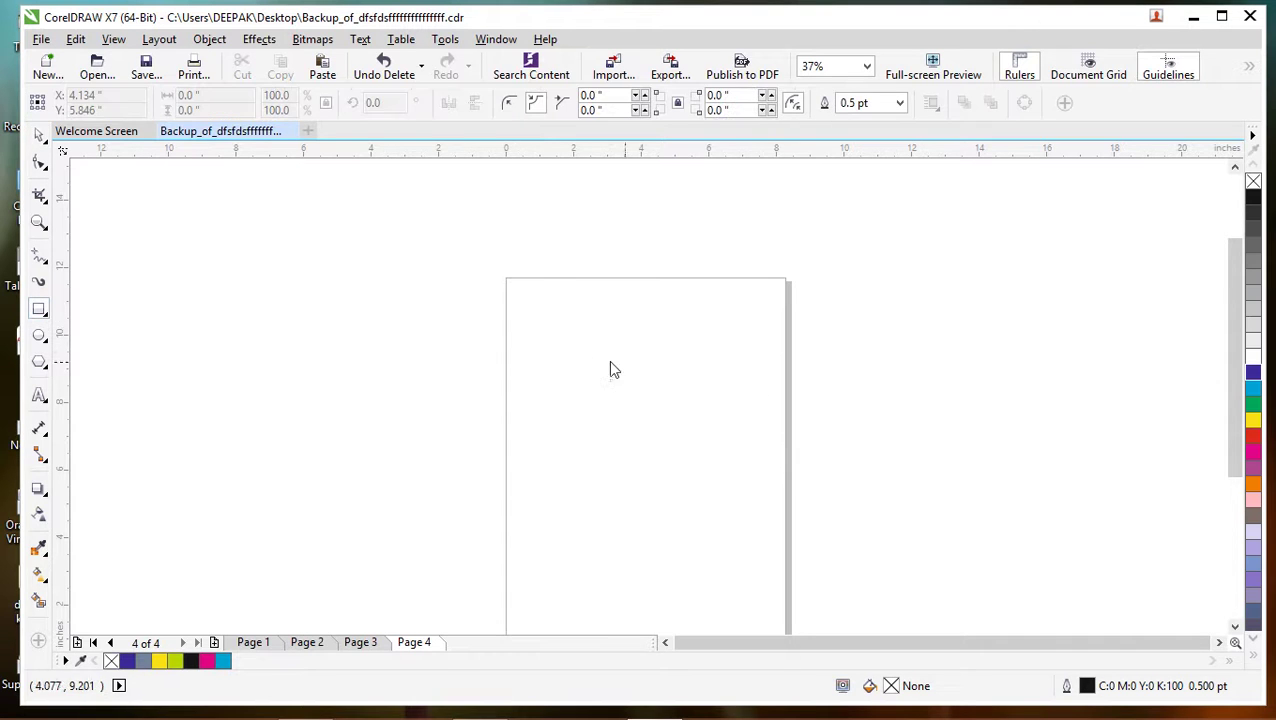
left_click_drag(590, 356, 762, 426)
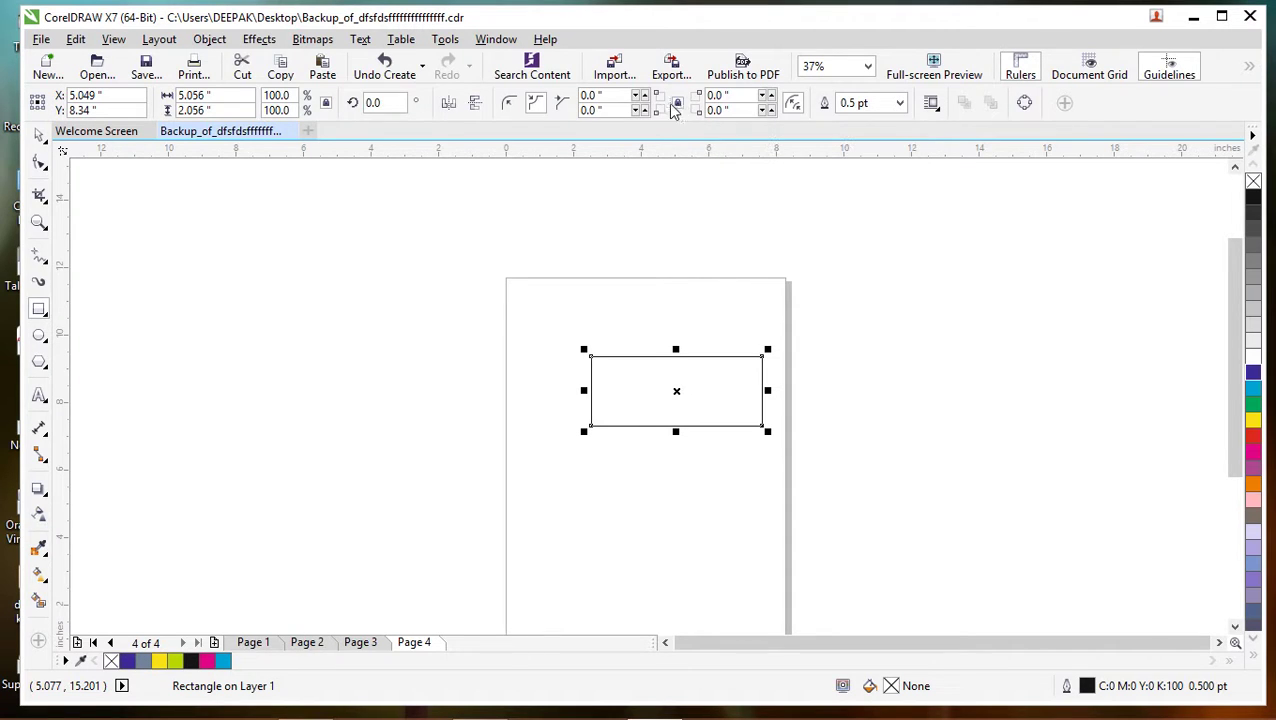
left_click(640, 95)
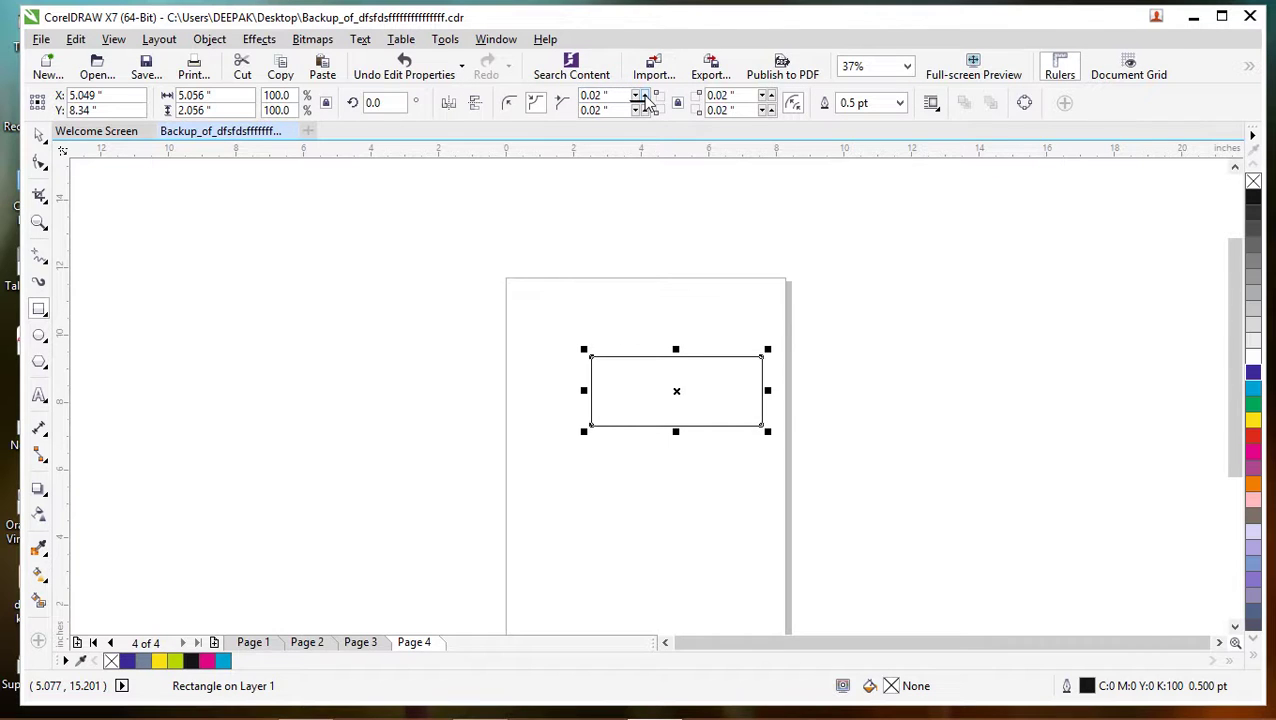
left_click(645, 96)
left_click(645, 110)
left_click(645, 110)
left_click(768, 95)
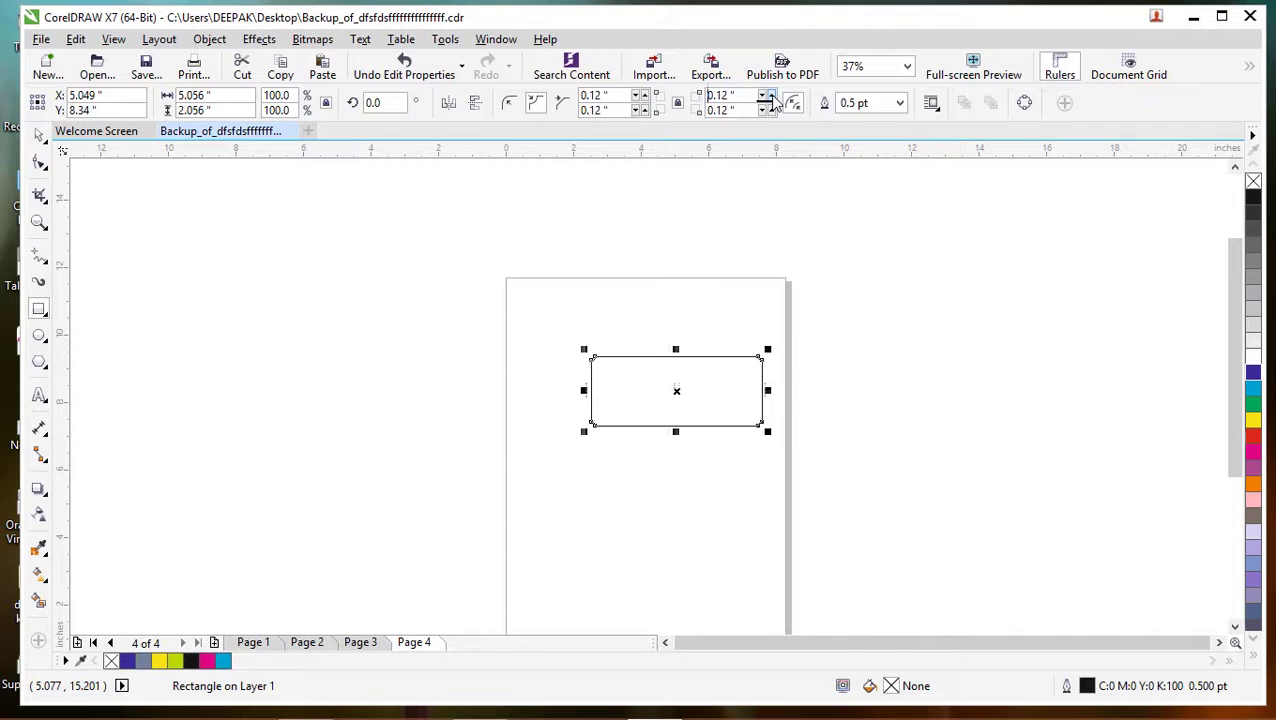
left_click(768, 95)
left_click(768, 95)
left_click(768, 95)
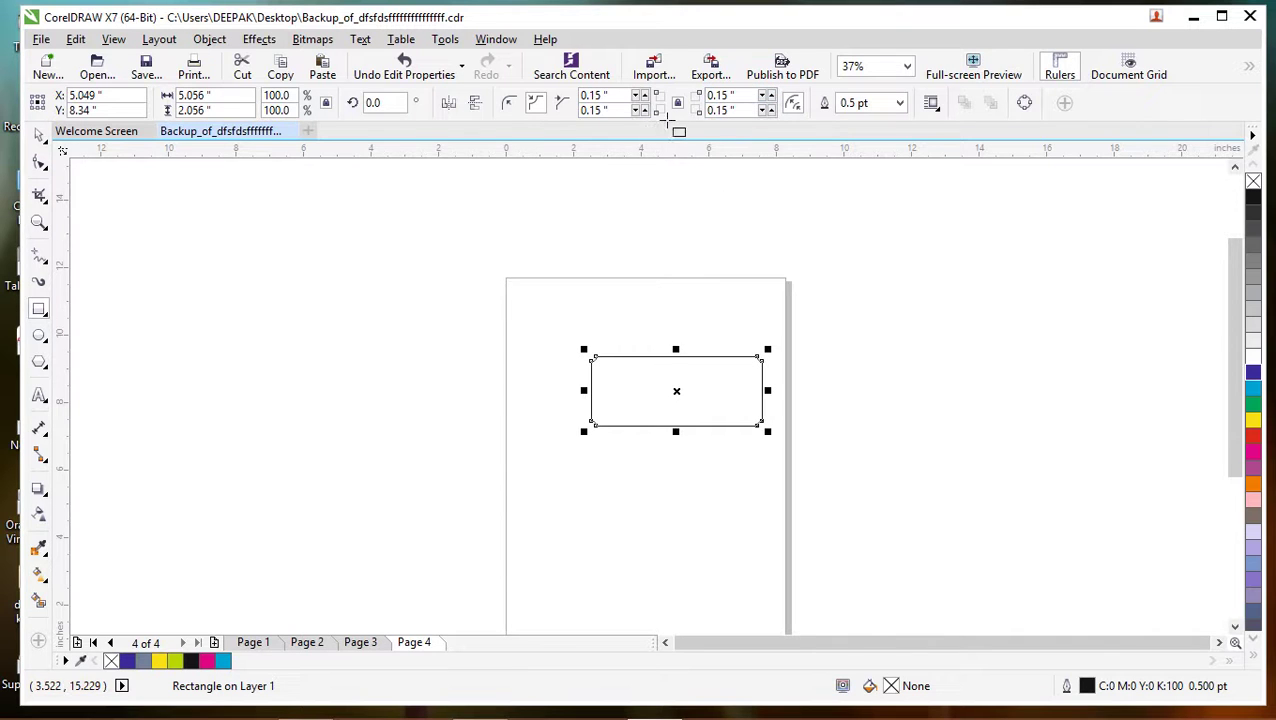
Step: Examine the blue rectangle's corners and the arcs at the unfilled rectangle's corners on page 1
left_click(261, 648)
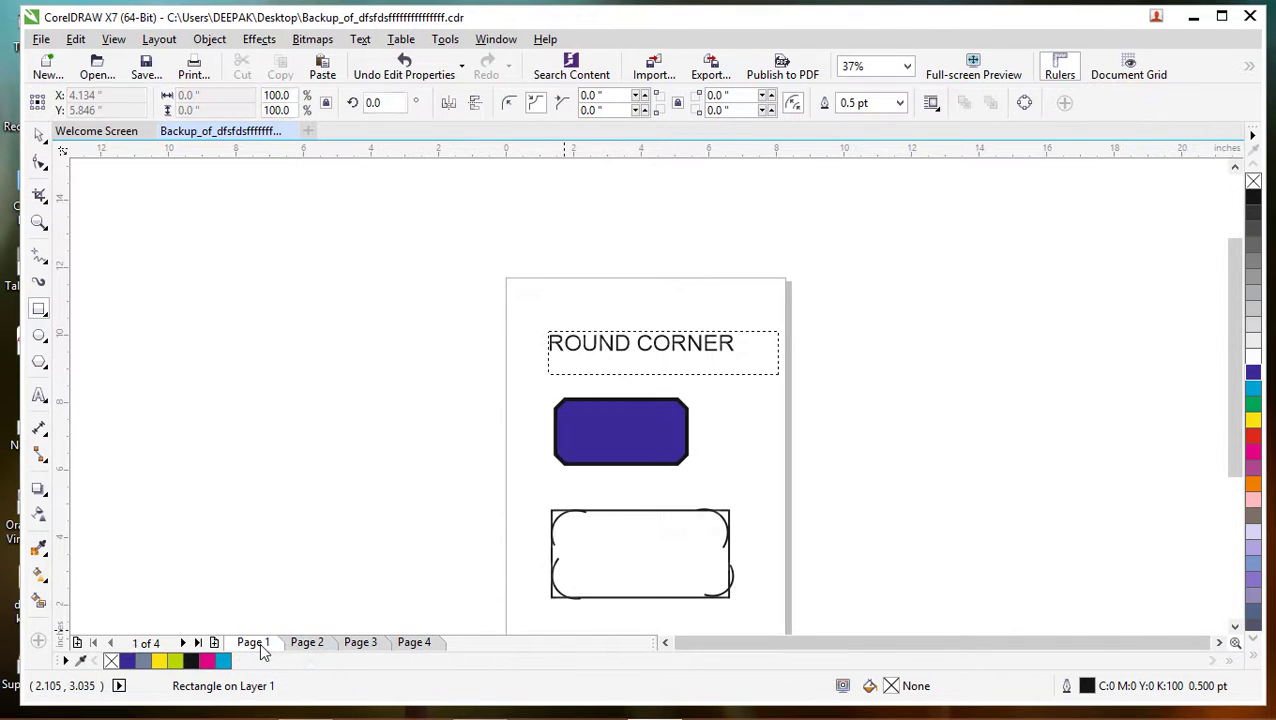
scroll(939, 418, "down", 2)
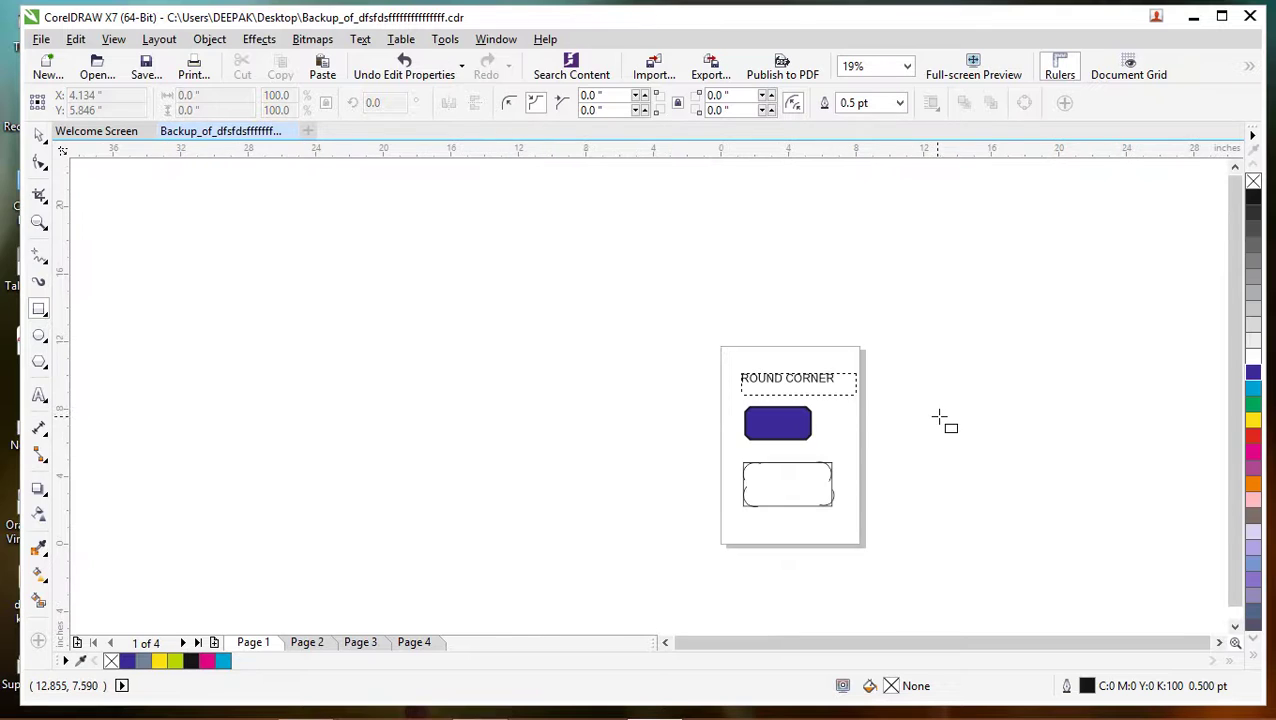
scroll(939, 418, "up", 4)
left_click_drag(1034, 642, 918, 638)
left_click(1235, 627)
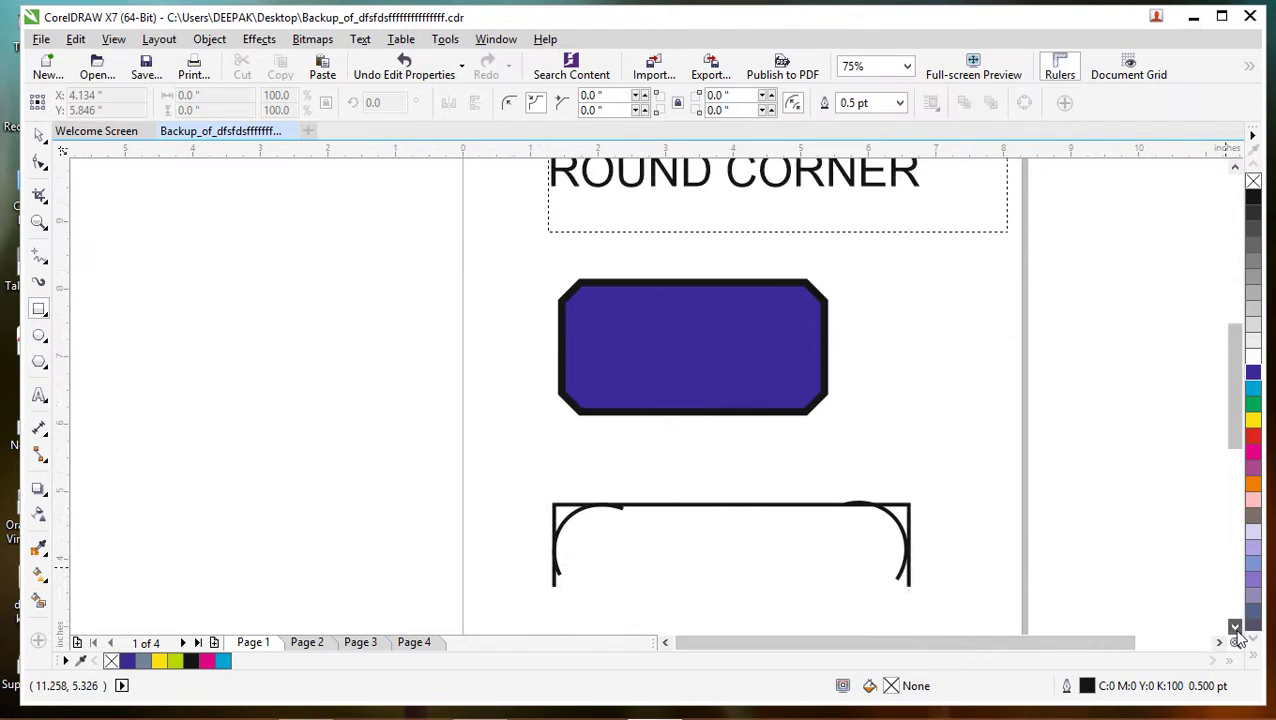
left_click(1235, 627)
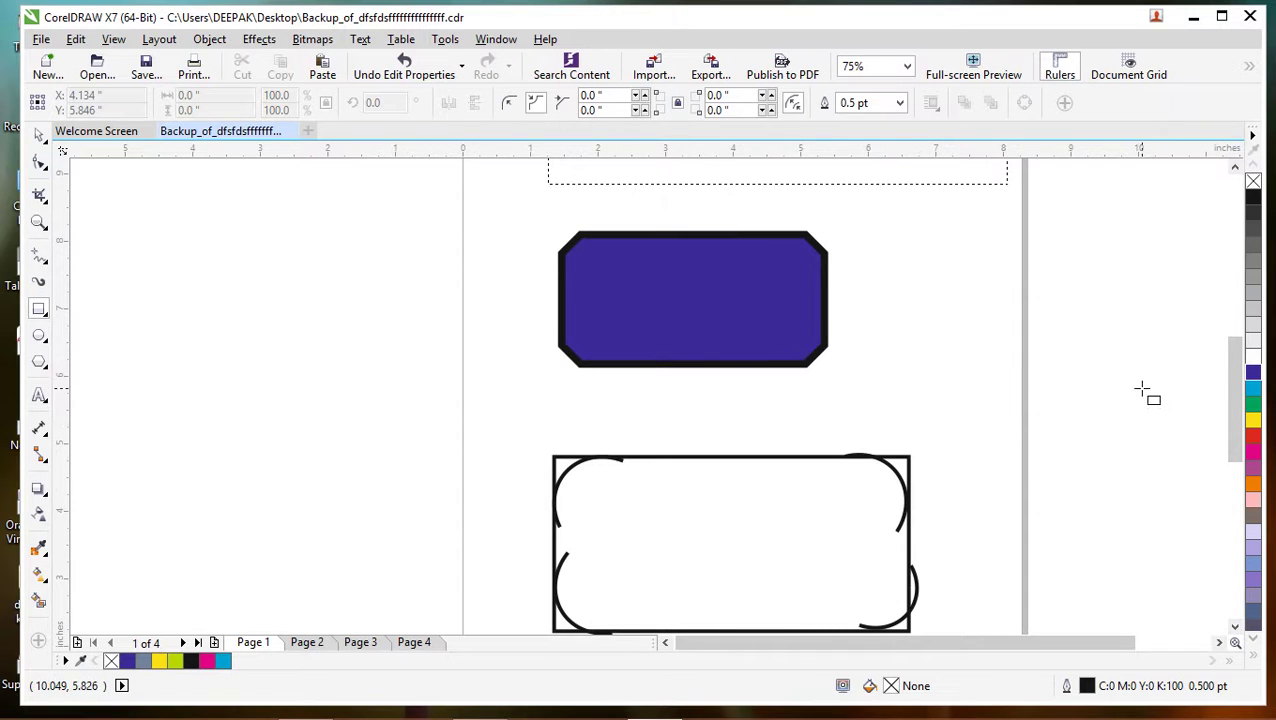
scroll(1142, 390, "down", 2)
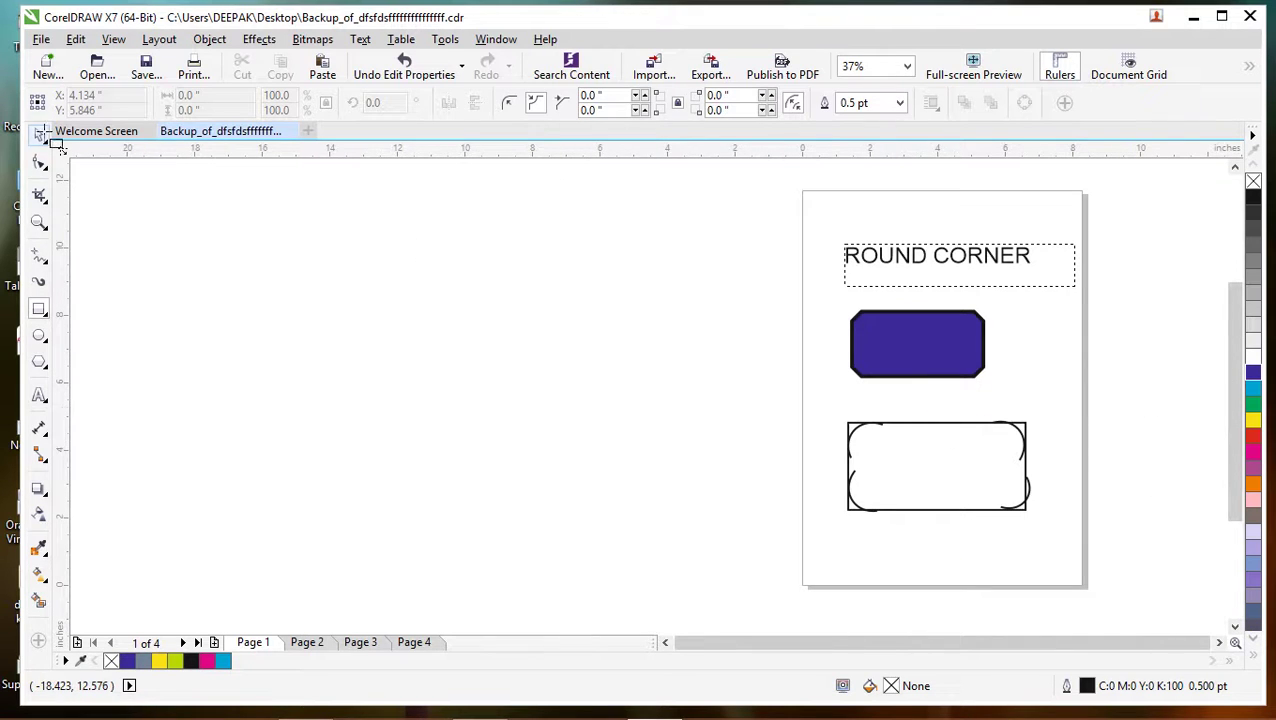
Step: Move the arcs at the corners of the unfilled rectangle on page 1 inward, away from its corners
left_click(40, 134)
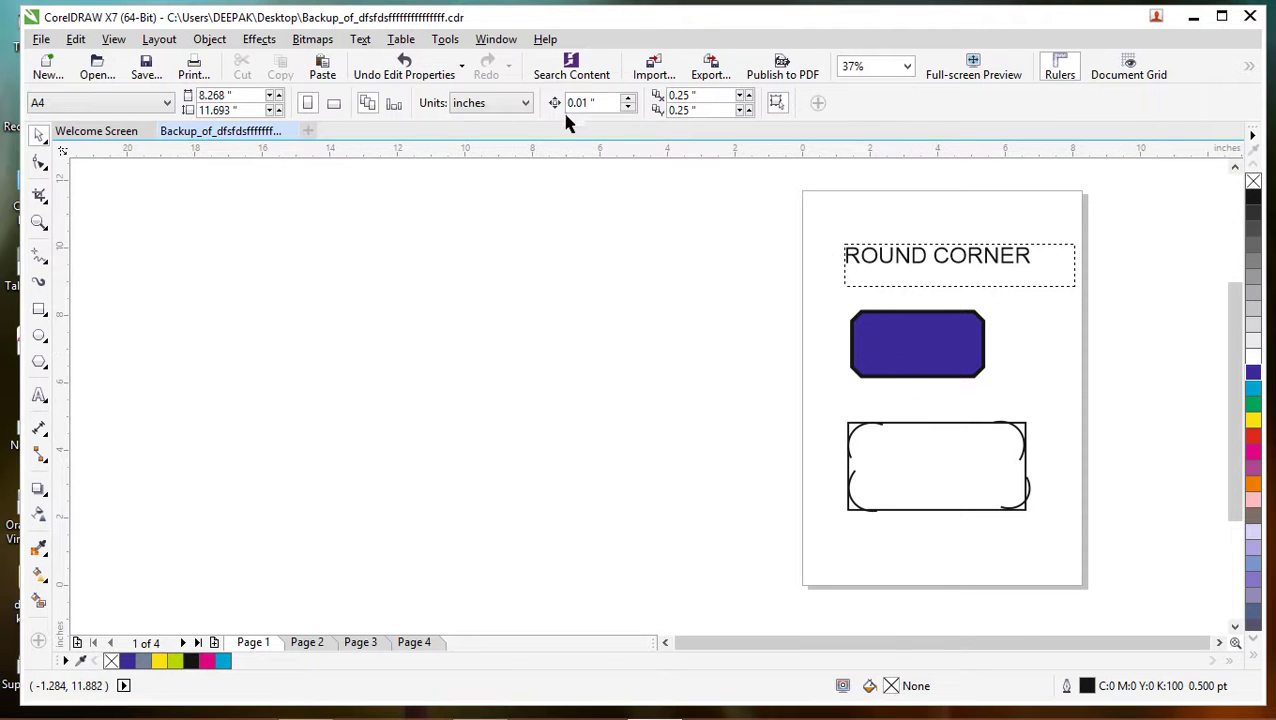
left_click(958, 427)
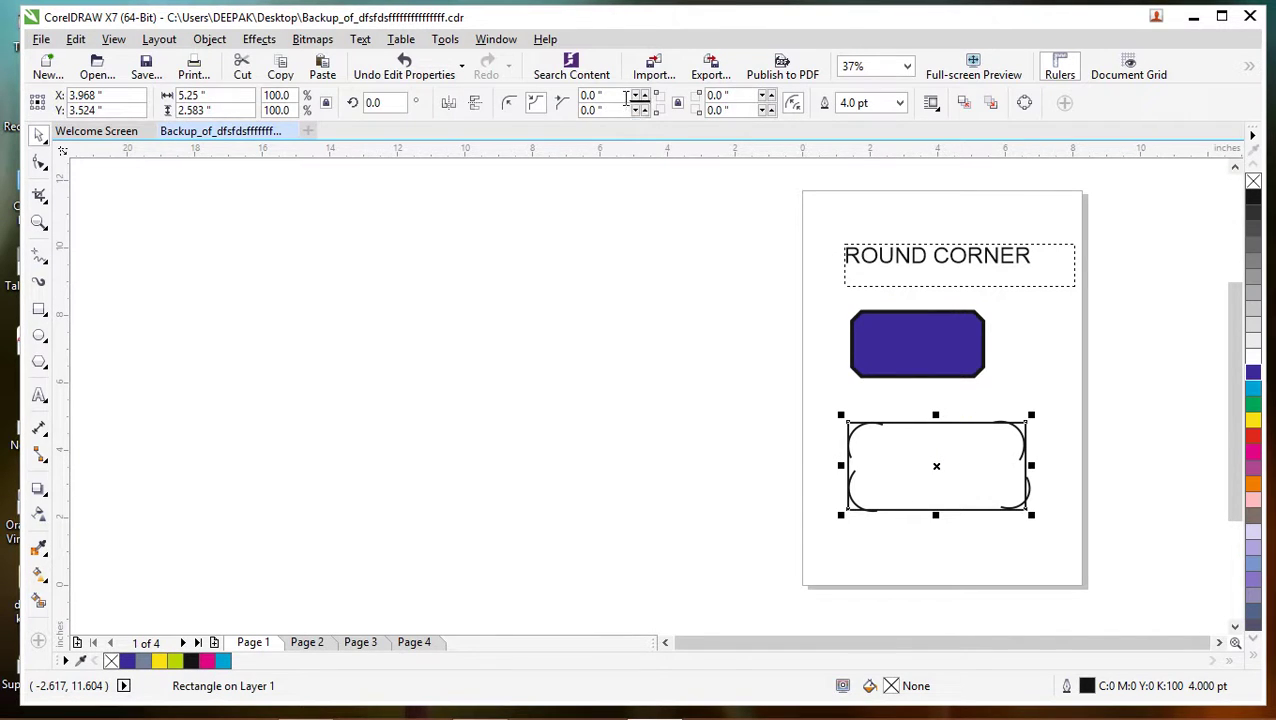
left_click(855, 429)
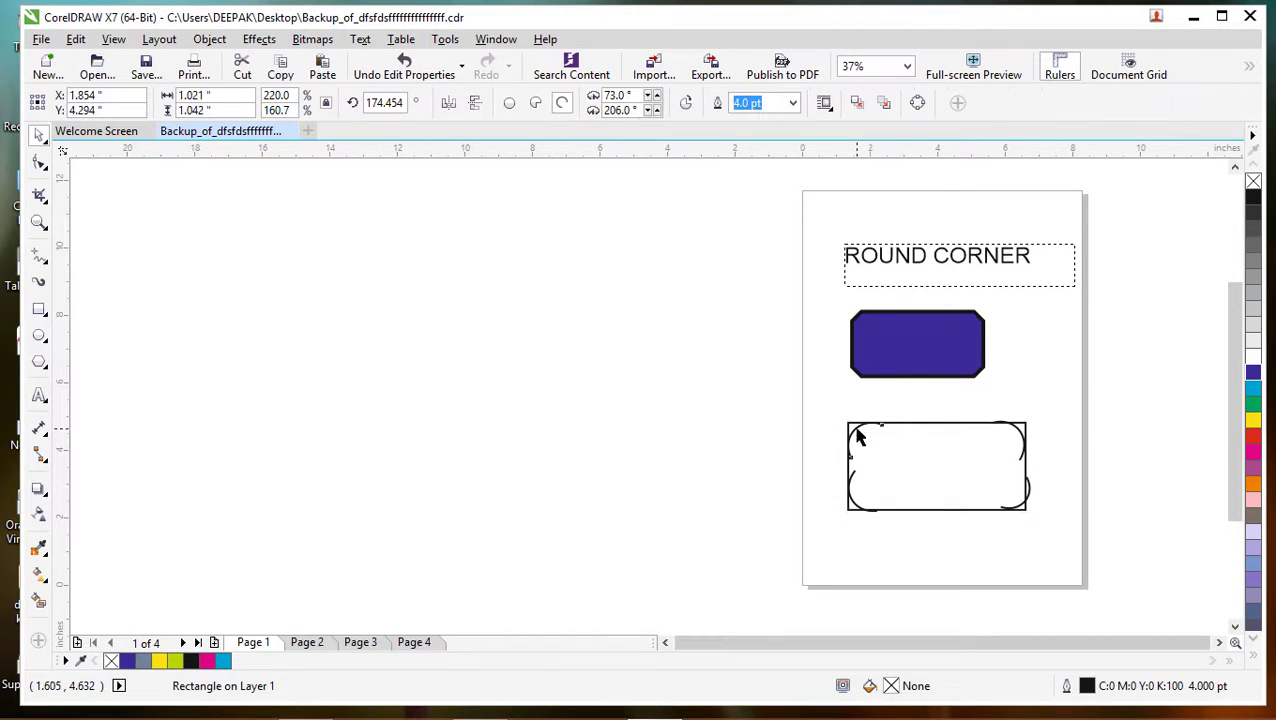
left_click_drag(858, 438, 870, 484)
left_click_drag(1015, 426, 993, 438)
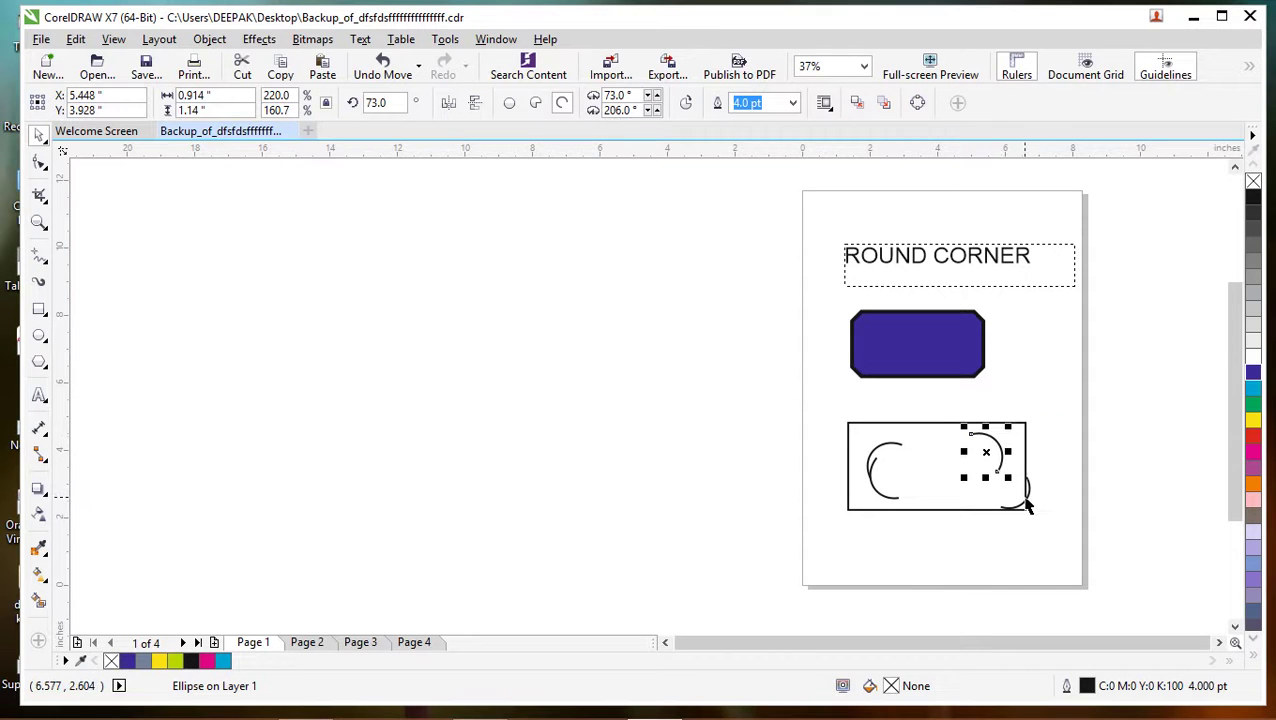
left_click_drag(1027, 503, 1000, 500)
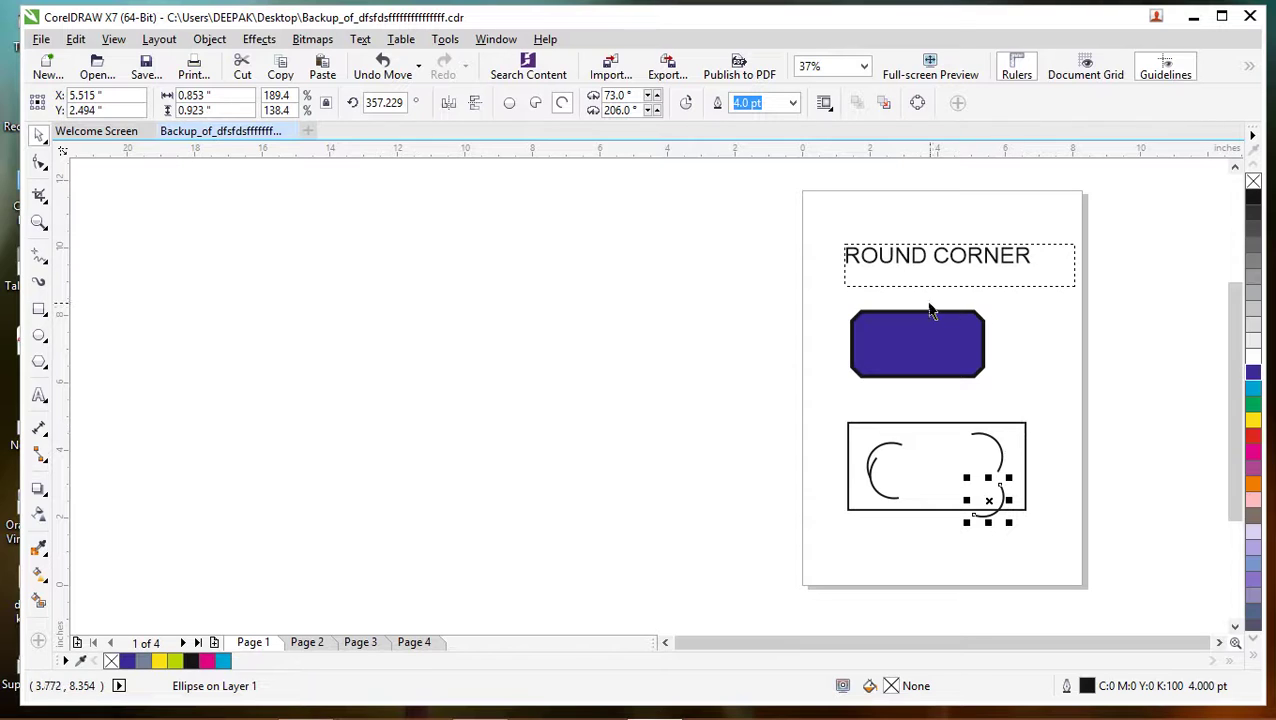
Step: Increase all corner sizes of the blue chamfered rectangle on page 1 to 0.69 inches
left_click(917, 350)
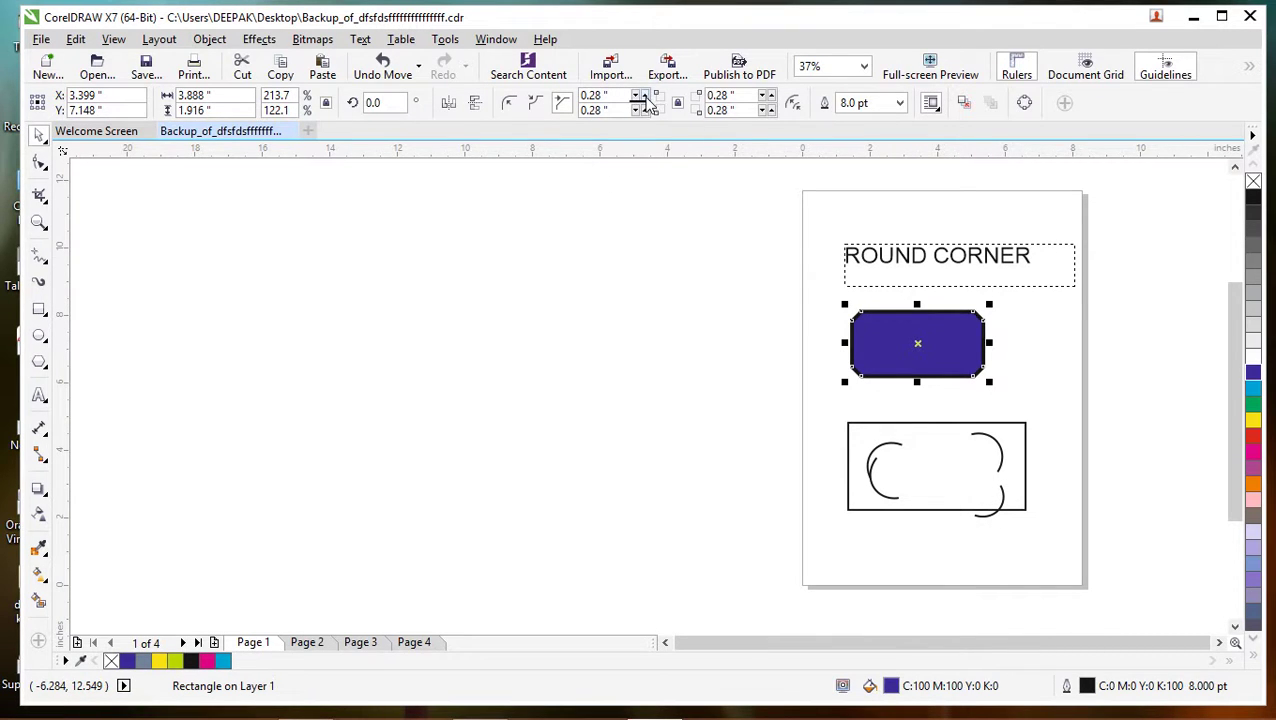
left_click(644, 96)
left_click(644, 96)
left_click(644, 96)
left_click(644, 96)
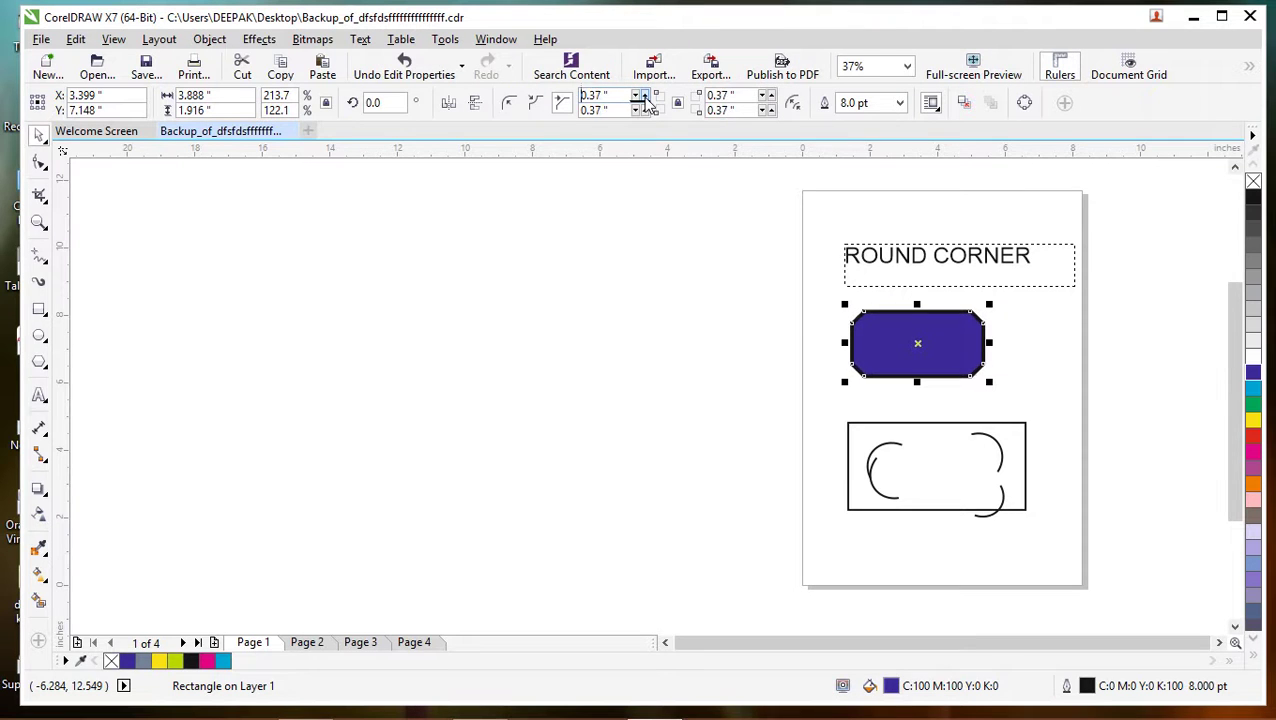
left_click(644, 96)
left_click(644, 96)
left_click(644, 96)
left_click(644, 96)
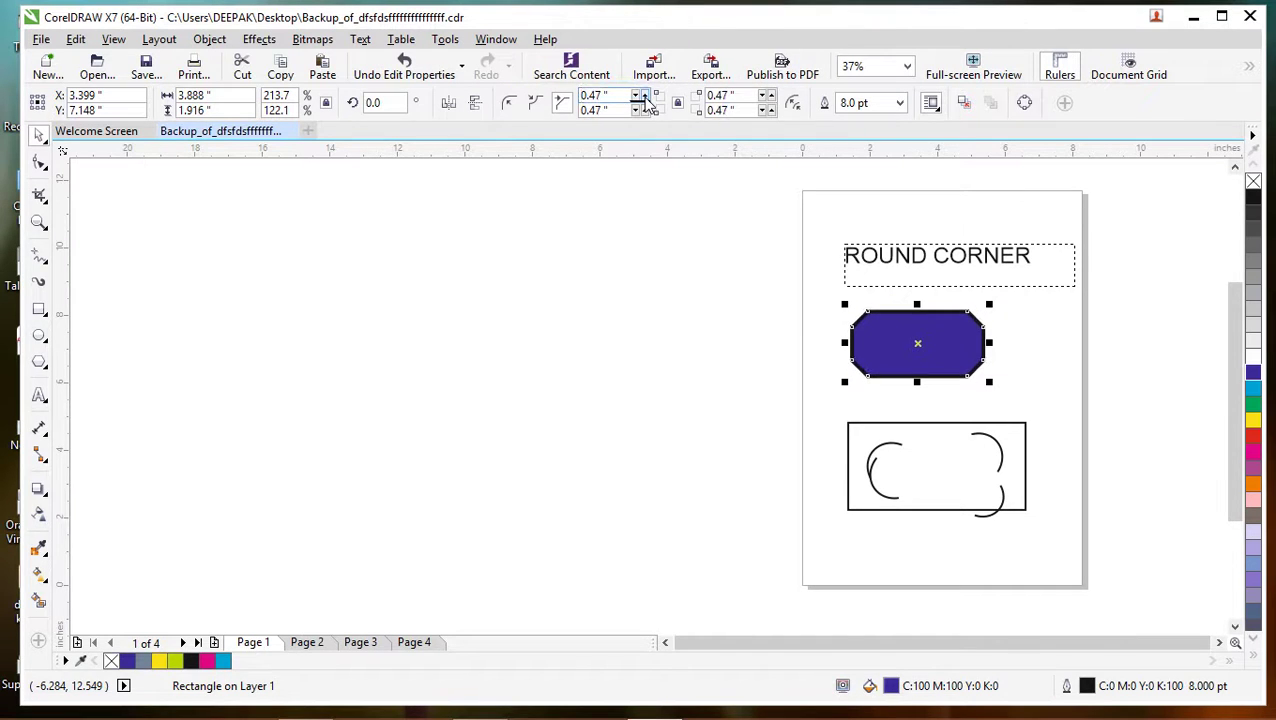
left_click(644, 96)
left_click(644, 96)
left_click(644, 96)
left_click(644, 96)
left_click(645, 96)
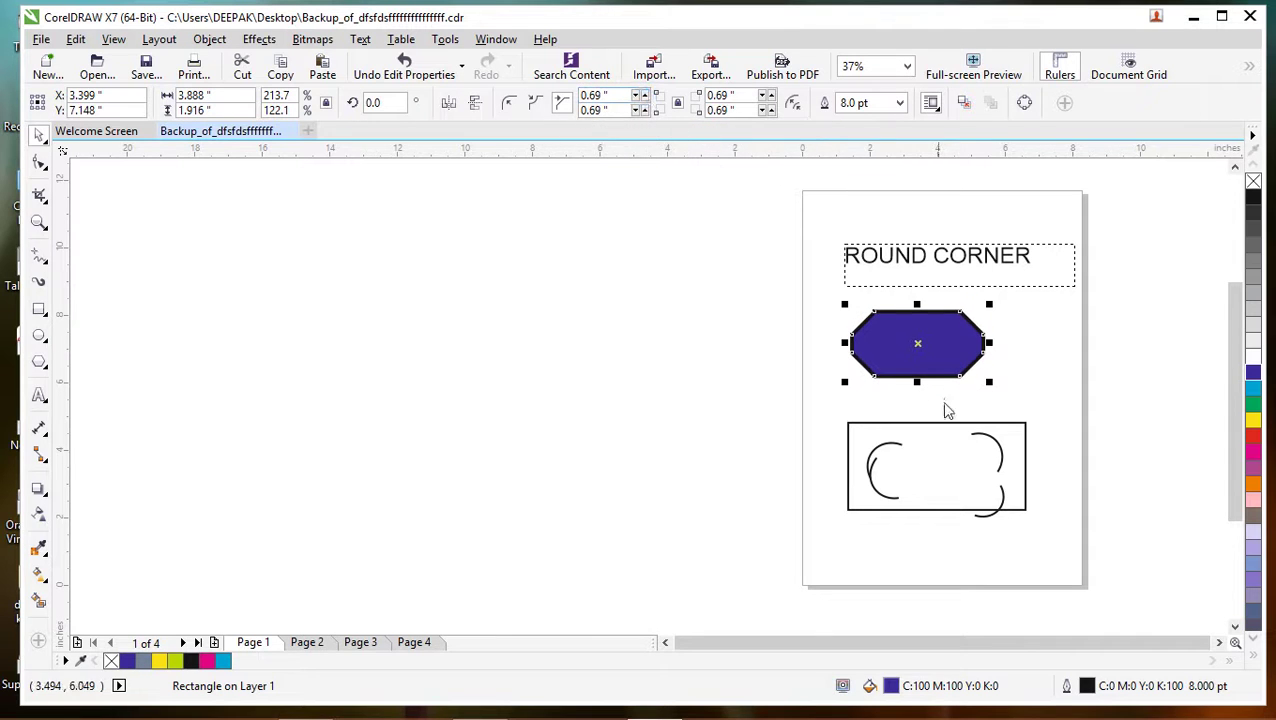
left_click(955, 368)
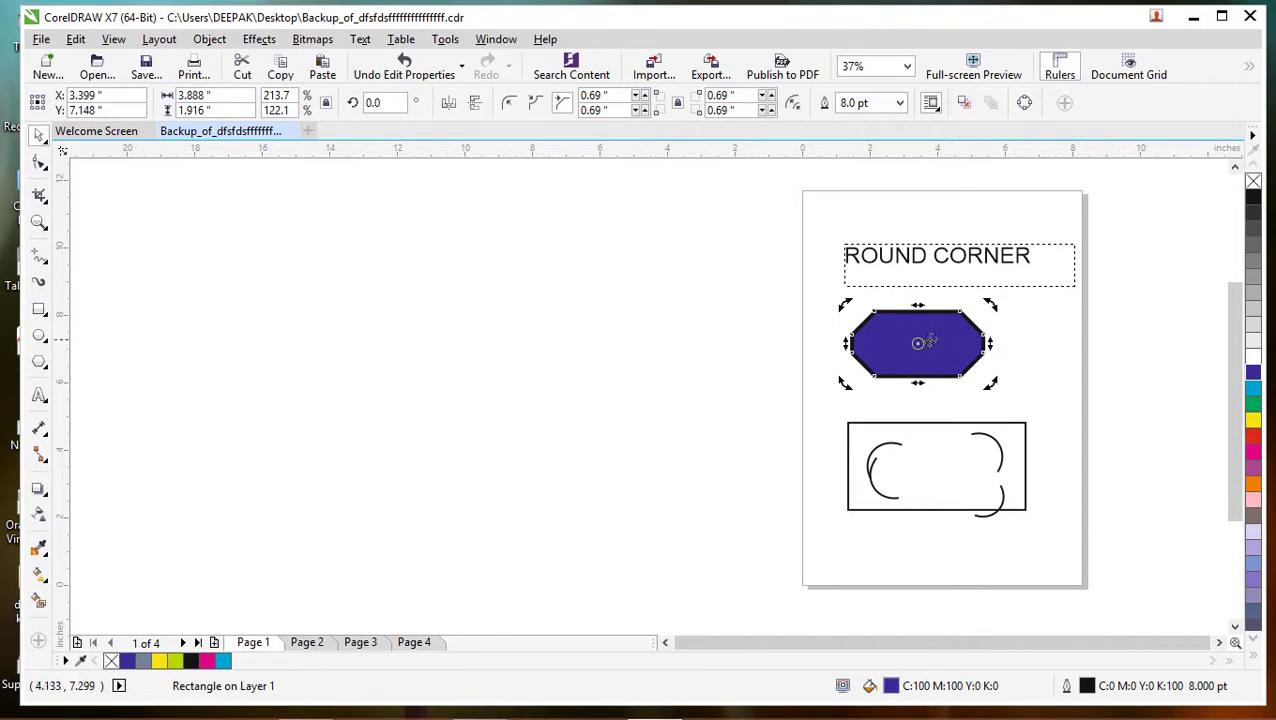
Step: Return to page 4 and increase all corner radii of the rounded rectangle to 0.39 inches
left_click(418, 645)
left_click(975, 300)
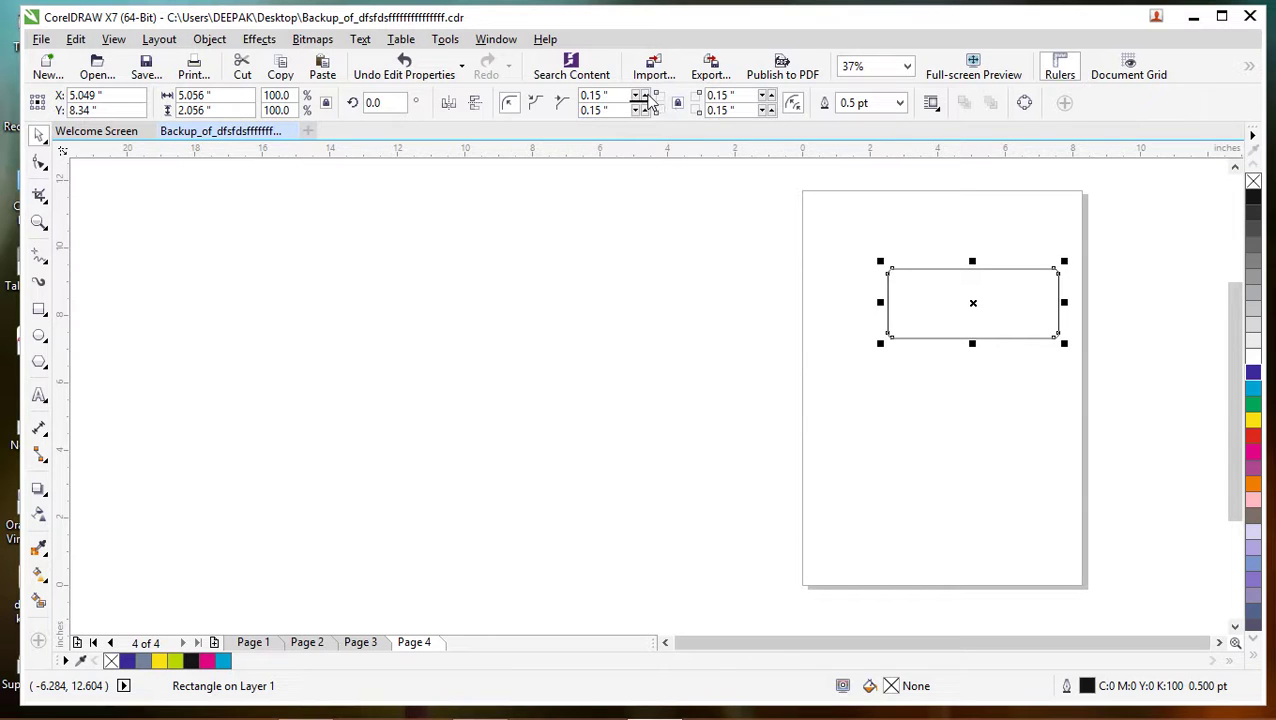
left_click(646, 94)
left_click(646, 94)
left_click(646, 94)
left_click(646, 94)
left_click(646, 94)
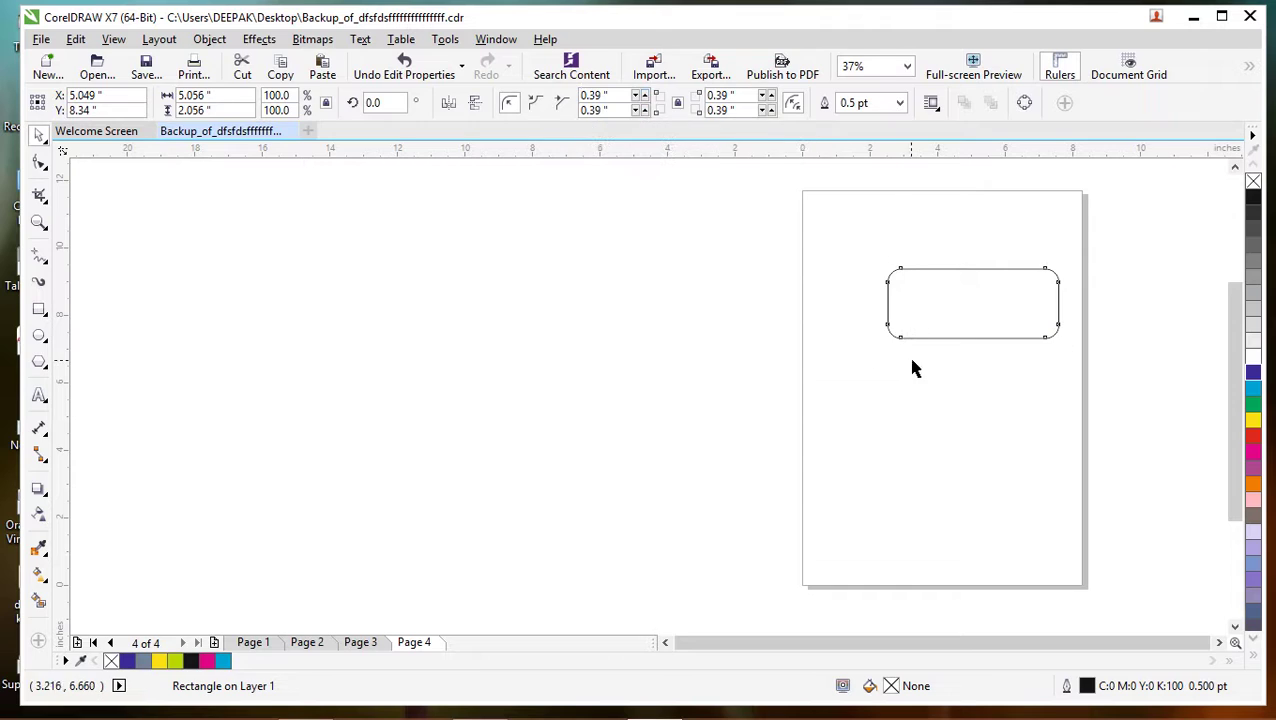
left_click(911, 361)
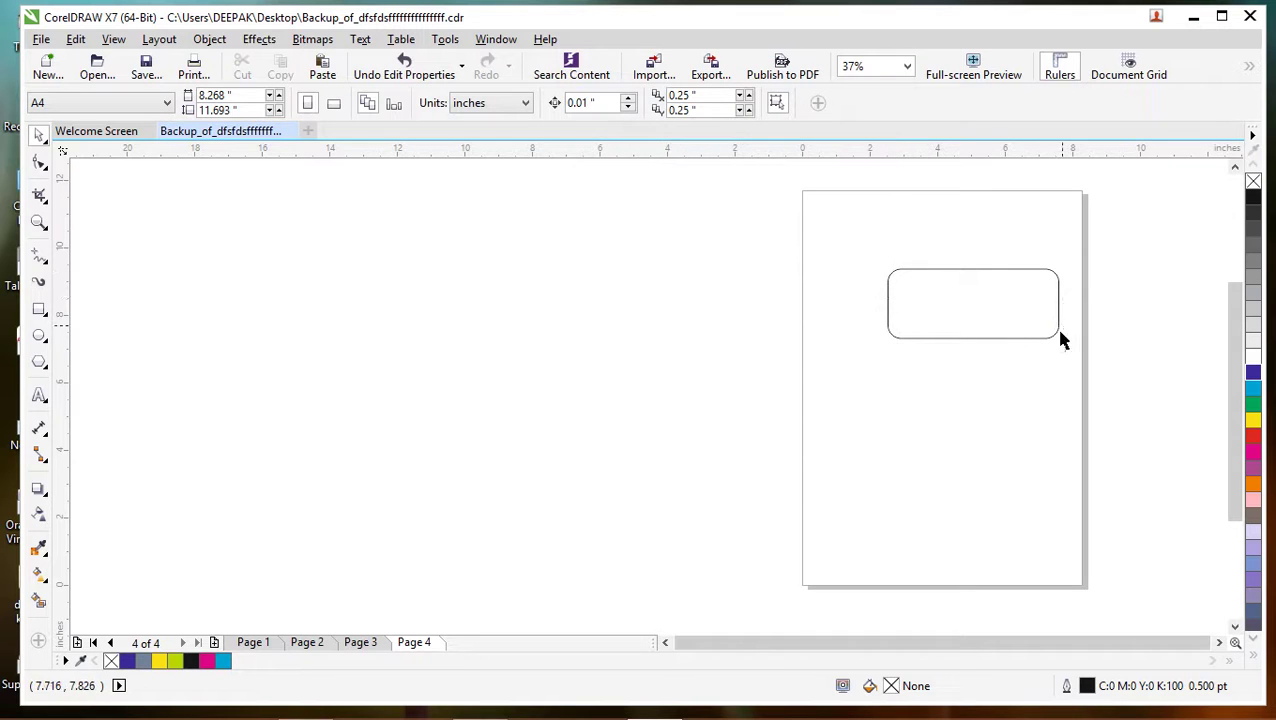
left_click(1032, 270)
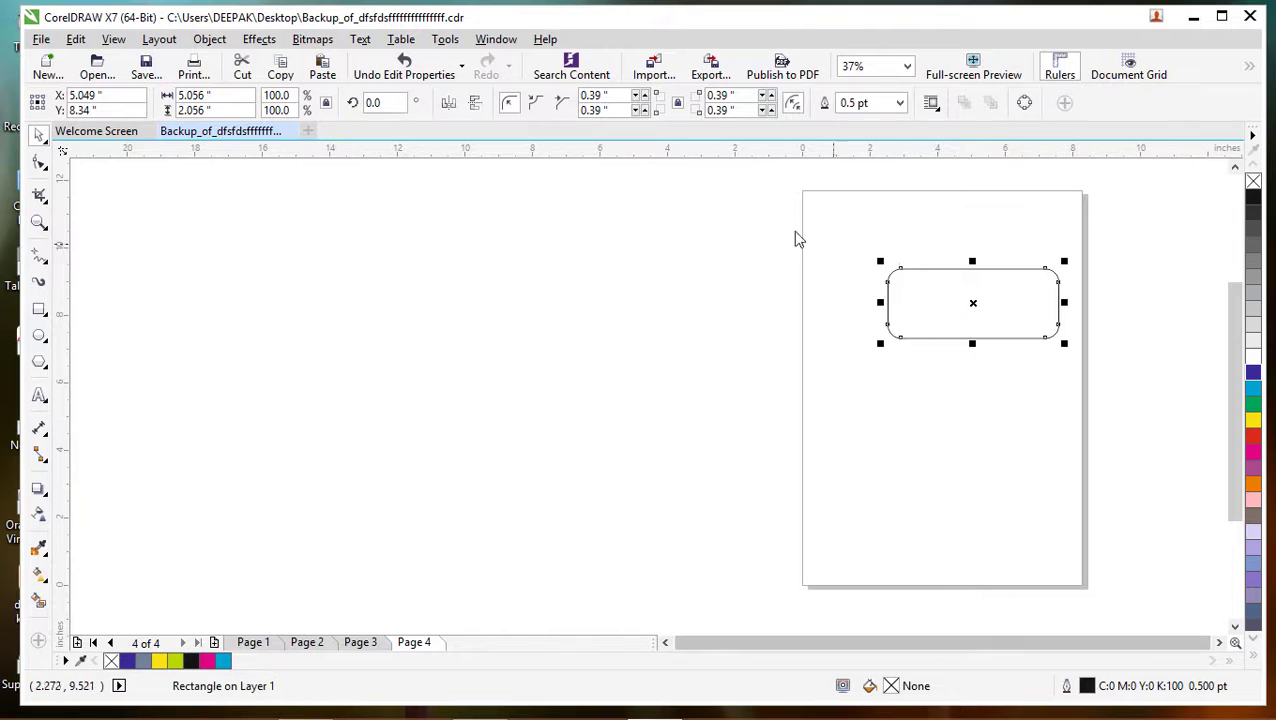
left_click(948, 322)
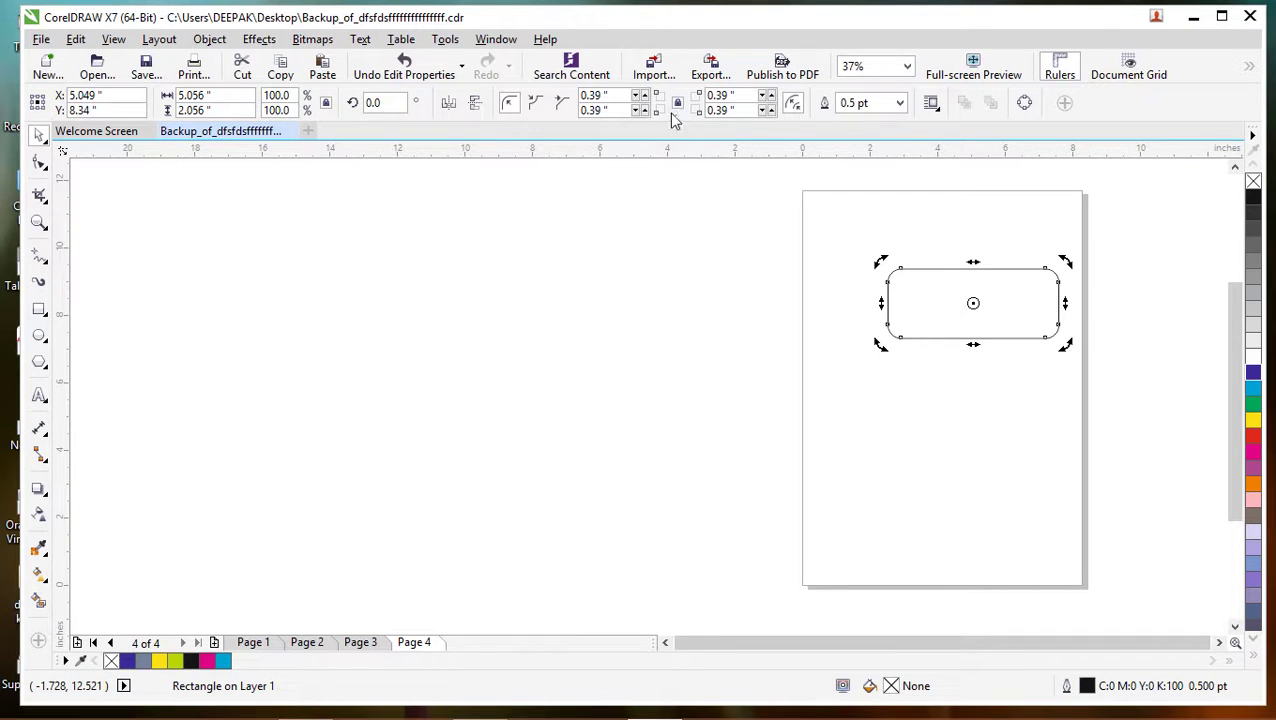
left_click(934, 401)
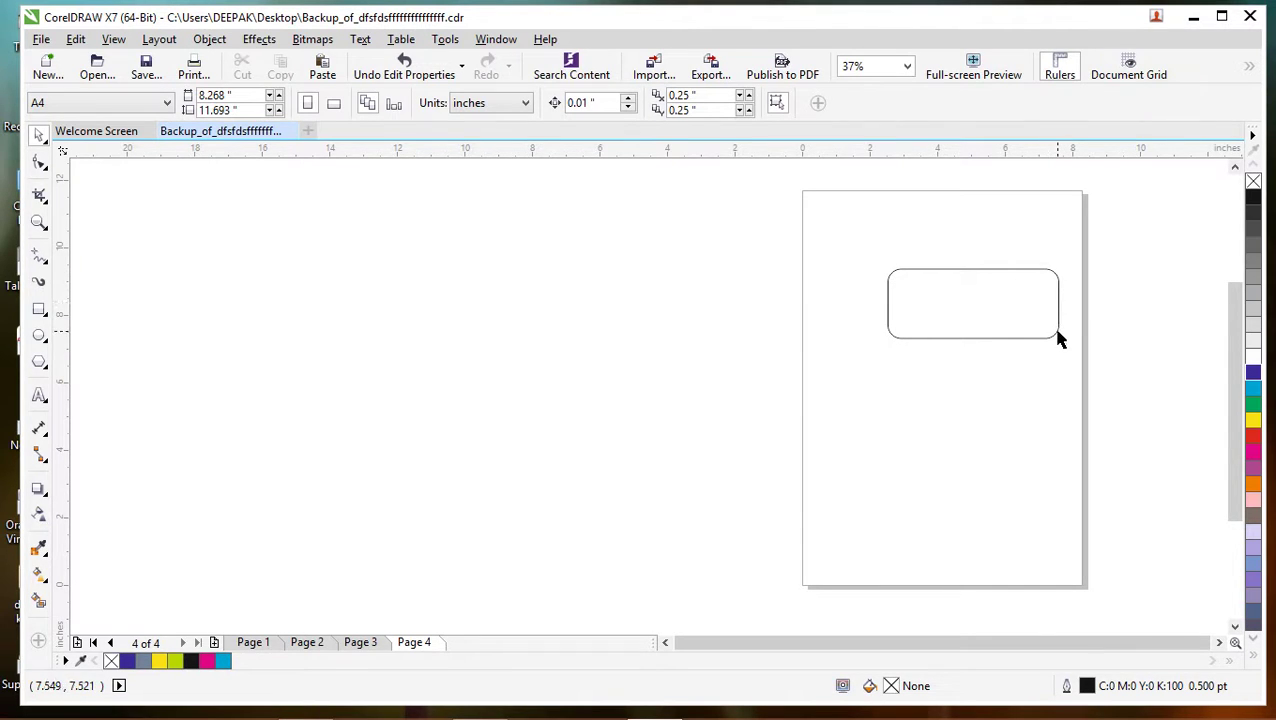
Step: Unlock simultaneous corner editing for the page 4 rectangle and set its upper-left corner radius to 5 inches
left_click(922, 278)
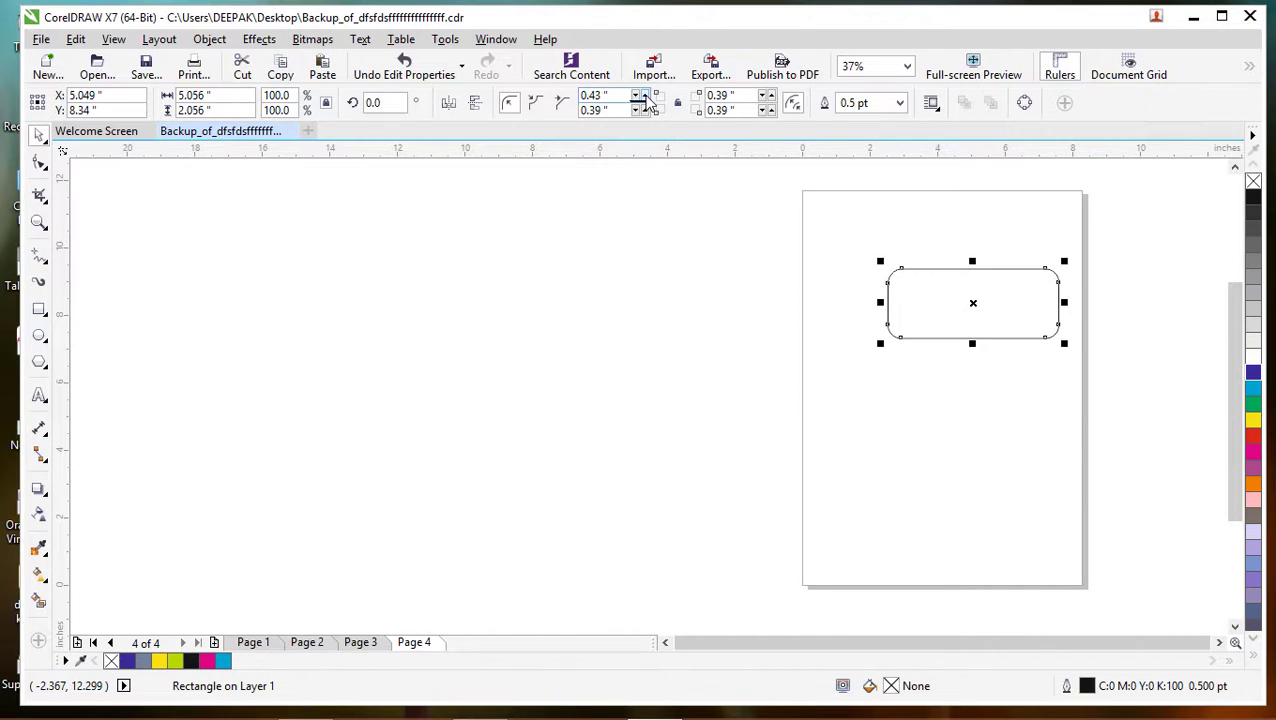
left_click(643, 95)
left_click(644, 95)
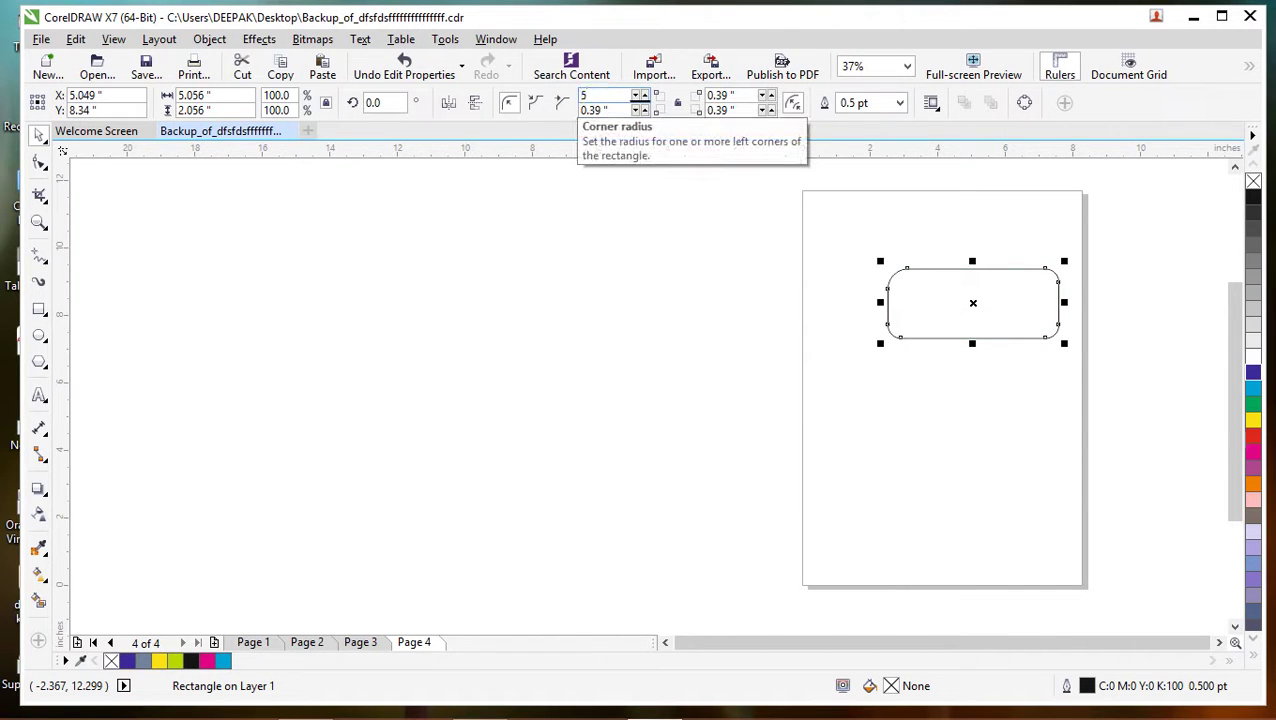
left_click(928, 312)
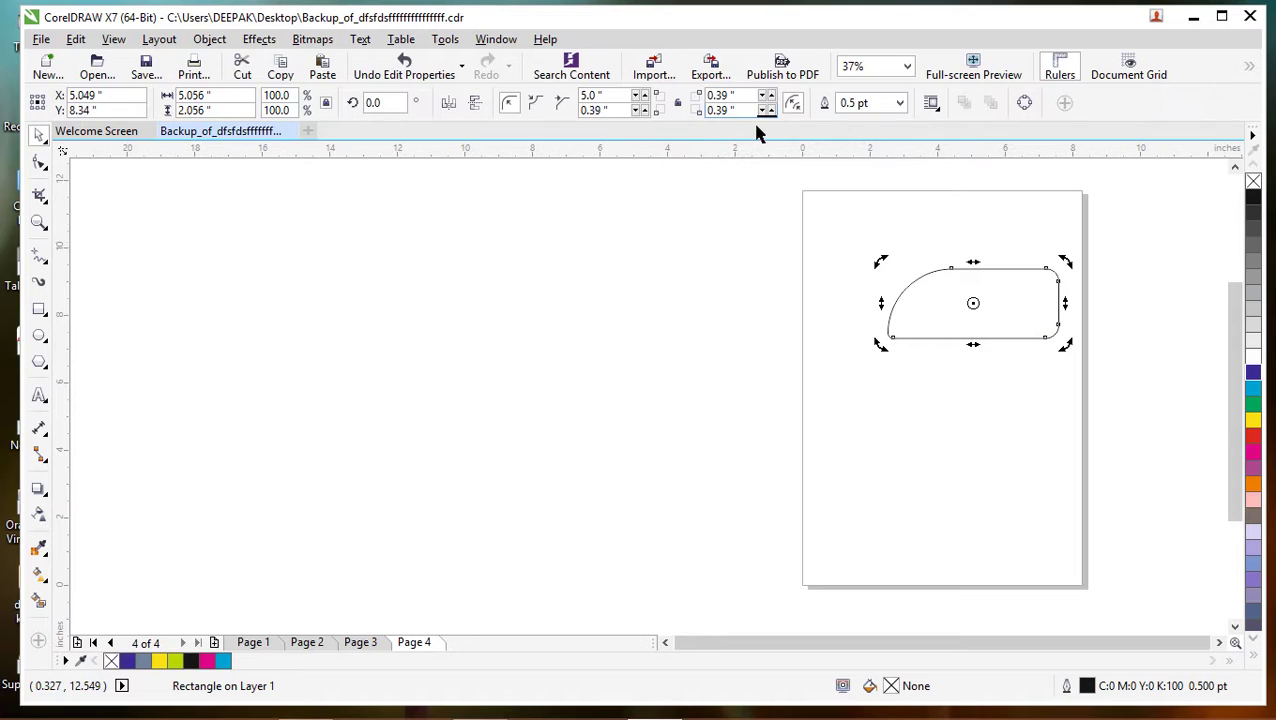
Step: Set the rectangle's lower-right corner radius to 3 inches and deselect it
key("BackSpace")
key("BackSpace")
key("BackSpace")
key("BackSpace")
type("3")
key("Return")
left_click(1000, 427)
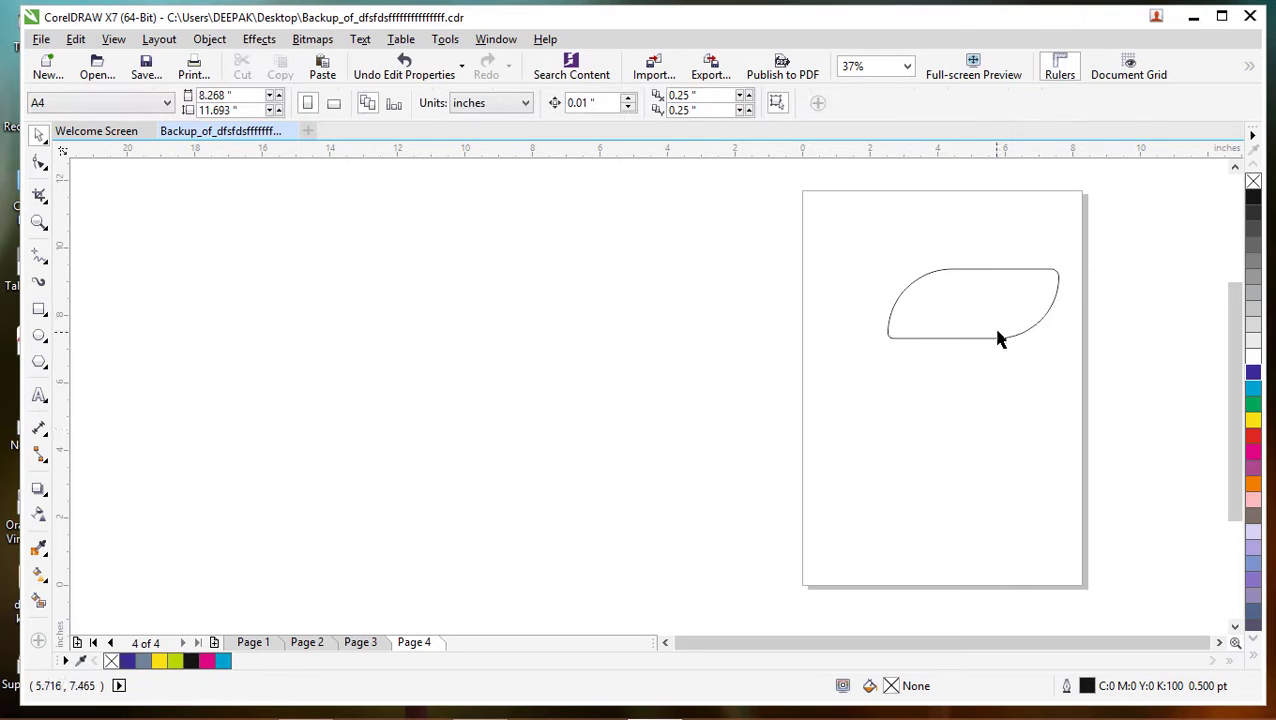
Step: Move the page 4 rectangle about 1.7 inches left and change its corners to scalloped
left_click(1000, 340)
left_click_drag(1005, 330, 947, 338)
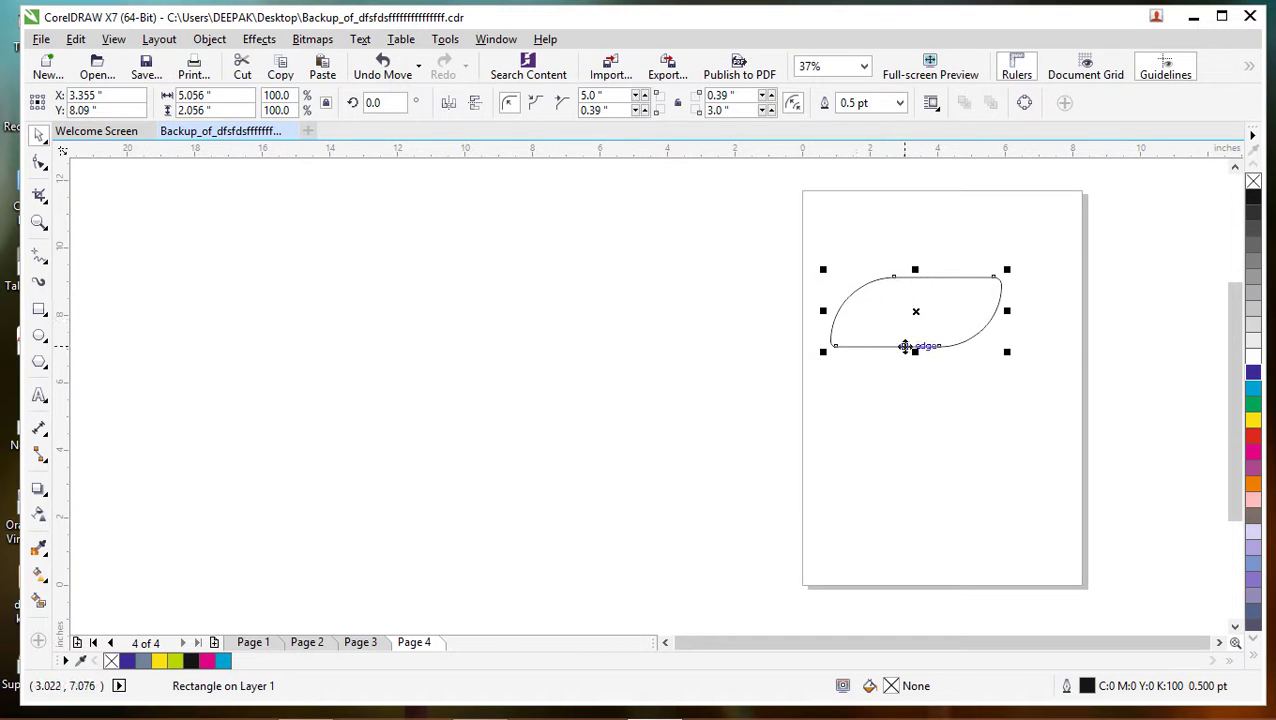
left_click(538, 106)
left_click_drag(871, 248, 1002, 386)
right_click(933, 318)
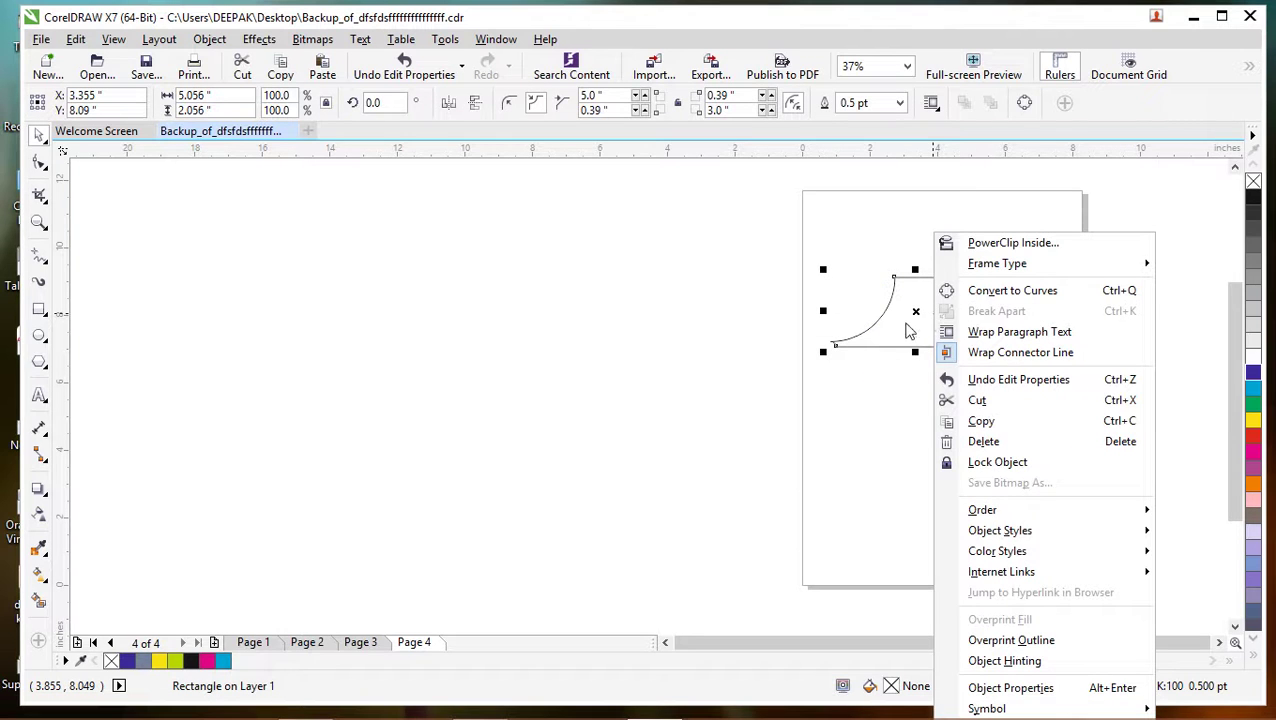
Step: Delete the scalloped rectangle from page 4
left_click(907, 330)
left_click(905, 323)
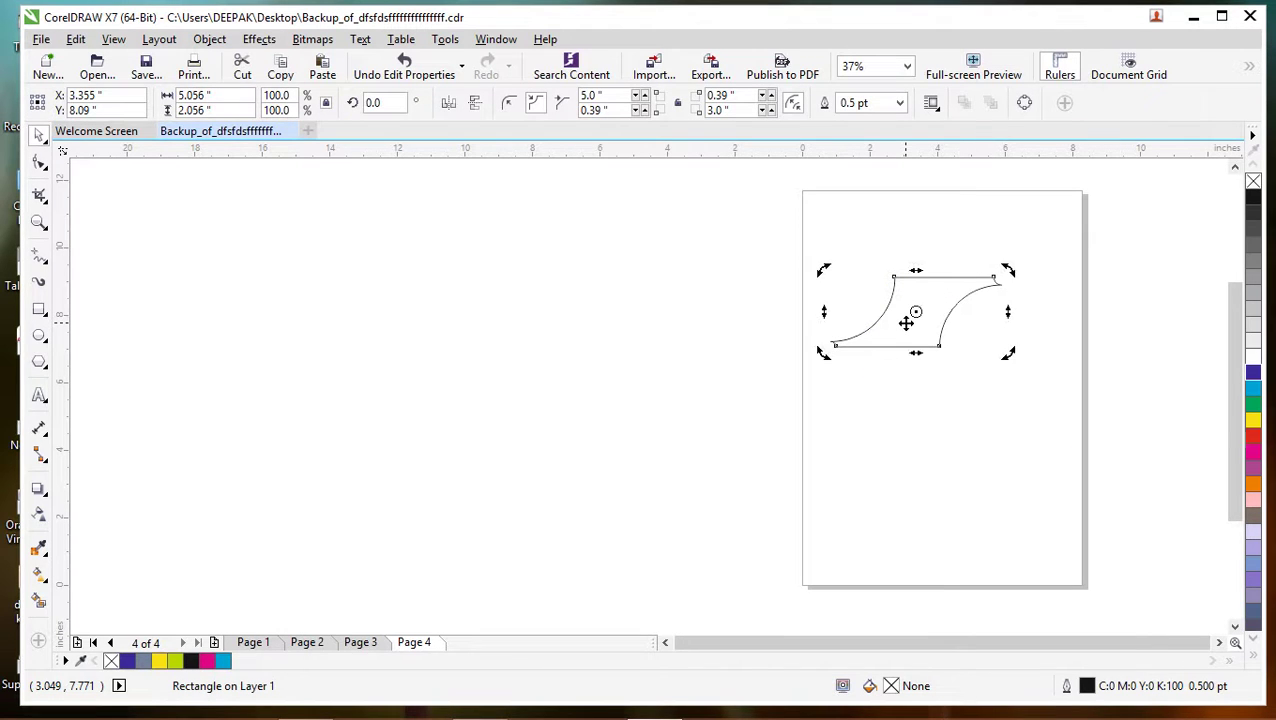
key("Delete")
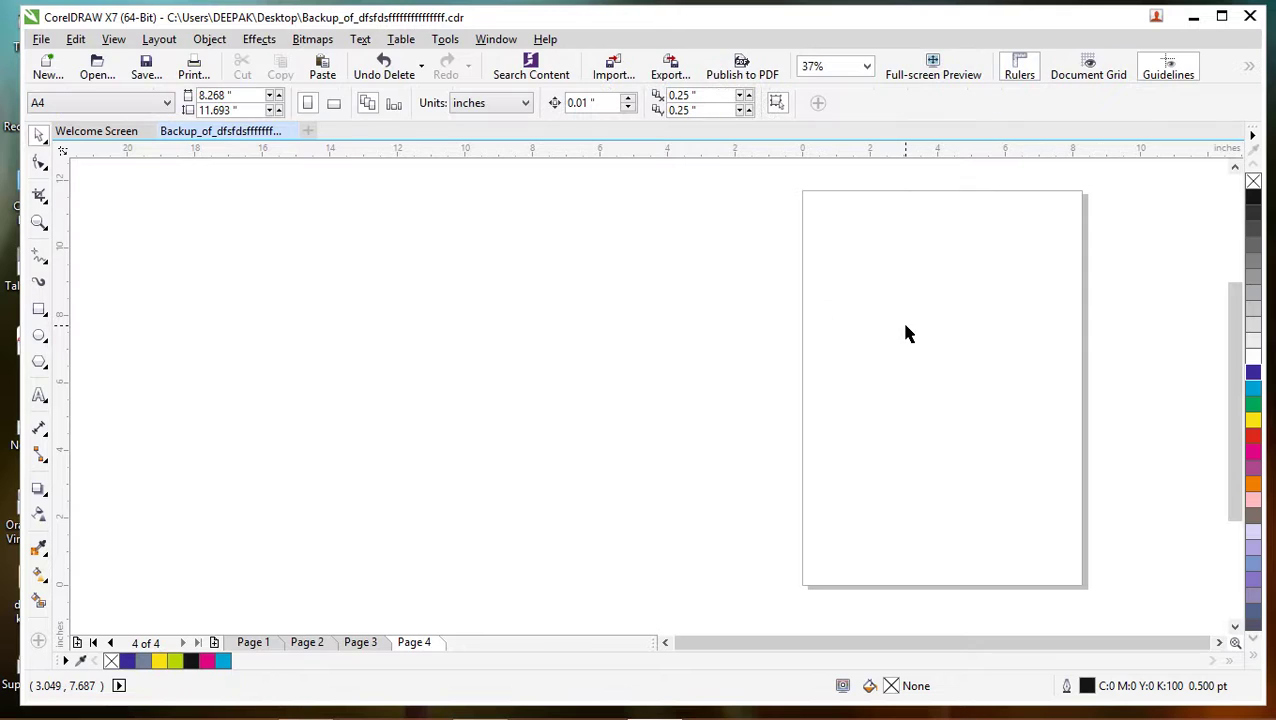
Step: Draw a rectangle about 6.75 by 3.64 inches beside page 4 and increase all its scalloped corners to 0.23 inches
left_click(39, 311)
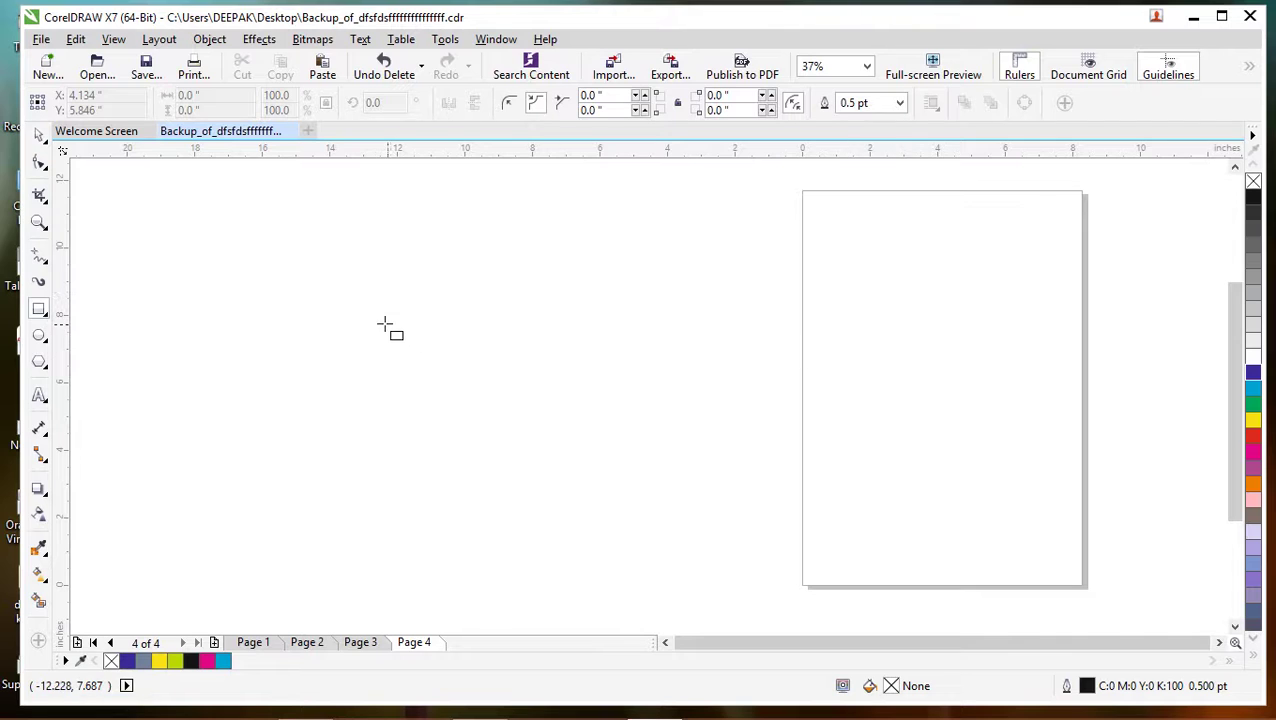
left_click_drag(324, 317, 553, 440)
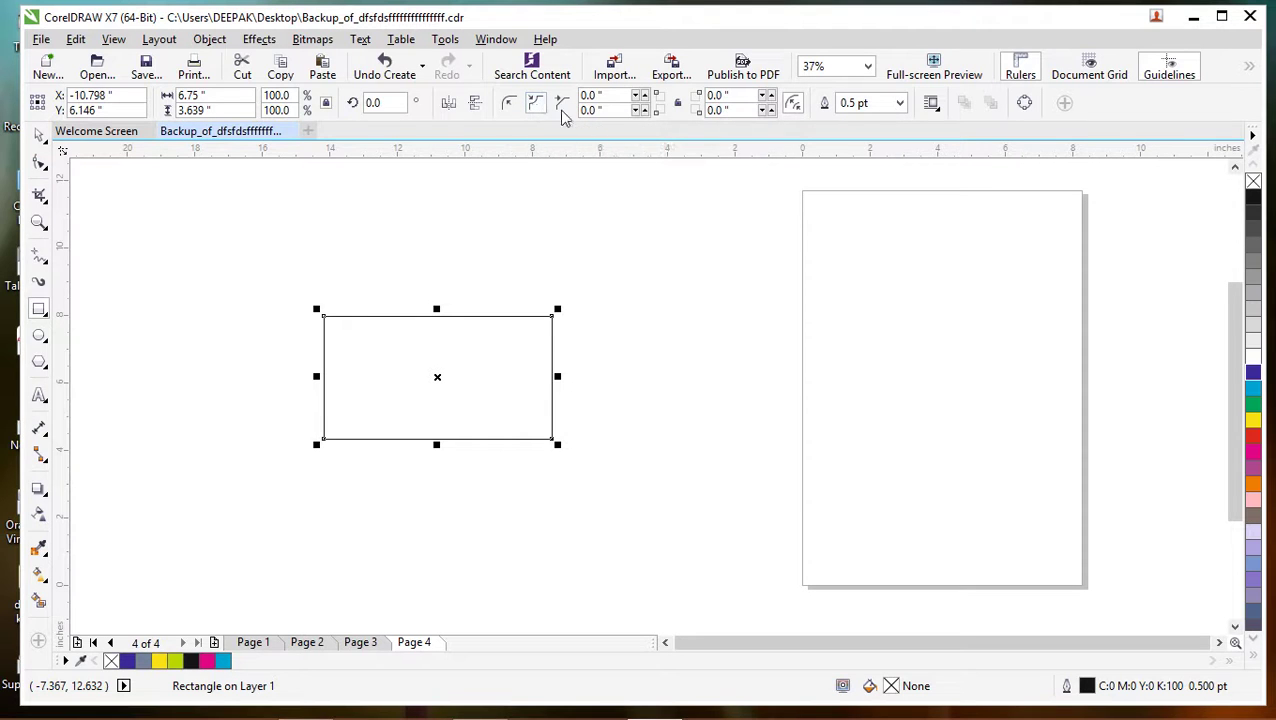
left_click(638, 96)
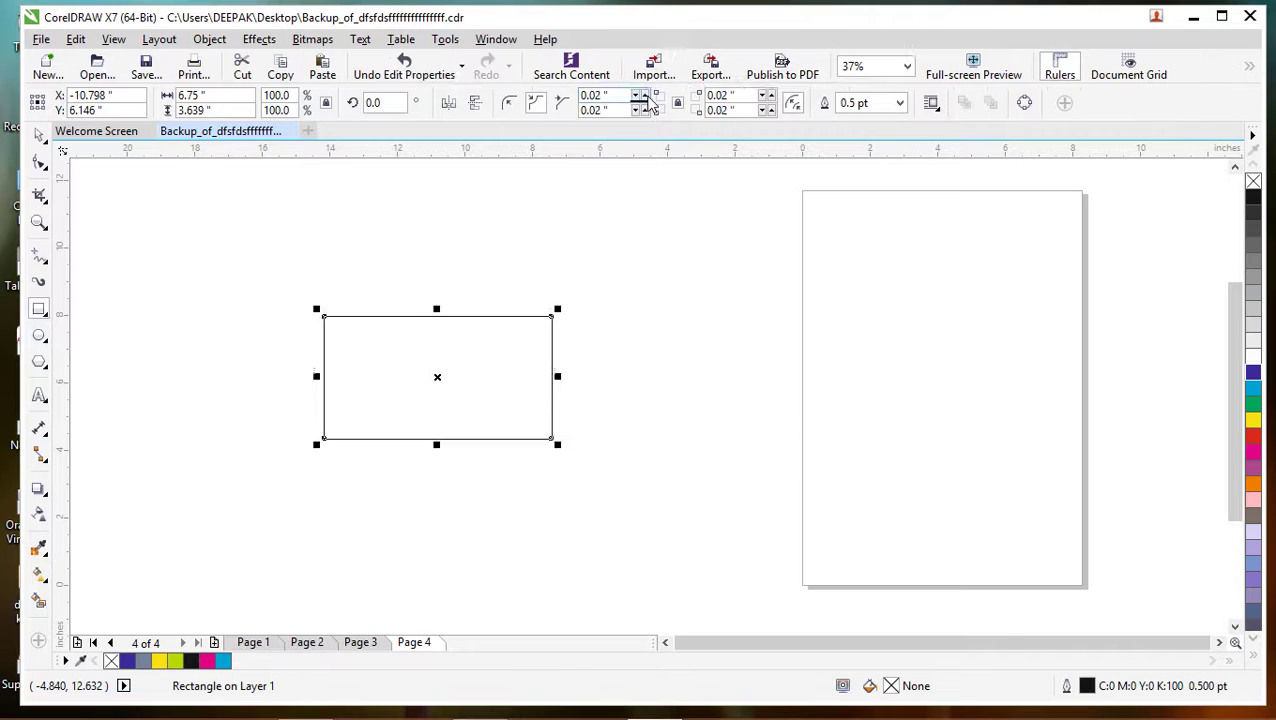
left_click(645, 96)
left_click(645, 95)
left_click(645, 95)
left_click(646, 95)
left_click(646, 95)
left_click(646, 95)
left_click(646, 95)
left_click(645, 95)
left_click(645, 95)
left_click(645, 95)
left_click(645, 95)
left_click(645, 95)
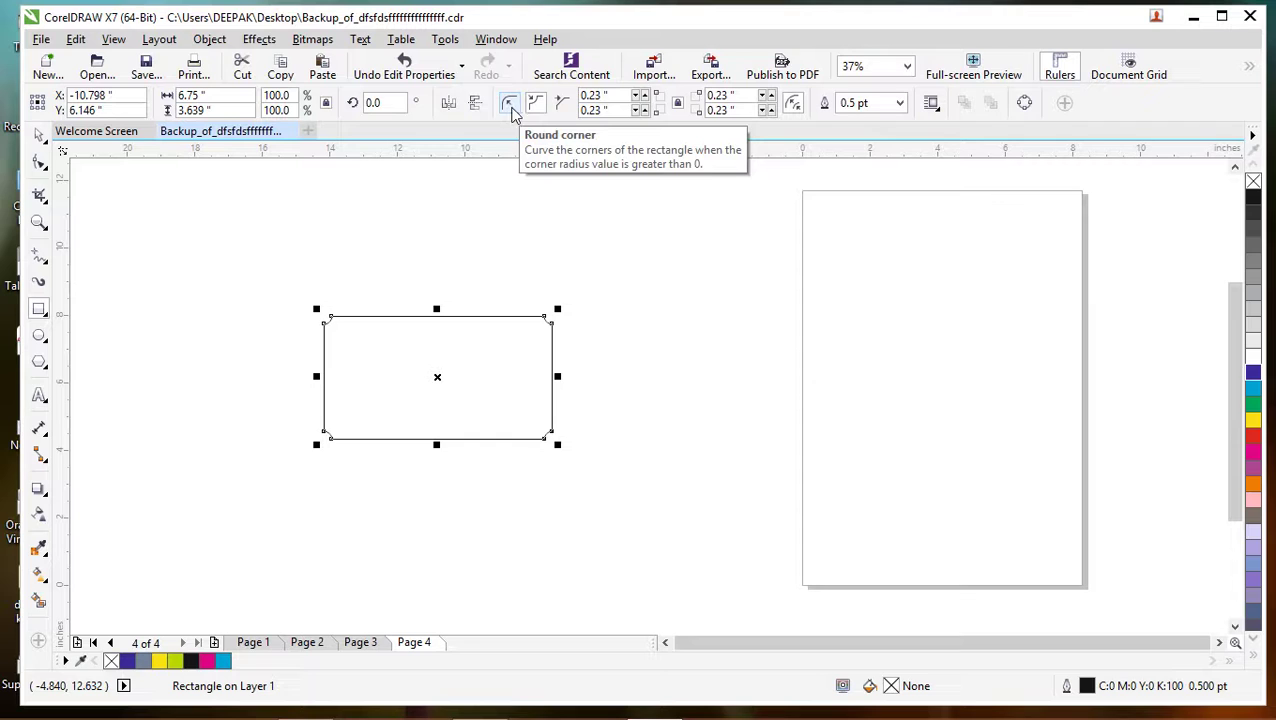
left_click(540, 112)
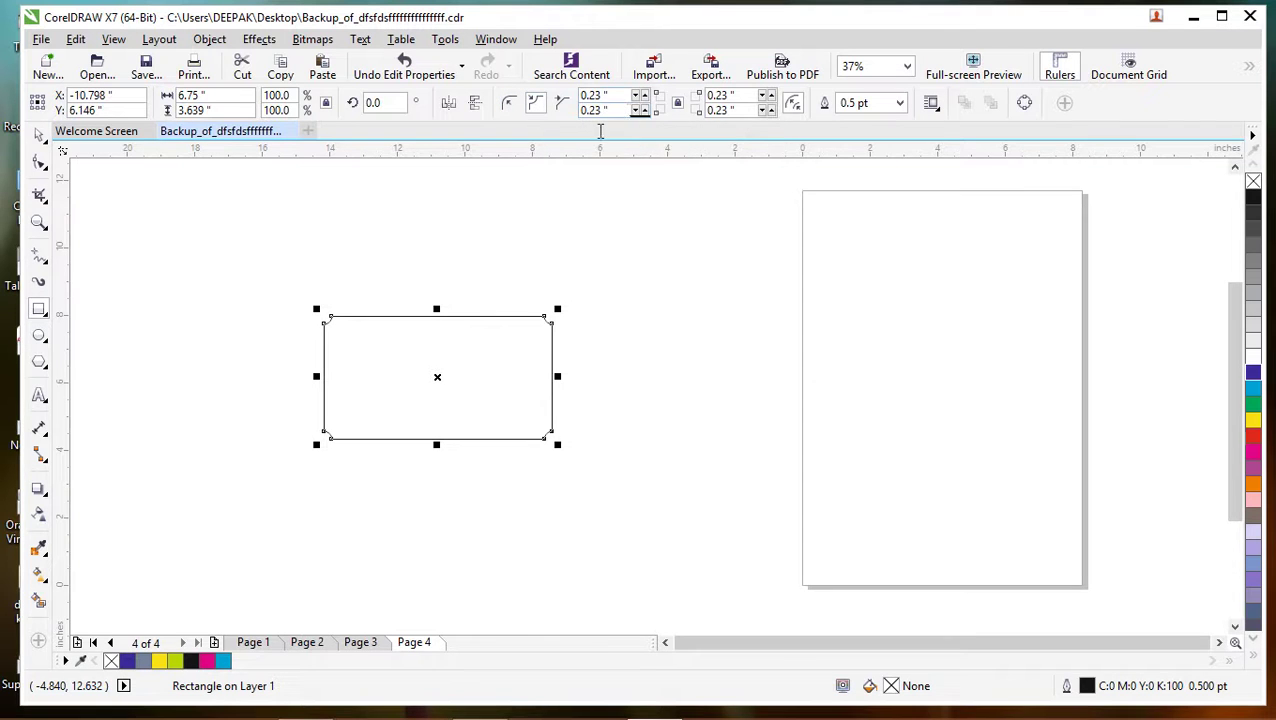
Step: Draw a small rectangle about 1.42 by 0.81 inches over the scalloped rectangle's upper-left corner and undo it
left_click_drag(372, 316, 323, 347)
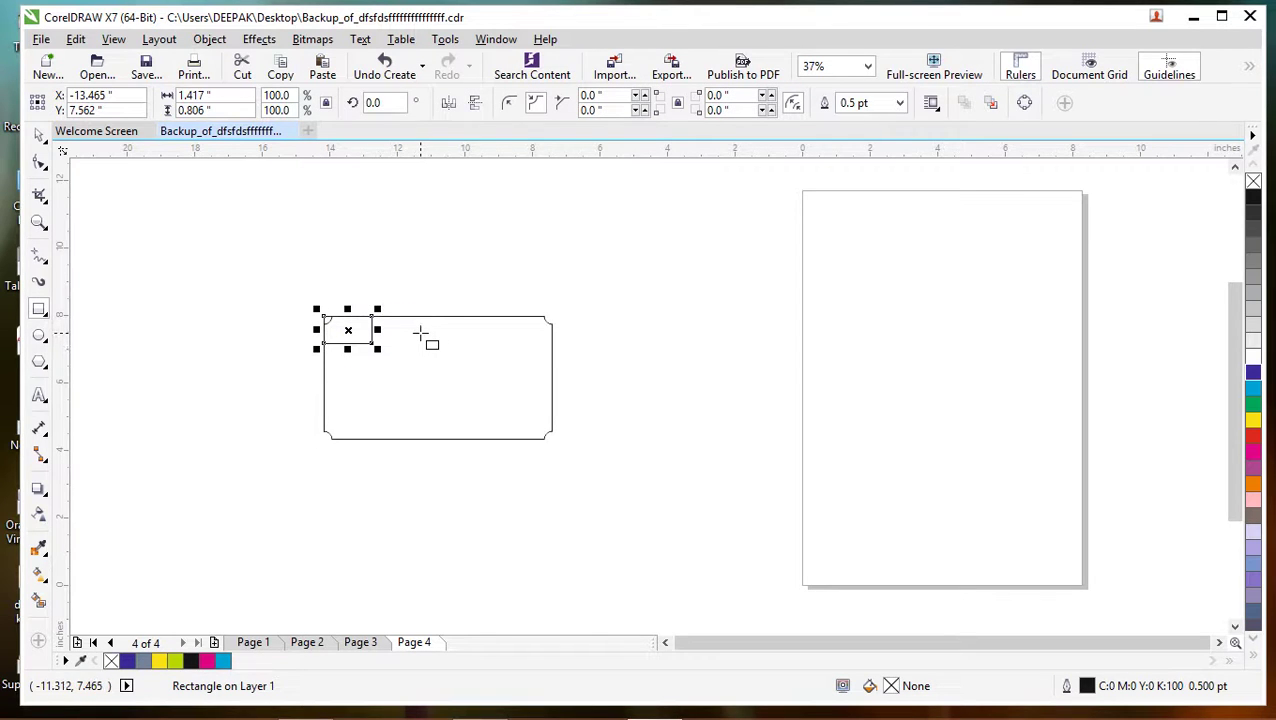
key("ctrl+z")
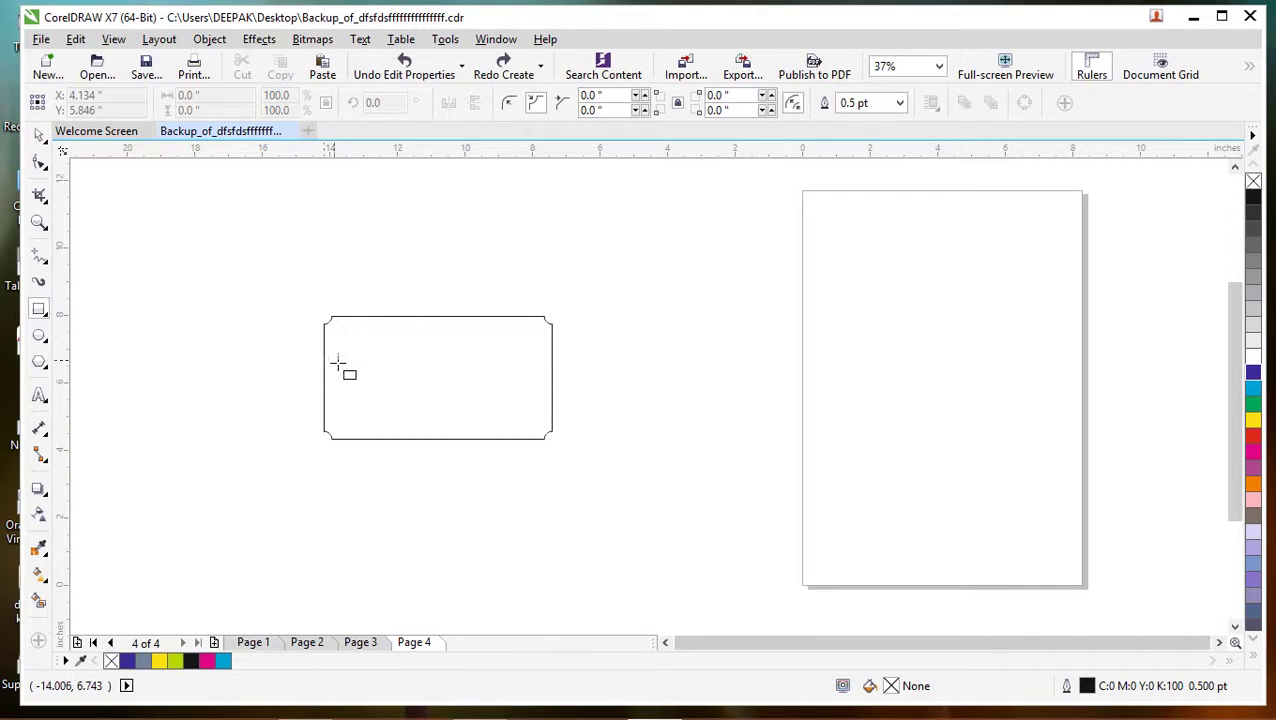
Step: Examine the scalloped corner examples on page 2
left_click(308, 643)
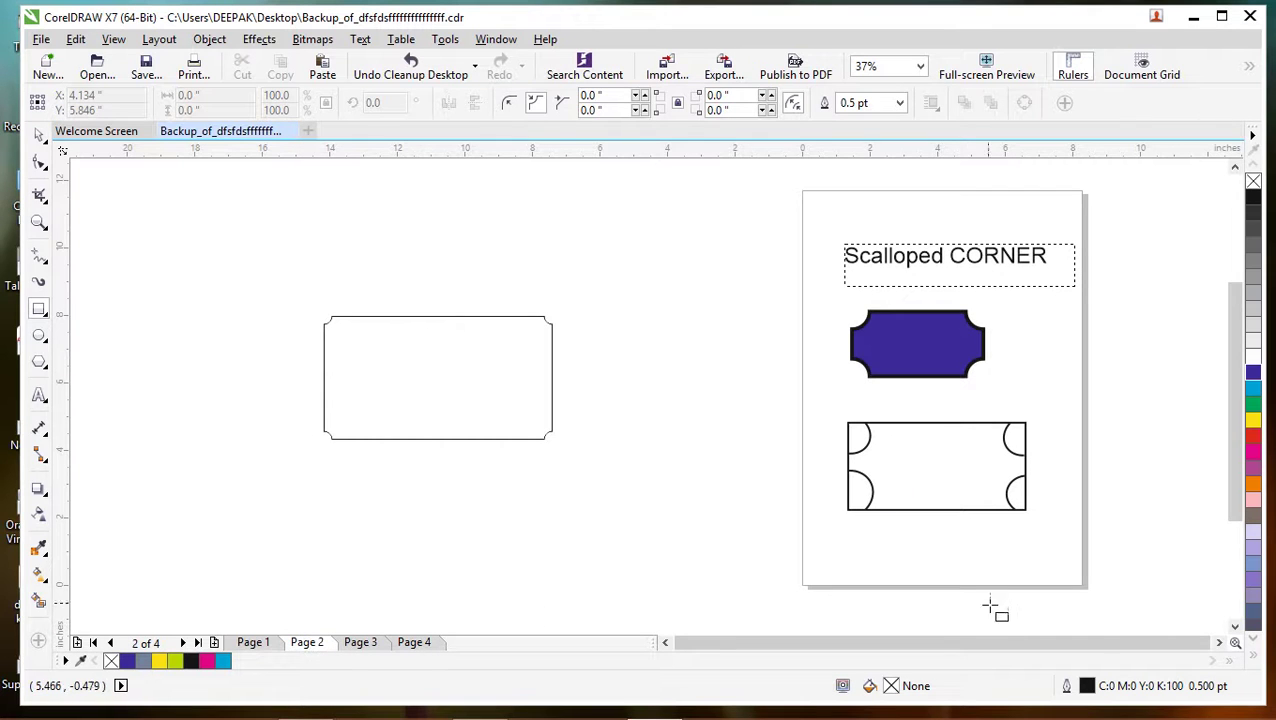
left_click(1219, 643)
left_click(1219, 643)
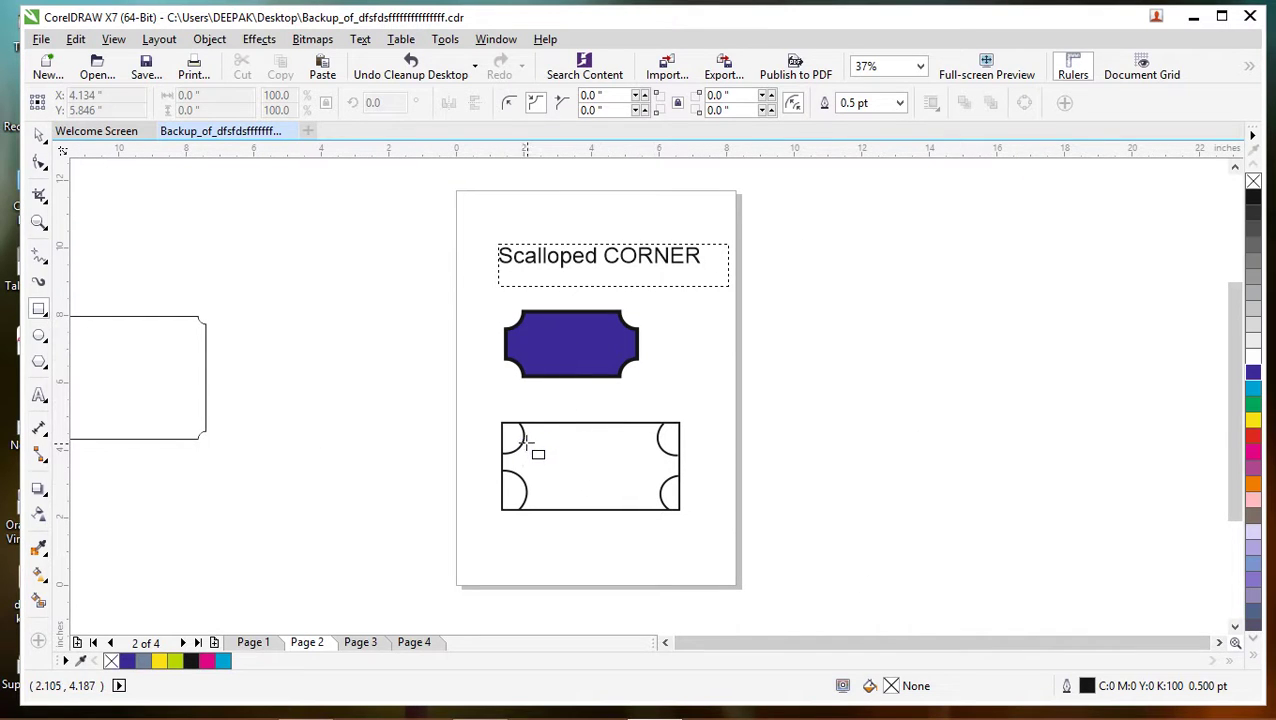
Step: On page 1, move the upper-left arc onto the outlined rectangle's upper-left corner and select the blue chamfered rectangle
left_click(253, 644)
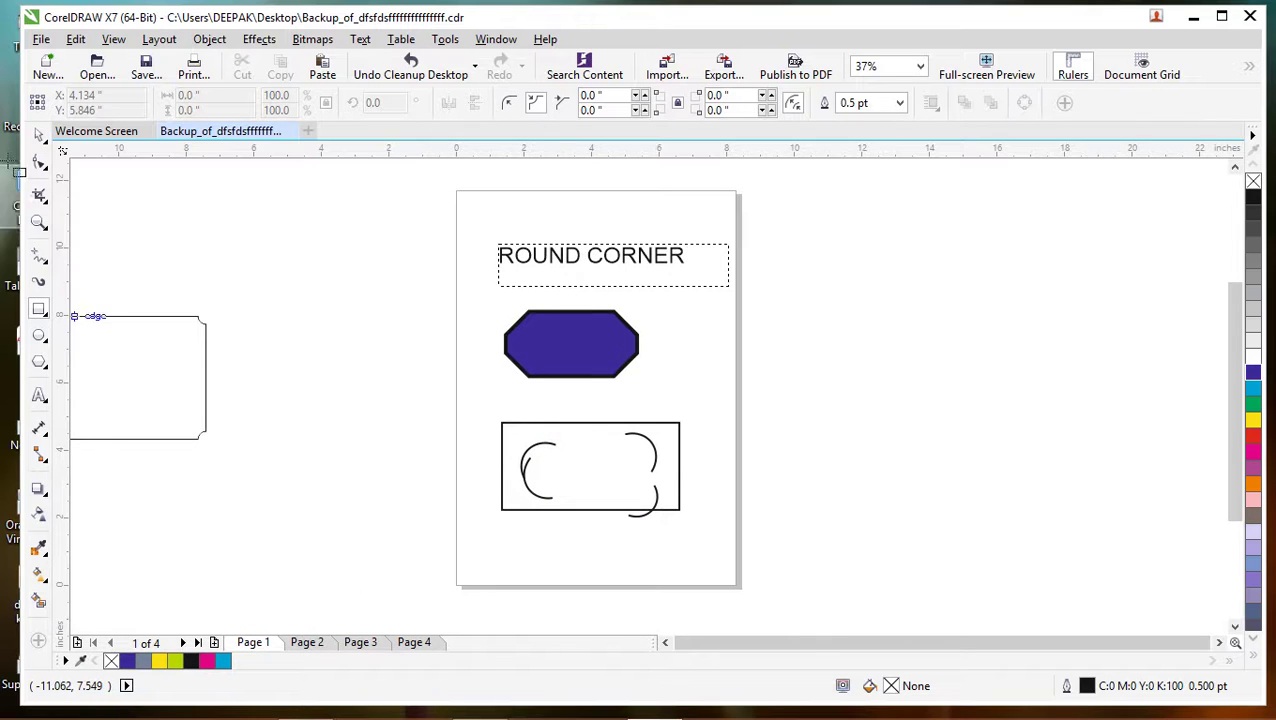
left_click(39, 134)
left_click_drag(537, 445, 523, 428)
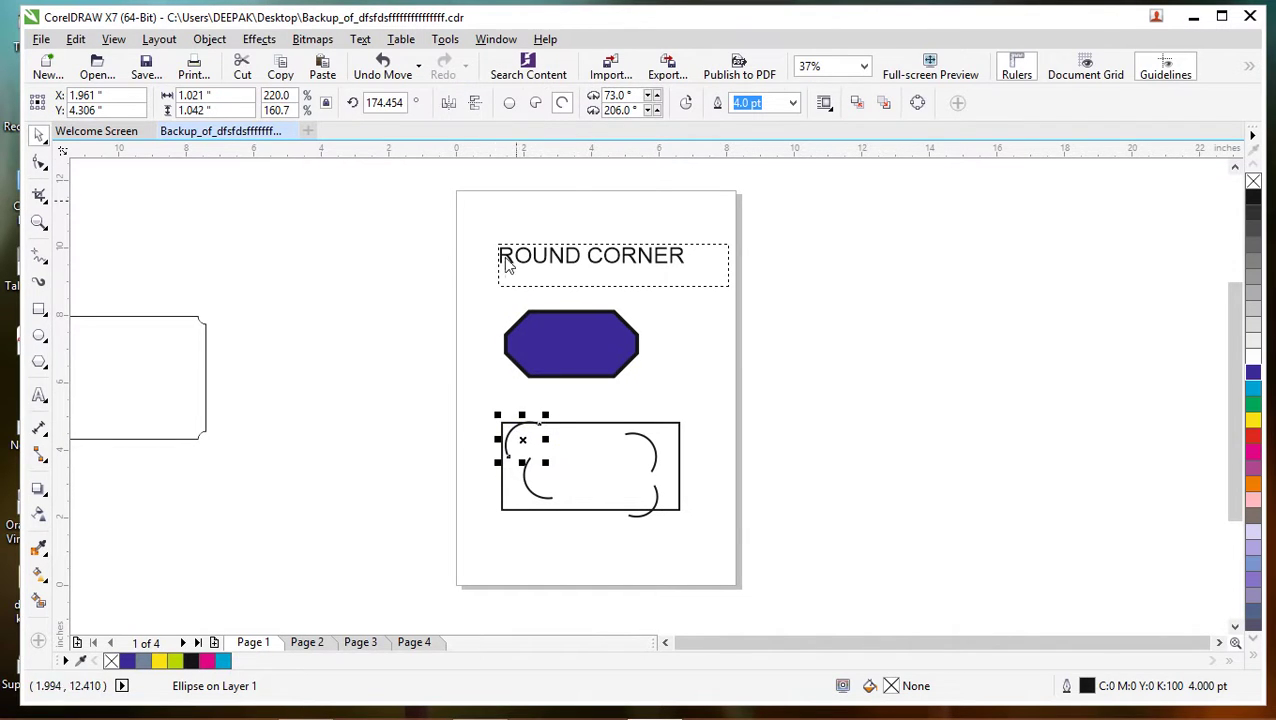
left_click(548, 405)
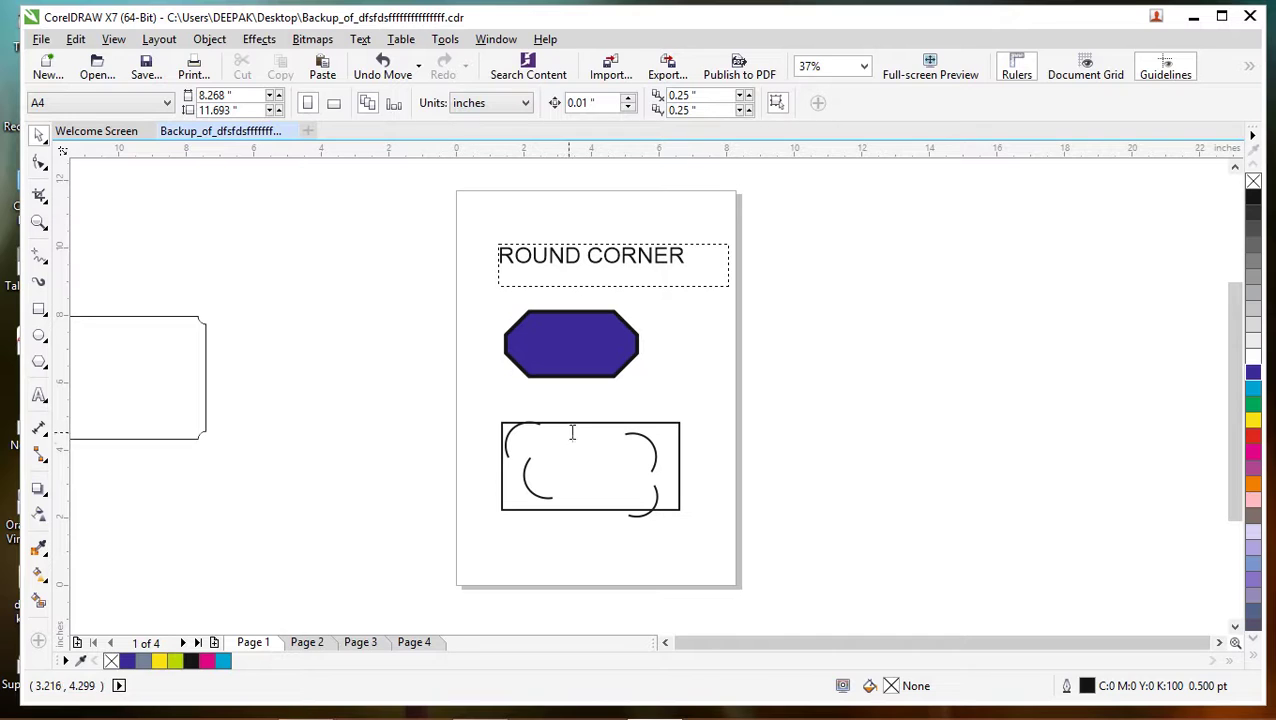
left_click(575, 363)
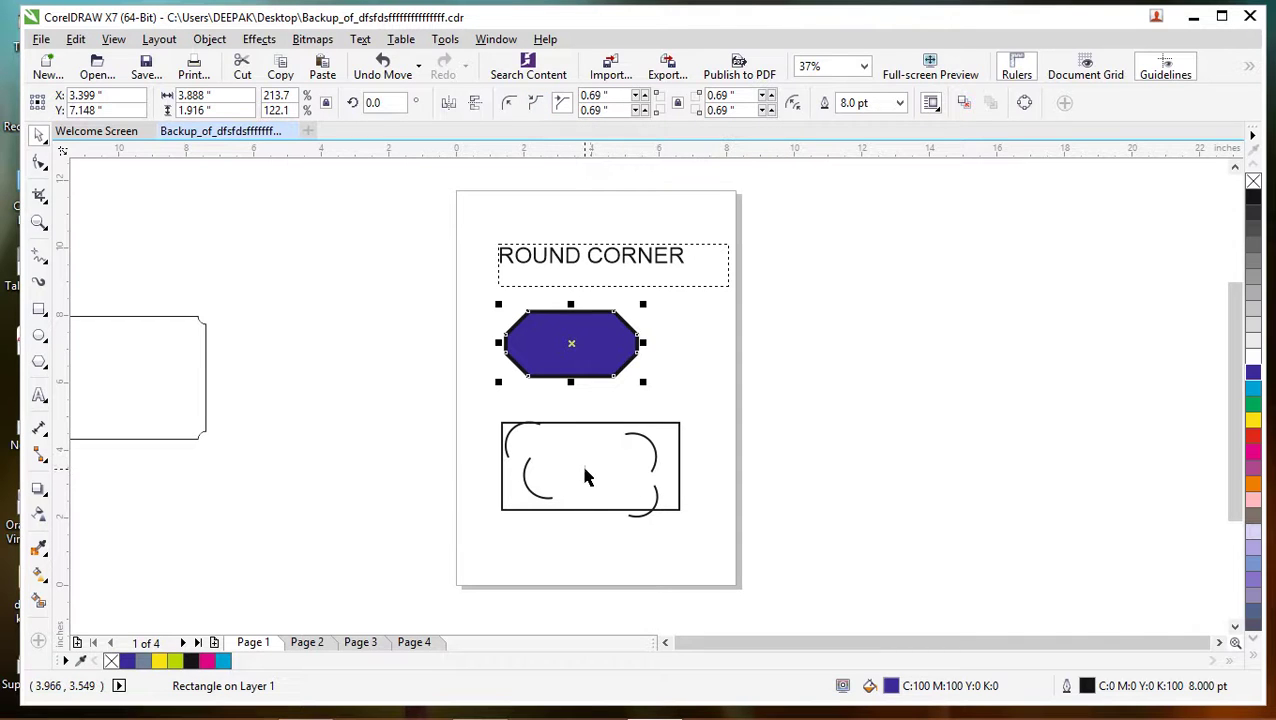
Step: Switch to page 2 and increase all scalloped corners of the blue rectangle to 0.74 inches
left_click(309, 644)
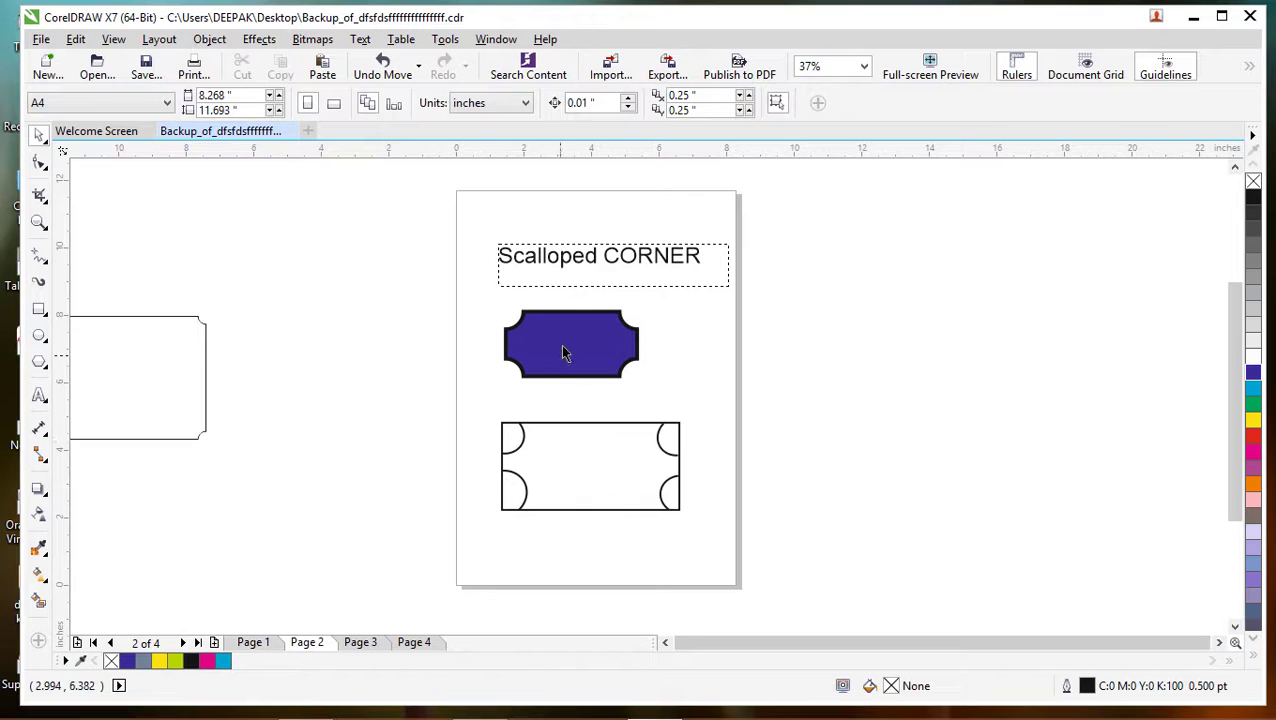
left_click(567, 458)
left_click(630, 347)
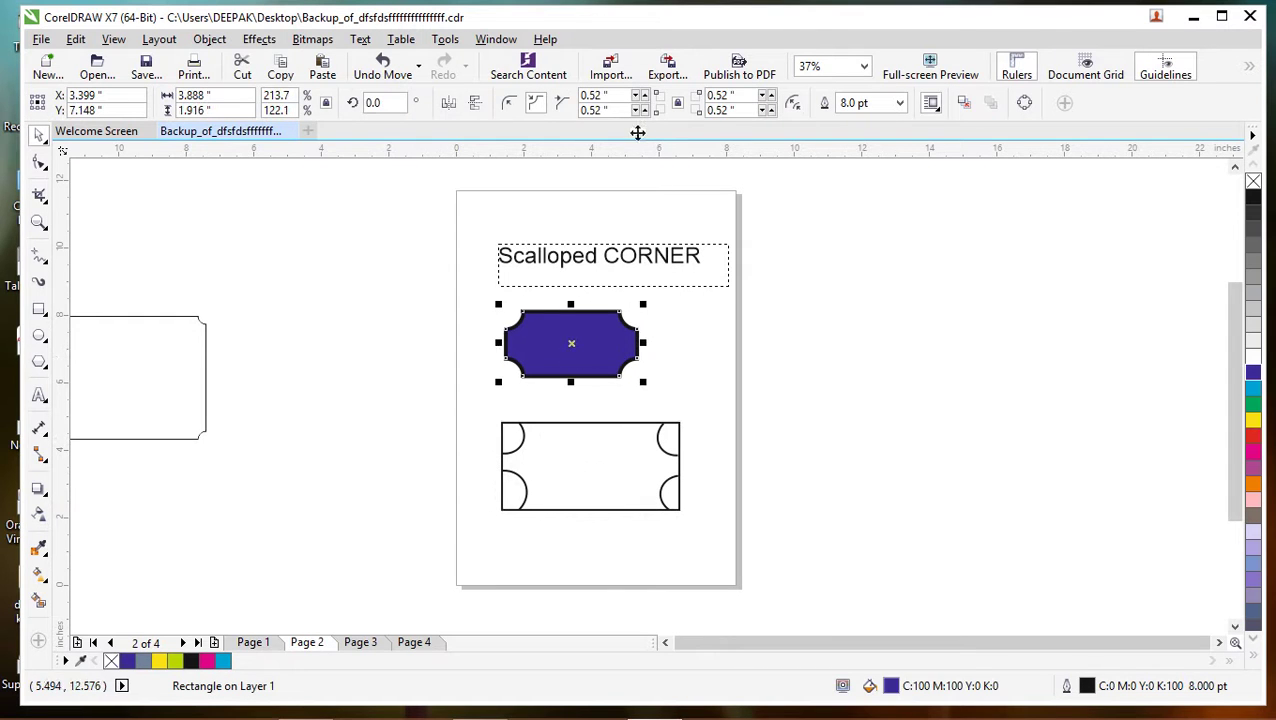
left_click(645, 95)
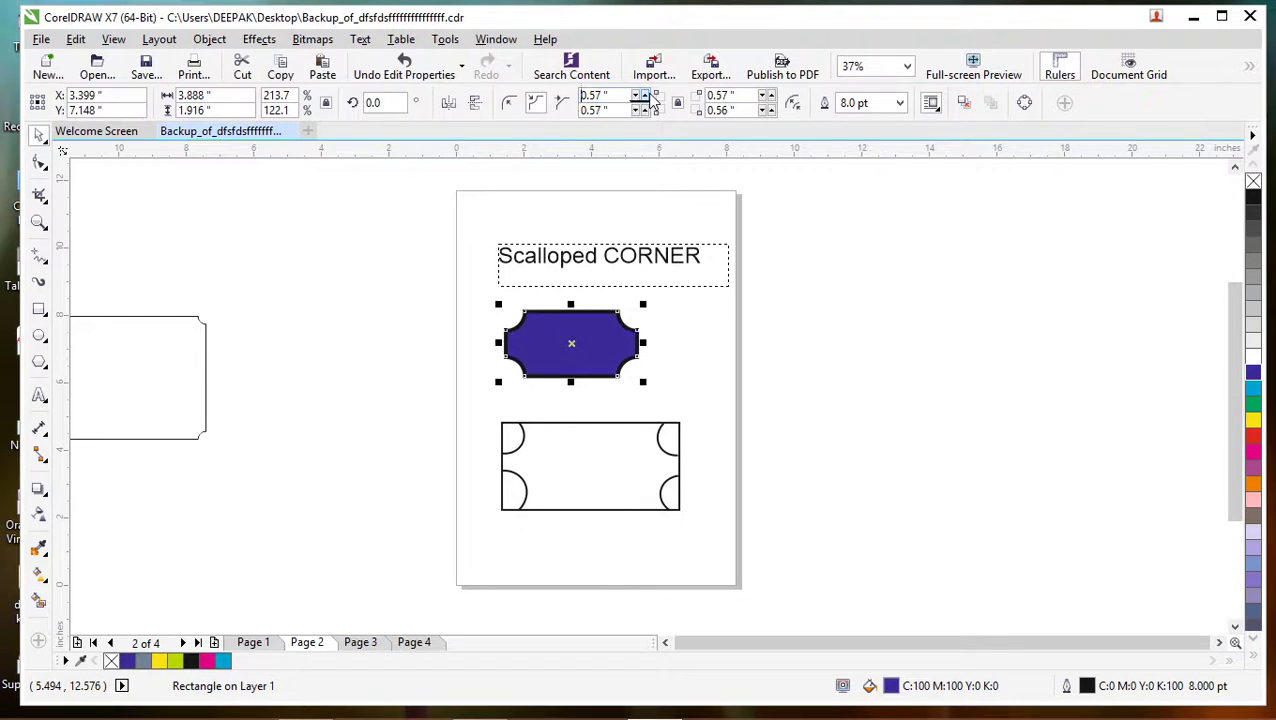
left_click(645, 95)
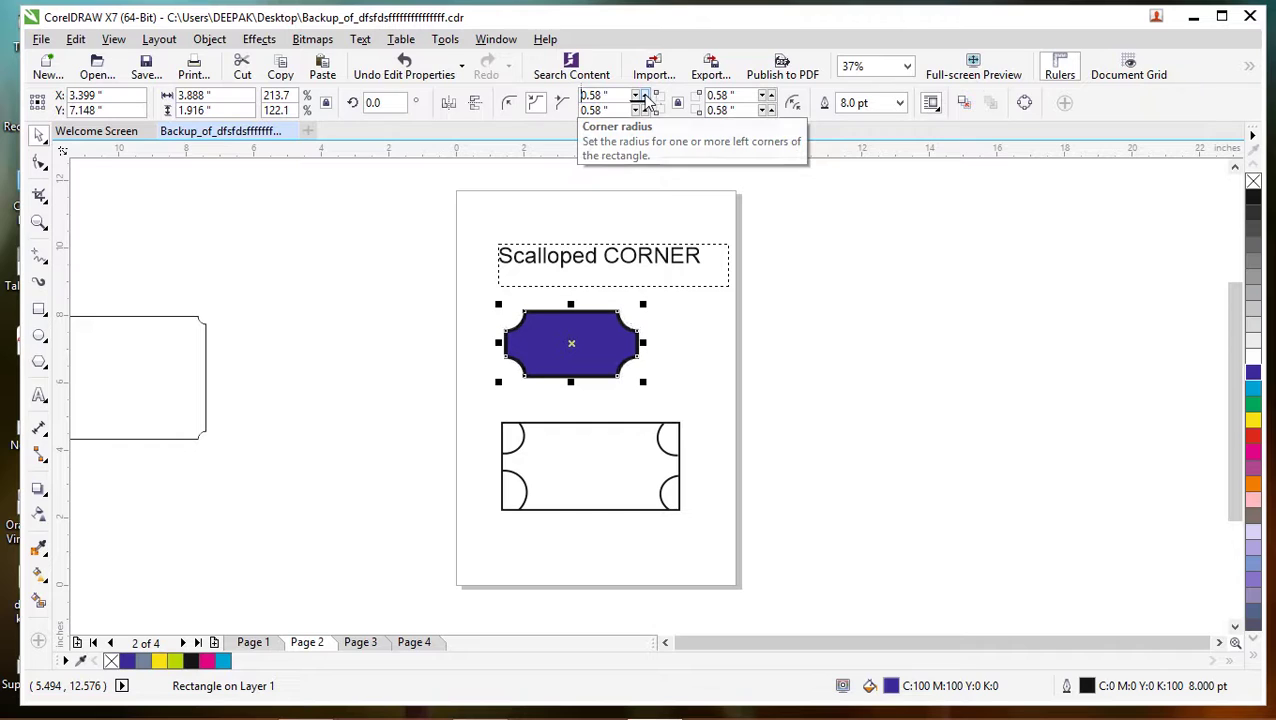
left_click(645, 95)
left_click(645, 95)
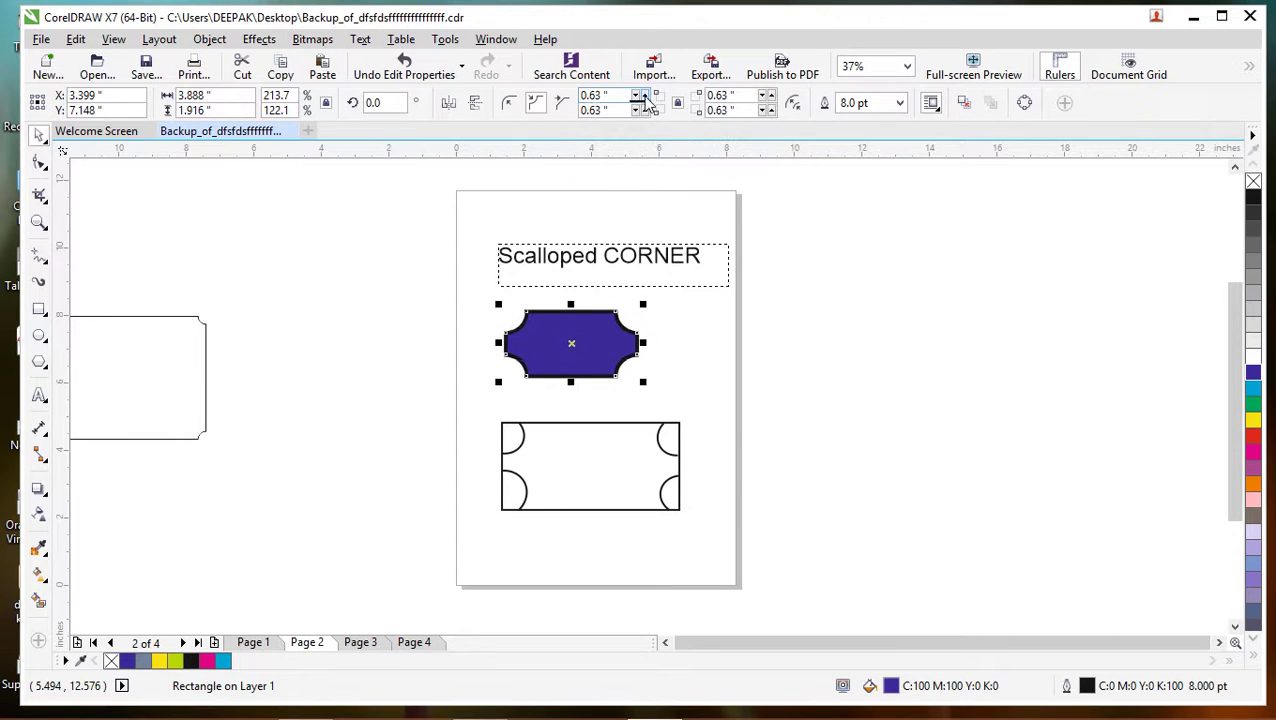
left_click(645, 95)
left_click(645, 95)
left_click(645, 95)
left_click(645, 95)
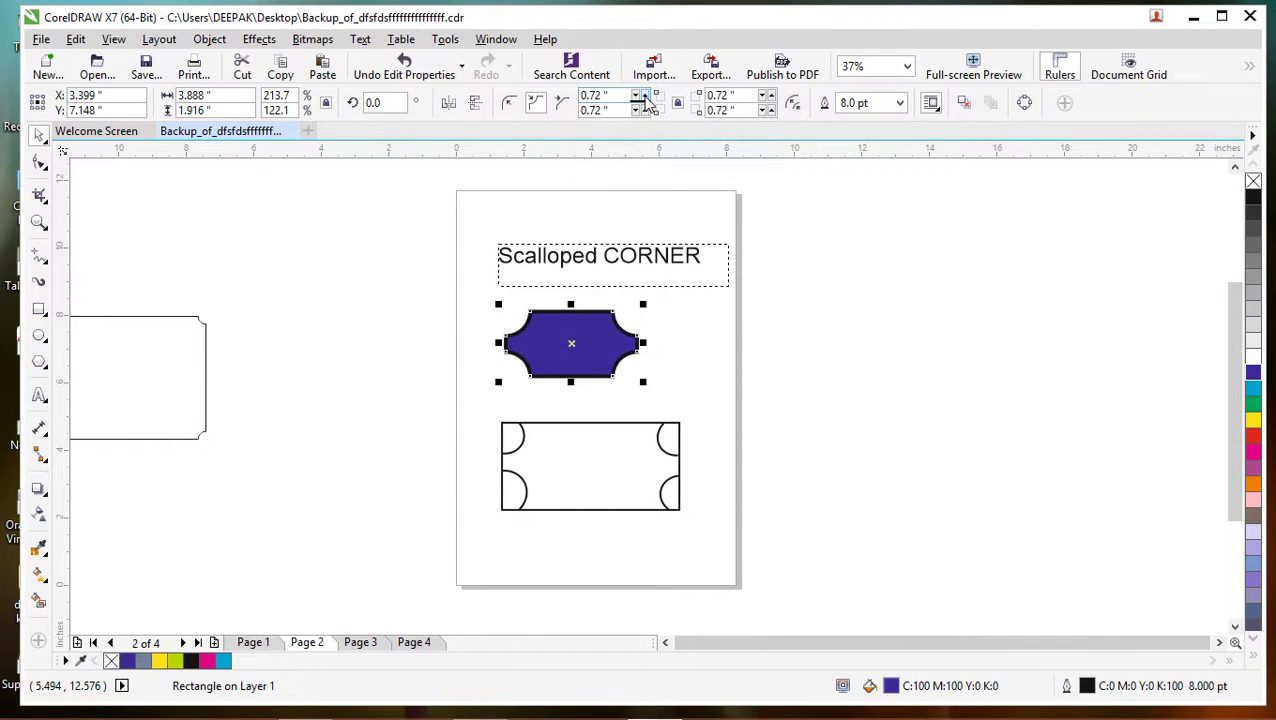
left_click(645, 95)
Step: Set all scalloped corners of the outlined rectangle on page 2 to 0.78 inches and deselect it
left_click(551, 474)
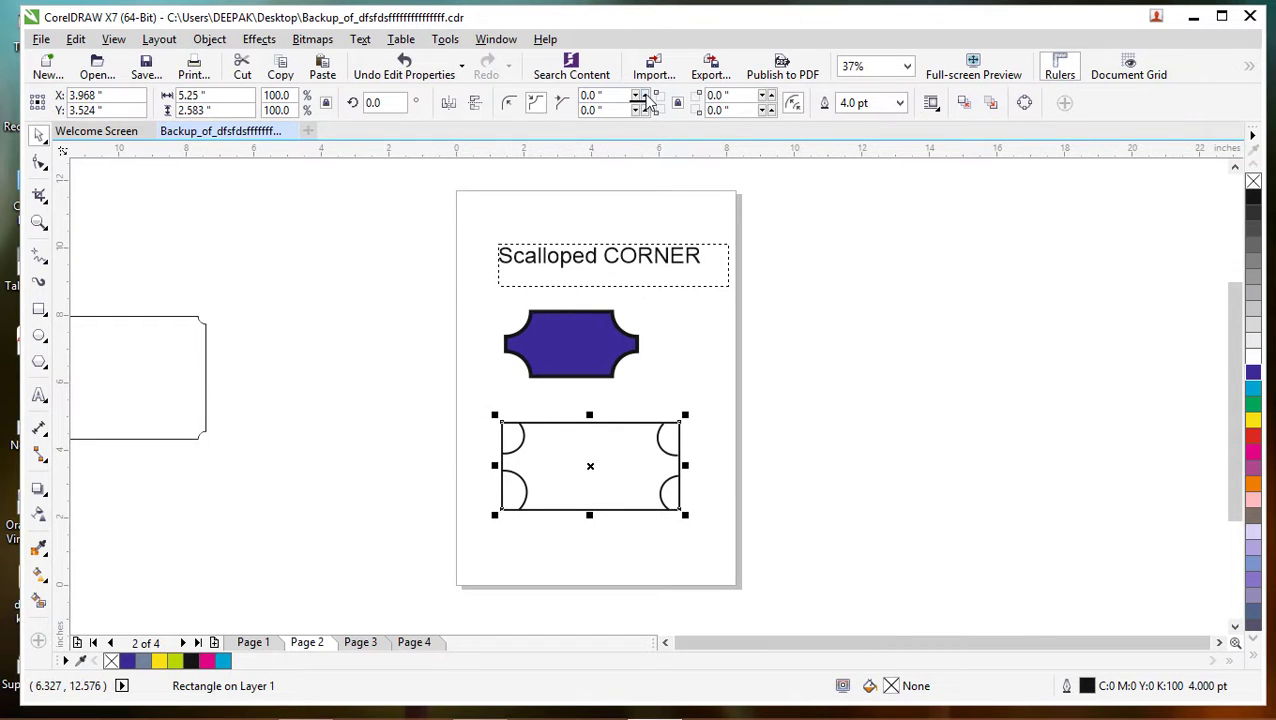
left_click(645, 95)
left_click(645, 95)
left_click(645, 95)
left_click(645, 95)
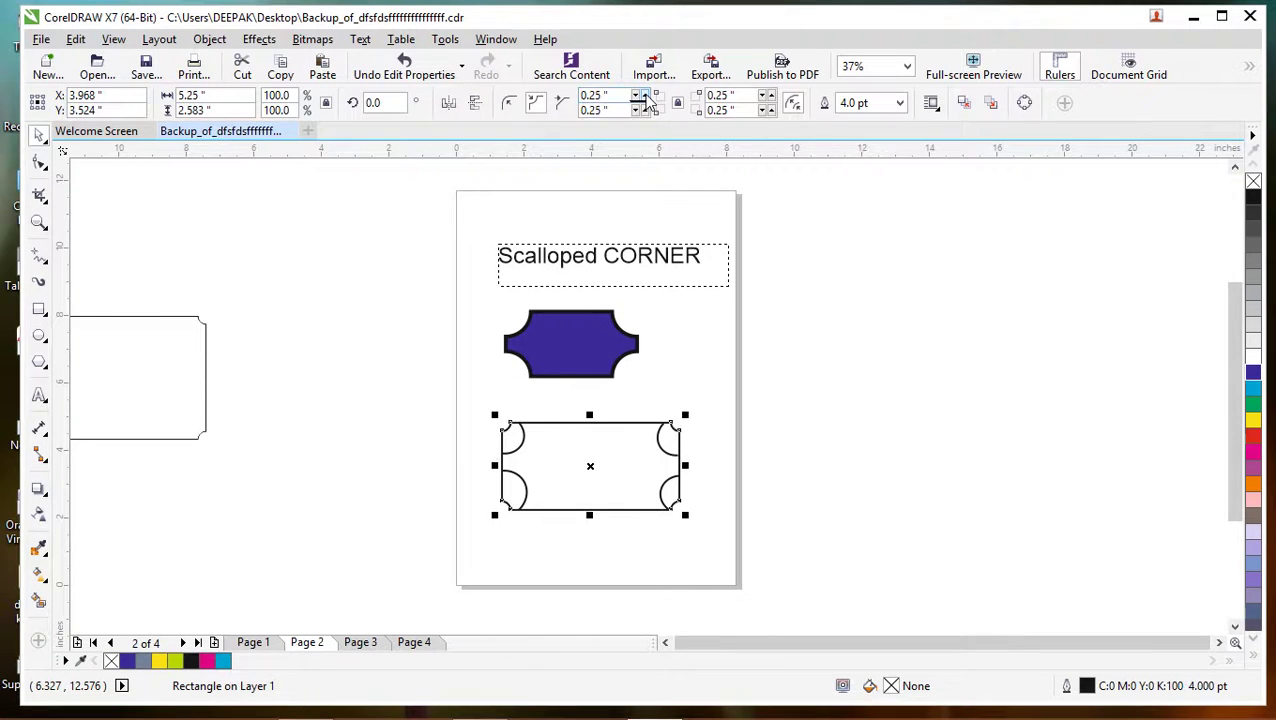
left_click(645, 95)
left_click(645, 95)
left_click(645, 95)
left_click(645, 95)
left_click(638, 94)
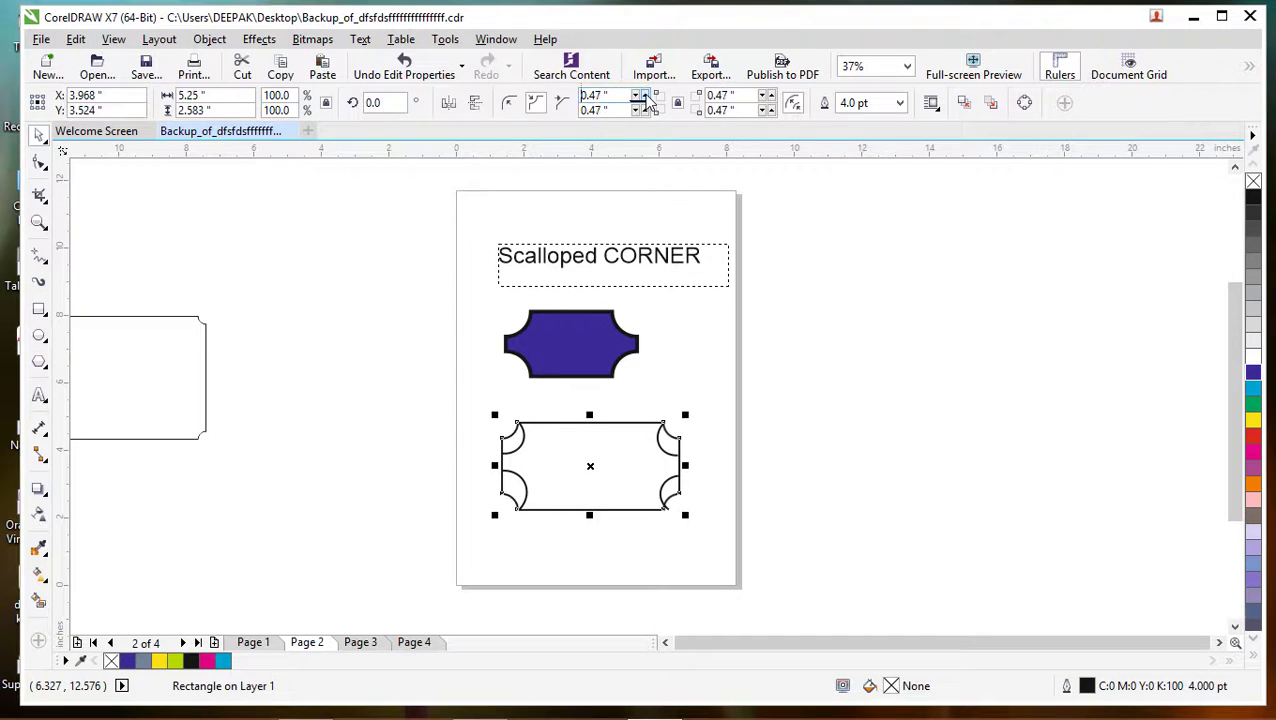
left_click(638, 94)
left_click(638, 94)
left_click(638, 94)
left_click(638, 94)
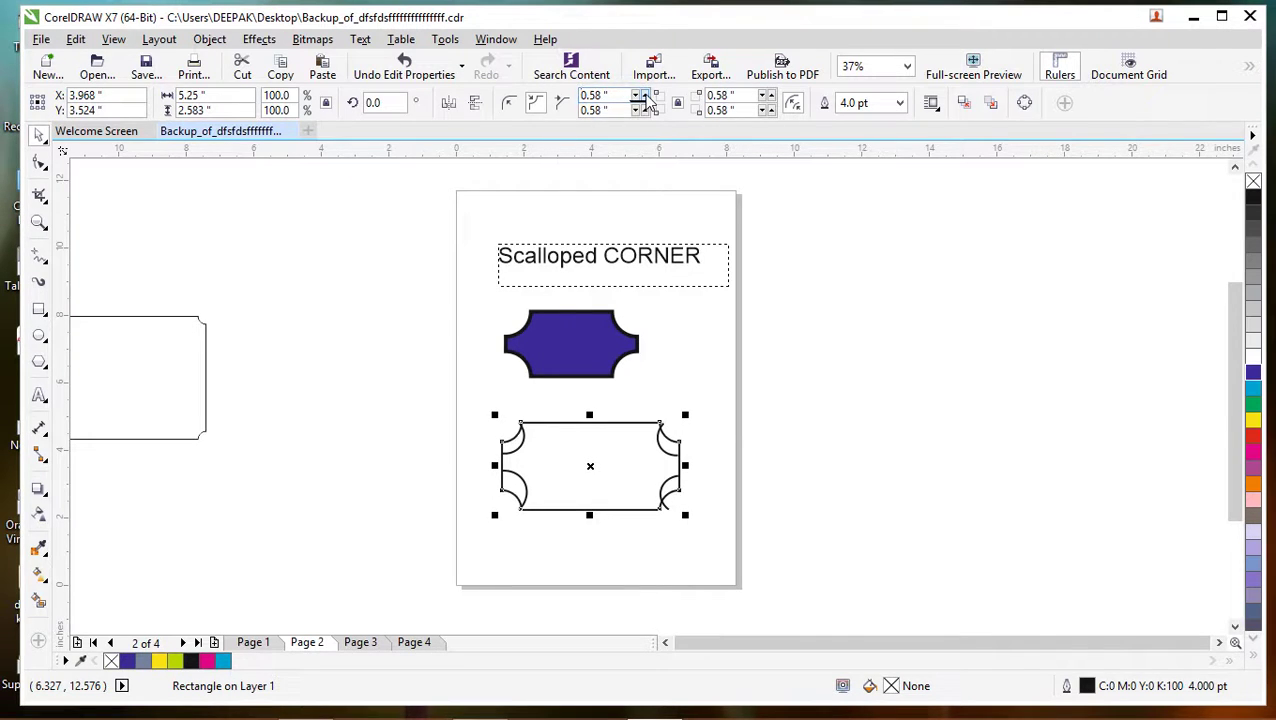
left_click(638, 94)
left_click(638, 94)
left_click(638, 94)
left_click(638, 94)
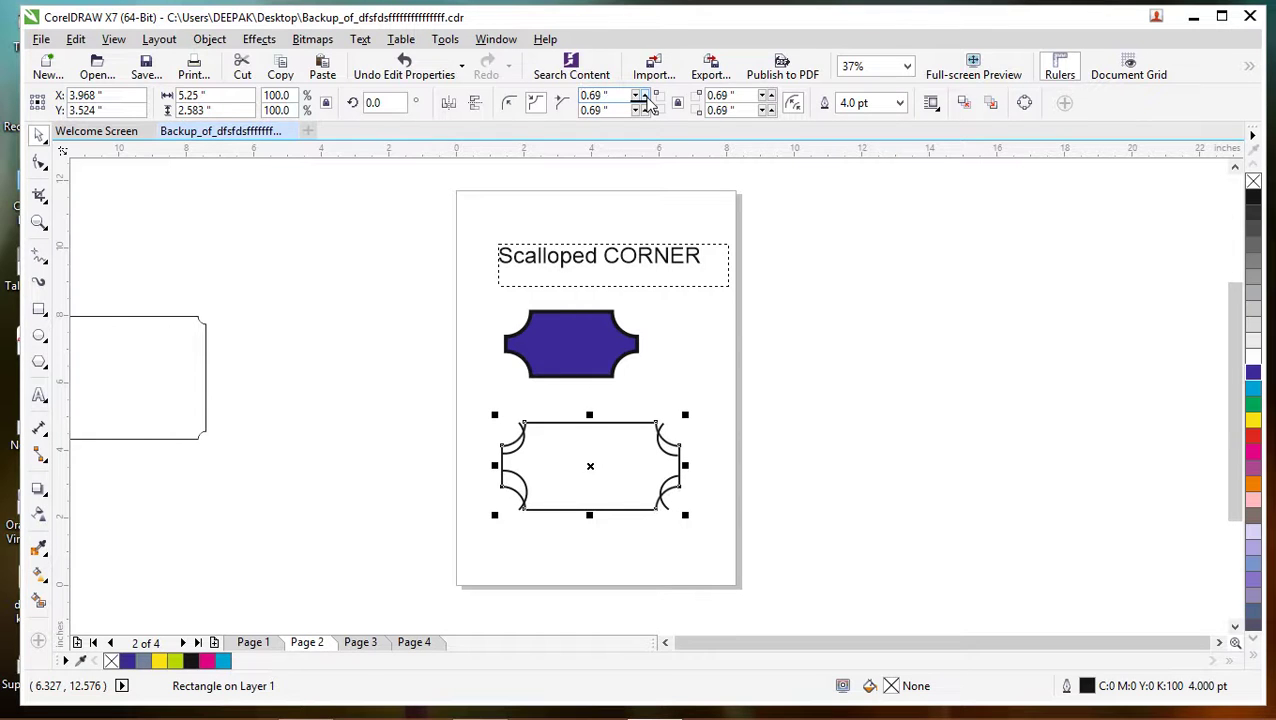
left_click(638, 94)
left_click(638, 94)
left_click(638, 94)
left_click(640, 95)
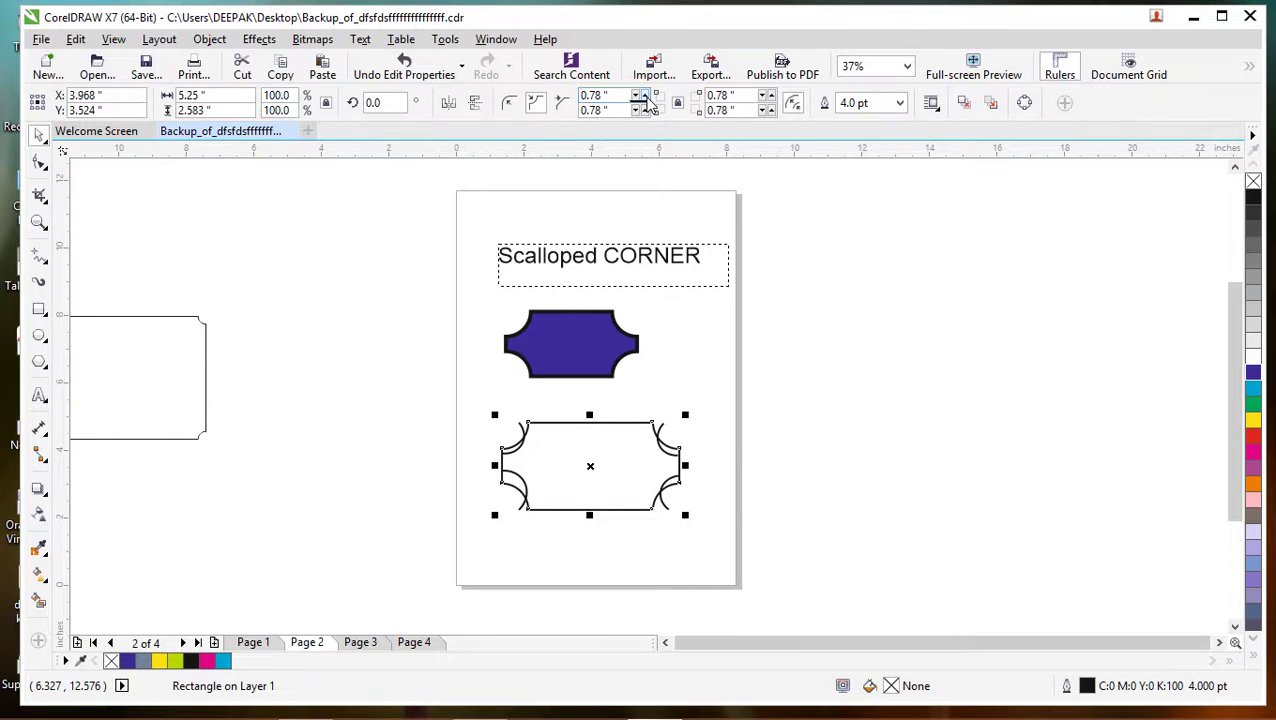
left_click(640, 95)
left_click(640, 95)
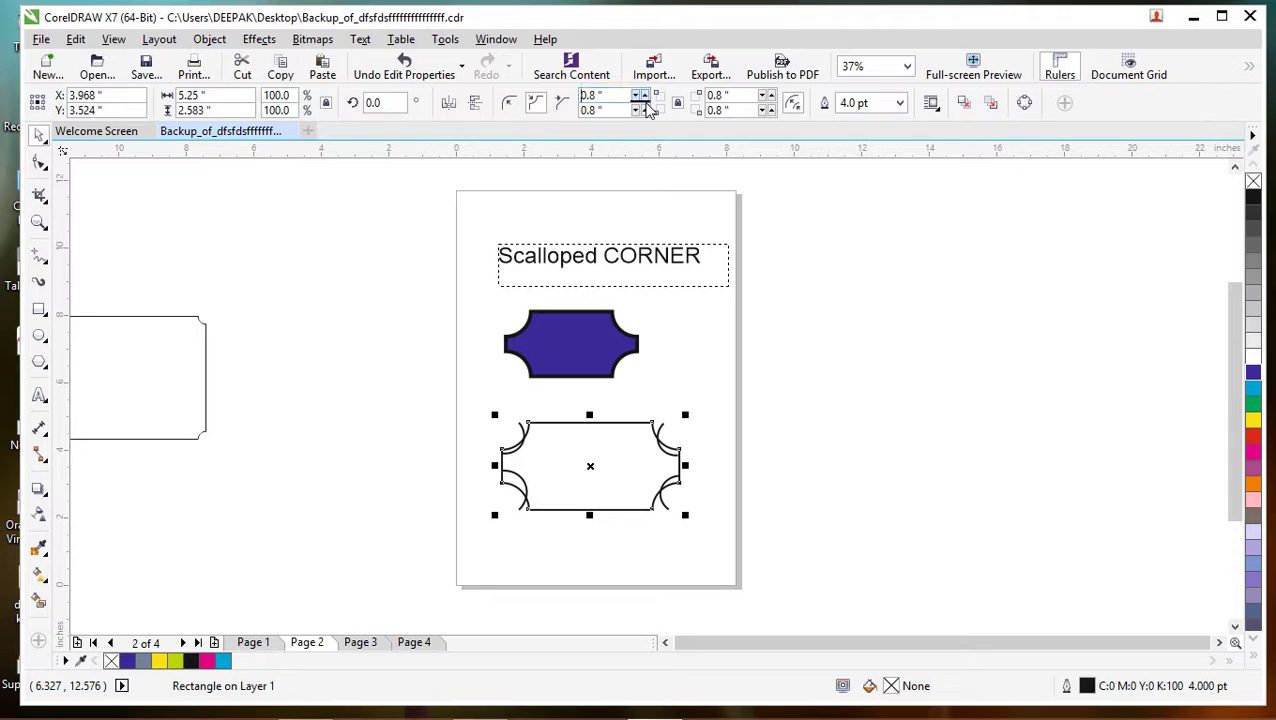
left_click(645, 103)
left_click(645, 103)
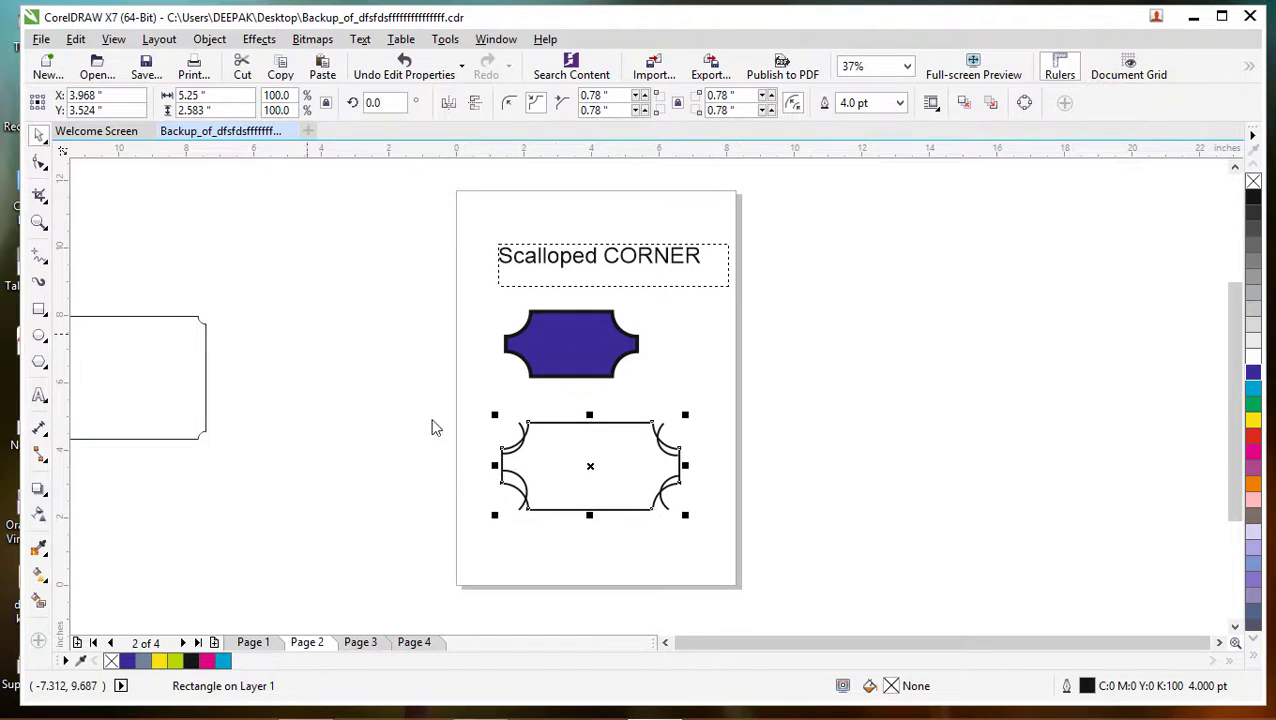
left_click(652, 388)
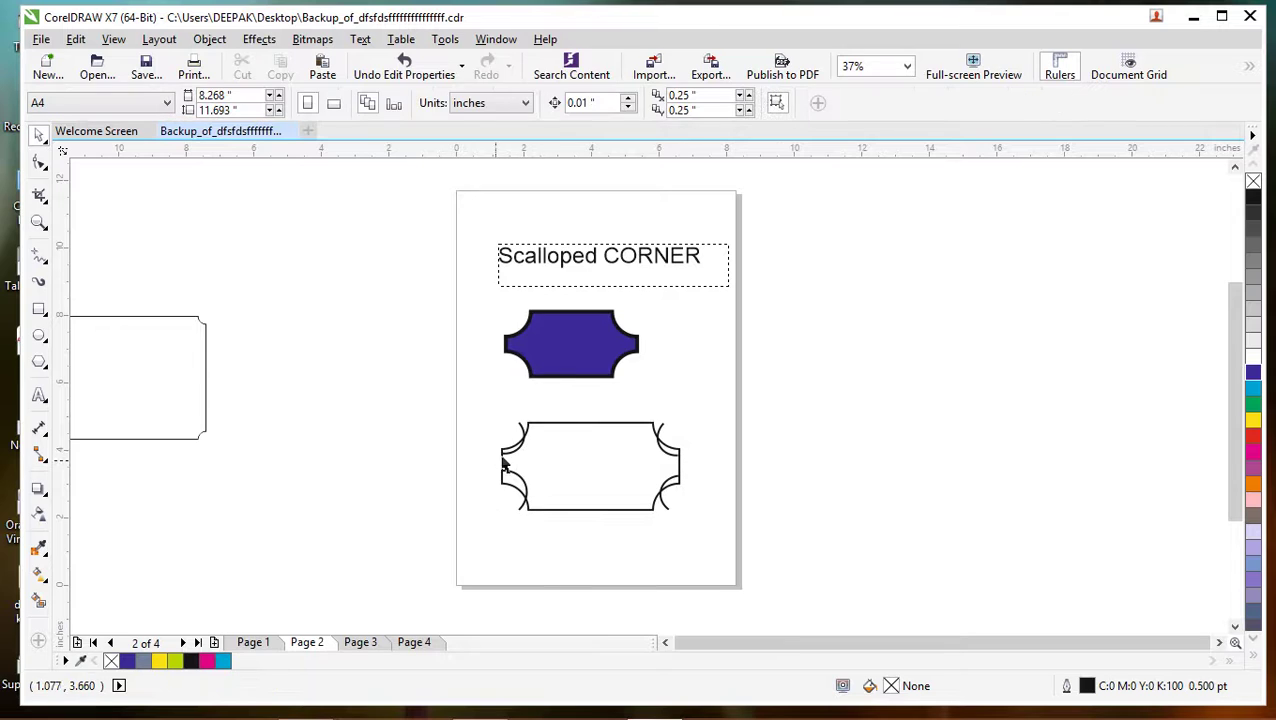
Step: Move the separate arcs away from the outlined rectangle's scalloped corners toward its interior
left_click_drag(515, 450, 551, 484)
left_click_drag(660, 453, 633, 453)
left_click_drag(660, 495, 632, 482)
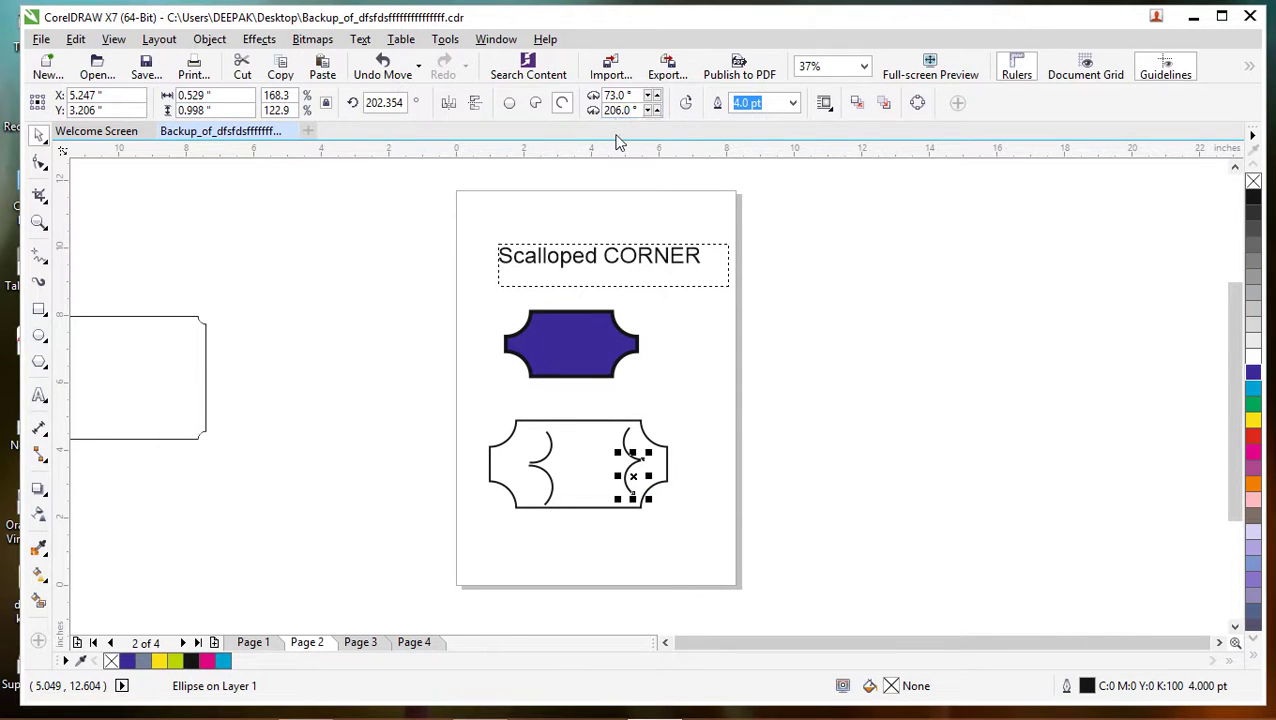
Step: Enlarge only the upper-left scalloped corner of the blue rectangle on page 2 to 1.19 inches
double_click(616, 365)
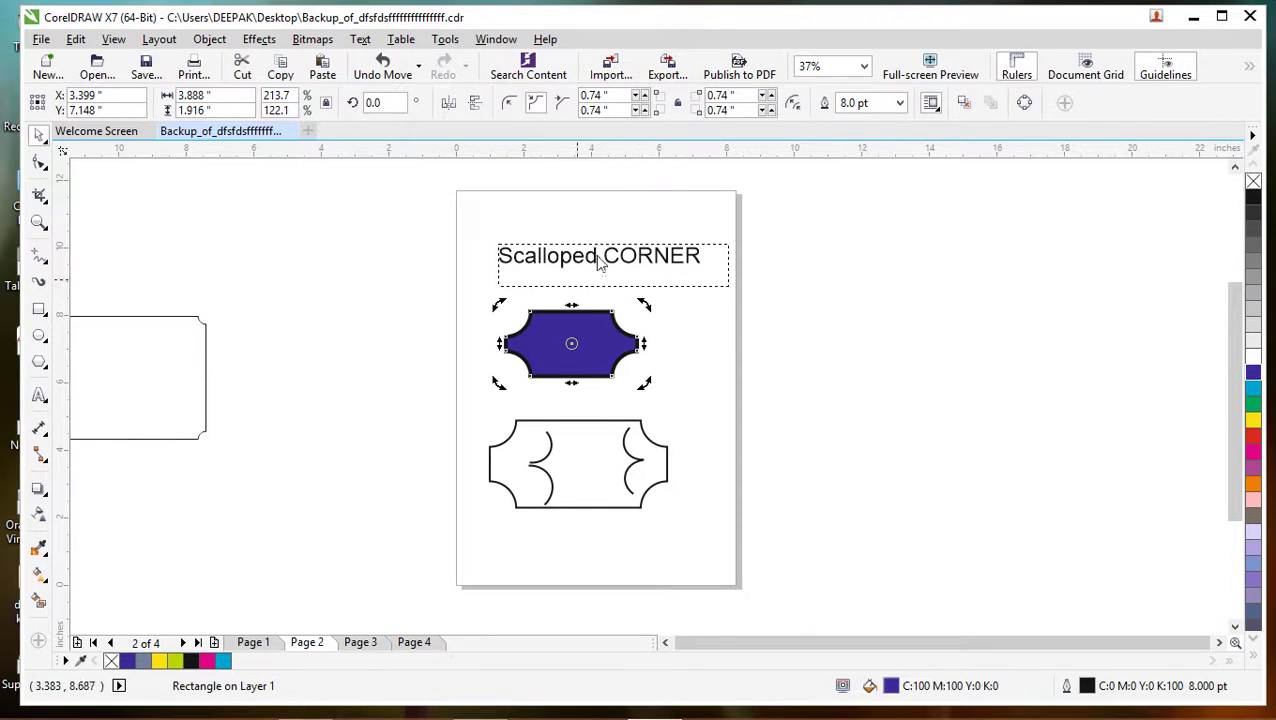
left_click(645, 98)
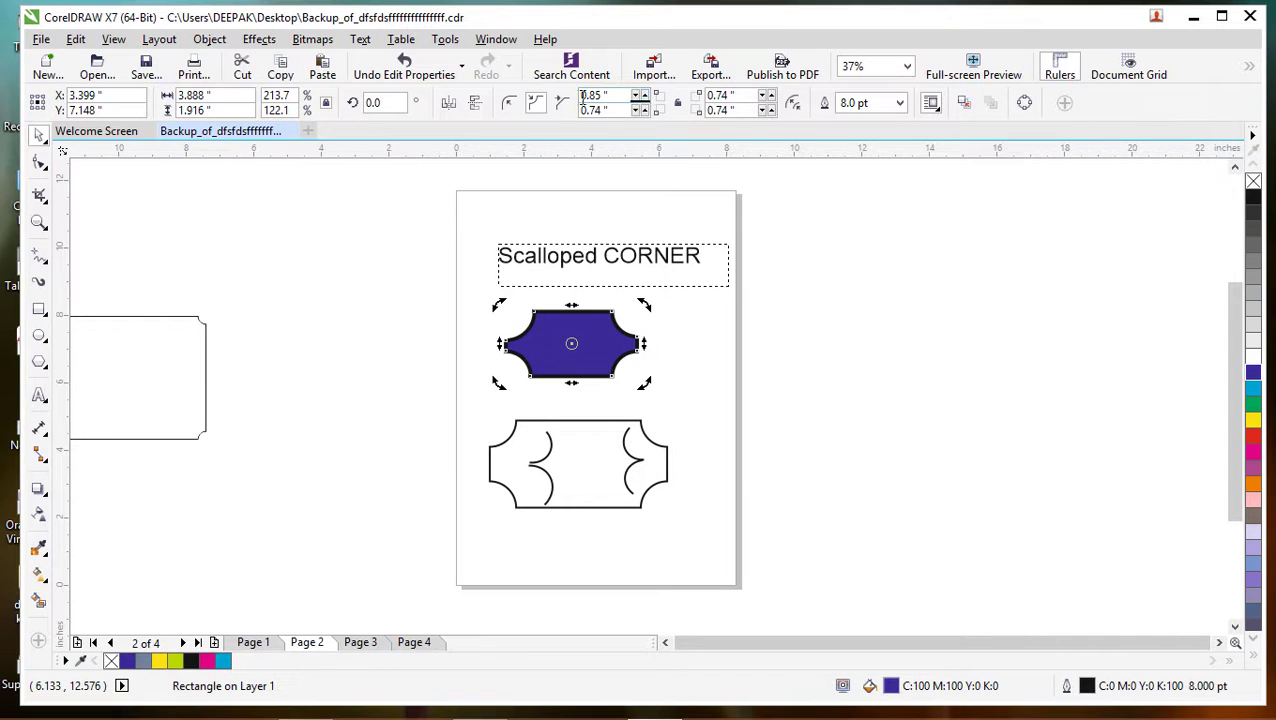
left_click(645, 95)
left_click(645, 95)
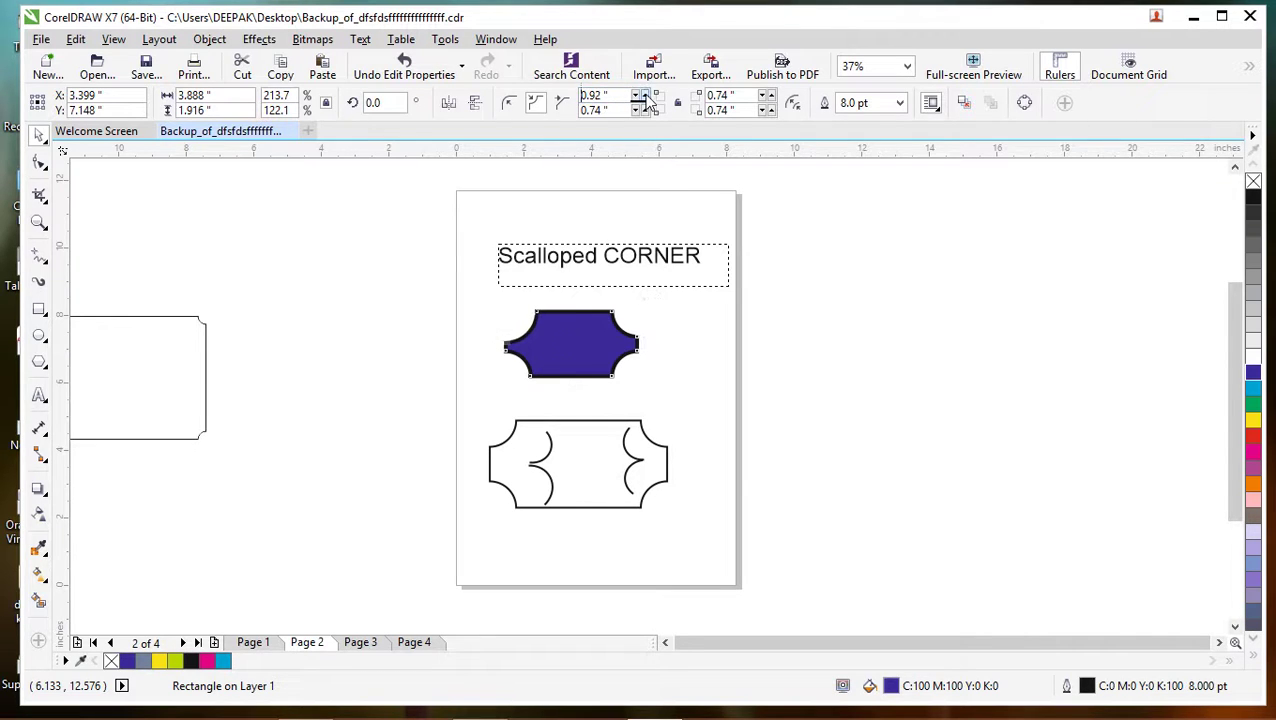
left_click(645, 96)
left_click(645, 96)
left_click(645, 96)
left_click(645, 96)
left_click(645, 96)
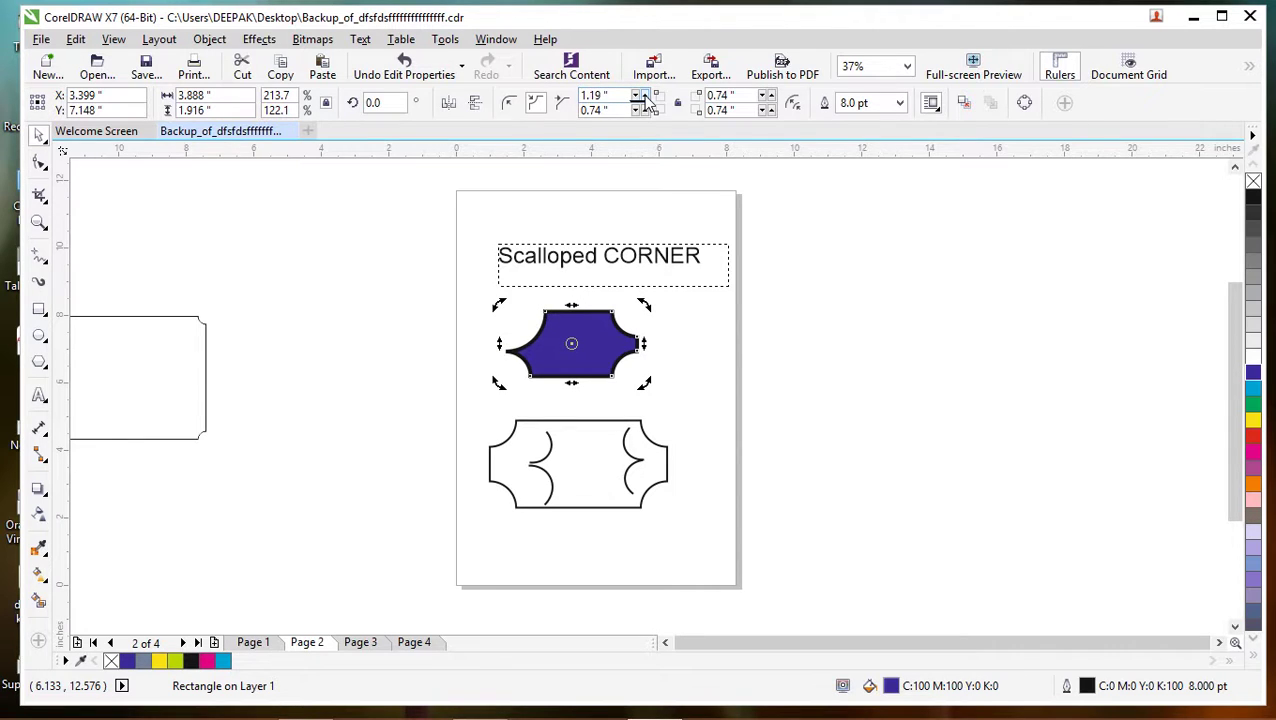
Step: Set the blue rectangle's lower-left corner to 0.82 inches and both right corners to 0.81 inches, and change the corner style to chamfered
left_click(771, 110)
left_click(771, 111)
left_click(771, 111)
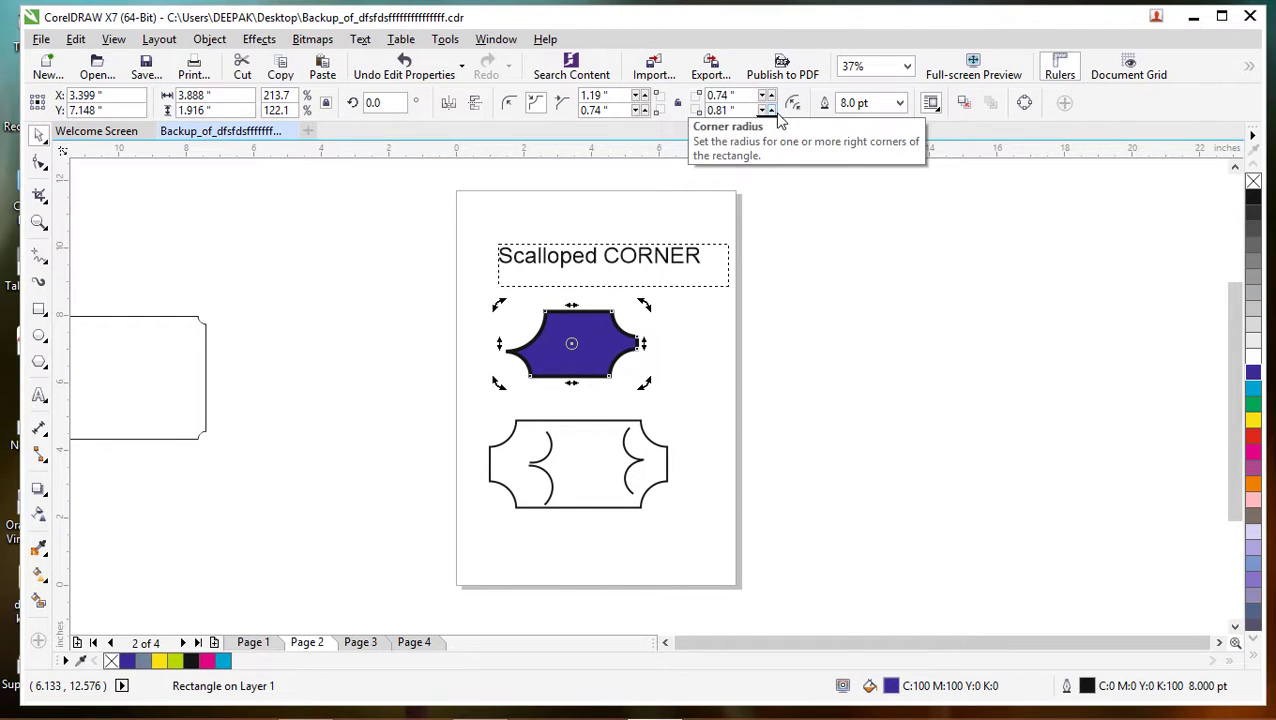
left_click(645, 111)
left_click(645, 111)
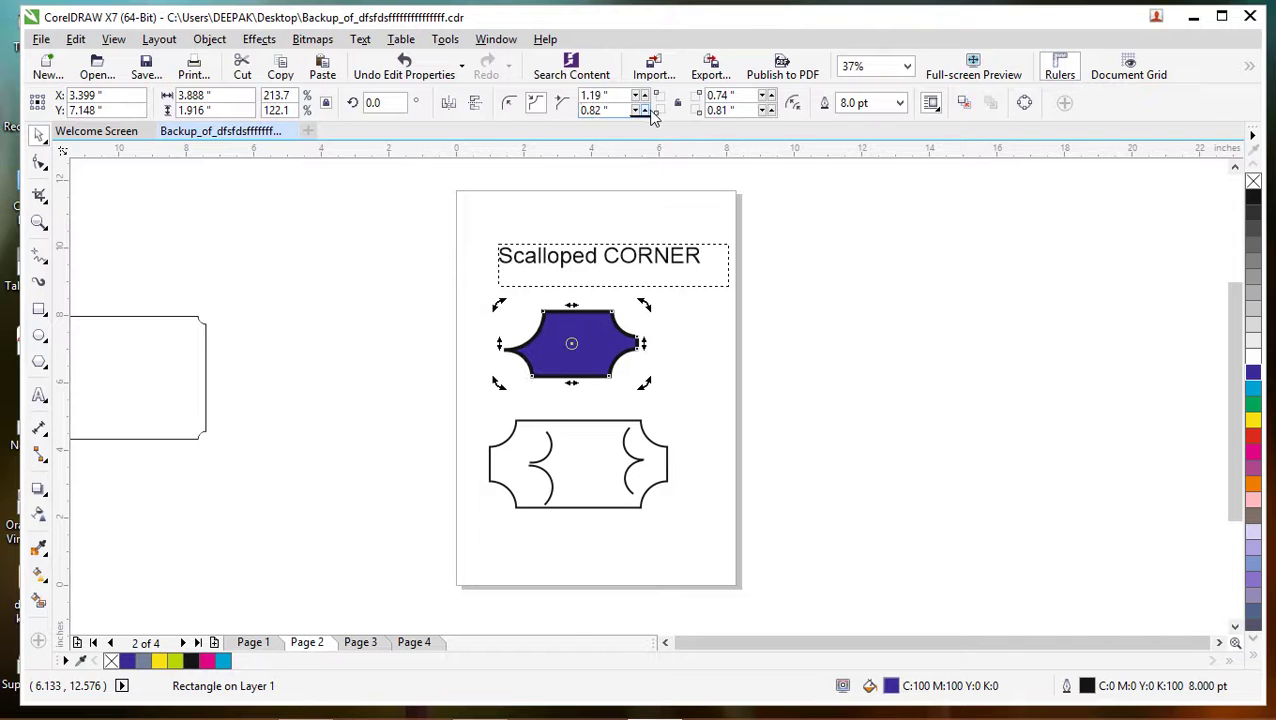
left_click(768, 96)
left_click(772, 97)
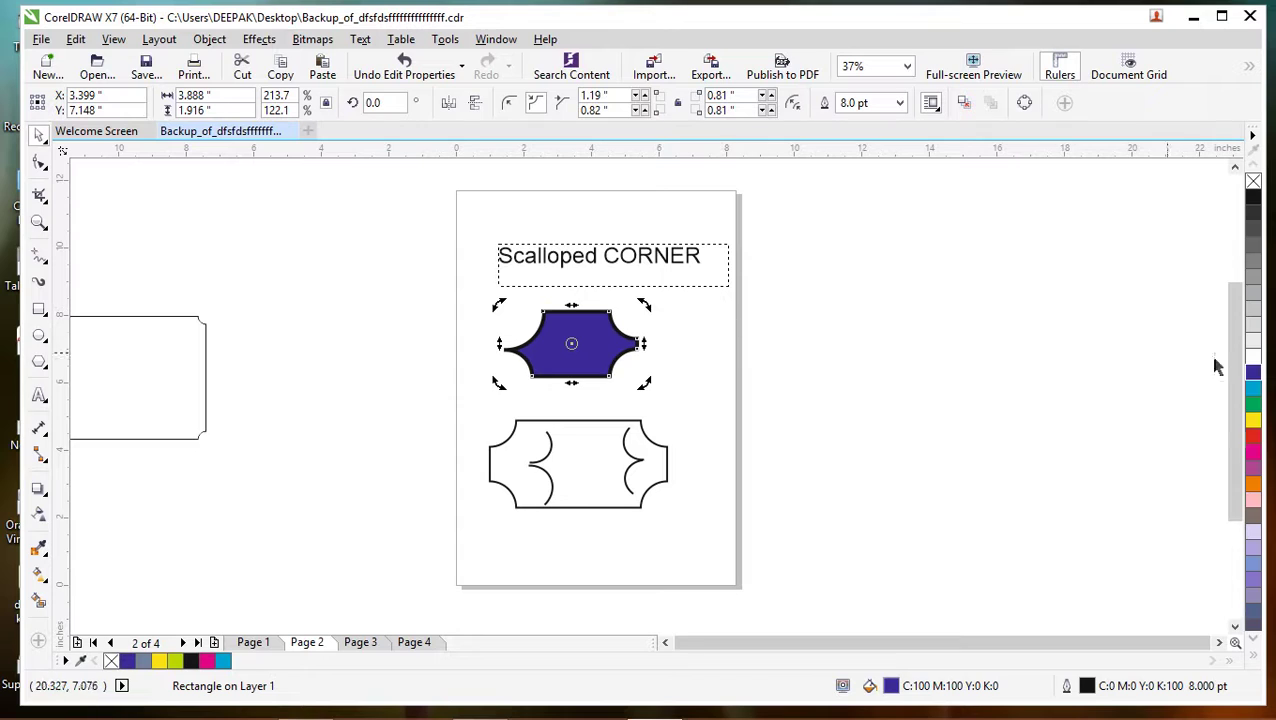
left_click_drag(1235, 353, 1234, 398)
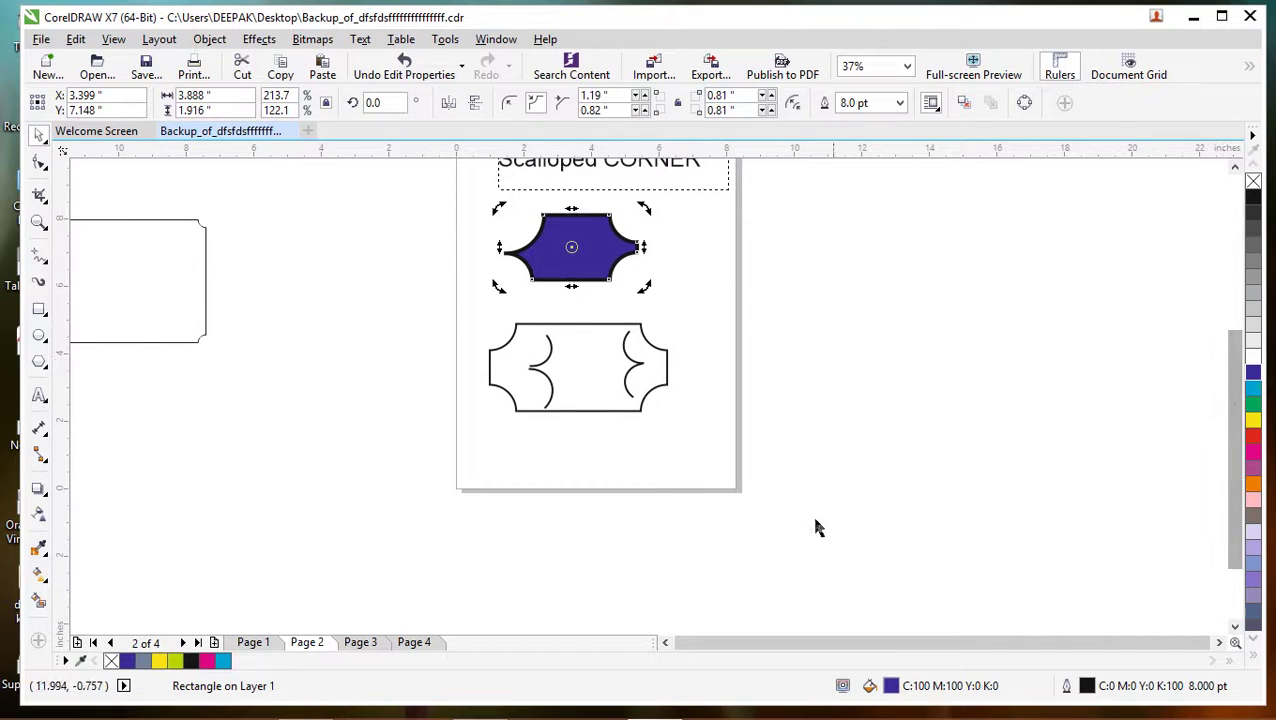
left_click(563, 105)
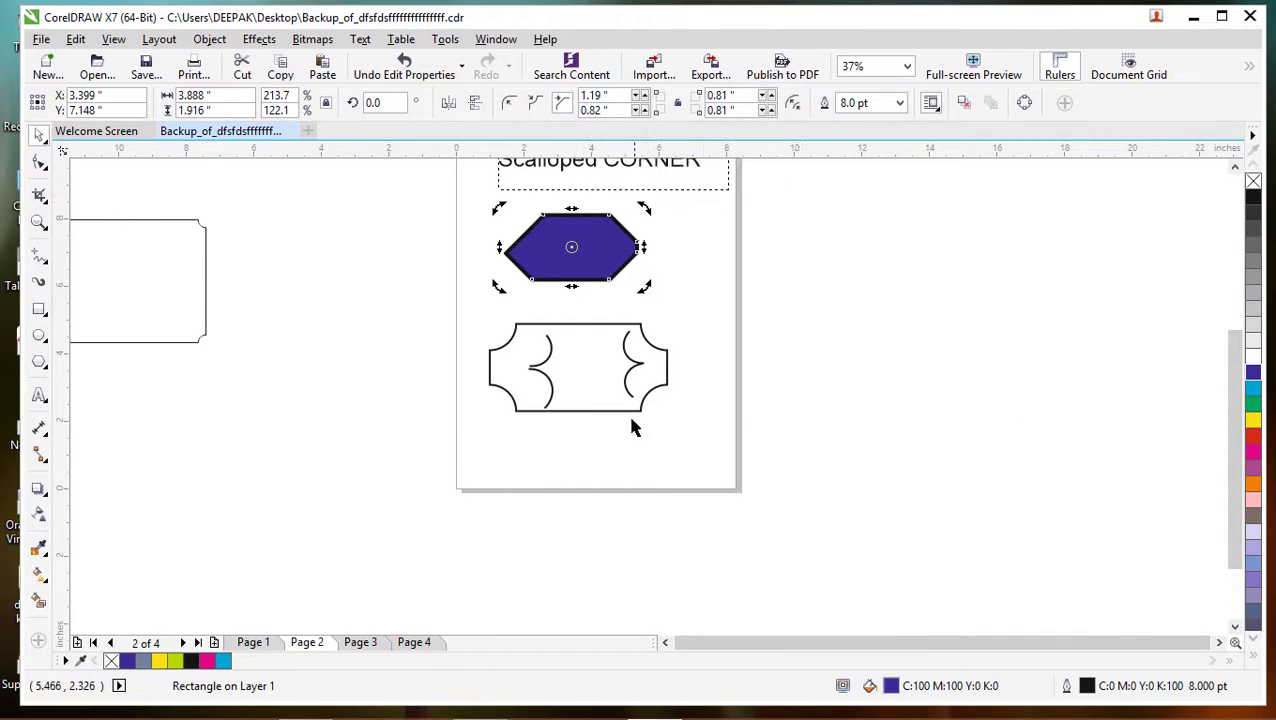
Step: Switch to page 4 and delete the scalloped rectangle lying beside the page
left_click(414, 642)
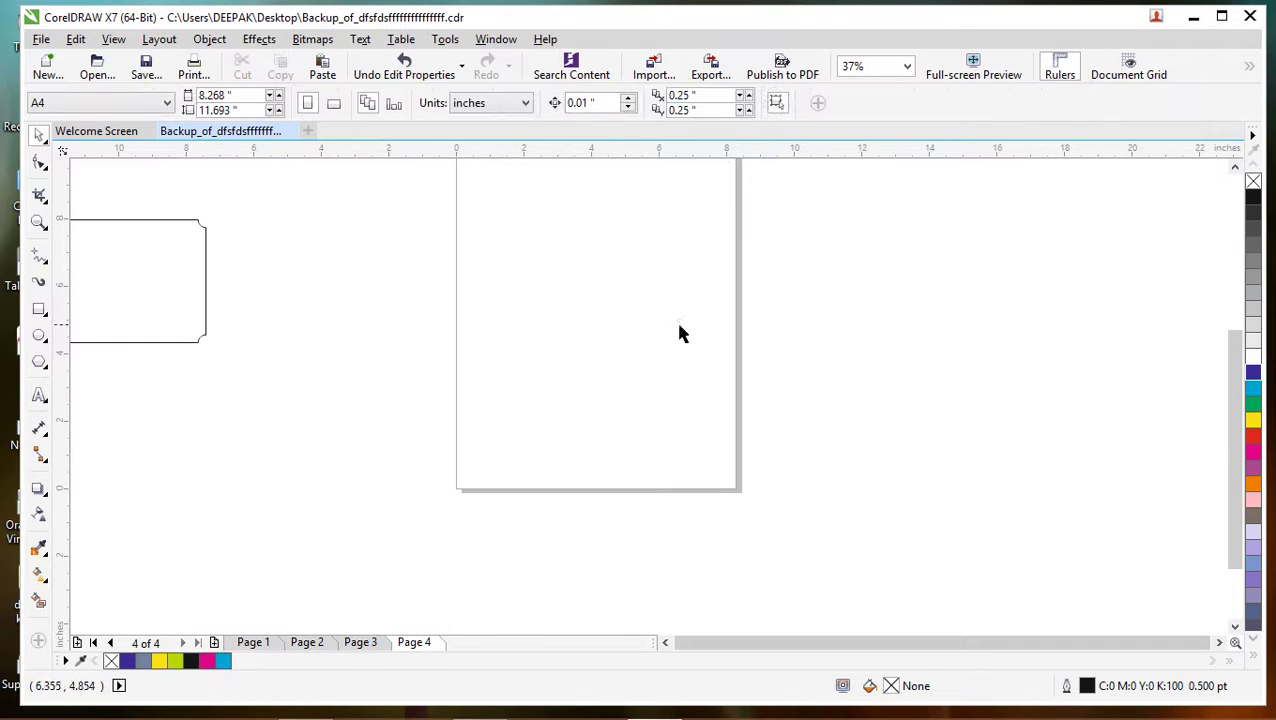
left_click_drag(1229, 443, 1238, 373)
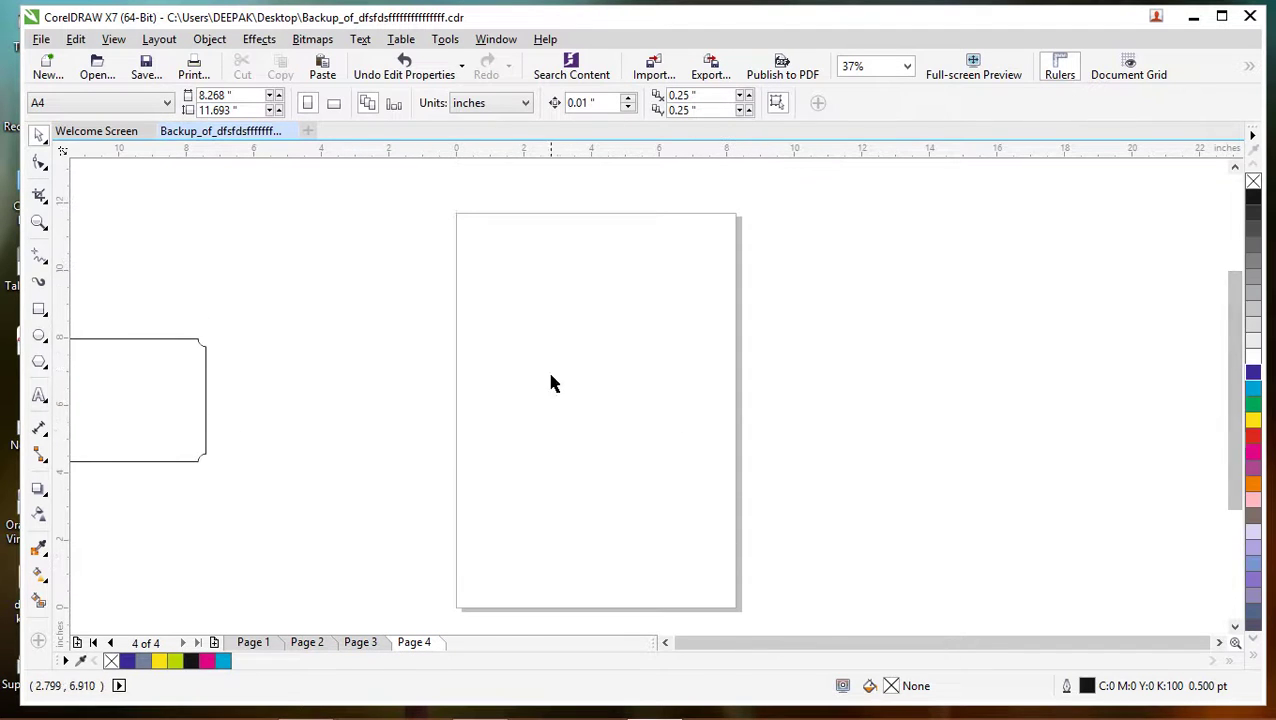
left_click_drag(163, 388, 641, 362)
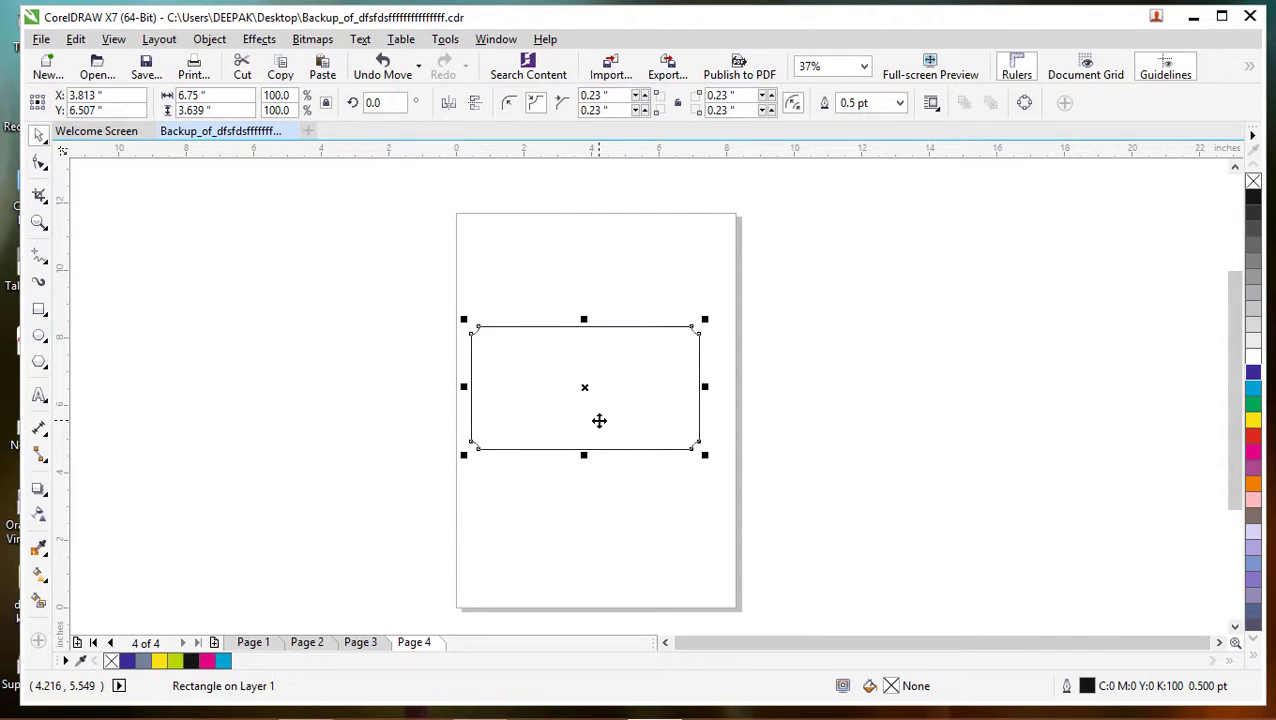
key("Delete")
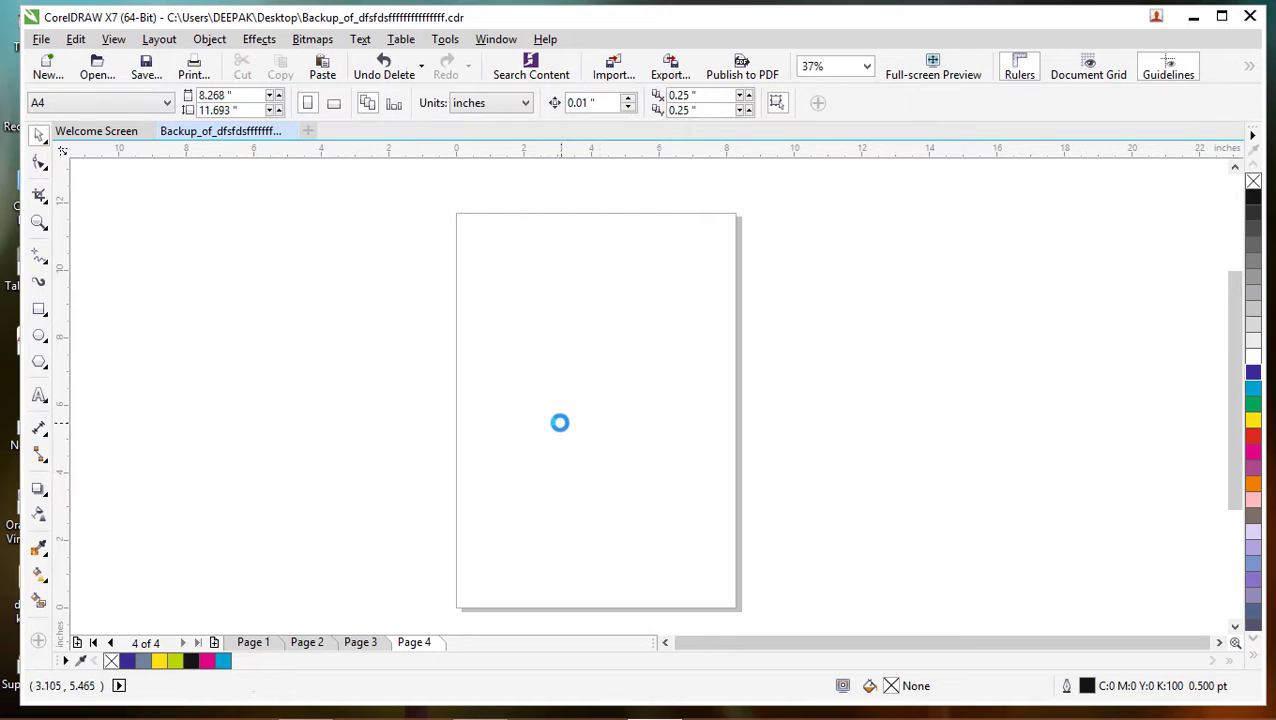
Step: Draw a rectangle about 6.28 by 3.11 inches on page 4 and give all its corners a 0.5-inch chamfer
left_click(39, 309)
mouse_move(493, 341)
left_mouse_down()
mouse_move(575, 447)
mouse_move(706, 447)
left_mouse_up()
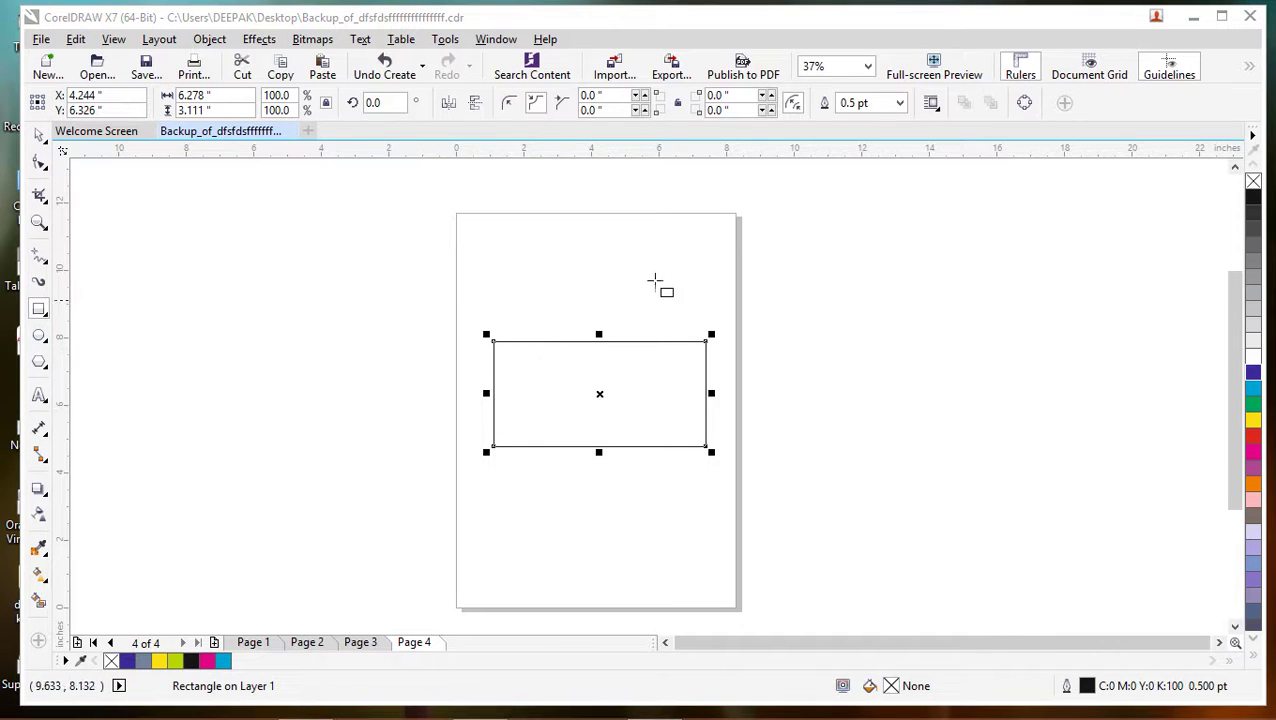
left_click(563, 106)
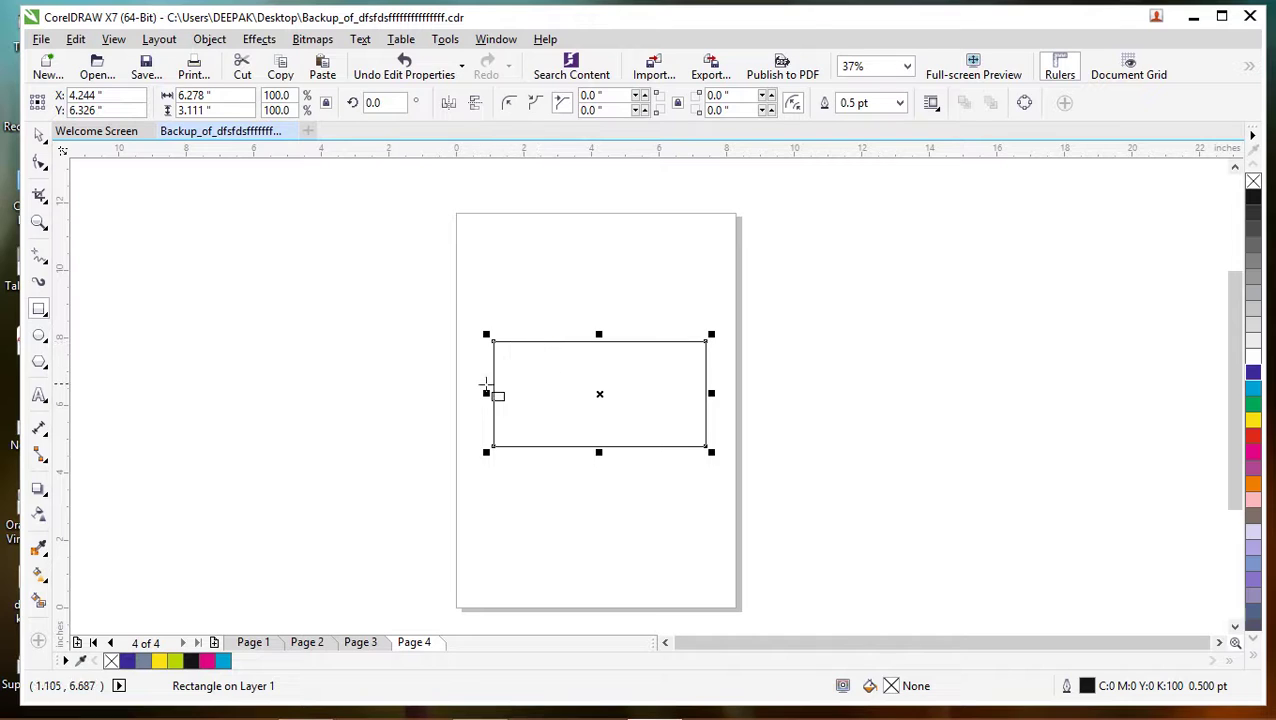
left_click(646, 95)
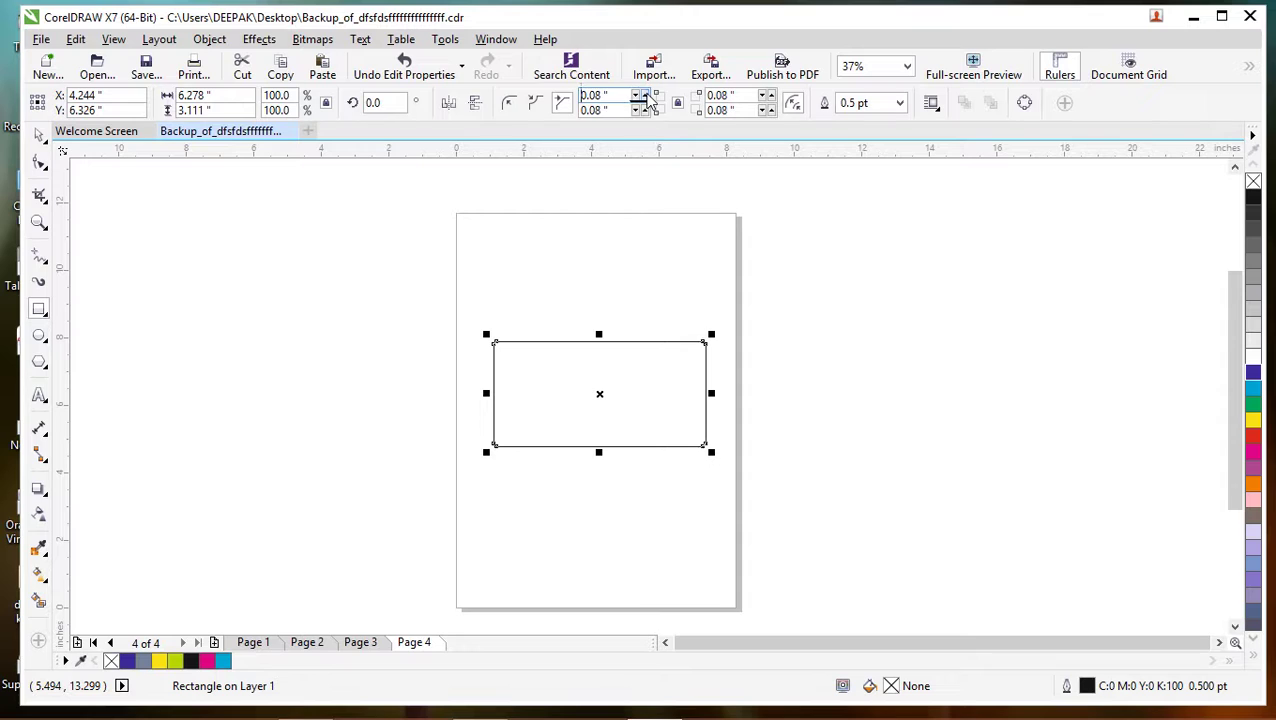
left_click(646, 95)
left_click(646, 95)
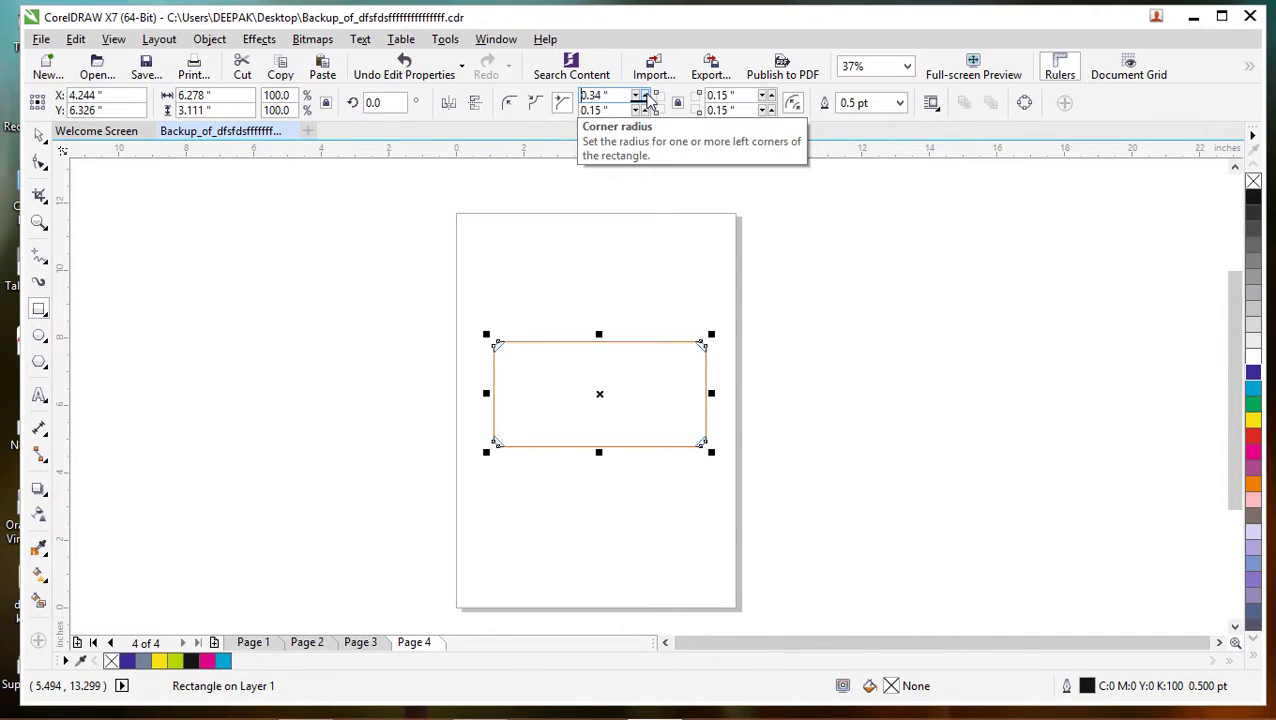
left_click(646, 95)
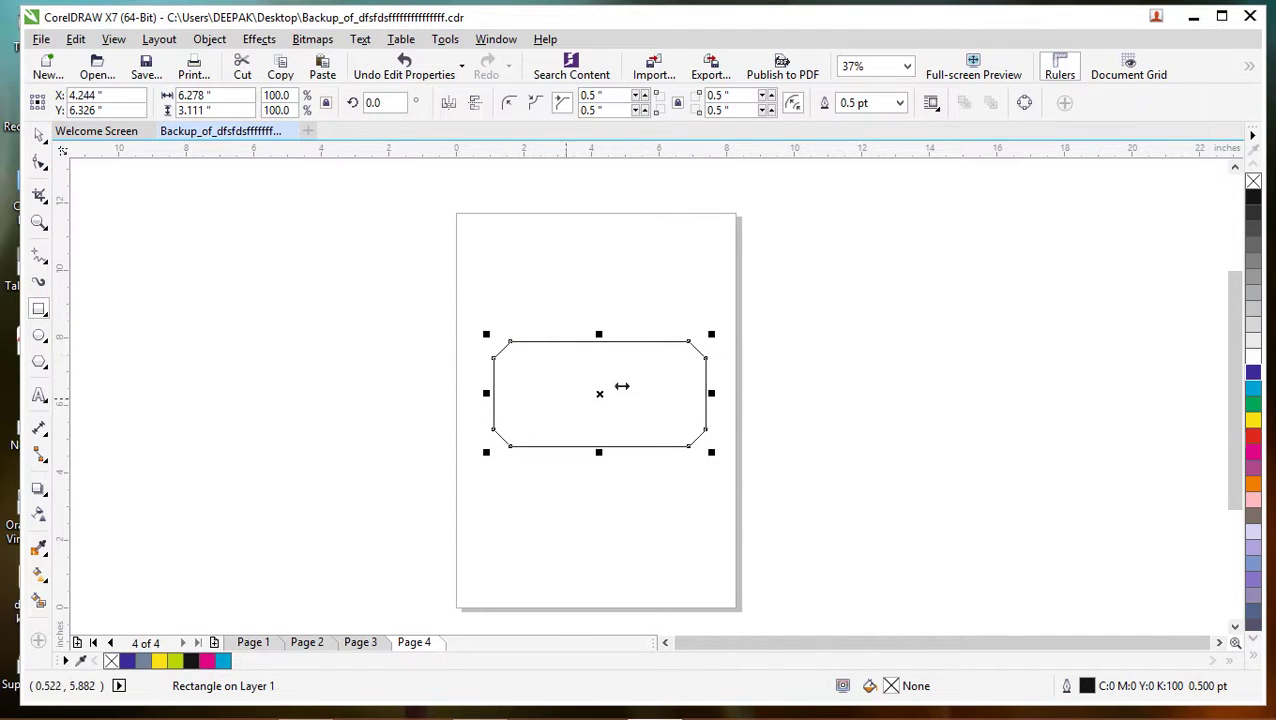
Step: On page 3, move the diagonal corner lines of the outlined rectangle inward, away from its corners
left_click(362, 643)
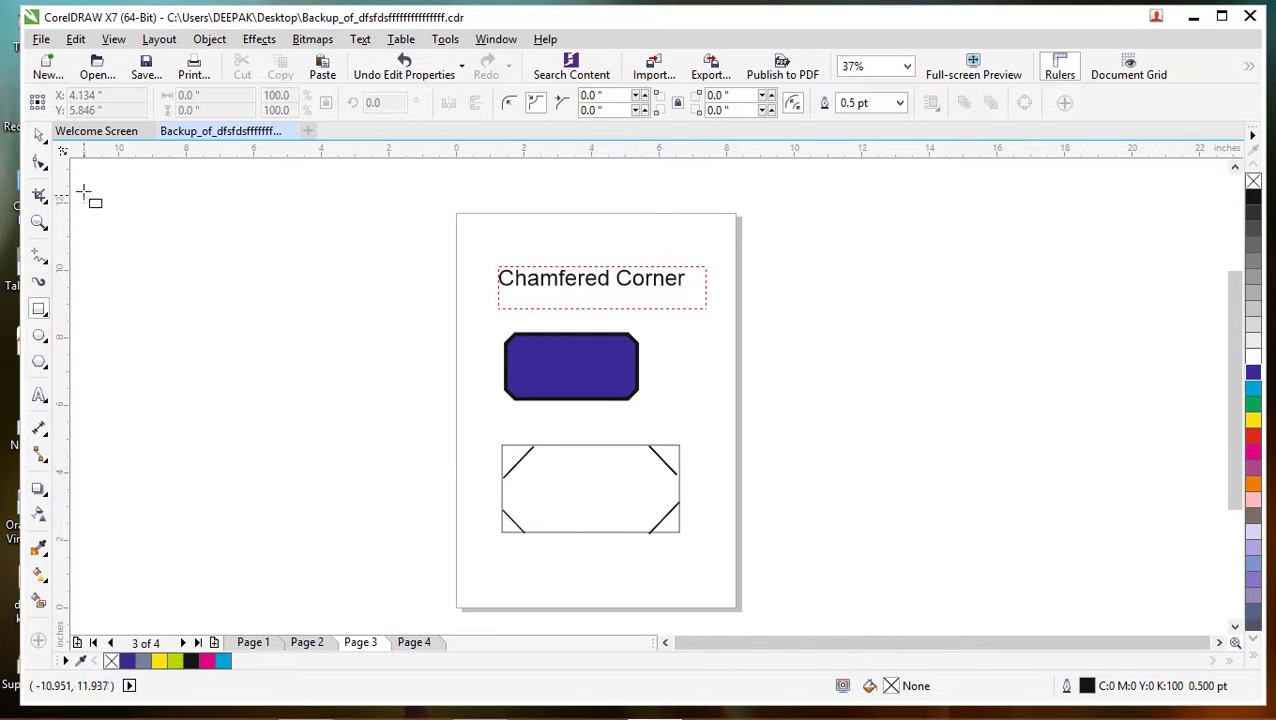
left_click(39, 134)
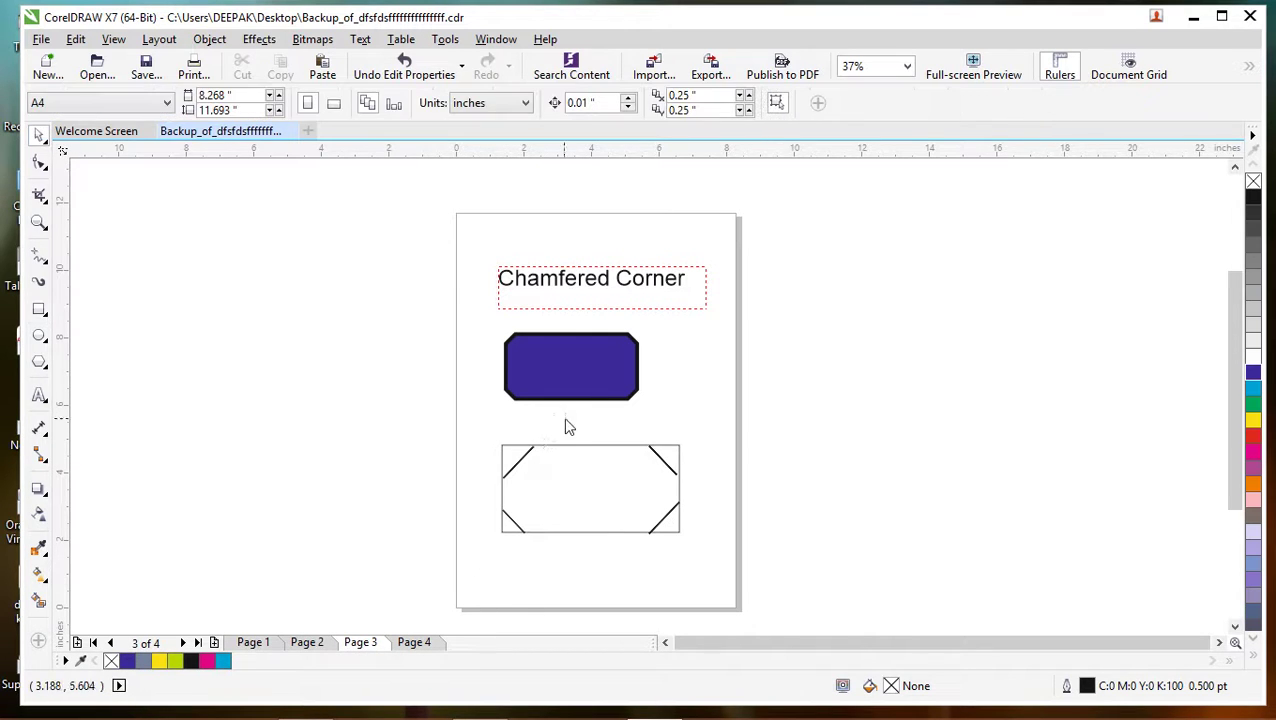
left_click(515, 466)
left_click_drag(515, 473, 525, 509)
left_click(660, 472)
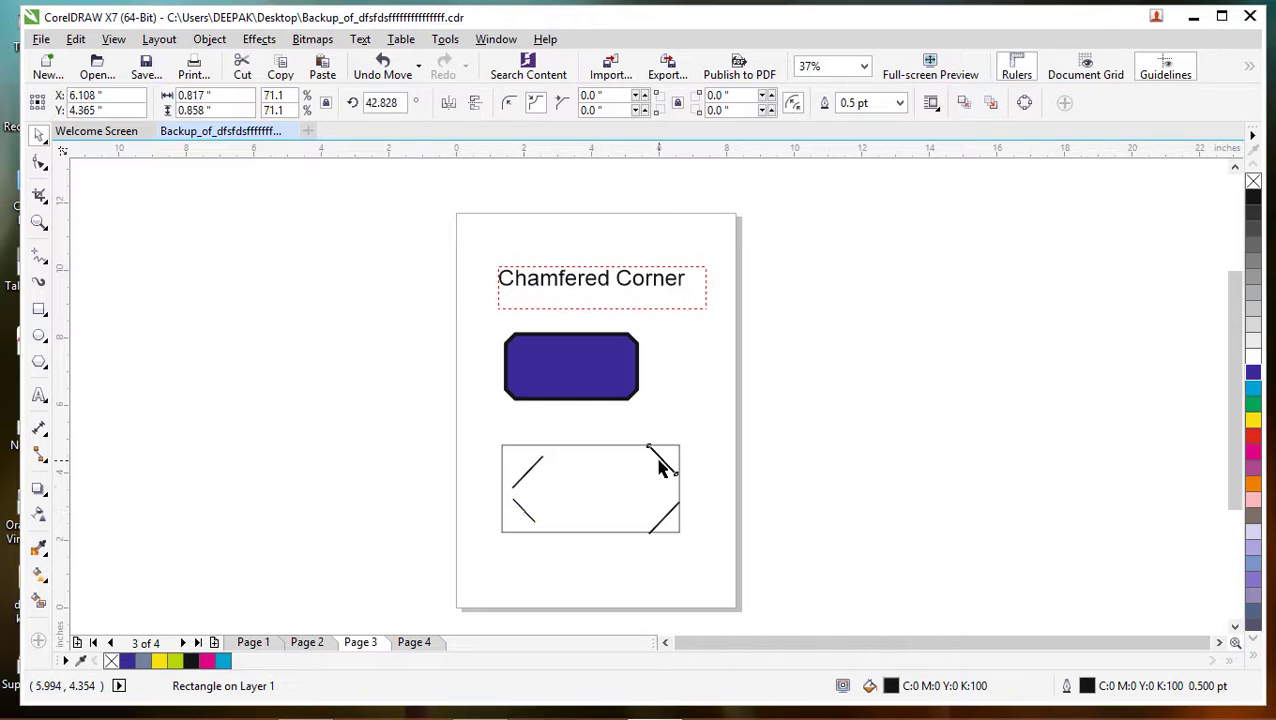
left_click_drag(662, 524, 650, 497)
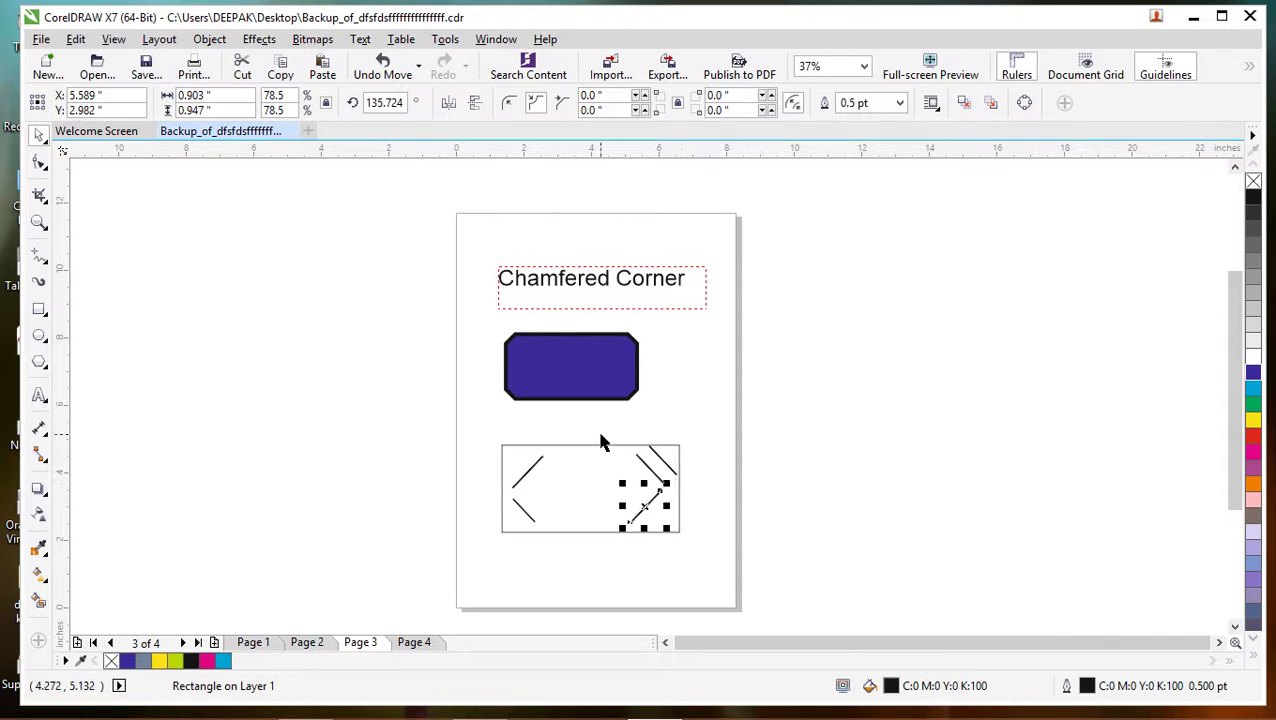
Step: Move the lower-right diagonal line and the duplicate upper-right line toward the middle of the outlined rectangle
left_click(629, 496)
left_click_drag(662, 460, 619, 512)
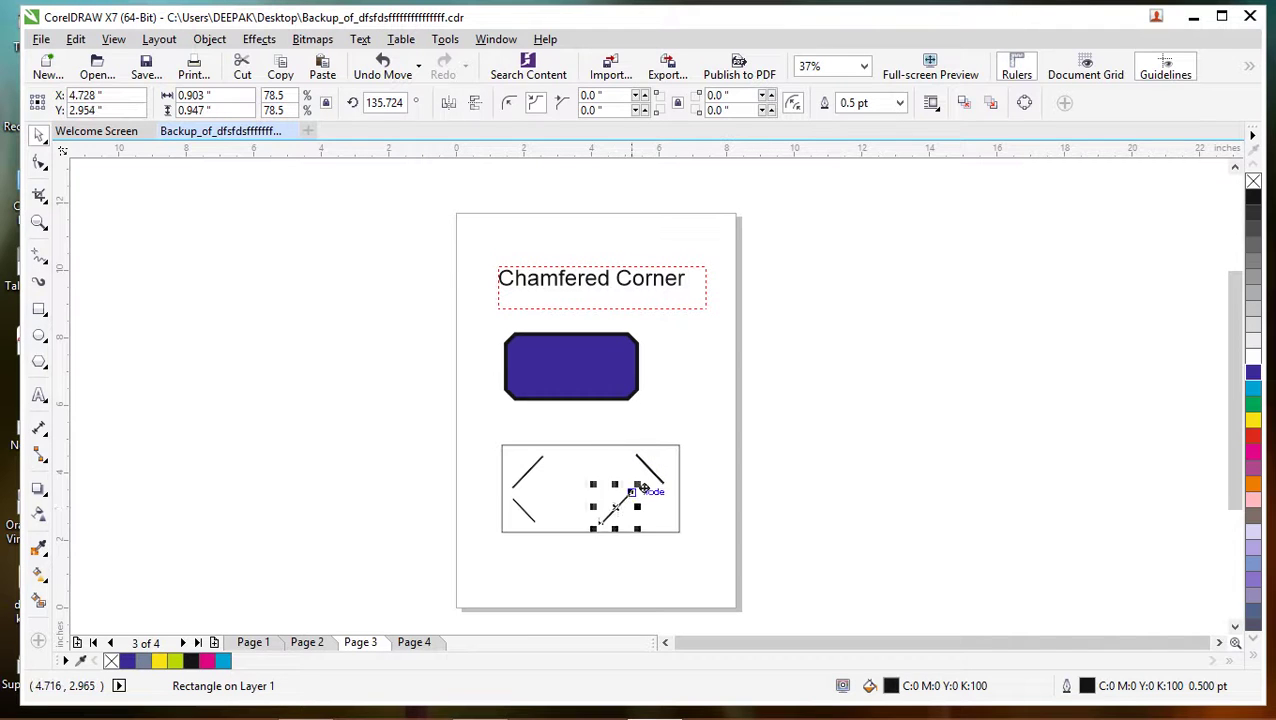
left_click_drag(649, 472, 588, 476)
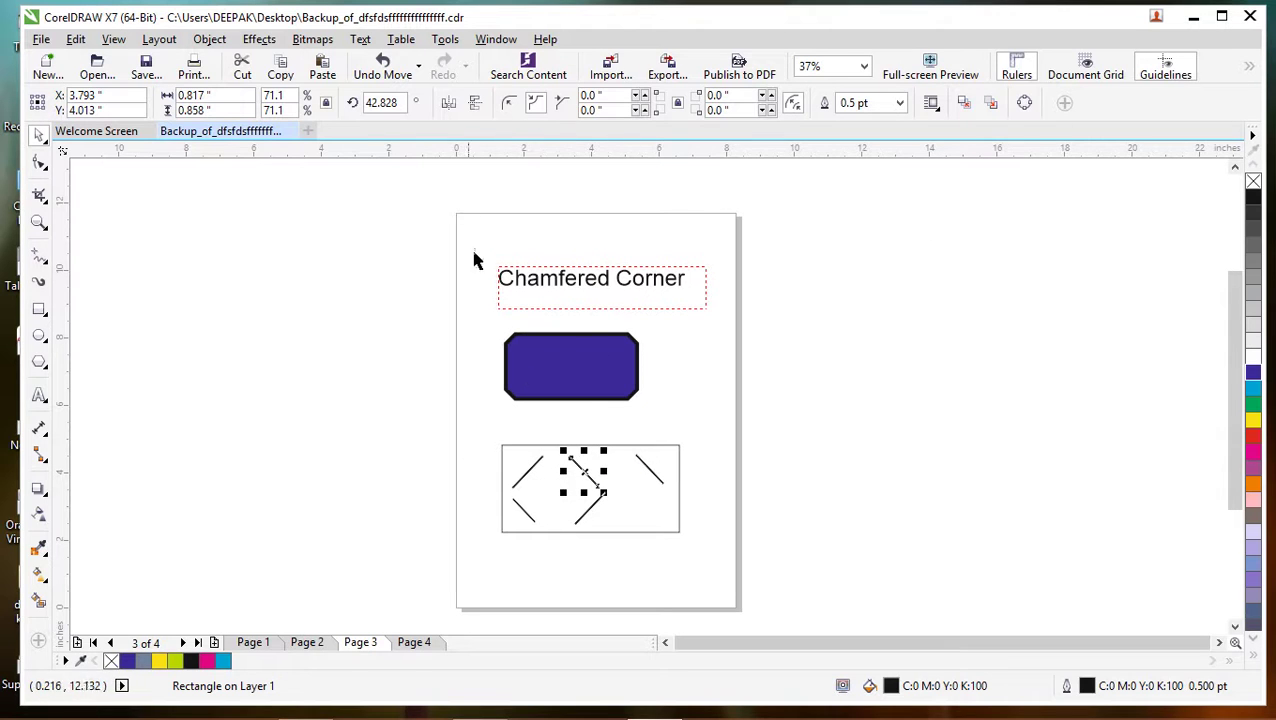
Step: Increase all chamfered corners of the blue rectangle on page 3 to 0.52 inches
left_click(564, 370)
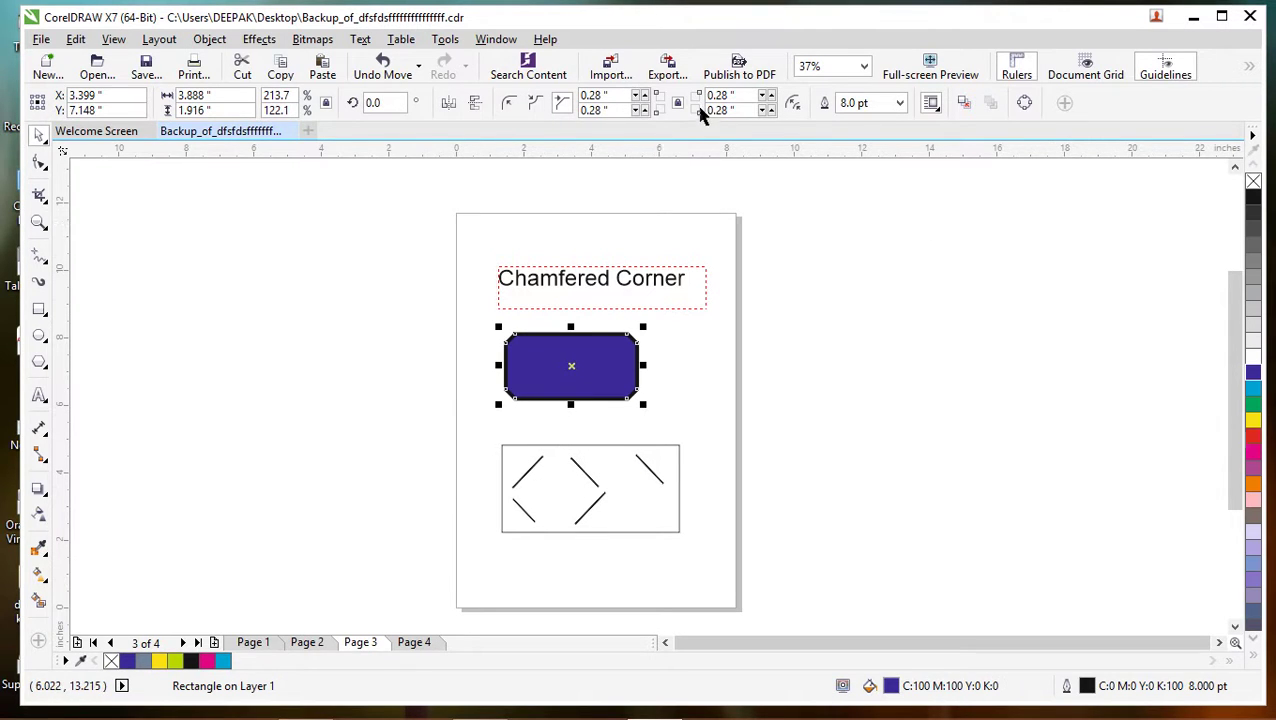
left_click(646, 96)
left_click(646, 96)
left_click(646, 96)
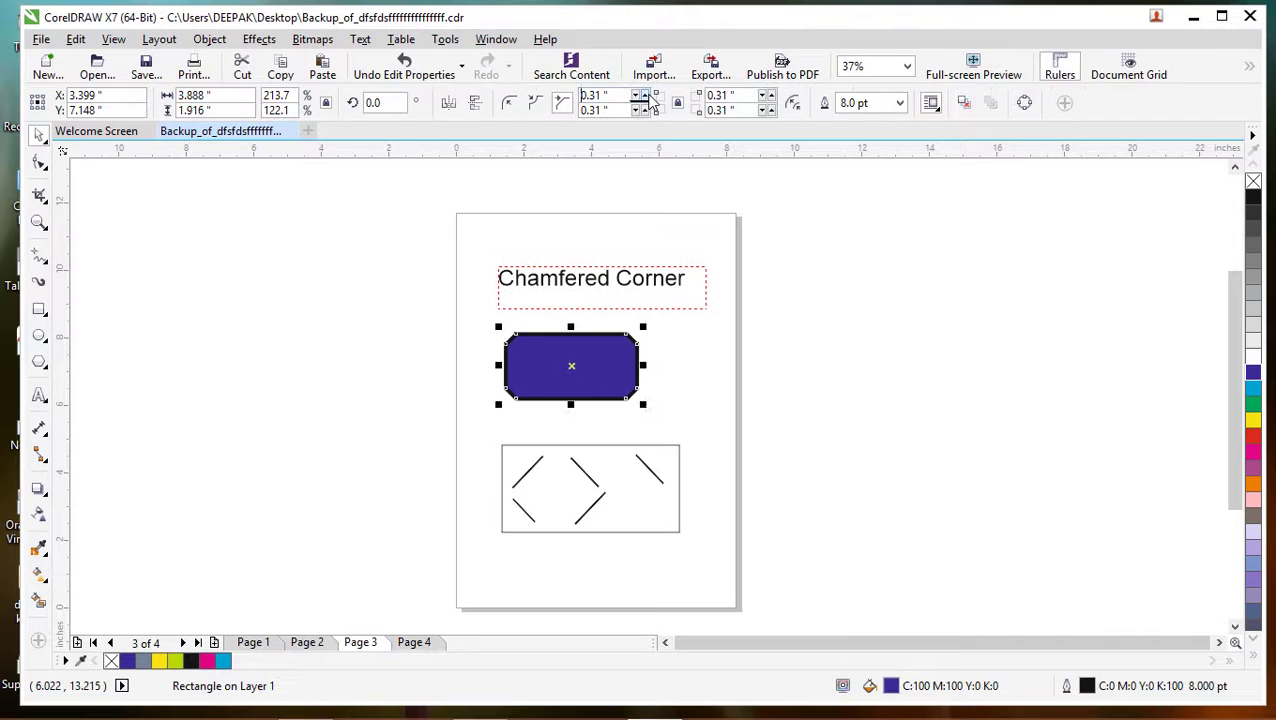
left_click(647, 96)
left_click(647, 96)
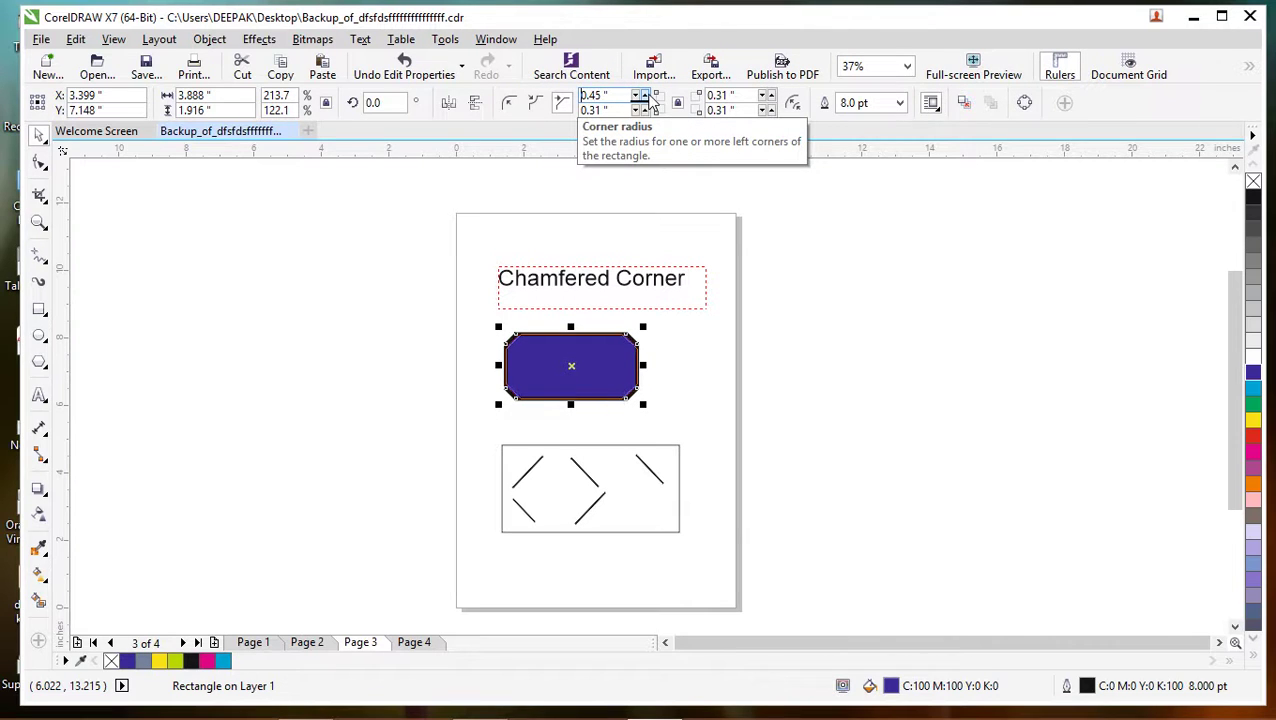
left_click(647, 96)
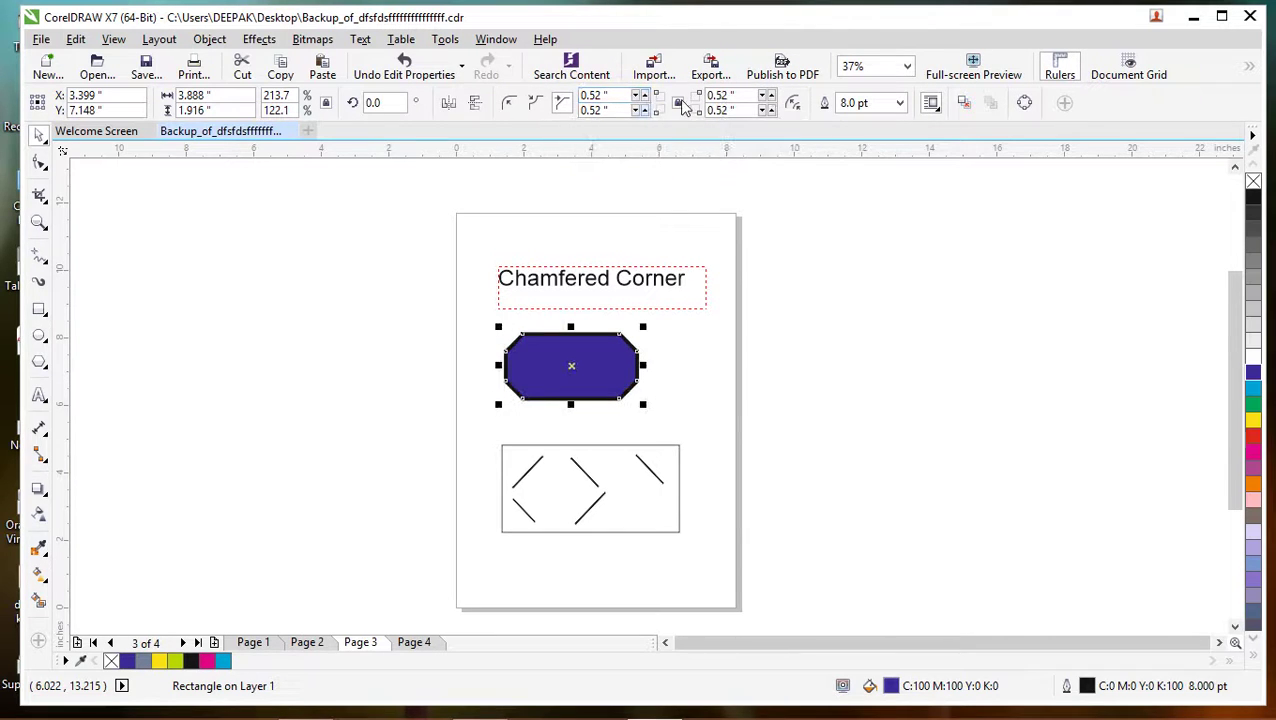
Step: Unlink the blue rectangle's corners and set the upper-left chamfer to 0.61 inches and the upper-right to 0.58 inches
left_click(604, 379)
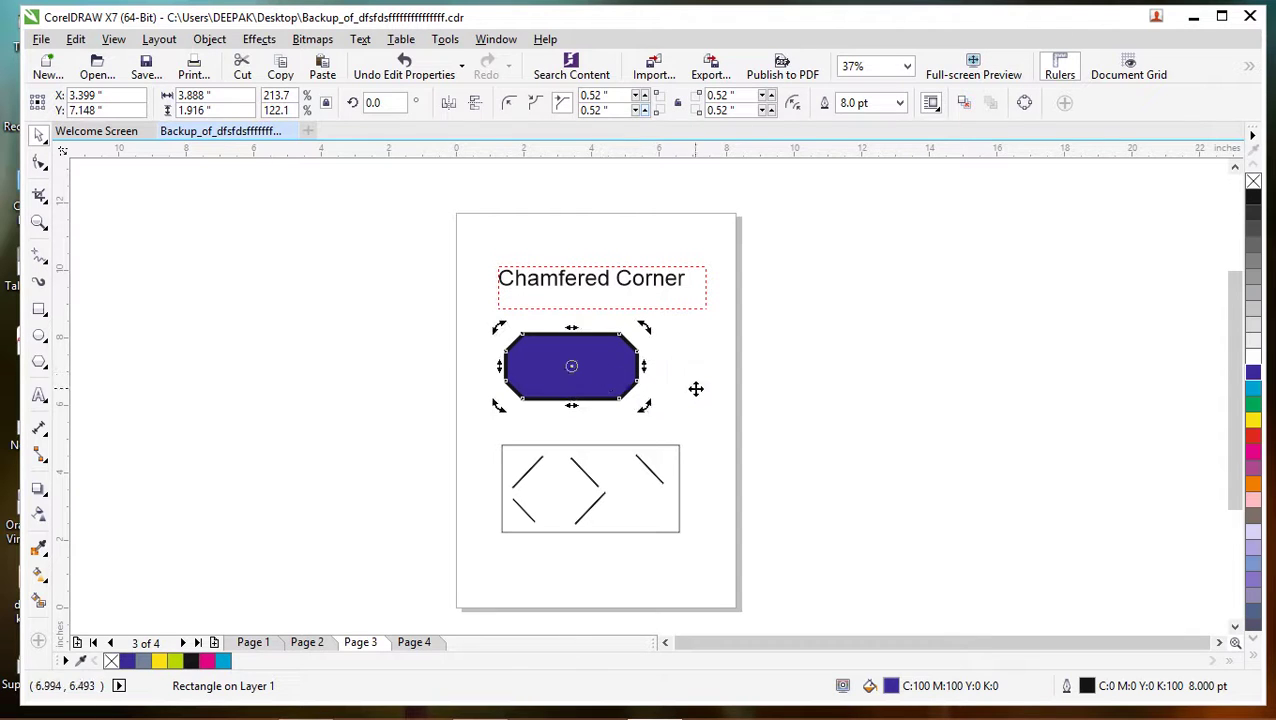
left_click(695, 387)
left_click(598, 373)
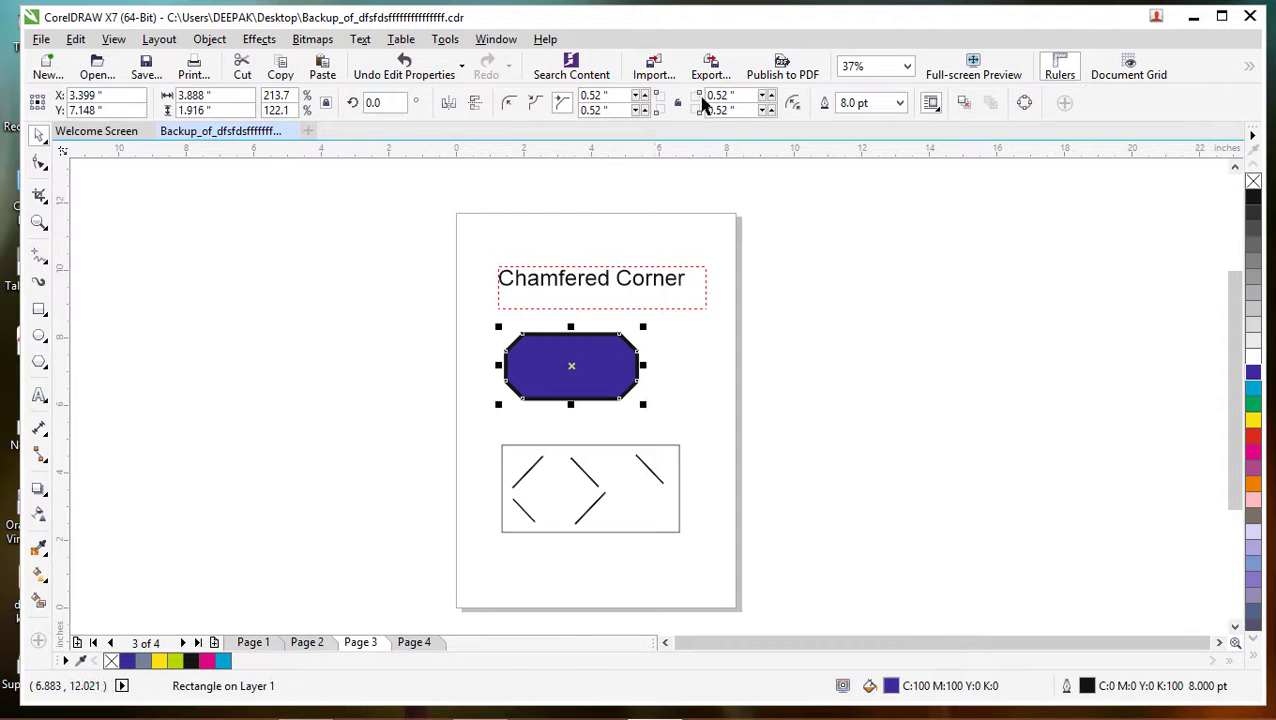
left_click(645, 94)
left_click(766, 95)
left_click(768, 96)
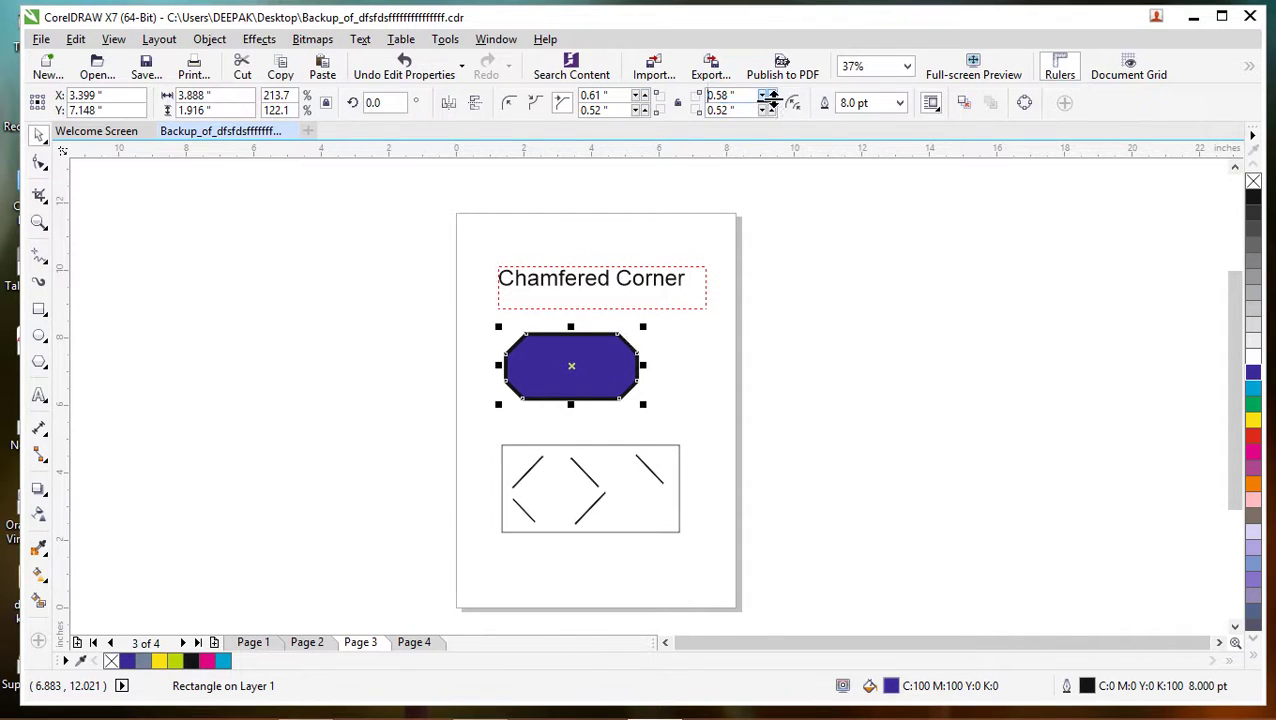
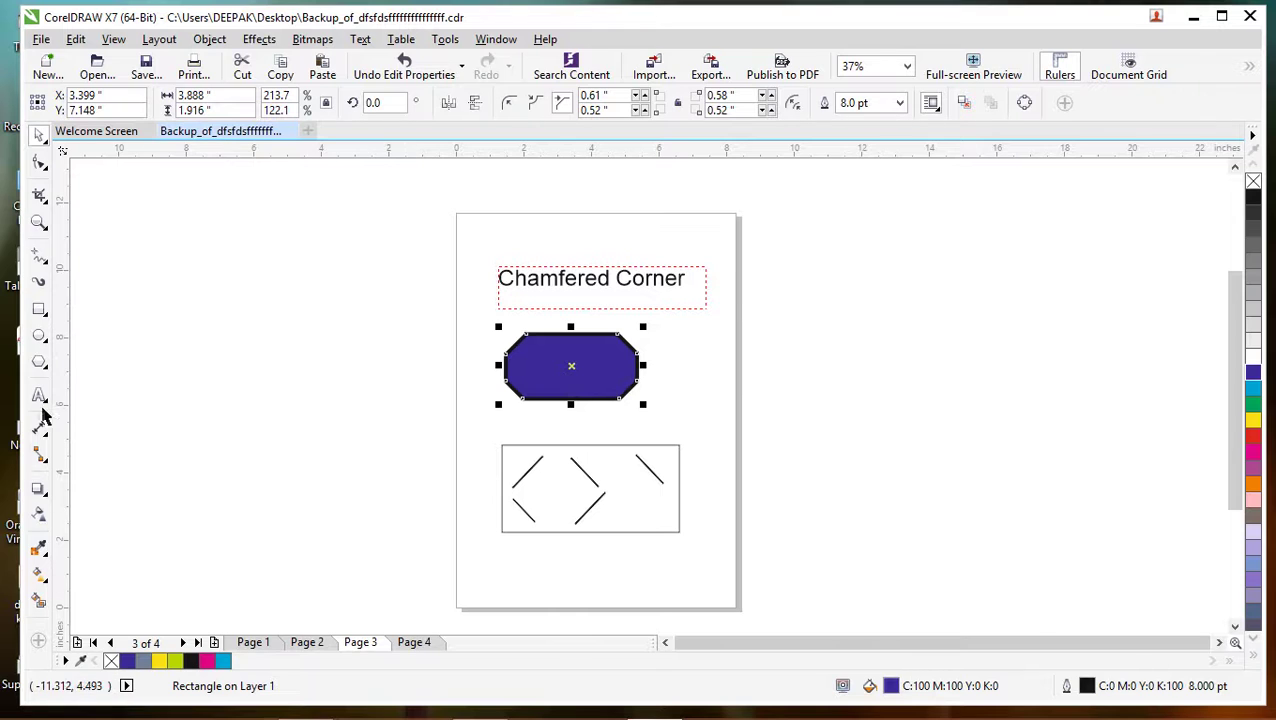
Step: Return to page 4 and fill the chamfered rectangle with yellow
left_click(418, 643)
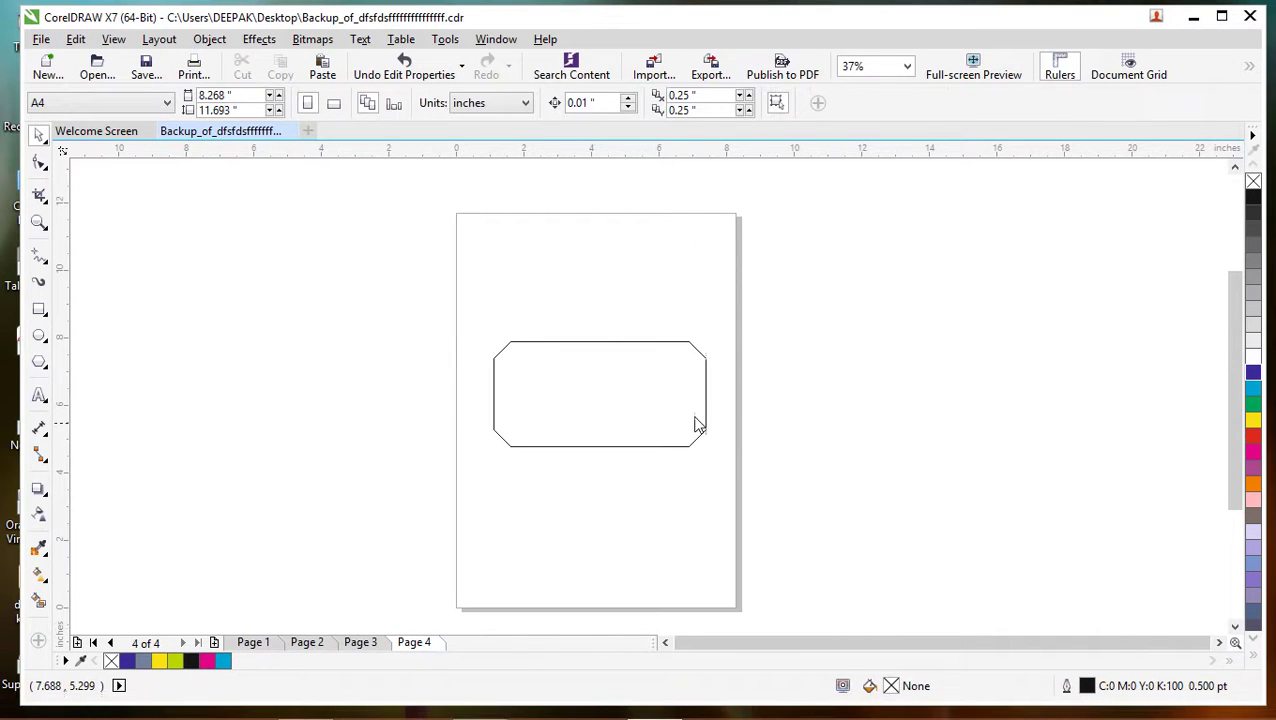
left_click(609, 379)
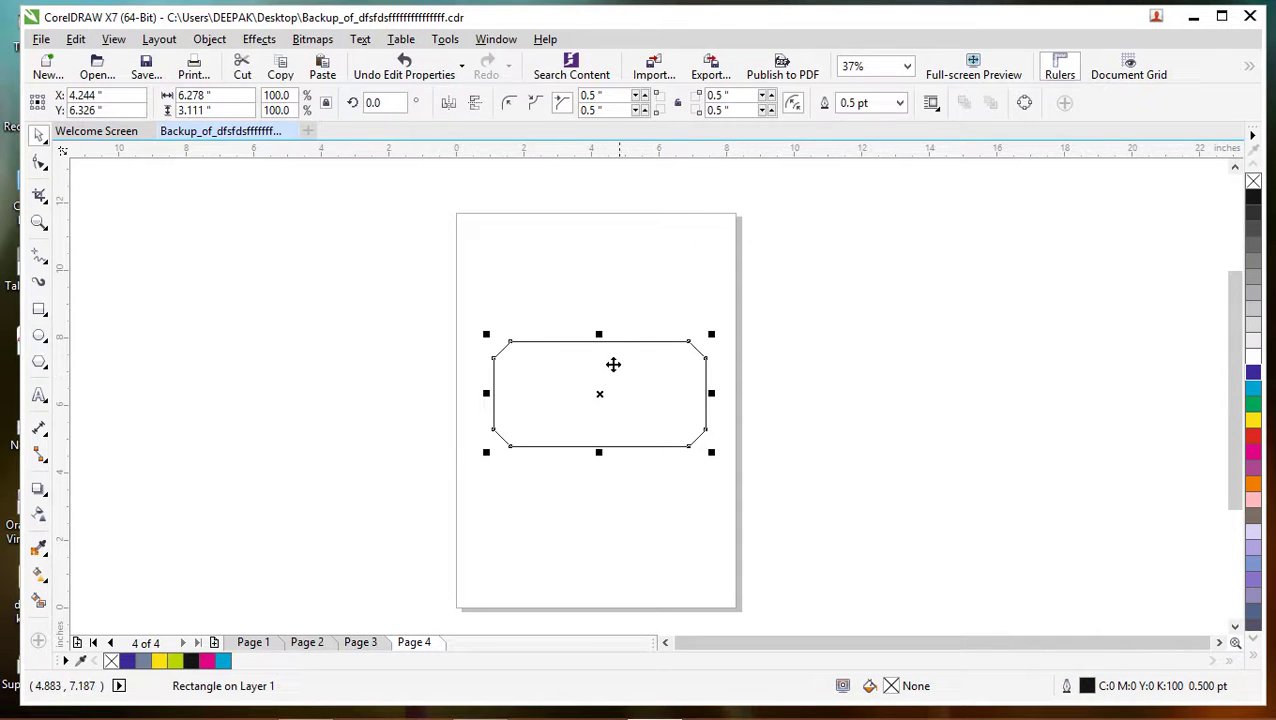
left_click(1253, 422)
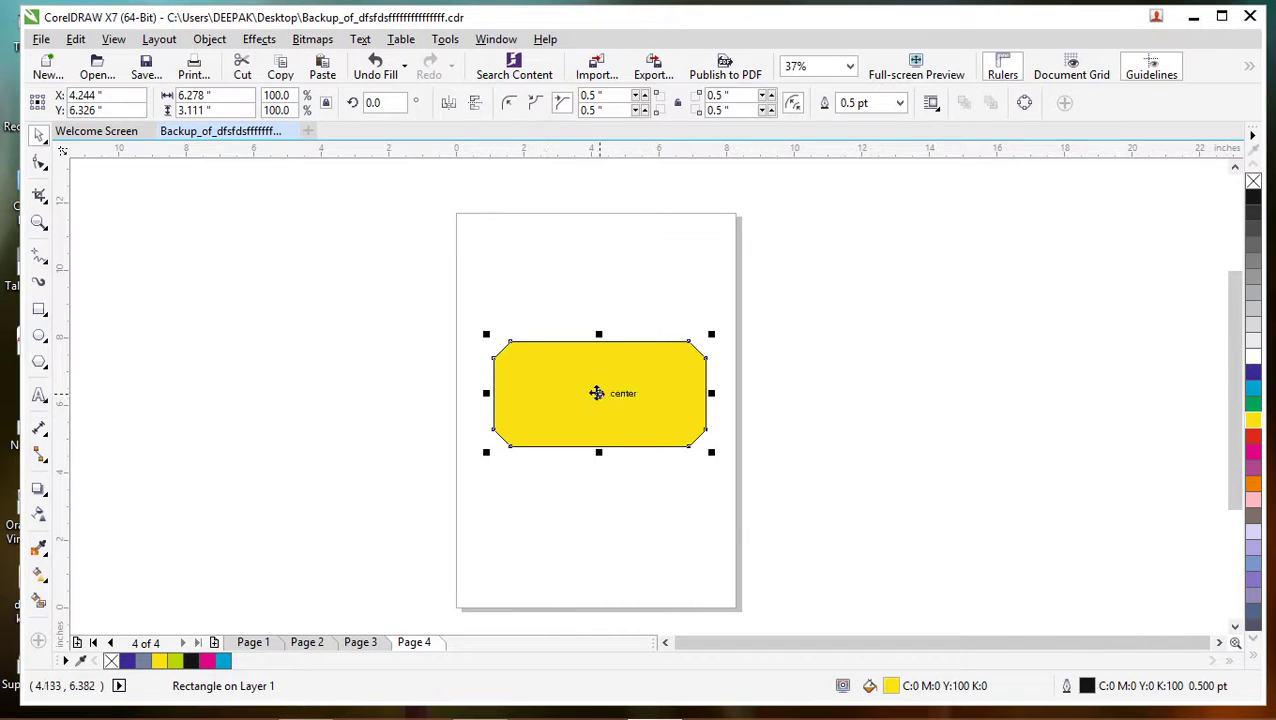
Step: Give the yellow chamfered rectangle a red outline and increase the outline width to 4 pt and finally 10 pt
left_click(597, 393)
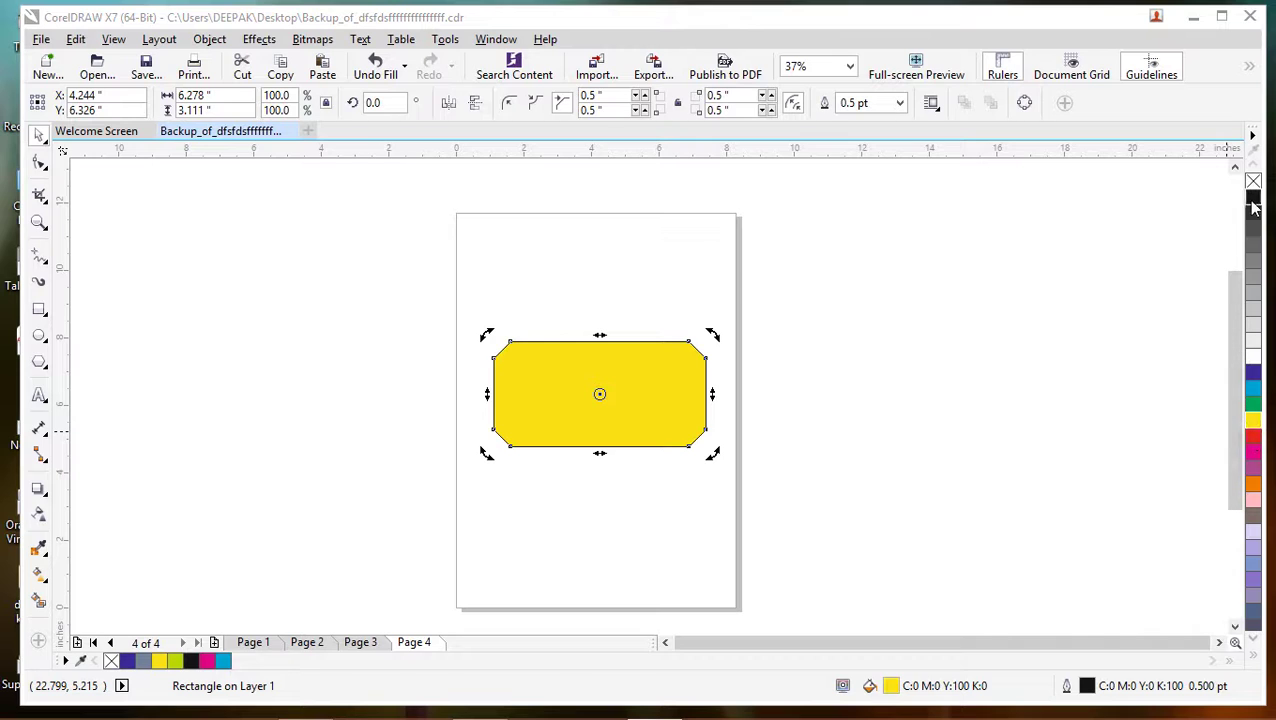
right_click(1254, 441)
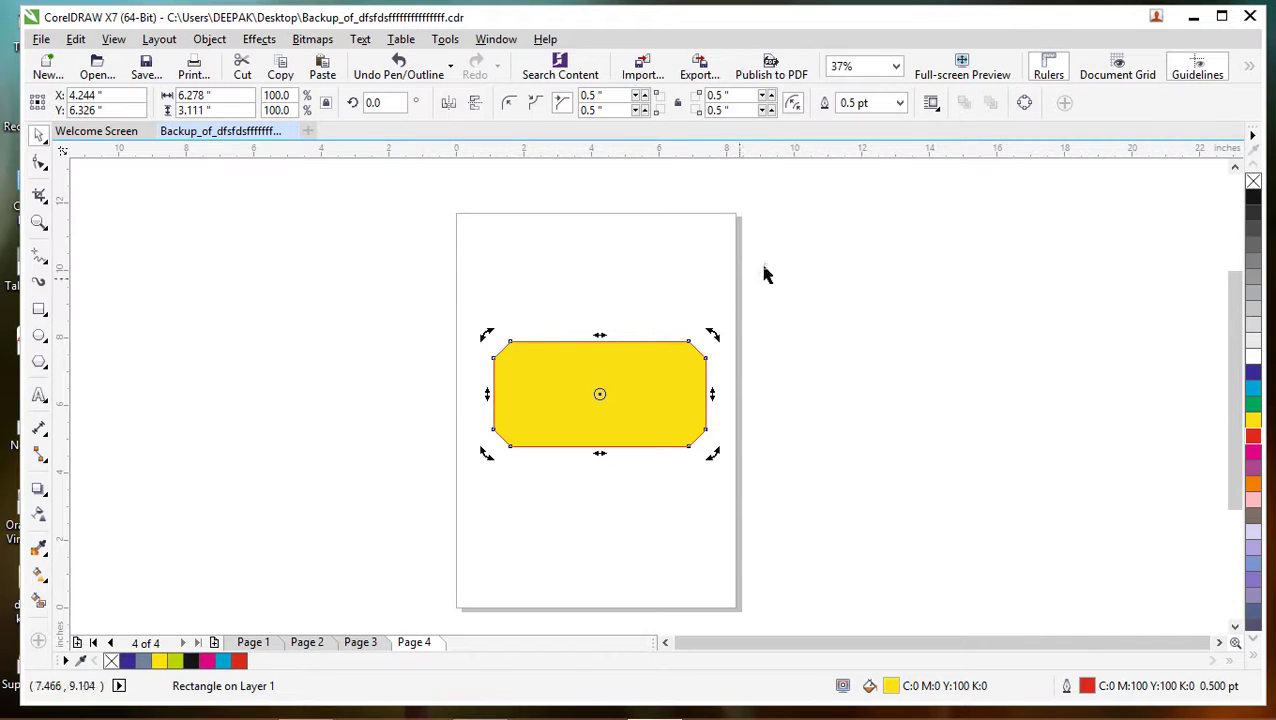
left_click(601, 393)
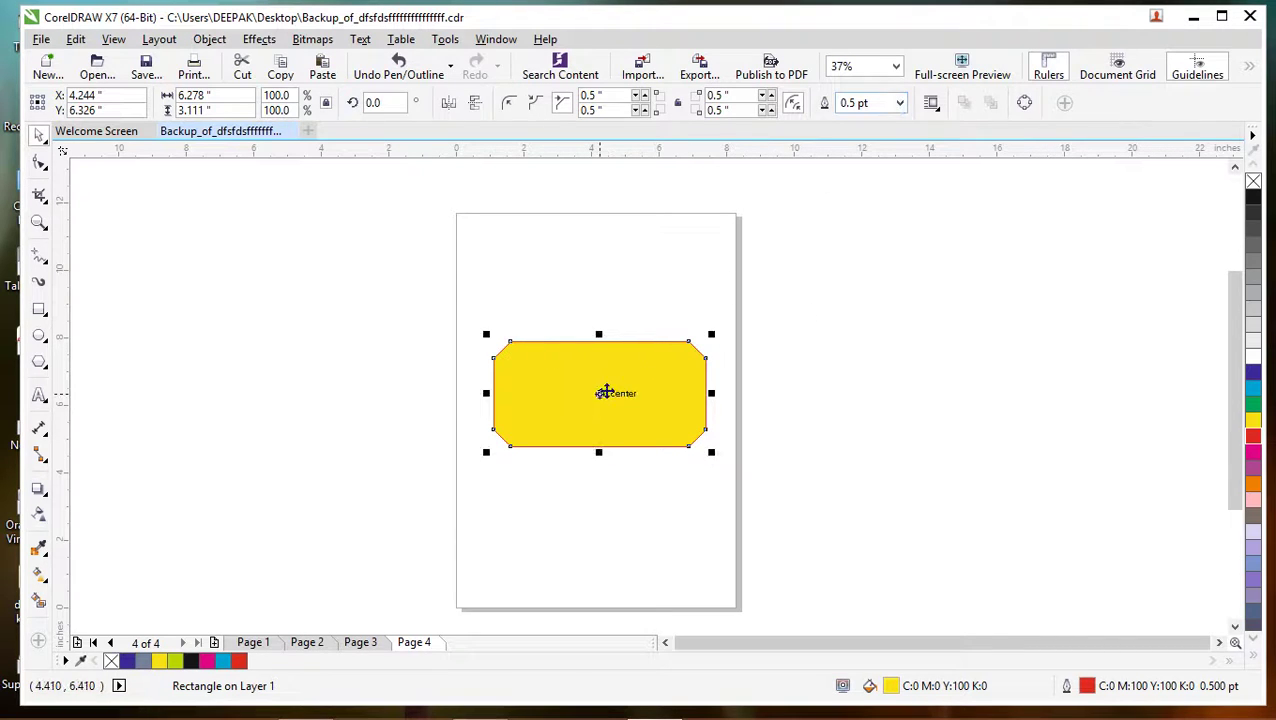
left_click(900, 103)
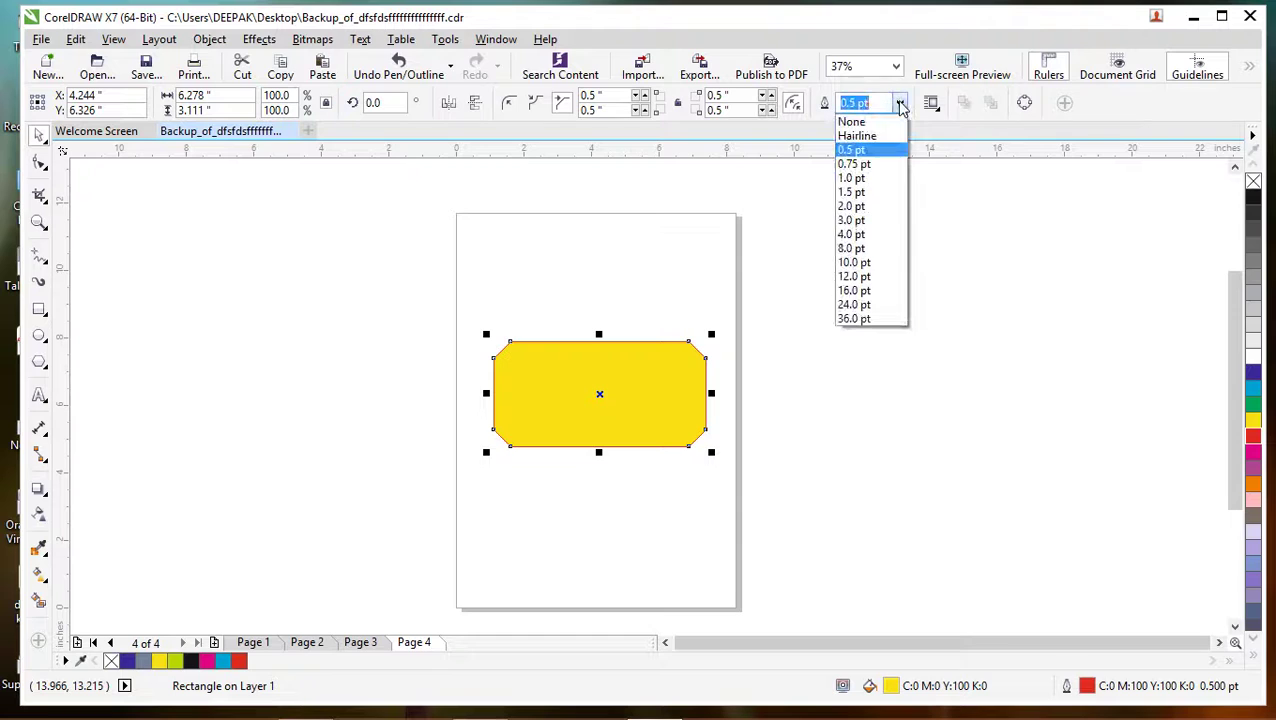
left_click(858, 234)
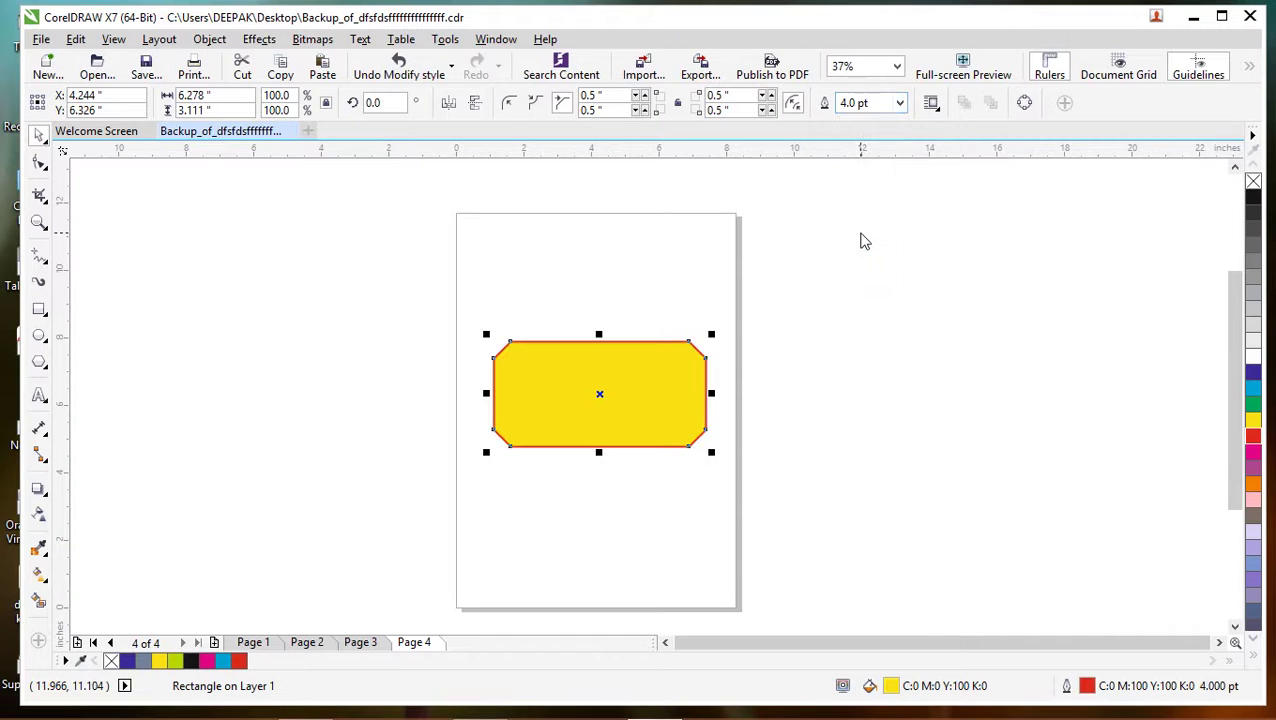
left_click(900, 103)
left_click(866, 260)
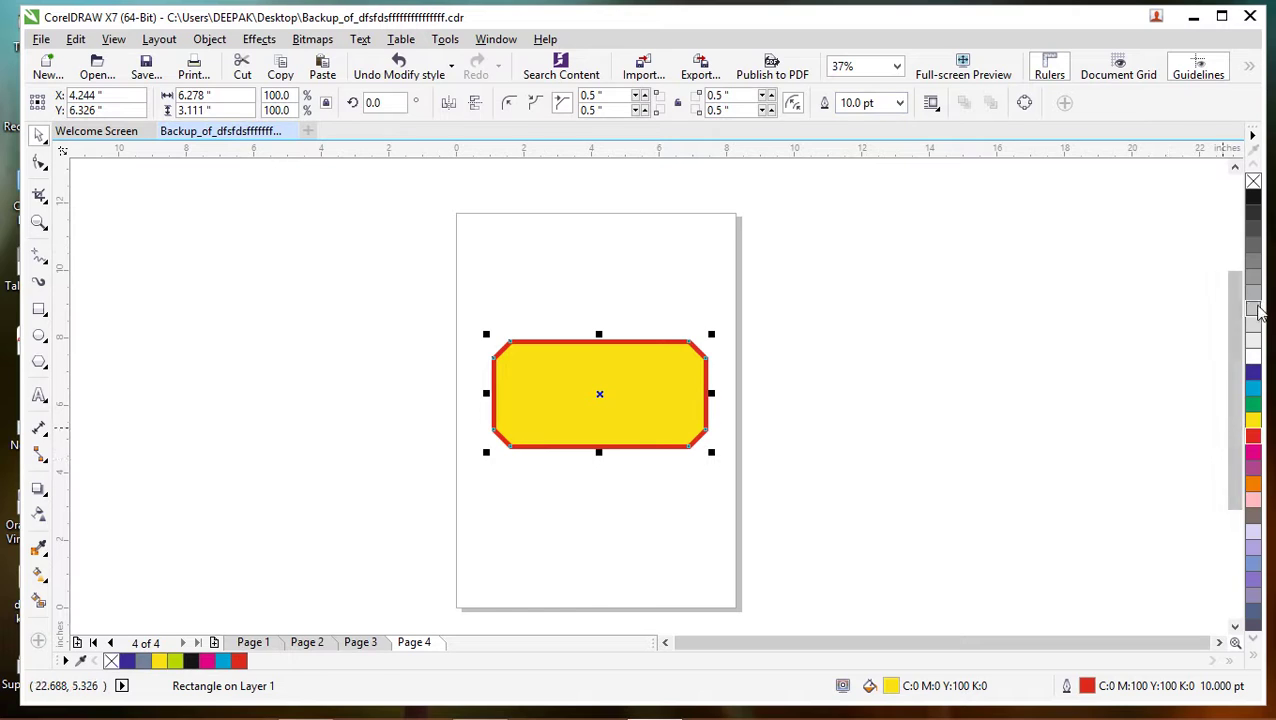
Step: Recolor the rectangle's outline black, 60% black and finally 10% black
right_click(1253, 203)
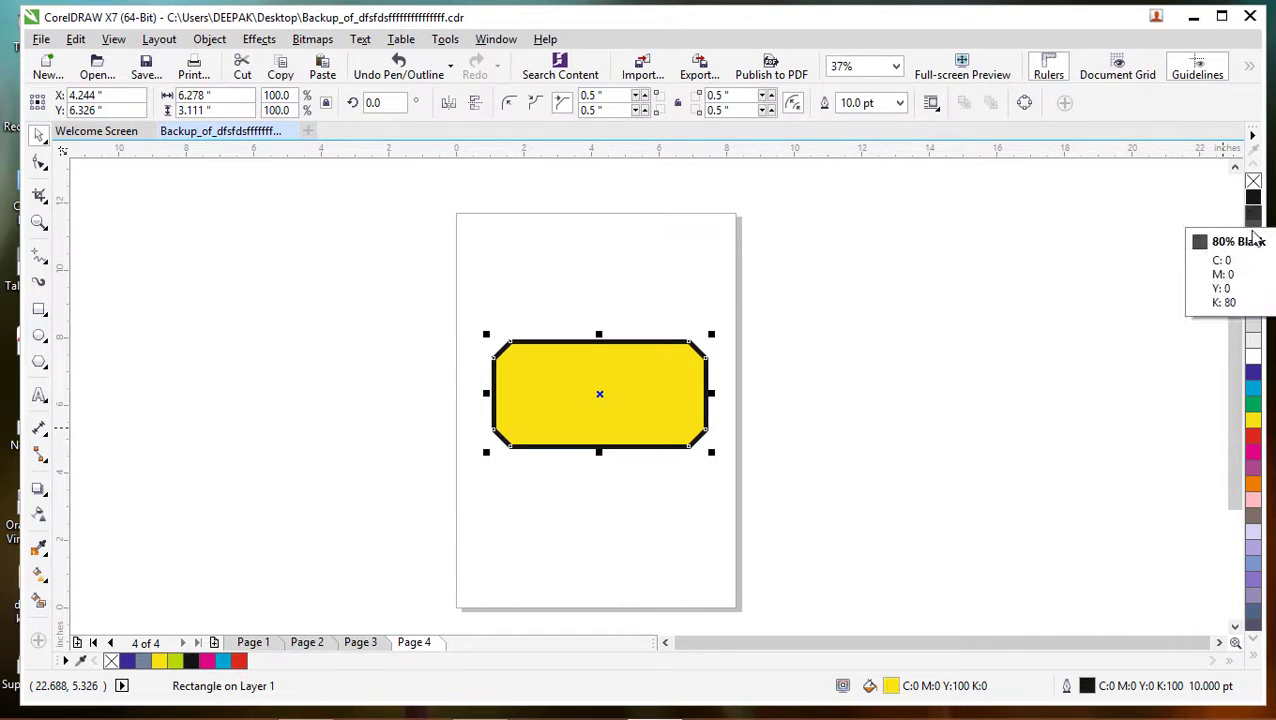
right_click(1254, 262)
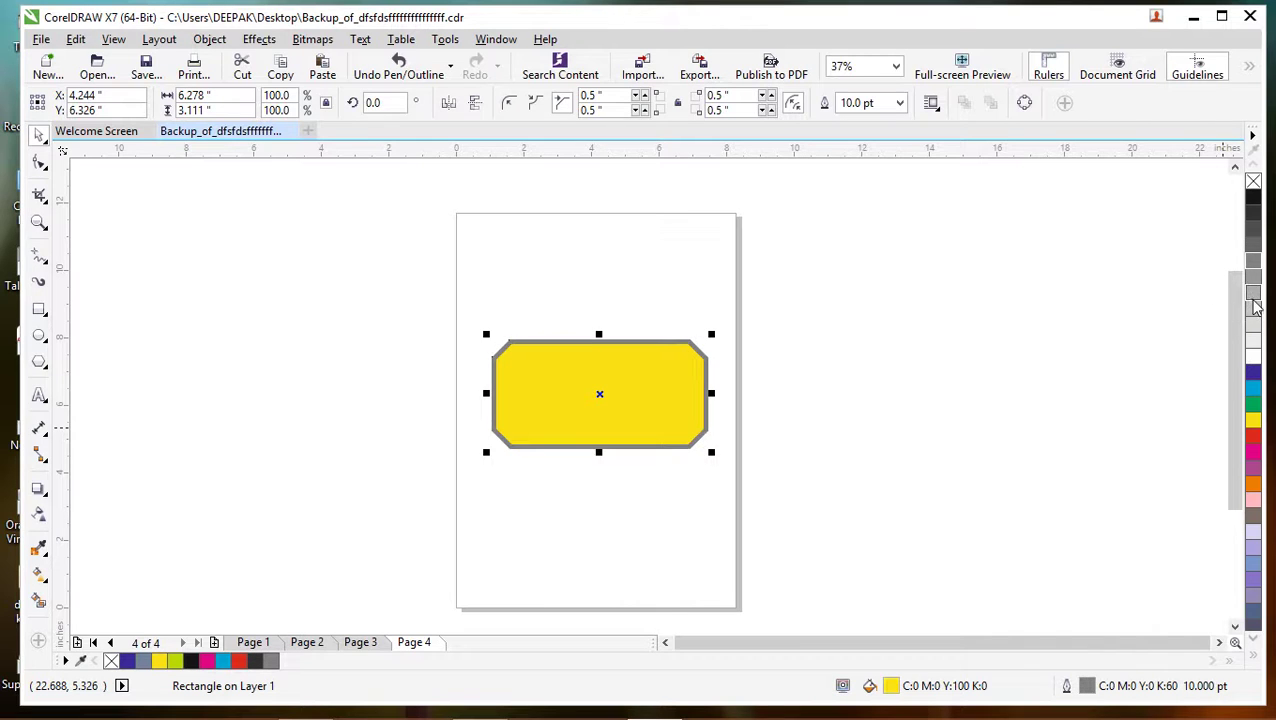
right_click(1254, 338)
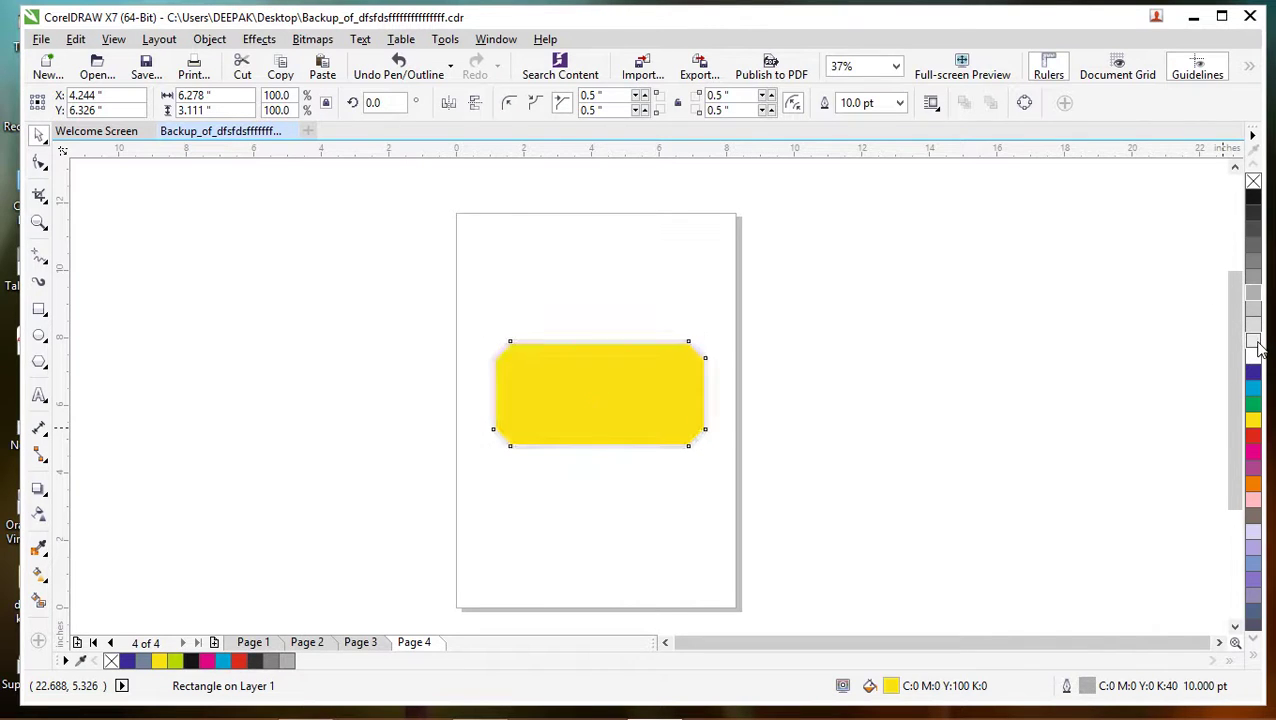
Step: Try a series of colored fills on the rectangle, including green, orange, light purple and muted purple, ending with red
left_click(1253, 405)
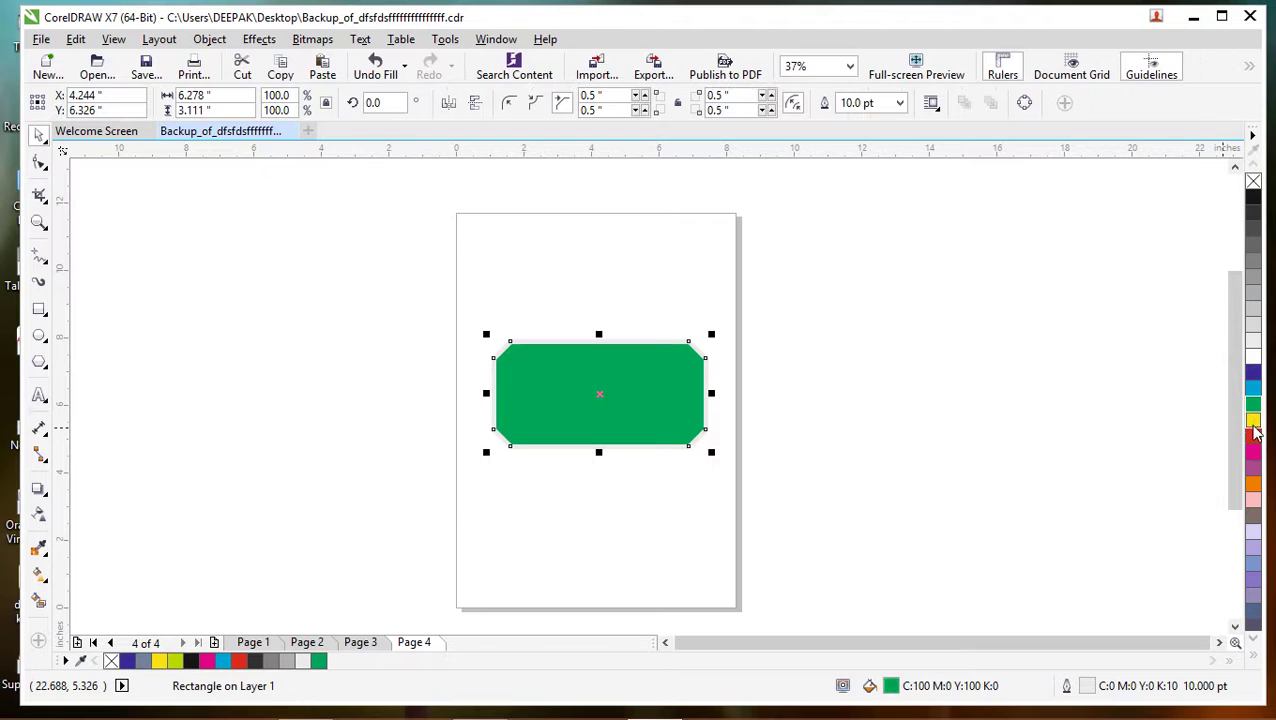
left_click(1253, 420)
left_click(1253, 452)
left_click(1253, 484)
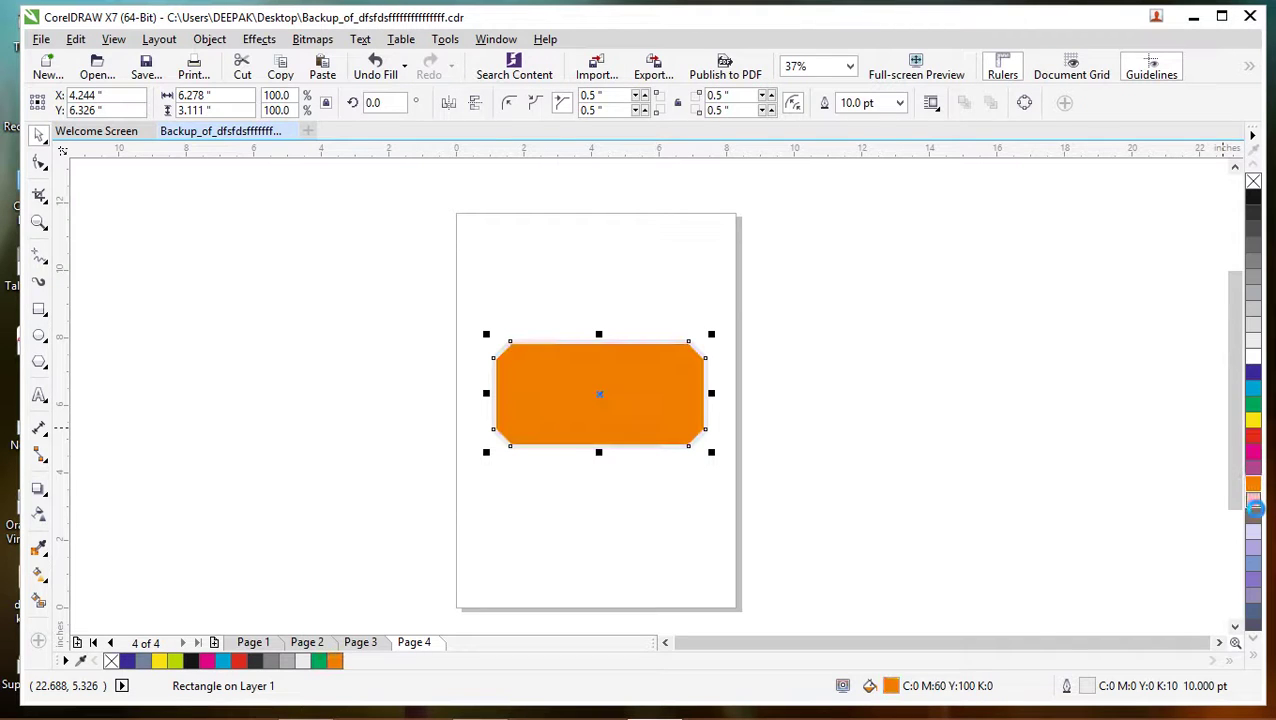
left_click(1253, 500)
left_click(1253, 532)
left_click(1255, 580)
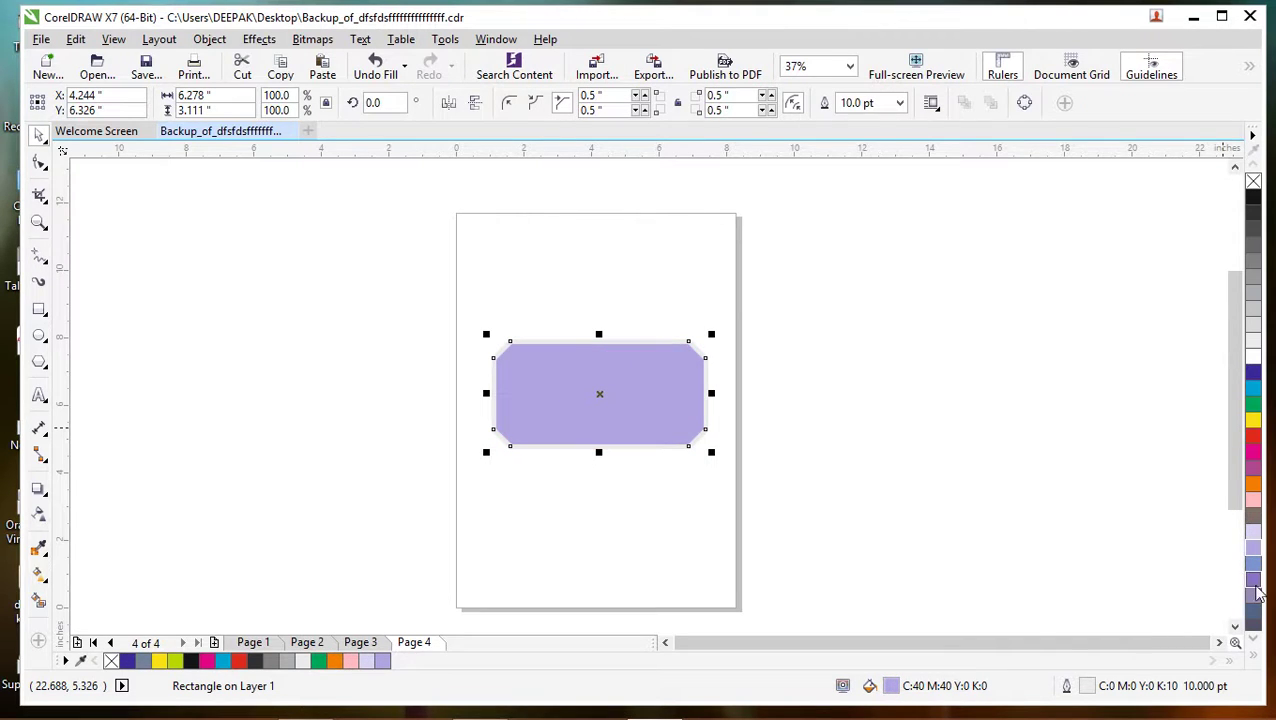
left_click(1255, 582)
left_click(1254, 611)
left_click(1253, 596)
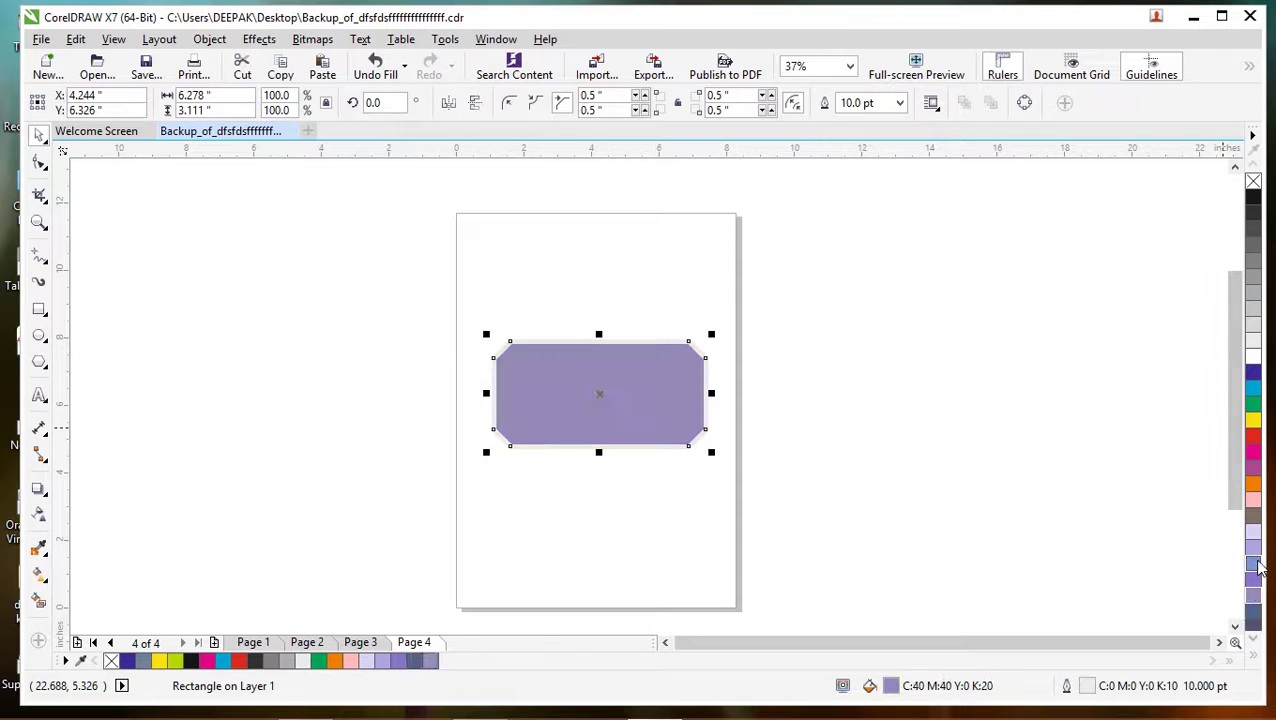
left_click(1253, 540)
left_click(1253, 468)
left_click(1255, 436)
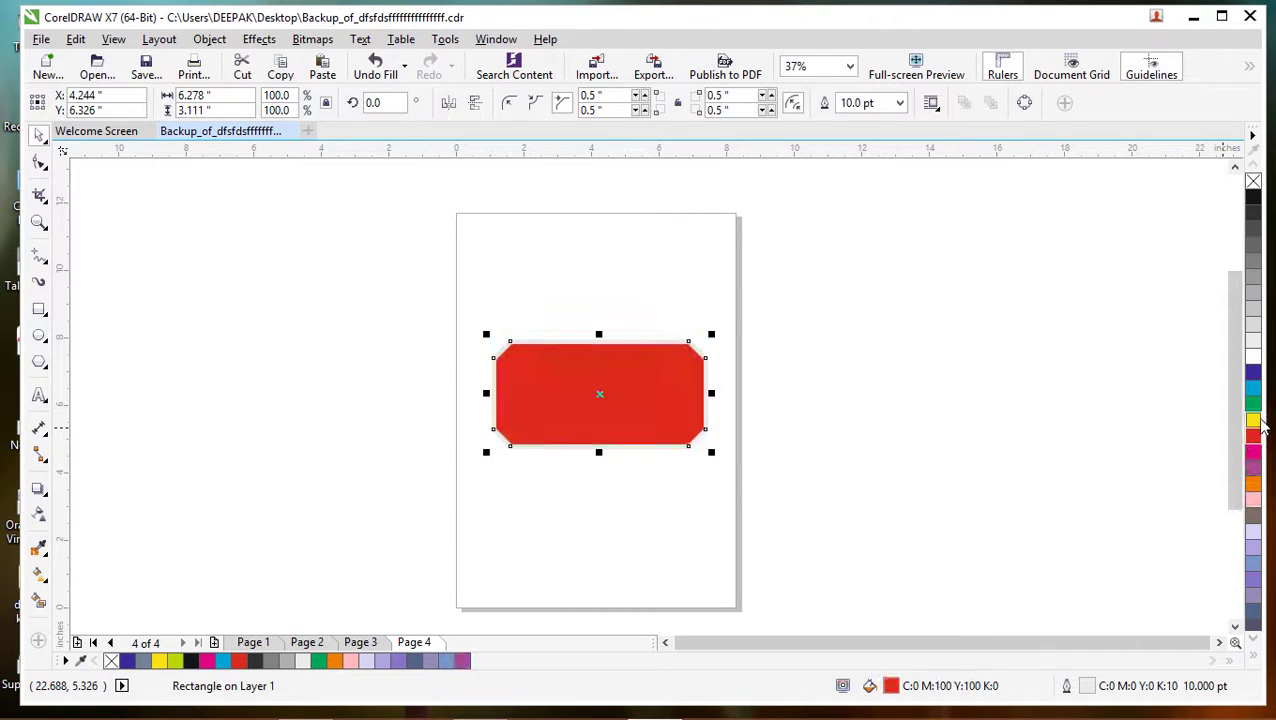
Step: Try yellow and several gray shades as the rectangle's fill, including 60% and 40% black, and finish with white
left_click(1254, 420)
left_click(1253, 356)
left_click(1253, 306)
left_click(1253, 259)
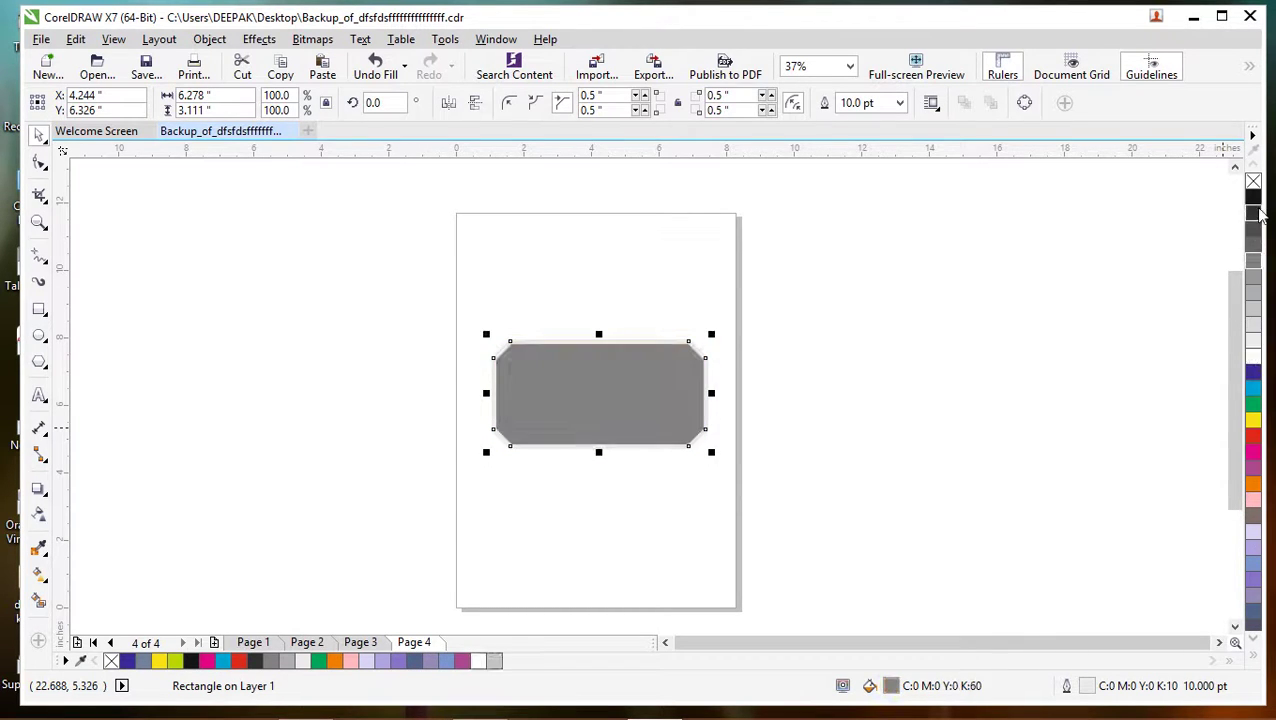
left_click(1254, 213)
left_click(1253, 244)
left_click(1253, 275)
left_click(1253, 290)
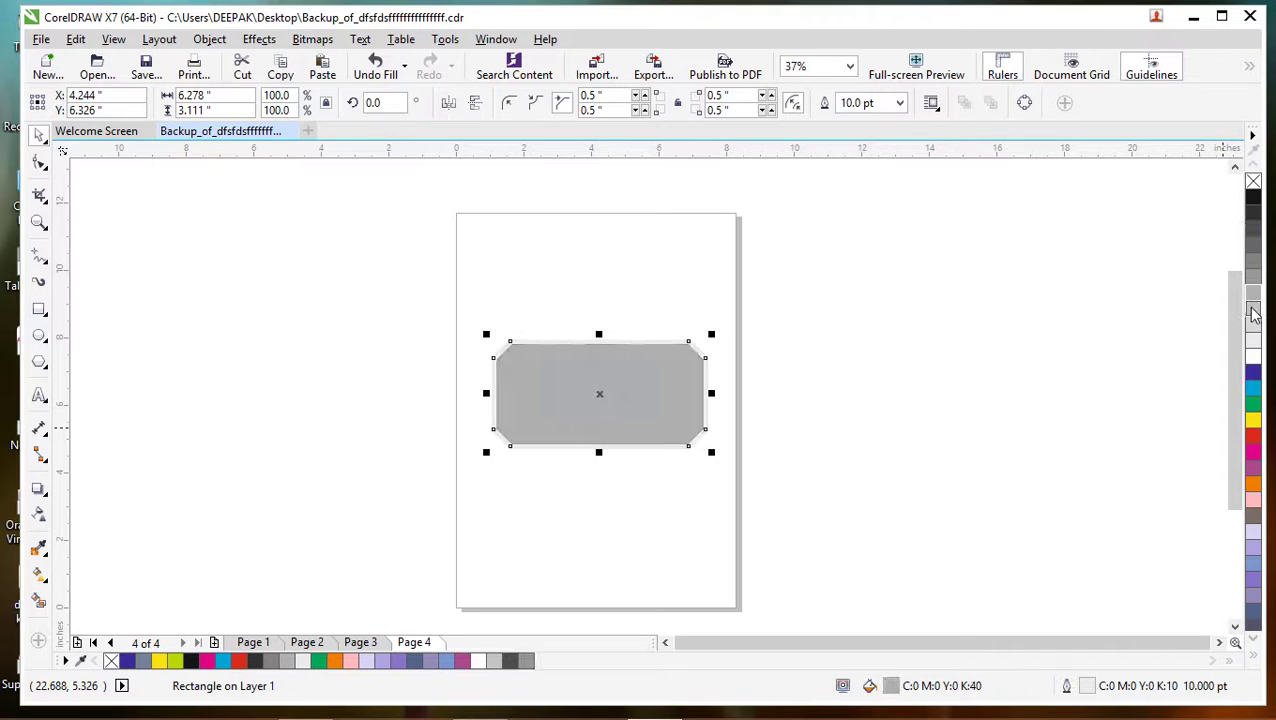
left_click(1253, 318)
left_click(1253, 356)
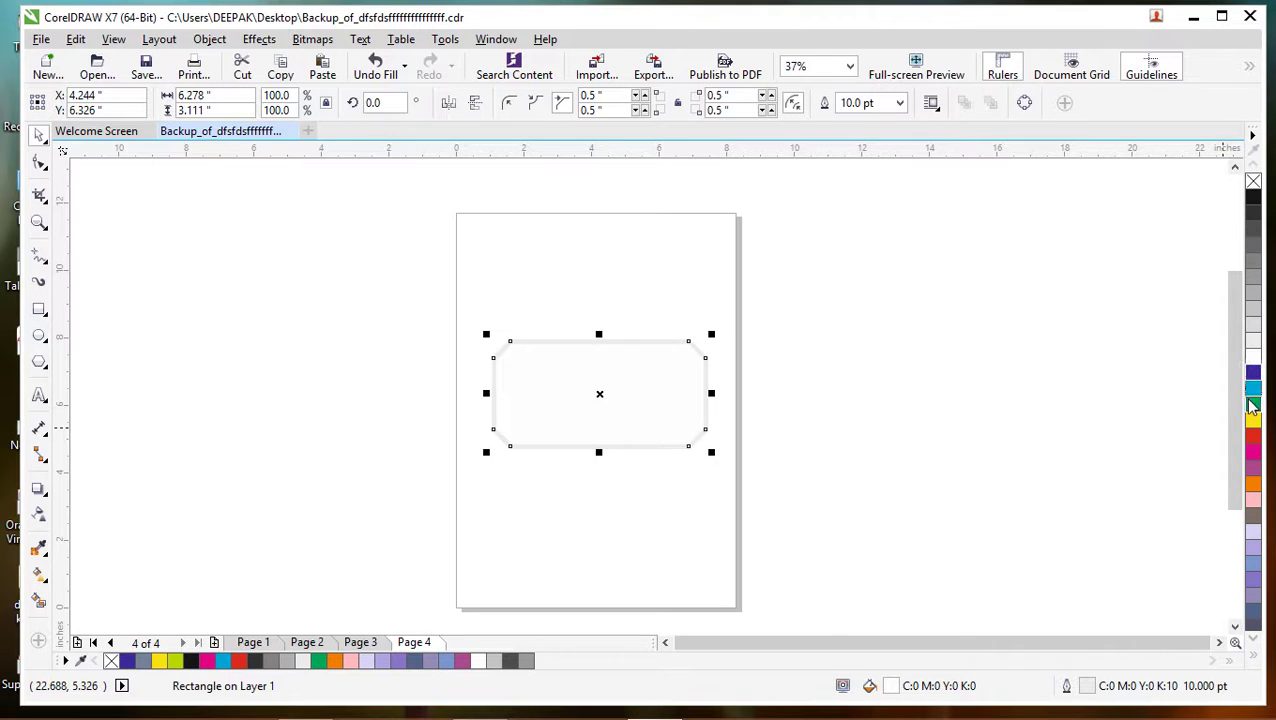
Step: Try different outline colors on the white rectangle, including black, blue, magenta and pale lavender, and finish with Twilight Blue
right_click(1253, 197)
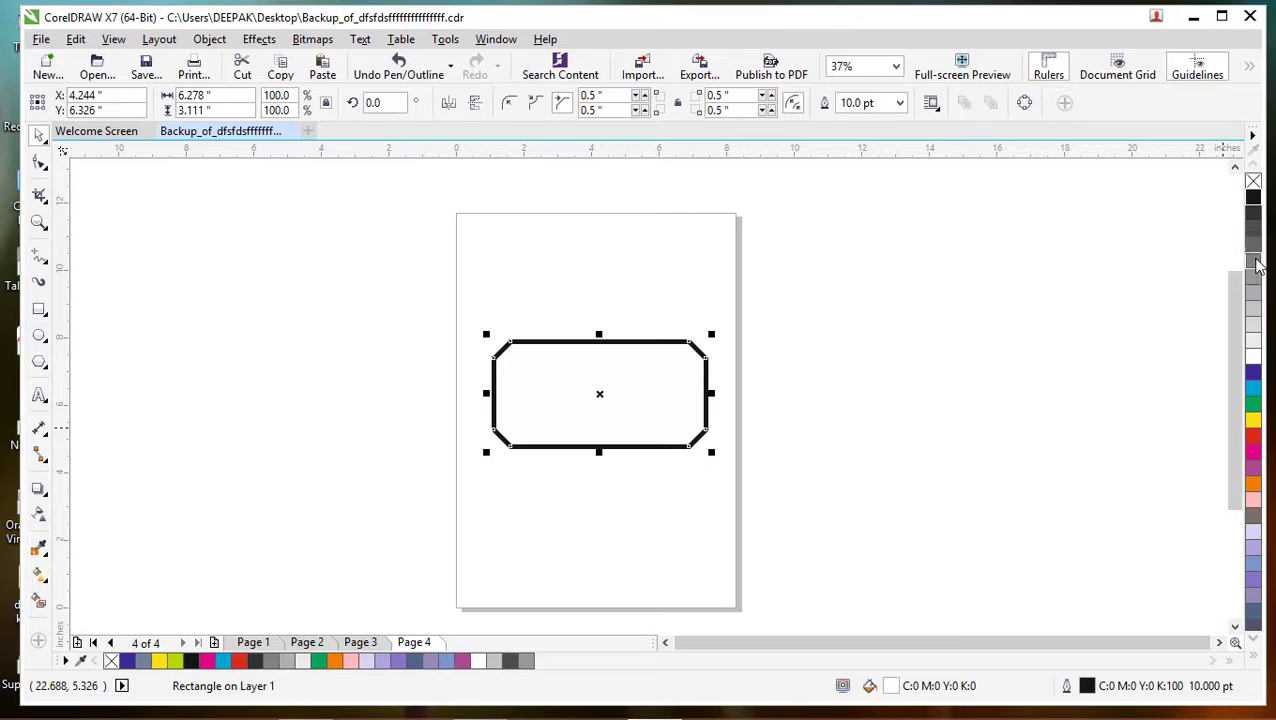
right_click(1253, 305)
right_click(1253, 333)
right_click(1253, 356)
right_click(1253, 372)
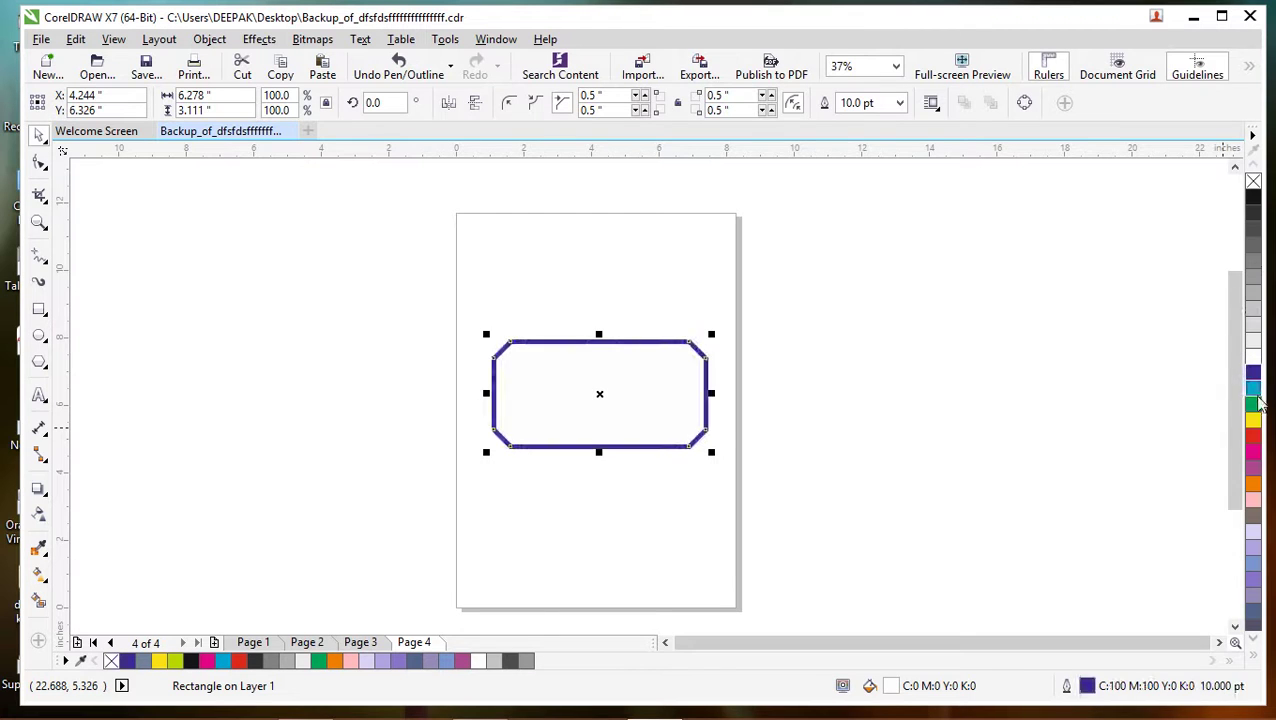
right_click(1253, 404)
right_click(1253, 436)
right_click(1253, 453)
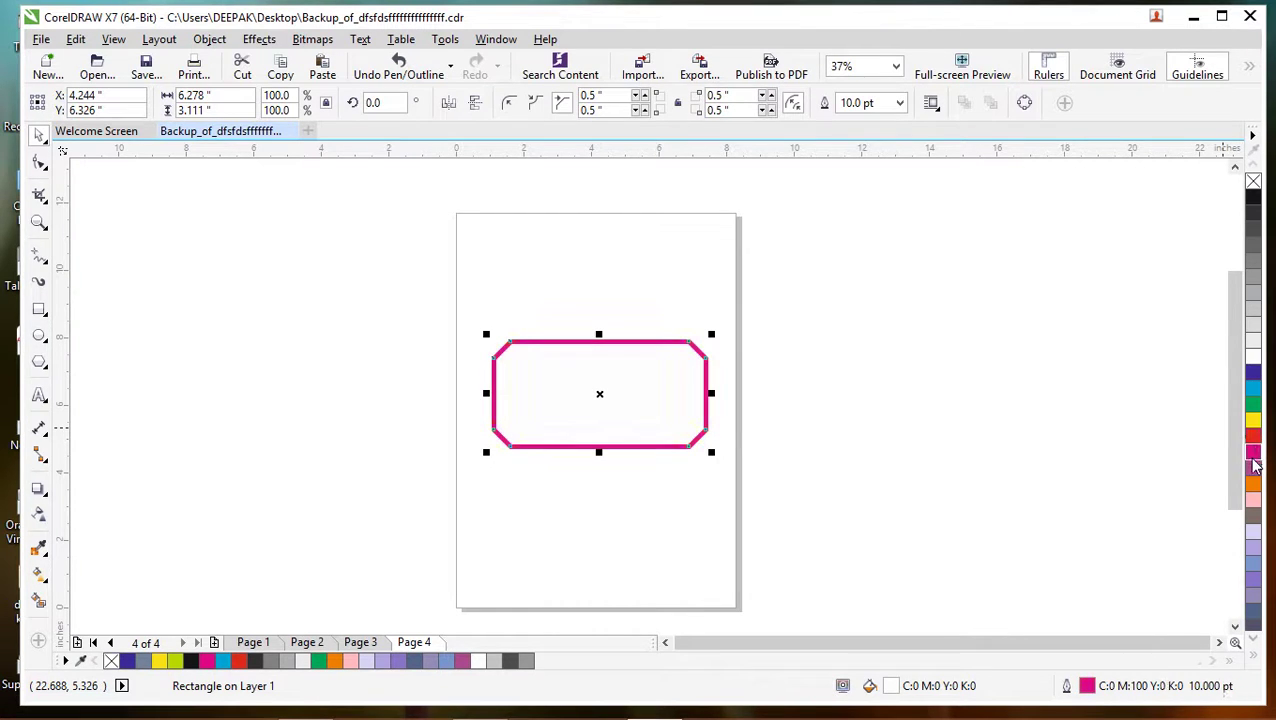
right_click(1253, 484)
right_click(1253, 502)
right_click(1253, 535)
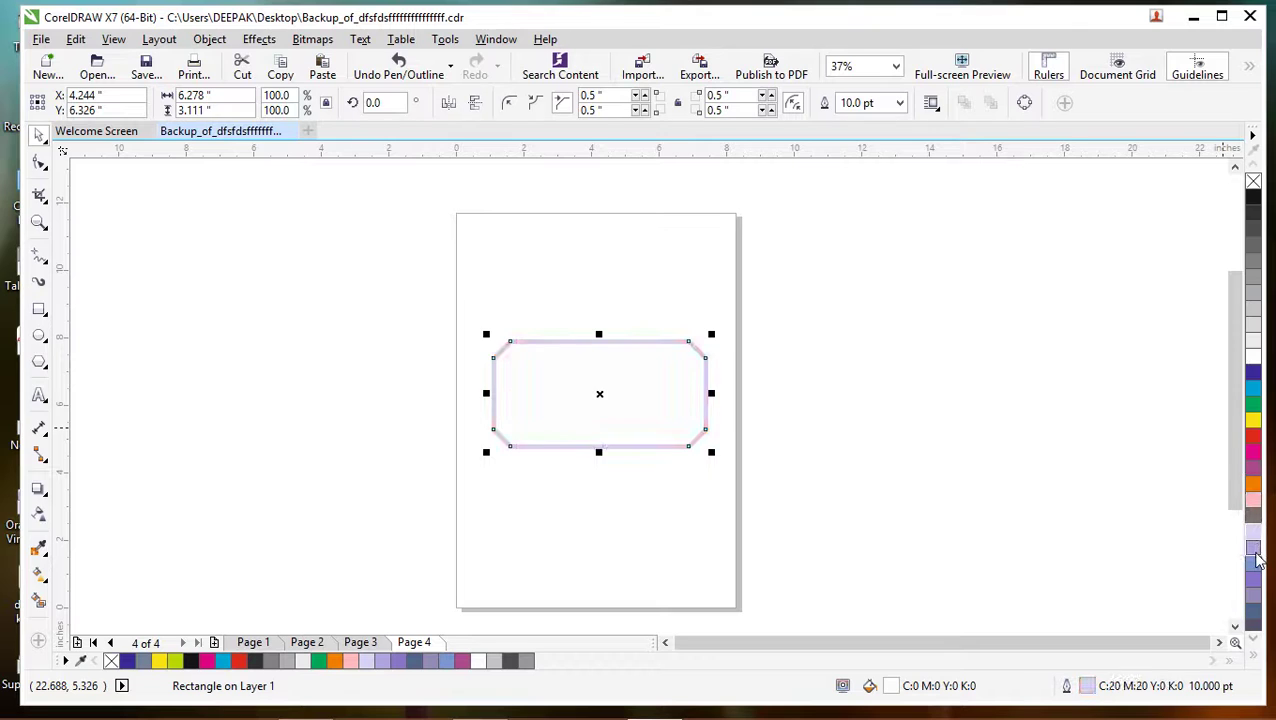
right_click(1253, 565)
right_click(1253, 595)
right_click(1254, 603)
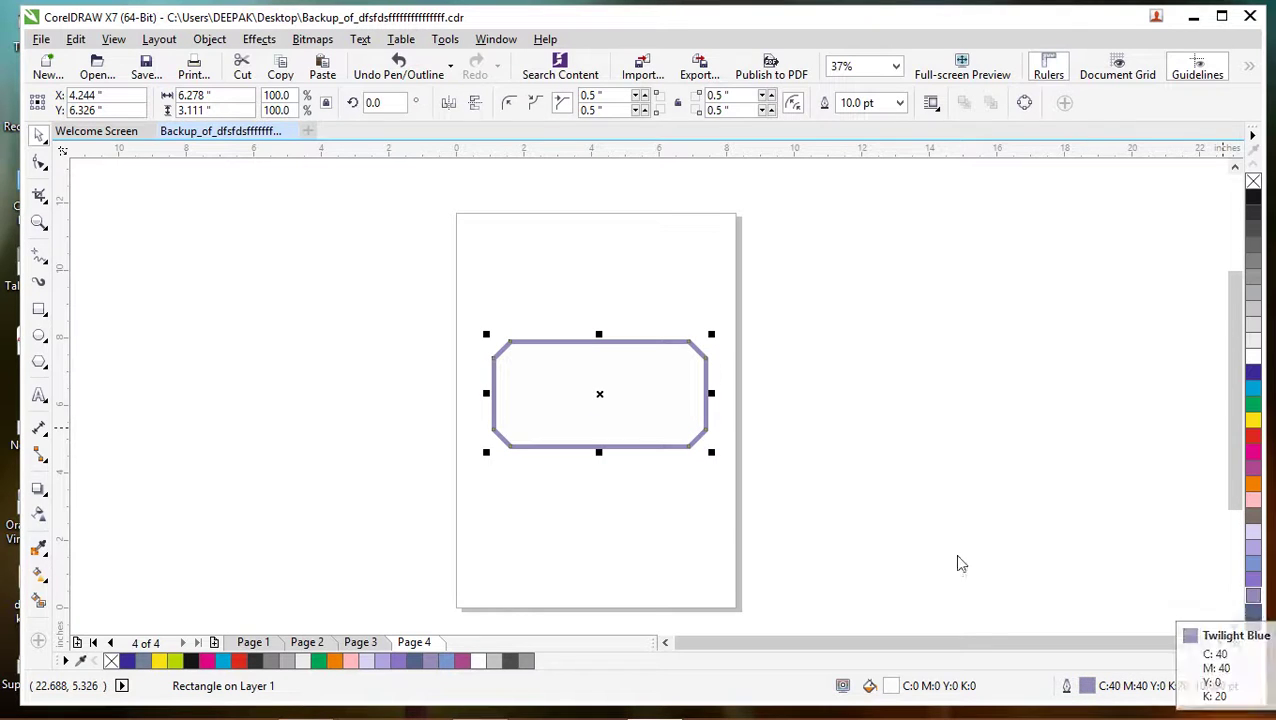